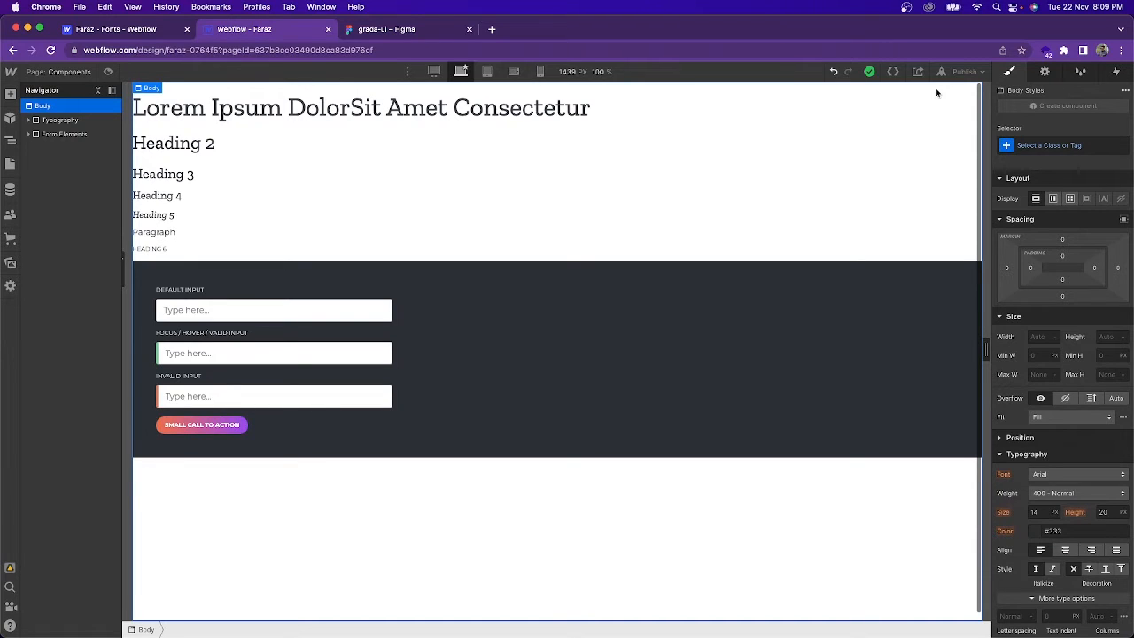
- Delete the small call-to-action button from the Form Elements section
{"action": "left_click", "coordinate": [504, 333]}
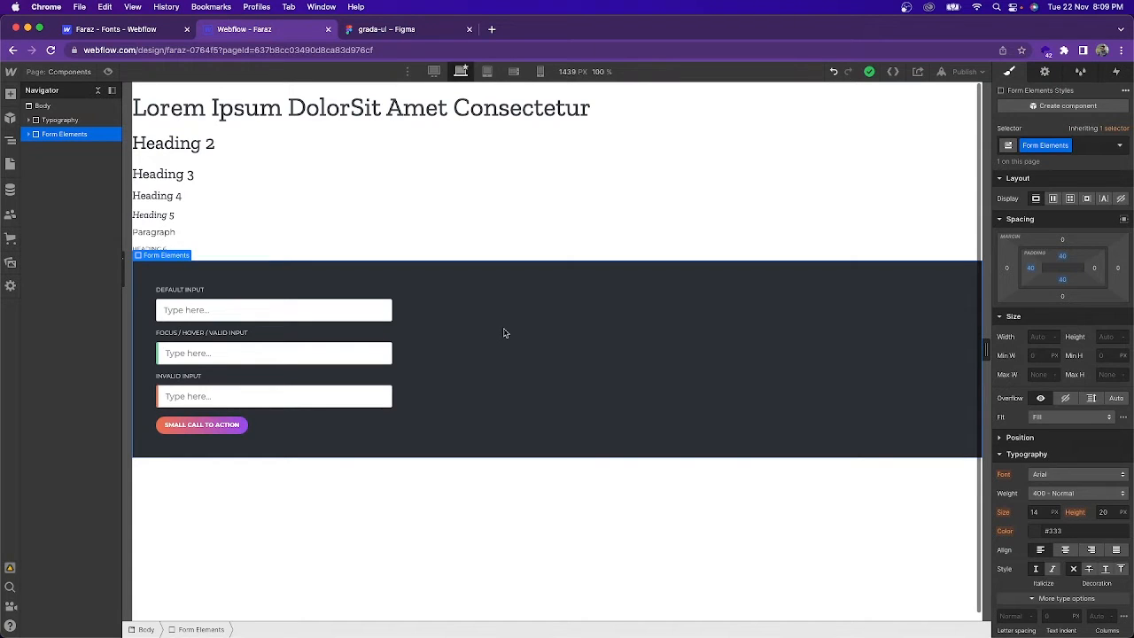
{"action": "left_click", "coordinate": [226, 425]}
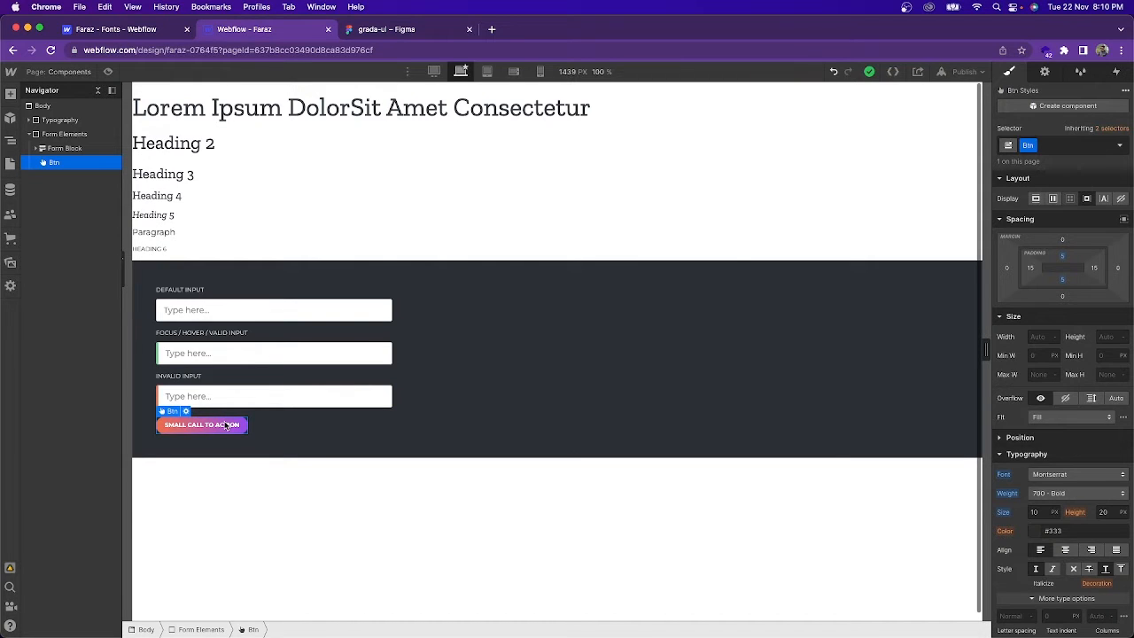
{"action": "left_click", "coordinate": [11, 94]}
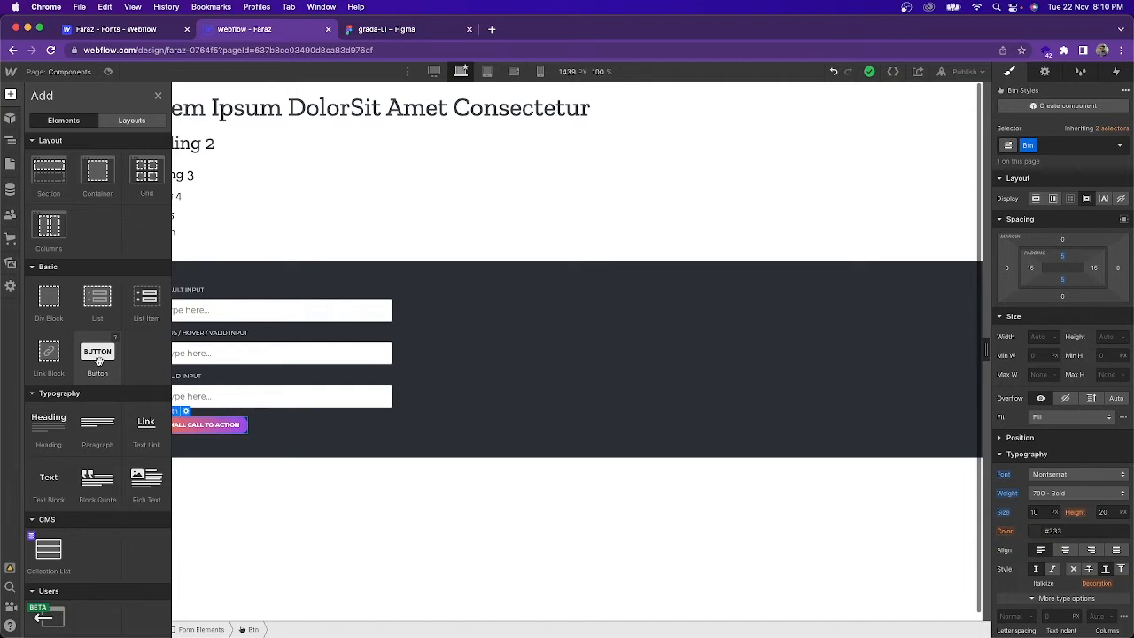
{"action": "left_click", "coordinate": [290, 439]}
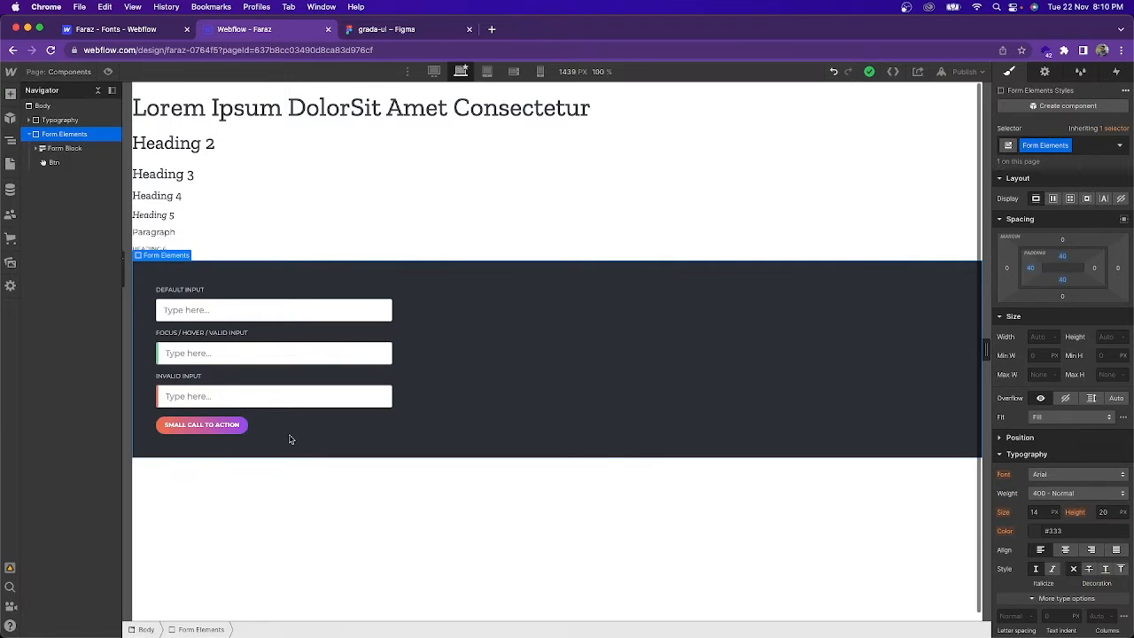
{"action": "left_click", "coordinate": [240, 426]}
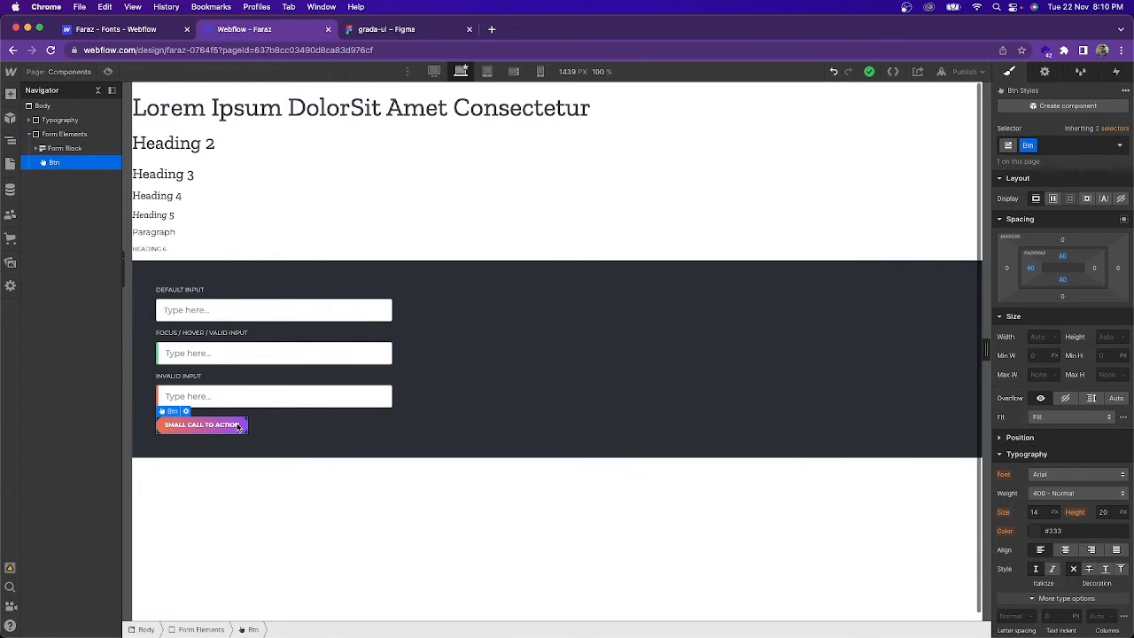
{"action": "left_click", "coordinate": [1044, 72]}
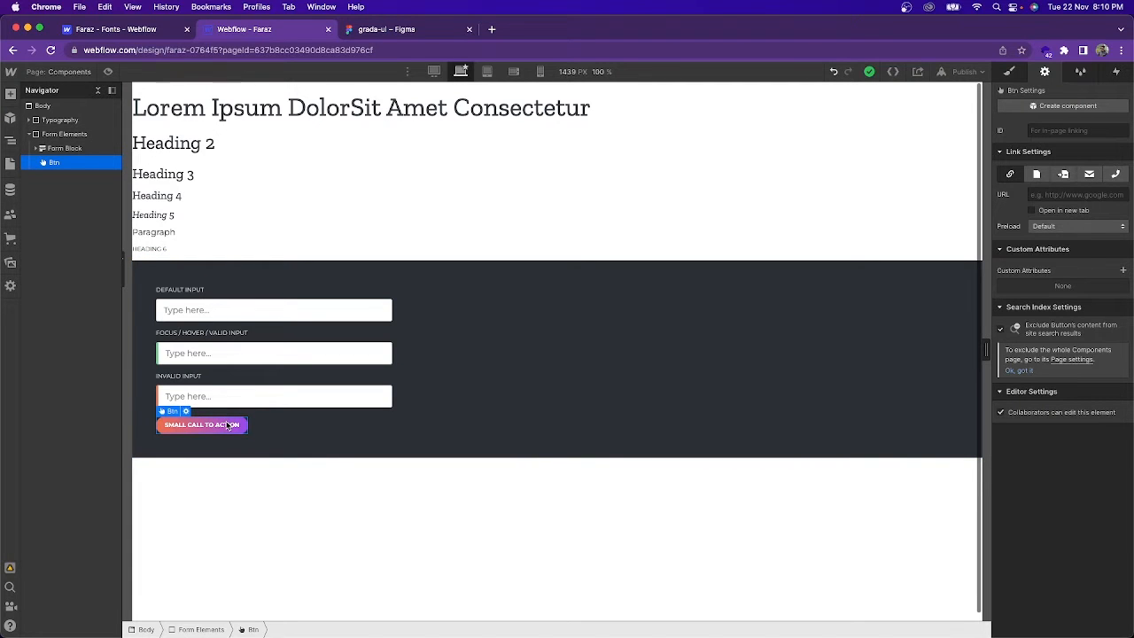
{"action": "key", "text": "Delete"}
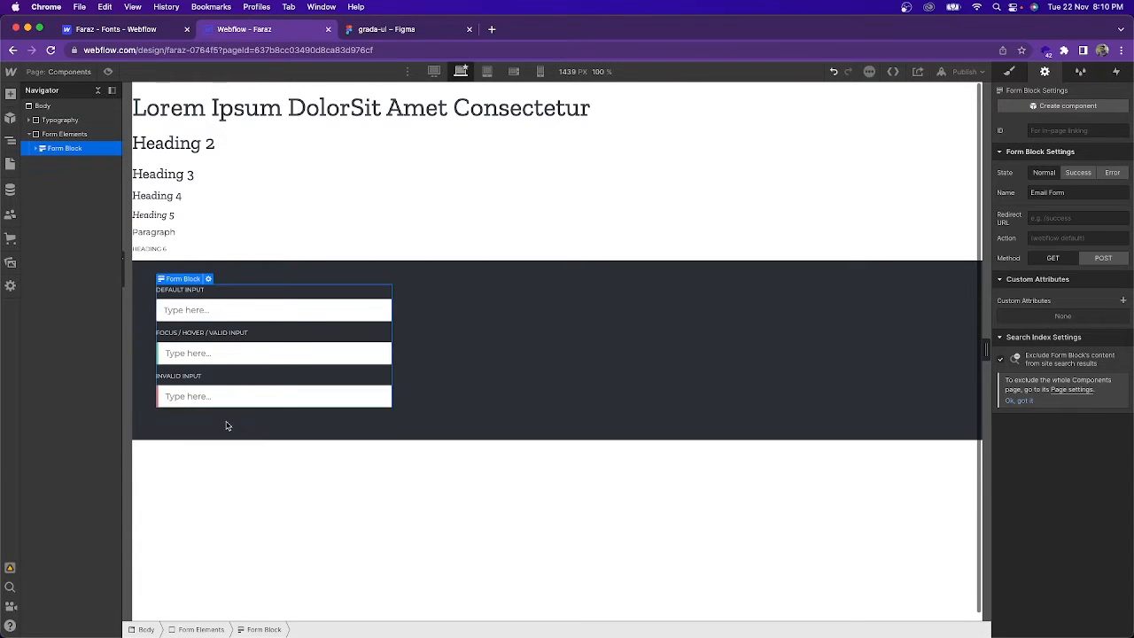
{"action": "left_click", "coordinate": [225, 426]}
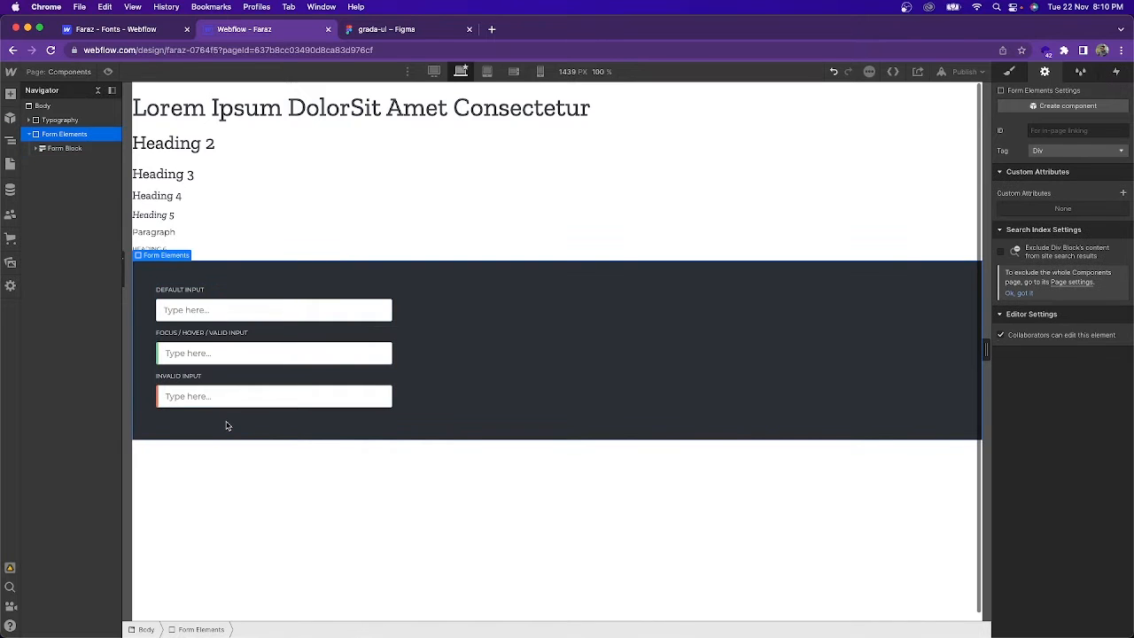
- Clean up the site's styles by removing all classes not associated with any page element, and return to the Form Elements styles
{"action": "left_click", "coordinate": [1081, 73]}
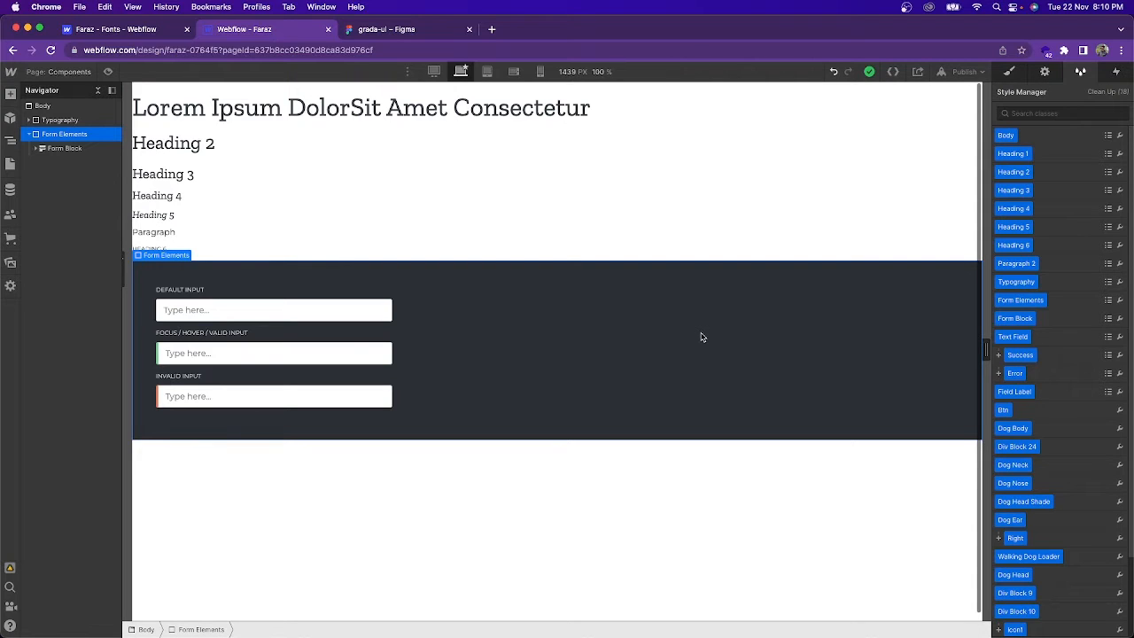
{"action": "left_click", "coordinate": [1109, 94]}
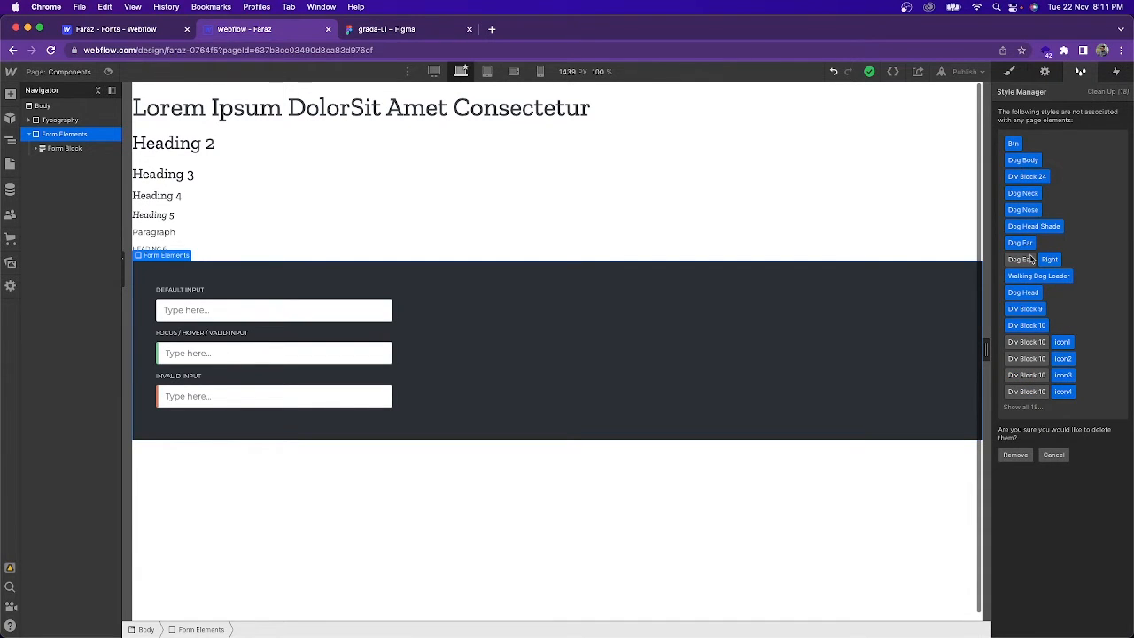
{"action": "left_click", "coordinate": [1015, 455]}
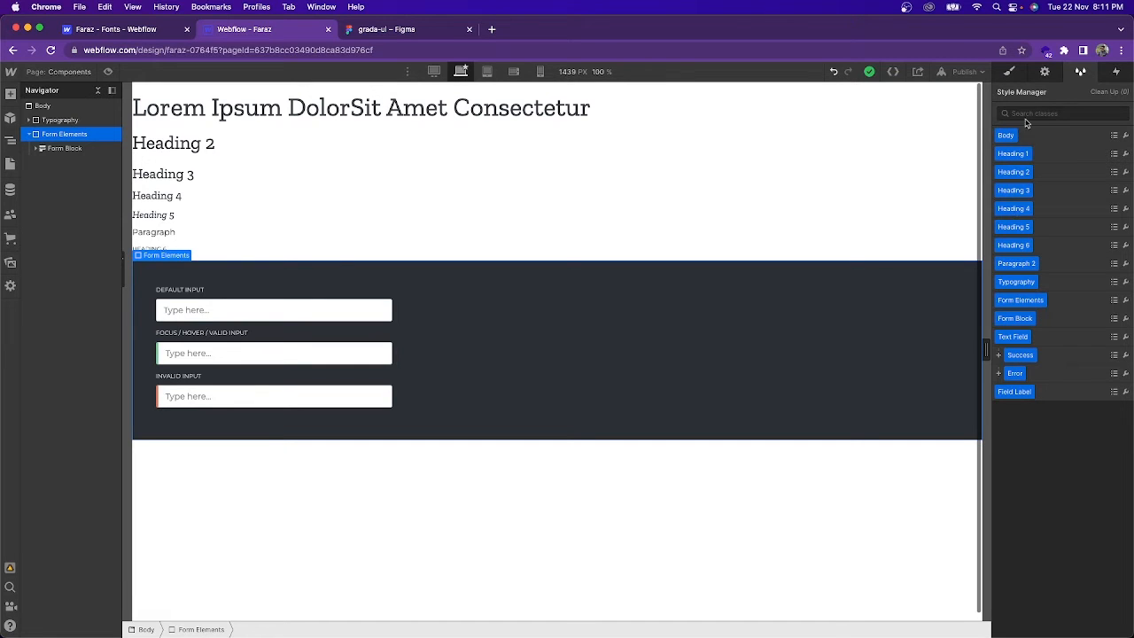
{"action": "left_click", "coordinate": [1008, 78]}
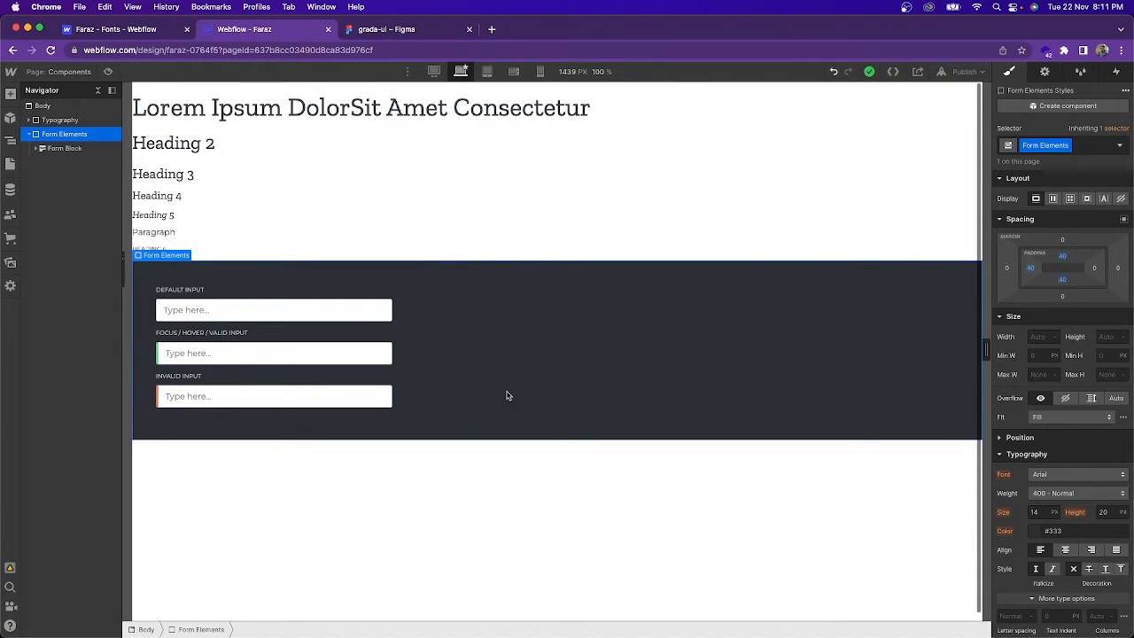
- Switch to the grada-ui design in Figma and inspect the two primary call-to-action buttons with icons
{"action": "left_click", "coordinate": [370, 33]}
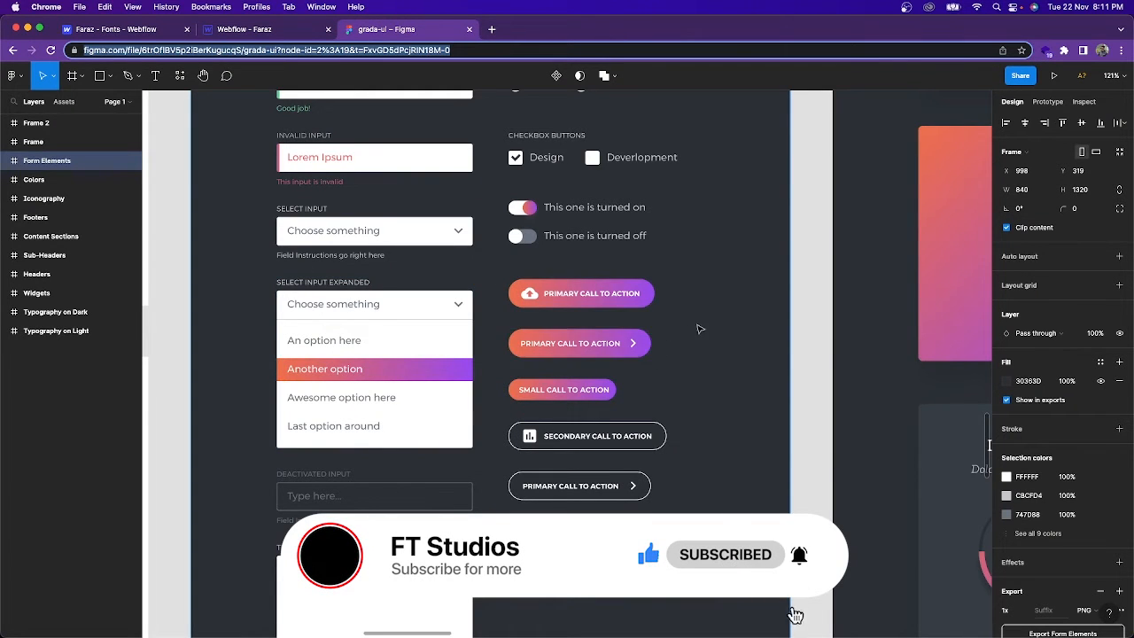
{"action": "scroll", "coordinate": [680, 322], "scroll_direction": "down", "scroll_amount": 1}
{"action": "scroll", "coordinate": [679, 321], "scroll_direction": "right", "scroll_amount": 1}
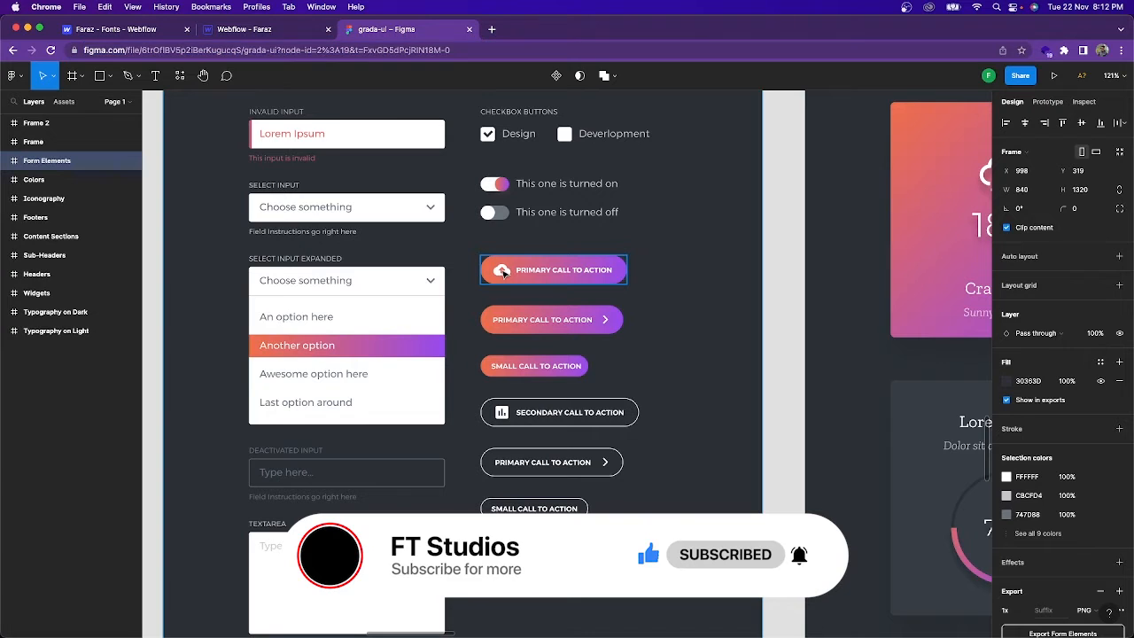
{"action": "left_click", "coordinate": [503, 272]}
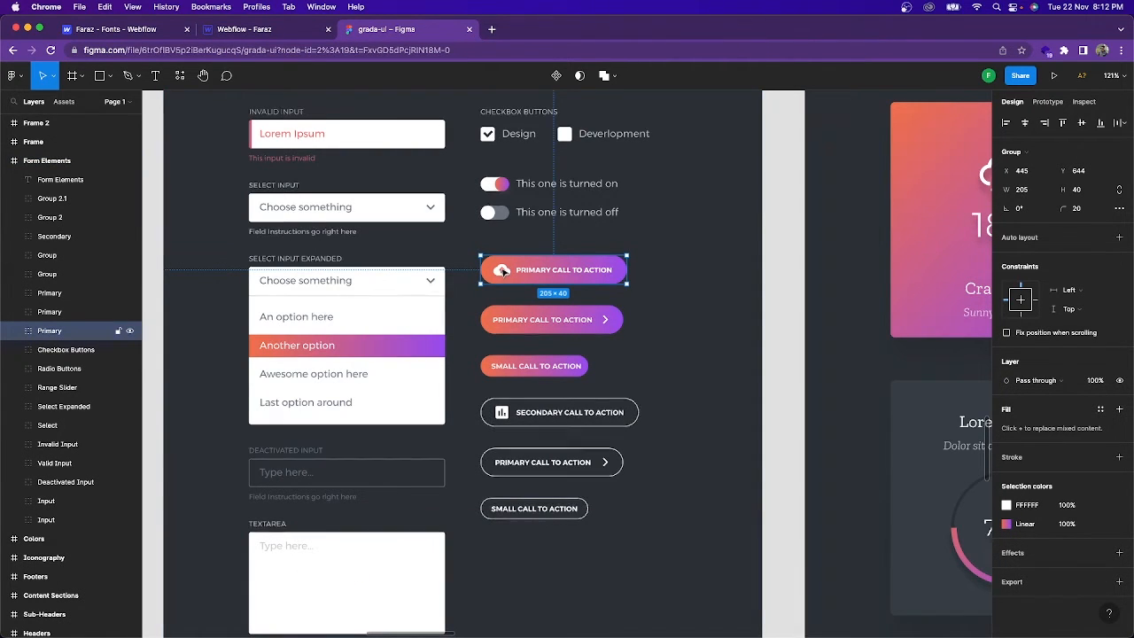
{"action": "left_click", "coordinate": [608, 324]}
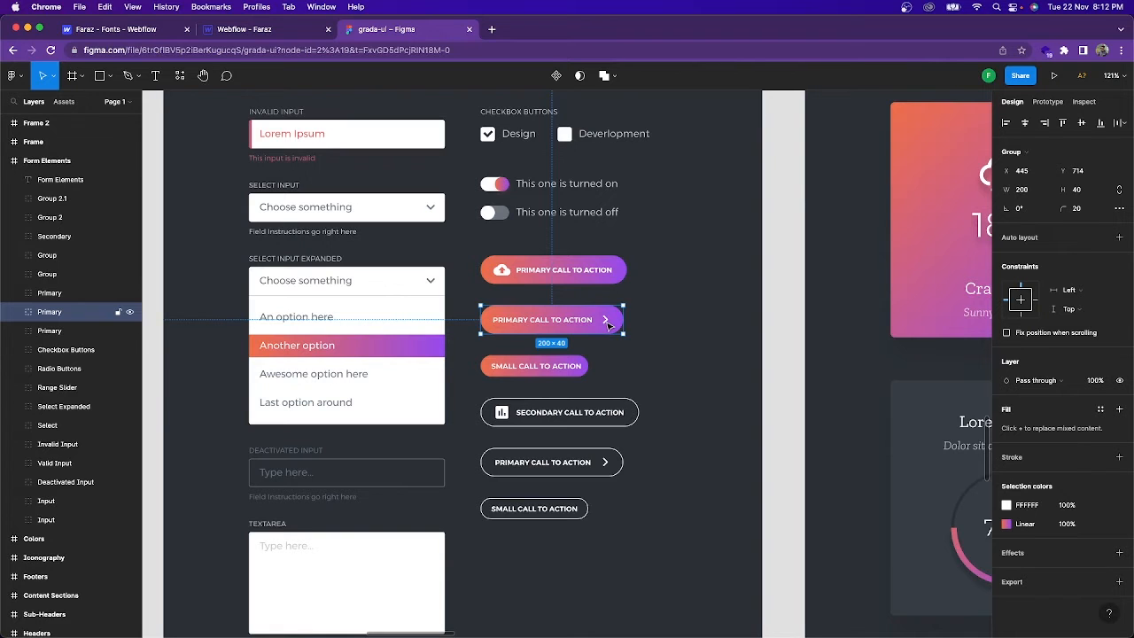
- Search Google for "fontawesome" in a new browser tab, open the Font Awesome website and go to its icons page
{"action": "left_click", "coordinate": [492, 29]}
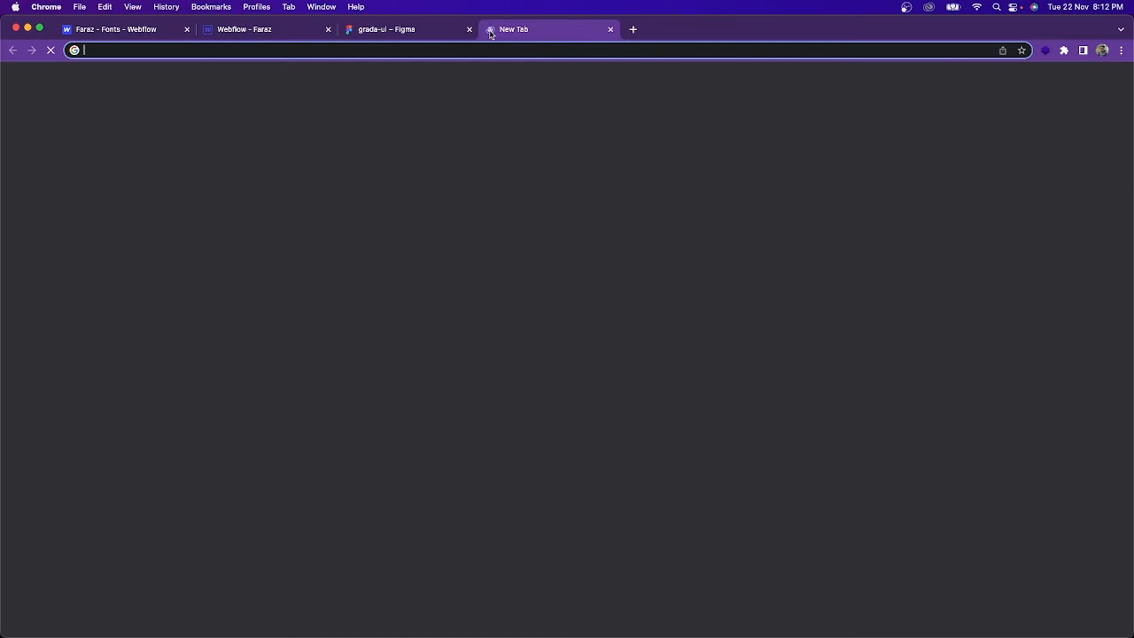
{"action": "type", "text": "fontawee"}
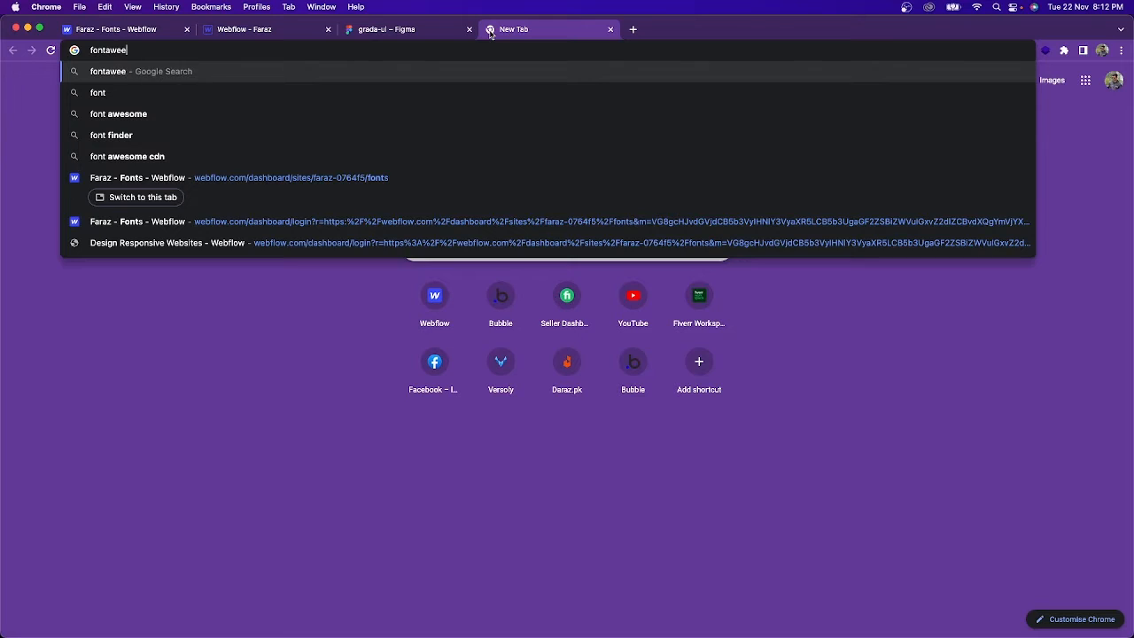
{"action": "key", "text": "BackSpace"}
{"action": "type", "text": "some"}
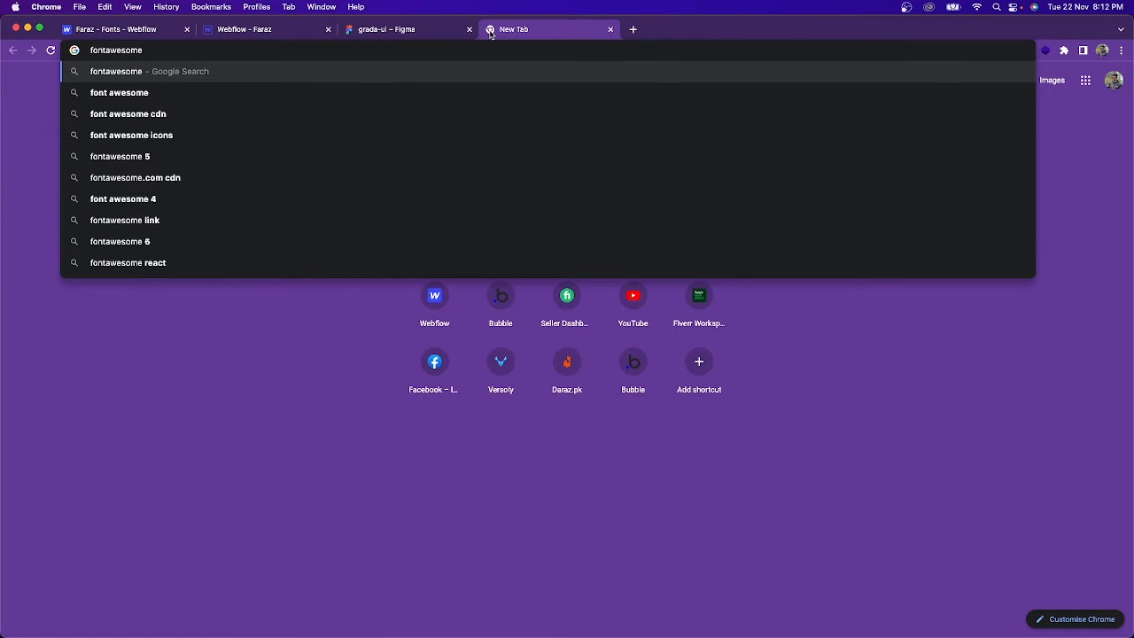
{"action": "key", "text": "Return"}
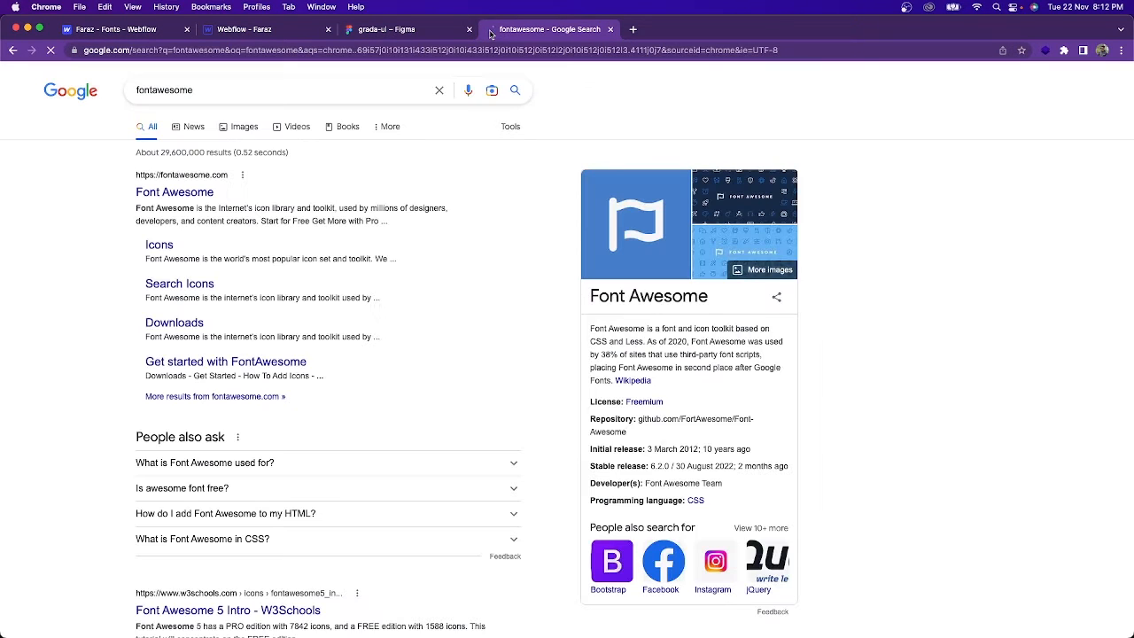
{"action": "left_click", "coordinate": [190, 194]}
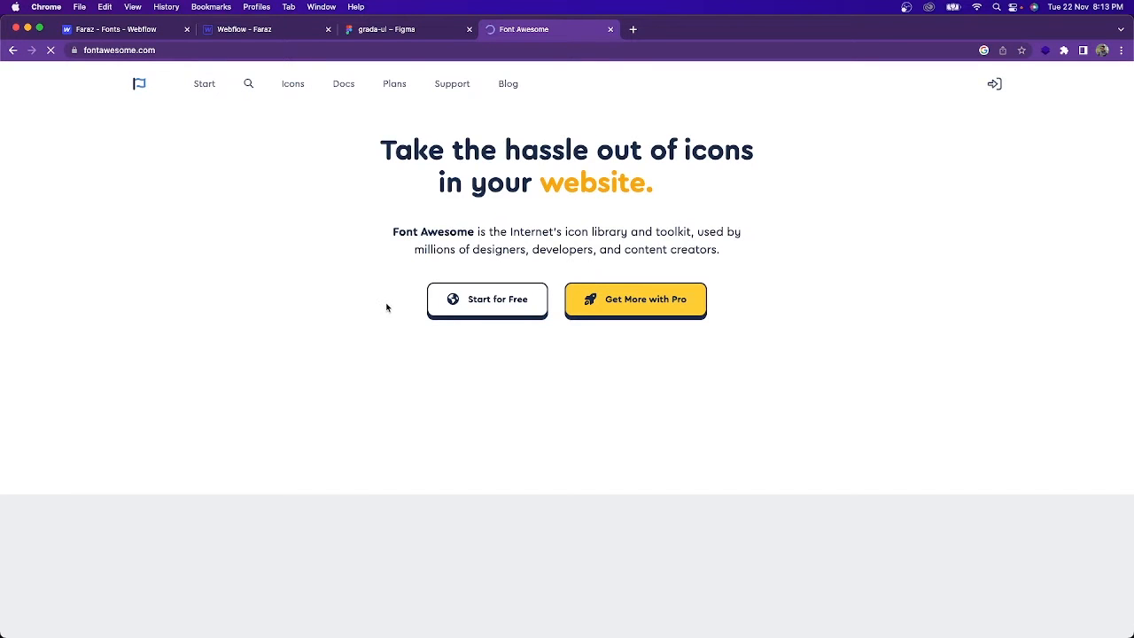
{"action": "left_click", "coordinate": [294, 85]}
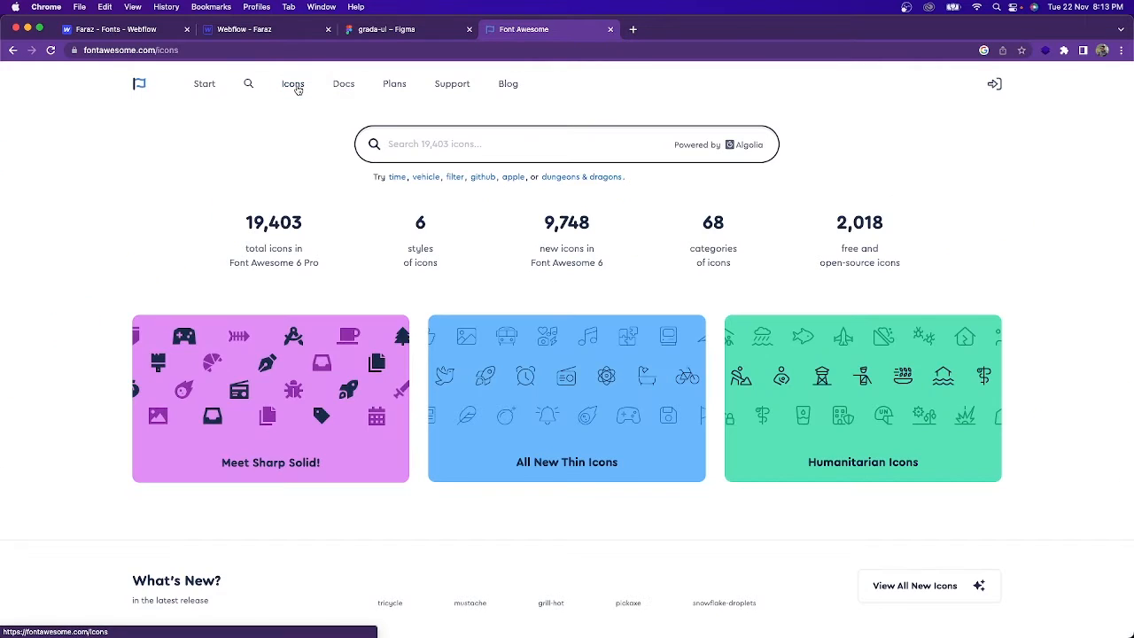
- Search the icon library for "home" and download the classic solid house-user icon as an SVG file
{"action": "left_click", "coordinate": [450, 141]}
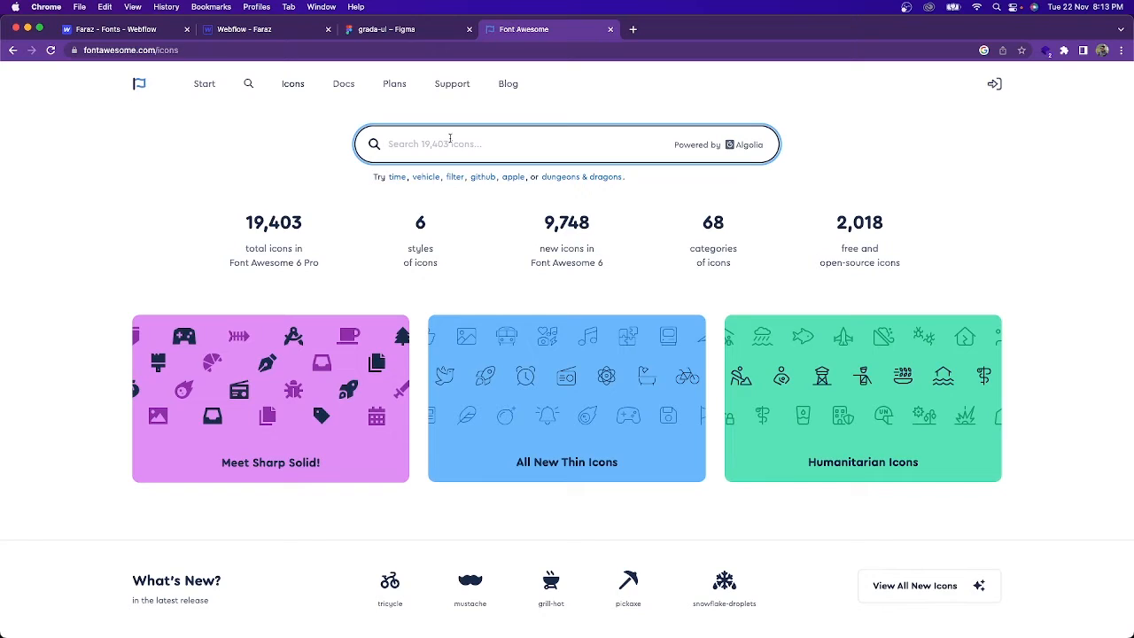
{"action": "type", "text": "home"}
{"action": "key", "text": "Return"}
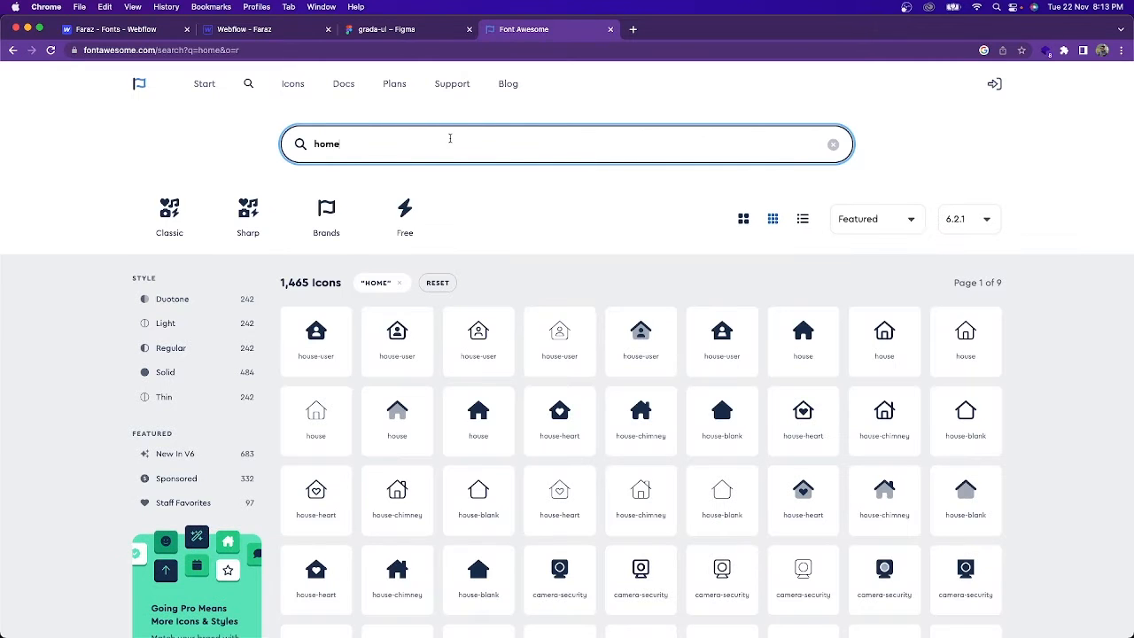
{"action": "scroll", "coordinate": [753, 513], "scroll_direction": "down", "scroll_amount": 2}
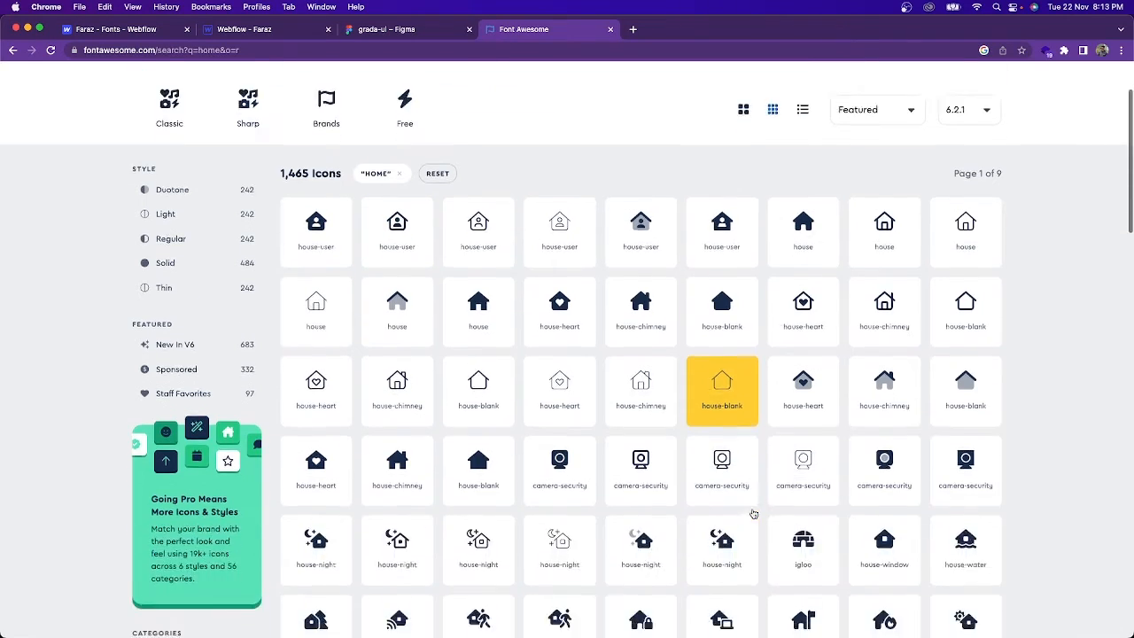
{"action": "scroll", "coordinate": [754, 513], "scroll_direction": "down", "scroll_amount": 10}
{"action": "scroll", "coordinate": [753, 514], "scroll_direction": "up", "scroll_amount": 12}
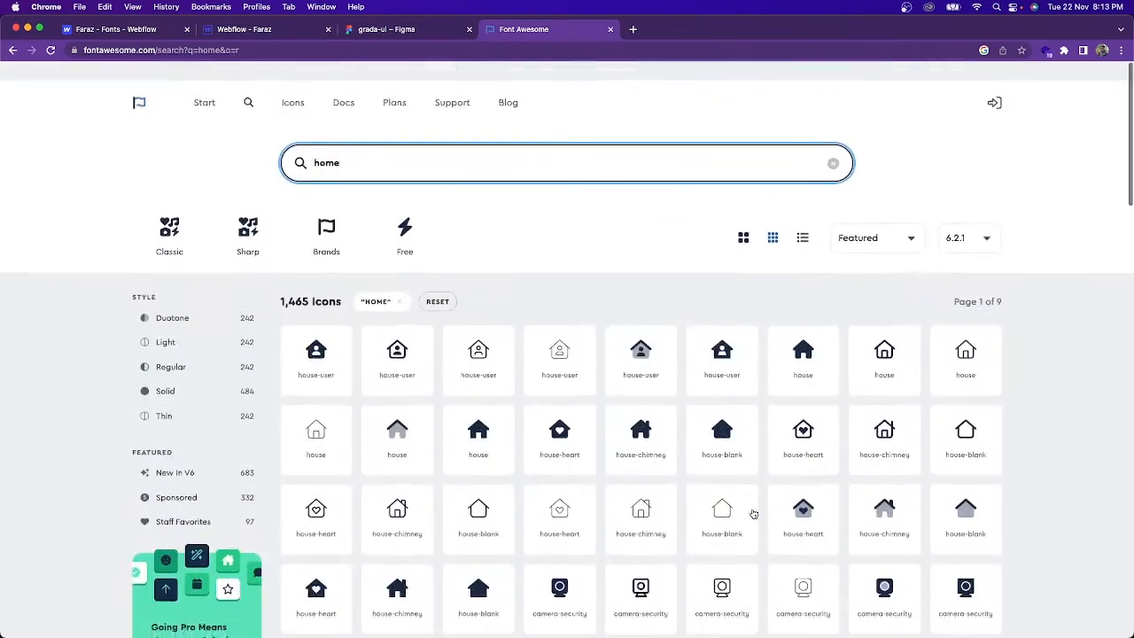
{"action": "left_click", "coordinate": [316, 346]}
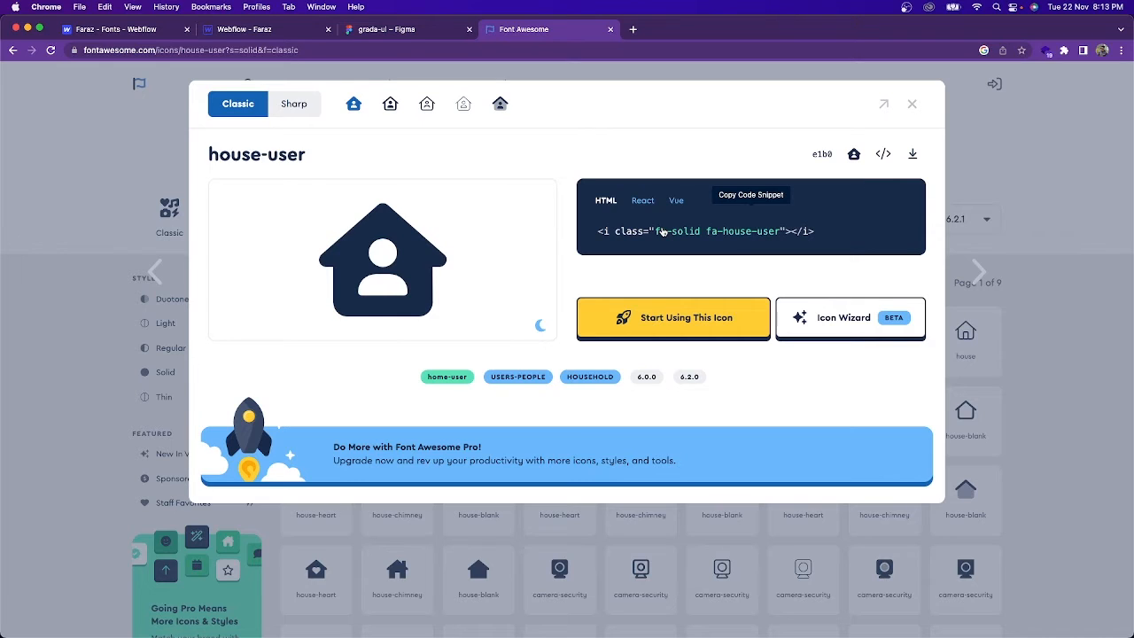
{"action": "left_click", "coordinate": [913, 156]}
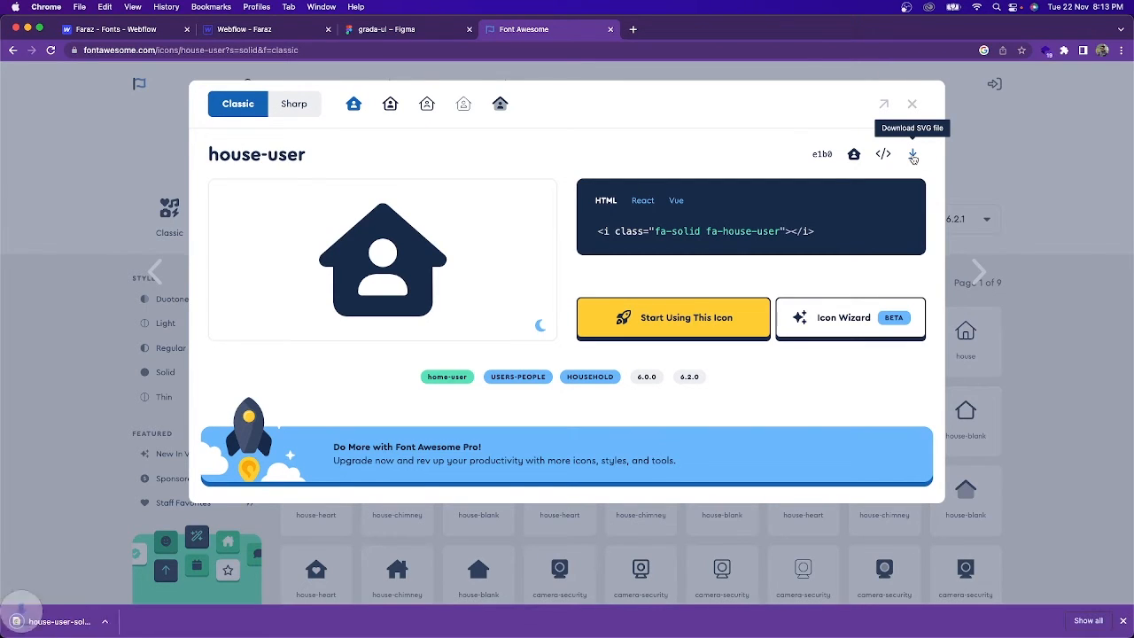
- Switch to the Webflow project and upload the downloaded house-user-solid.svg to its assets
{"action": "left_click", "coordinate": [280, 37]}
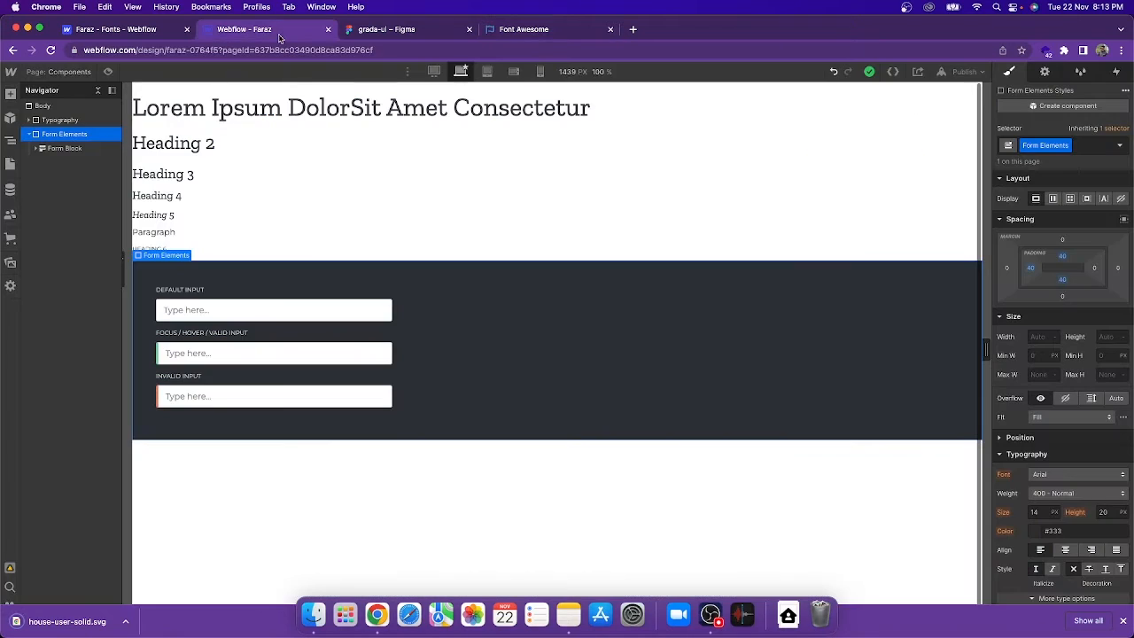
{"action": "left_click", "coordinate": [11, 263]}
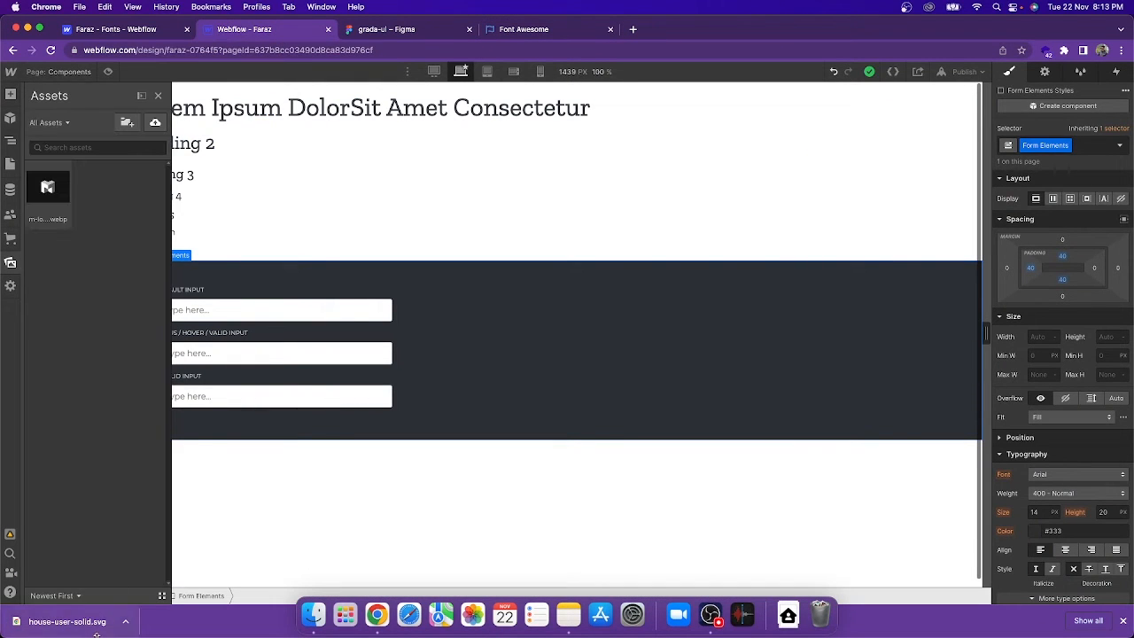
{"action": "left_click", "coordinate": [786, 617]}
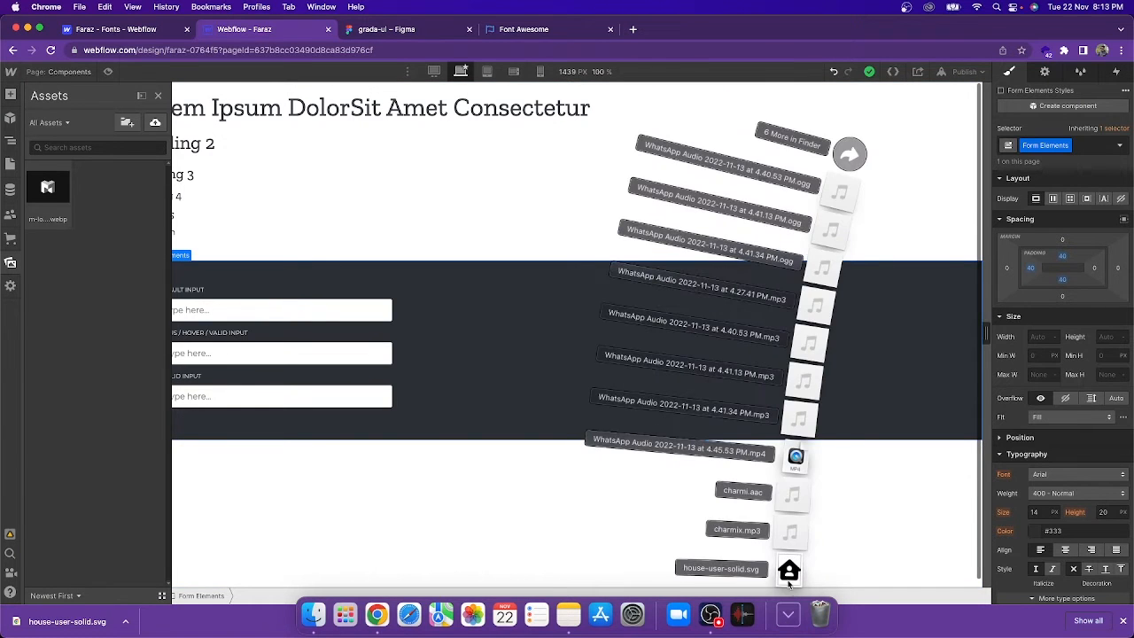
{"action": "left_click_drag", "start_coordinate": [639, 549], "coordinate": [142, 373]}
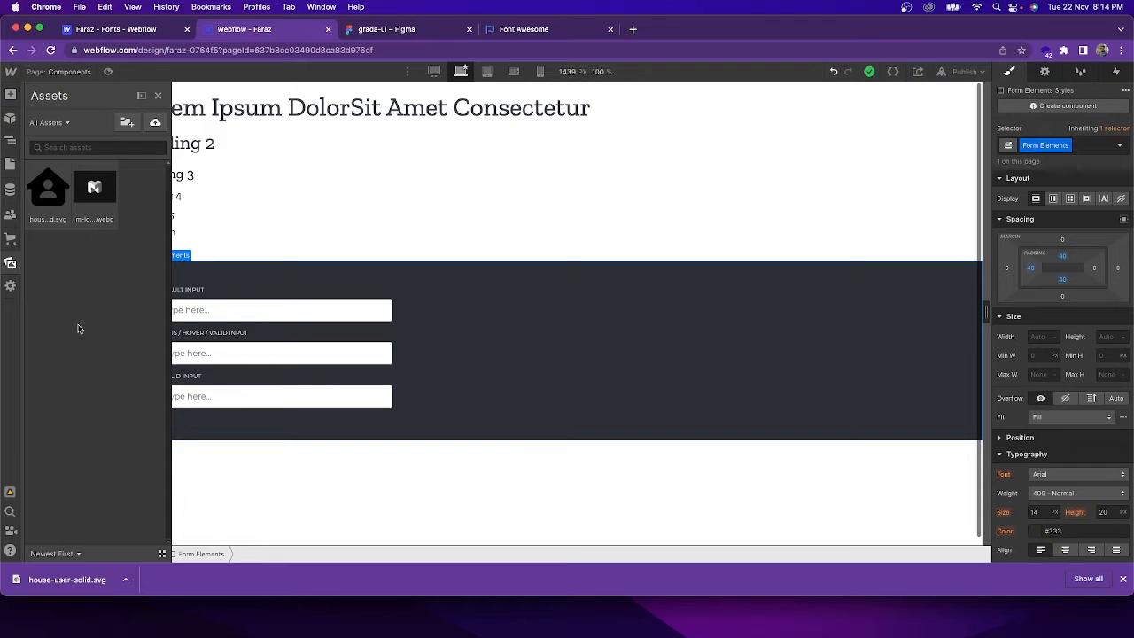
{"action": "left_click", "coordinate": [286, 277]}
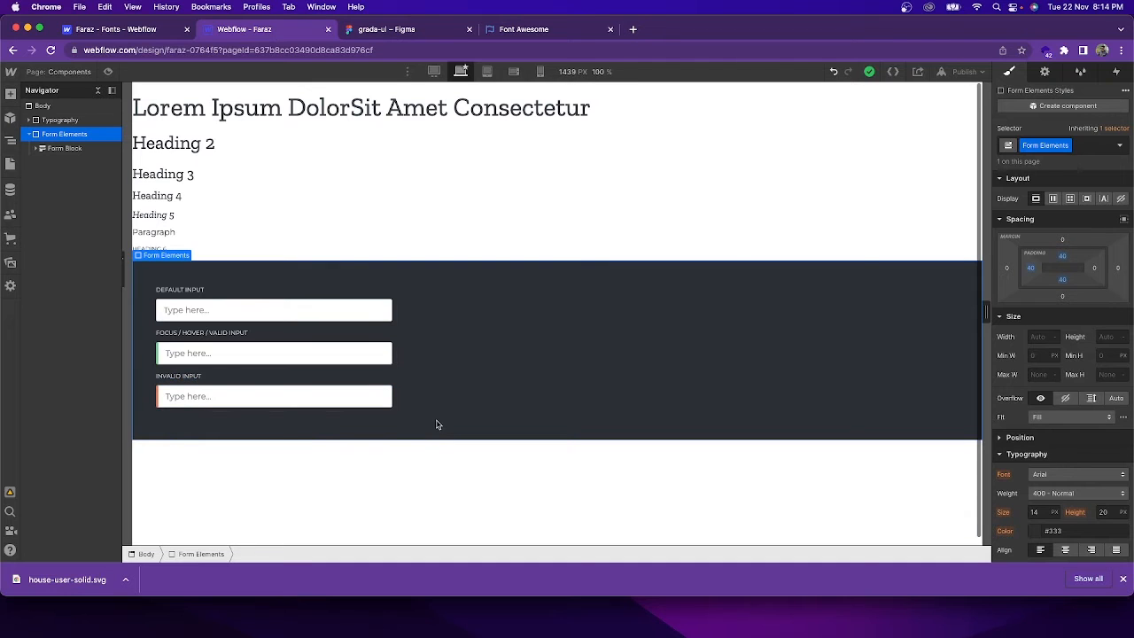
- Switch to the grada-ui Figma file and select the cloud upload icon inside the first primary call-to-action button
{"action": "left_click", "coordinate": [403, 29]}
{"action": "left_click", "coordinate": [502, 271]}
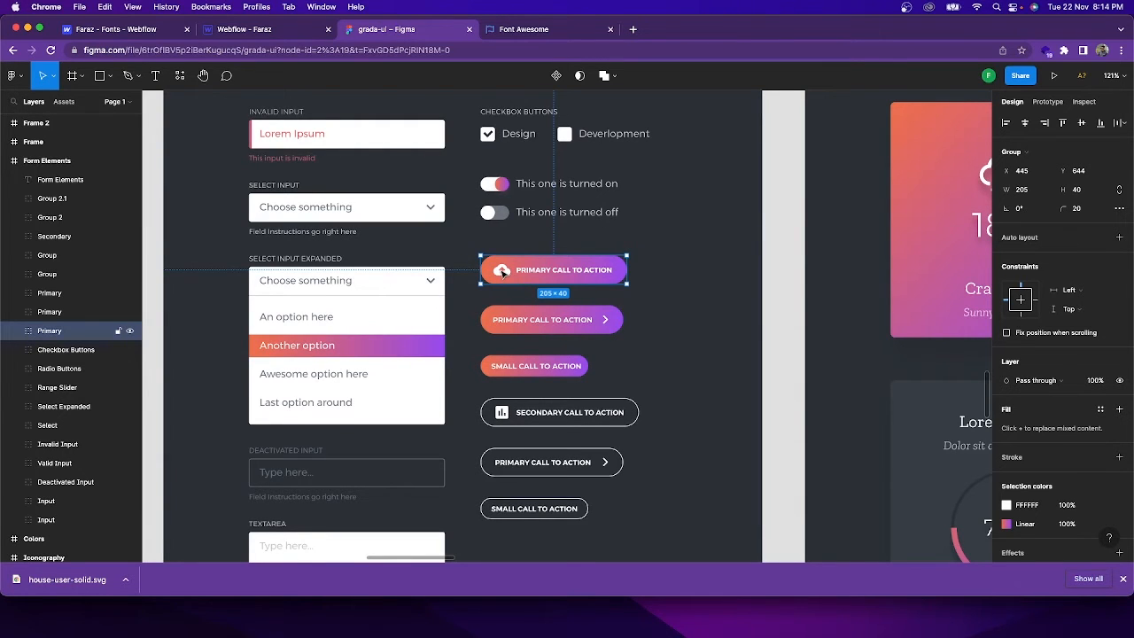
{"action": "double_click", "coordinate": [502, 271]}
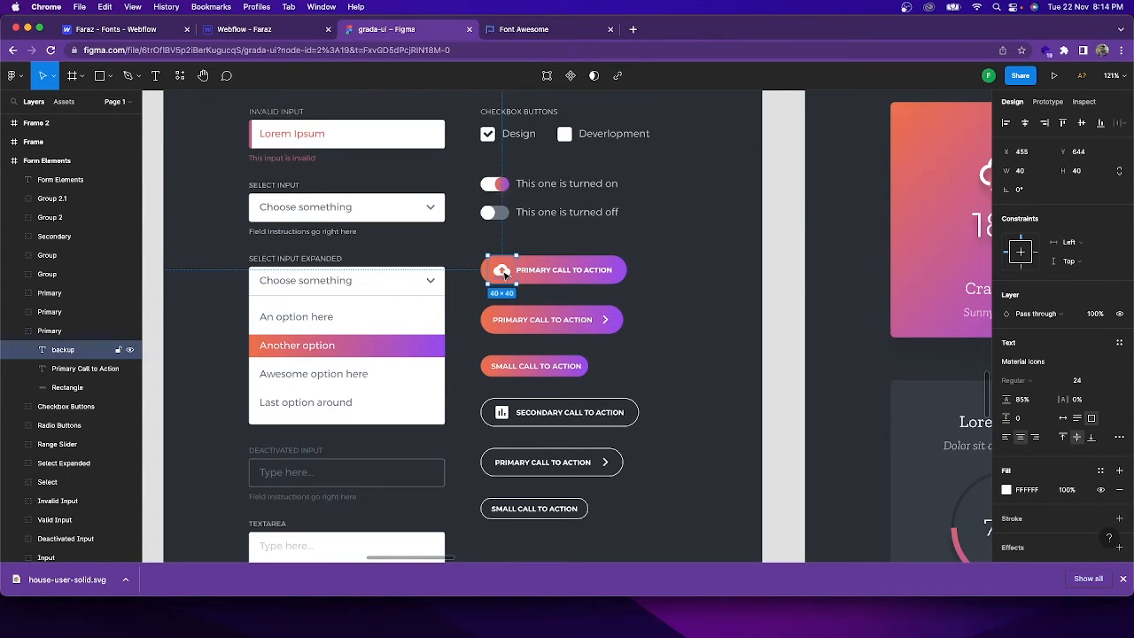
- Add an export setting to the selected cloud upload icon, set its format to SVG and export it as backup.svg
{"action": "scroll", "coordinate": [1075, 450], "scroll_direction": "down", "scroll_amount": 2}
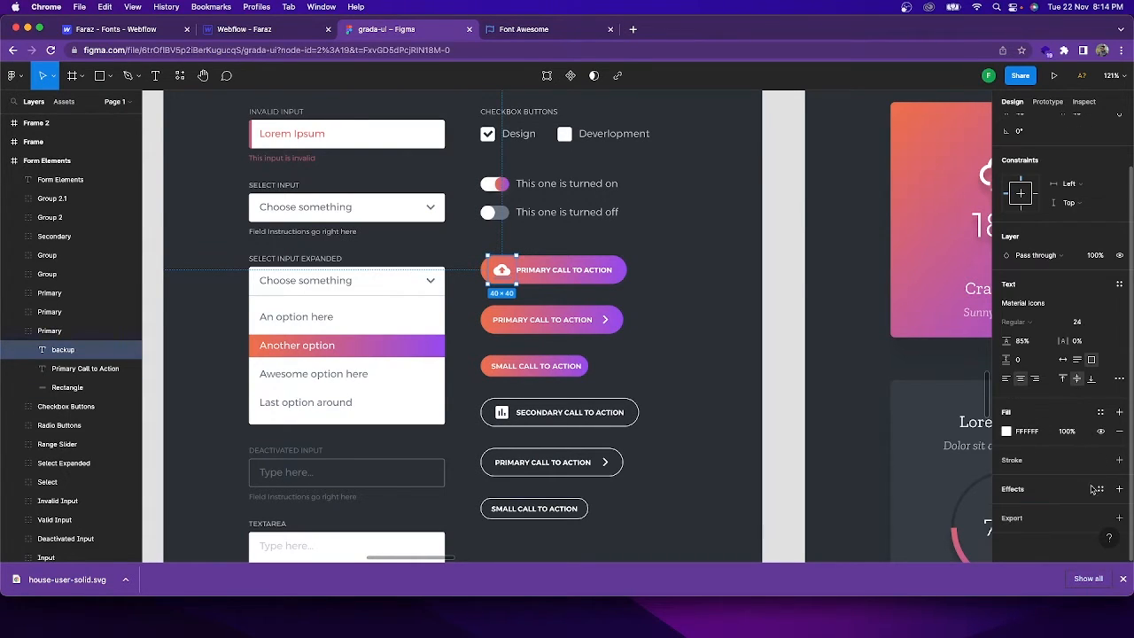
{"action": "left_click", "coordinate": [1118, 520]}
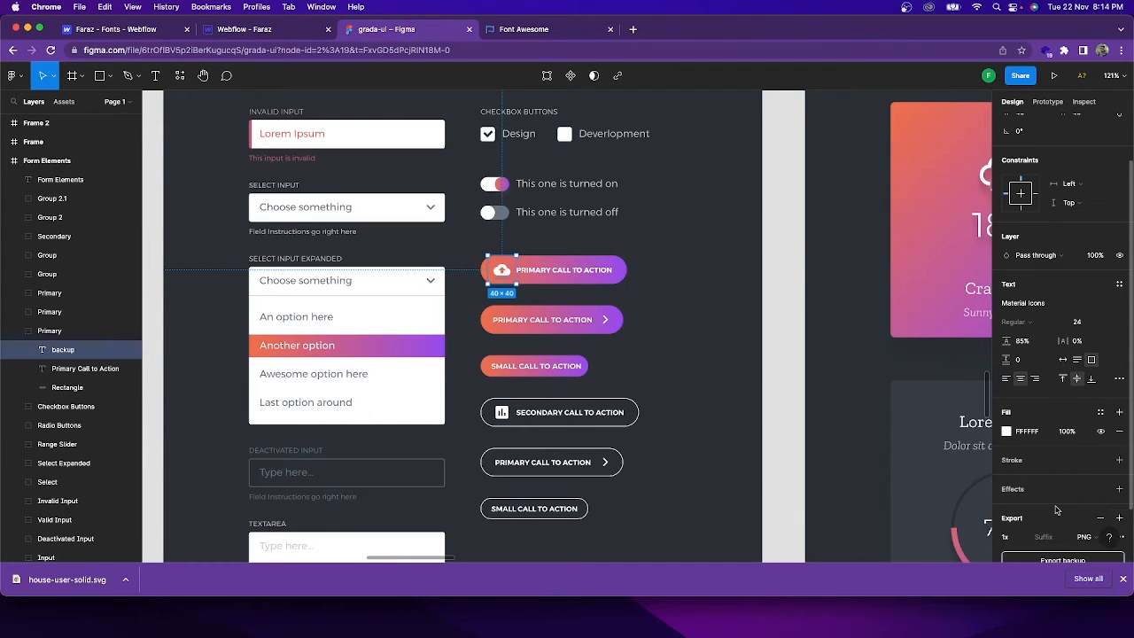
{"action": "scroll", "coordinate": [1057, 507], "scroll_direction": "down", "scroll_amount": 2}
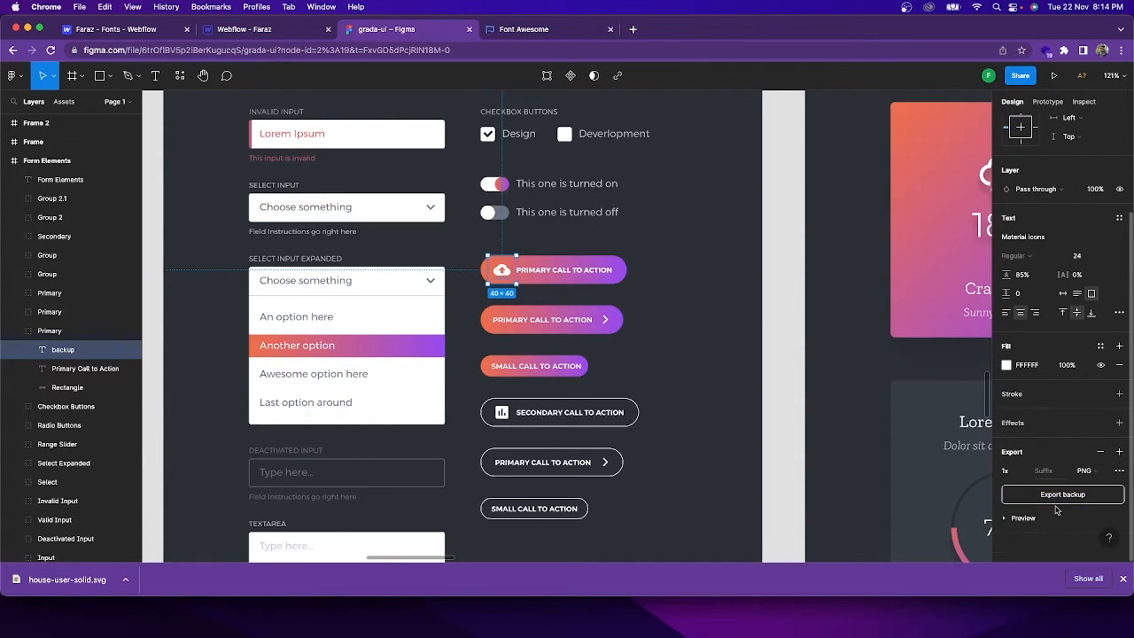
{"action": "left_click", "coordinate": [1100, 472]}
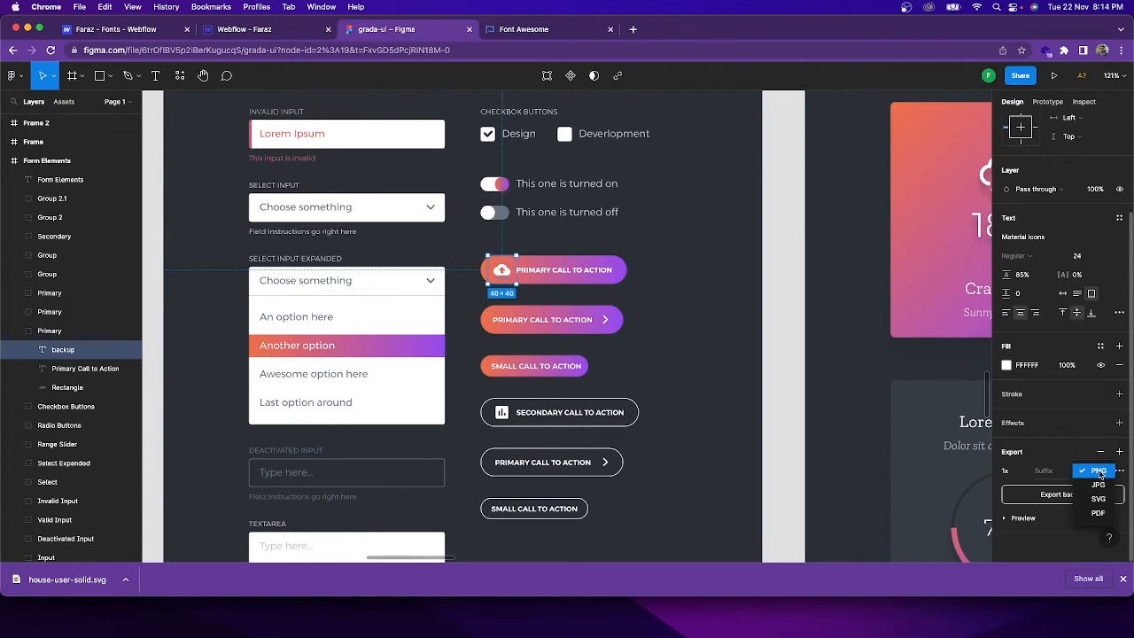
{"action": "left_click", "coordinate": [1099, 499]}
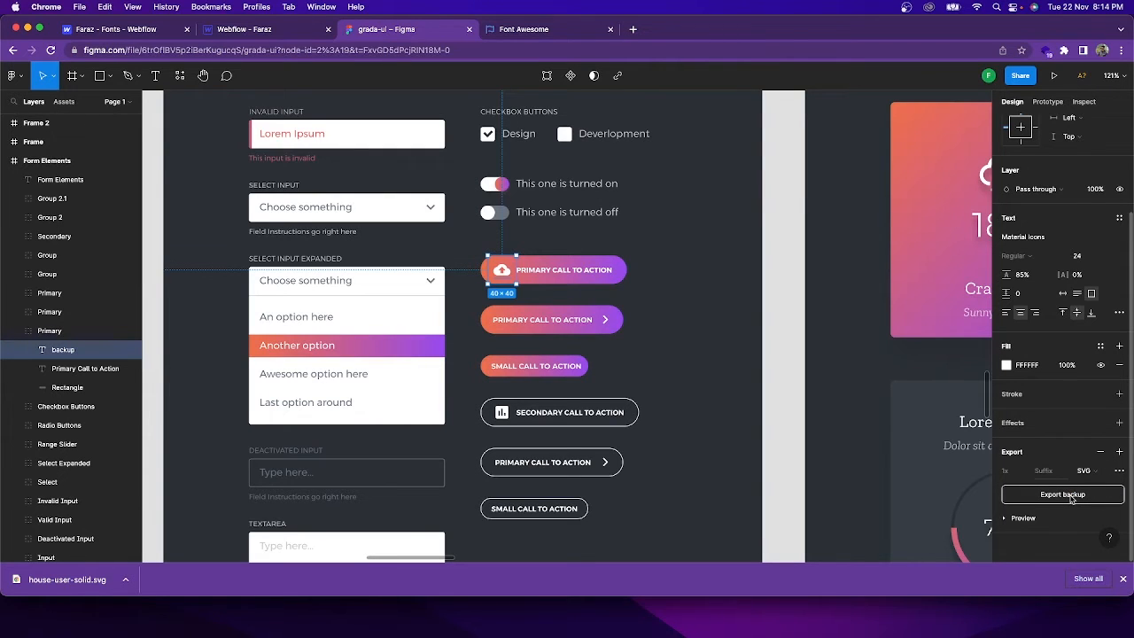
{"action": "left_click", "coordinate": [1070, 496]}
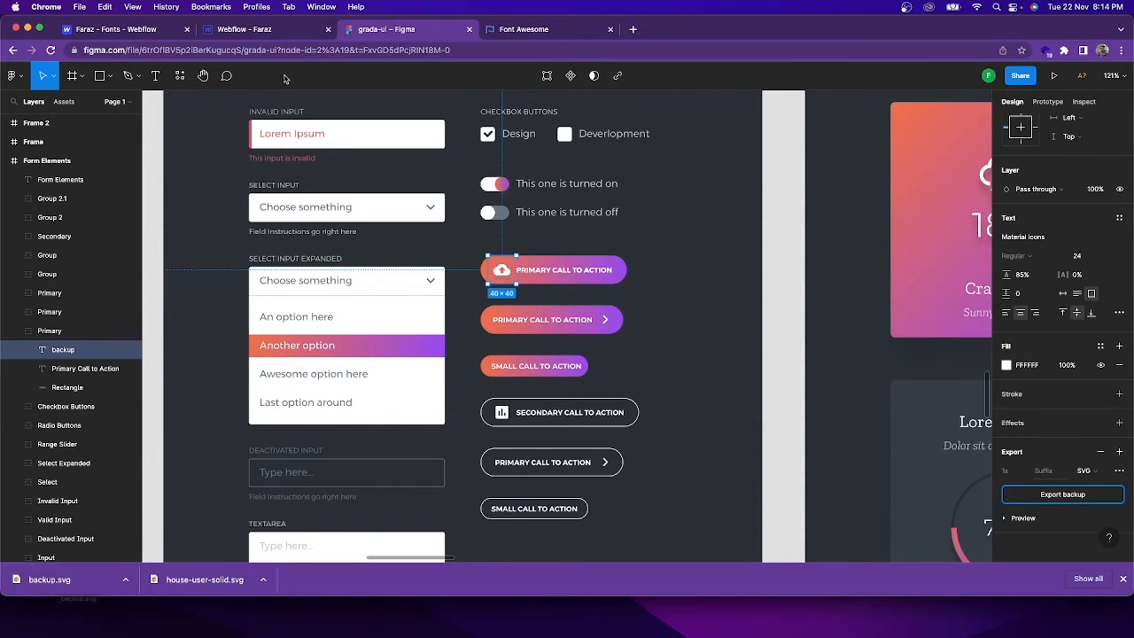
- Switch to the Webflow project and upload the exported backup.svg to its assets
{"action": "left_click", "coordinate": [286, 31]}
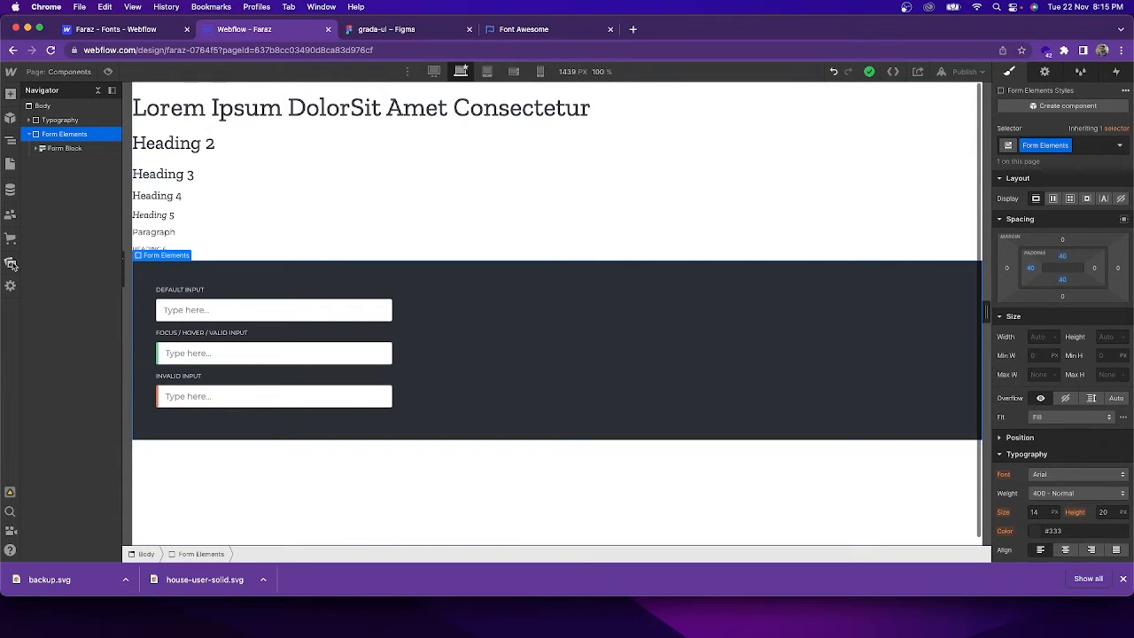
{"action": "key", "text": "j"}
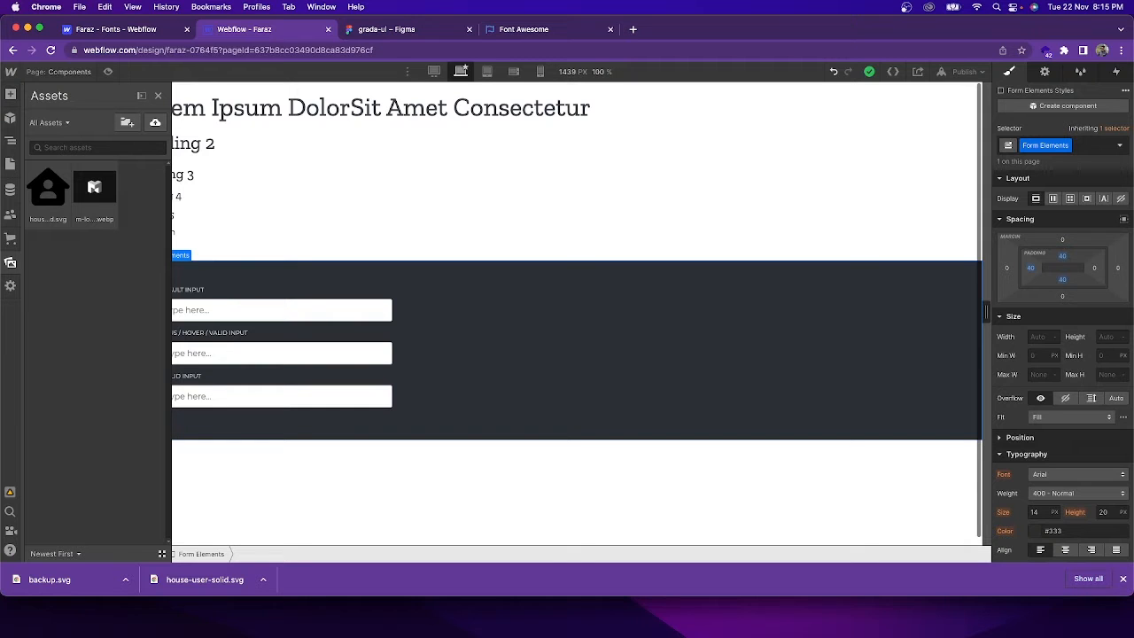
{"action": "left_click_drag", "start_coordinate": [210, 339], "coordinate": [114, 312]}
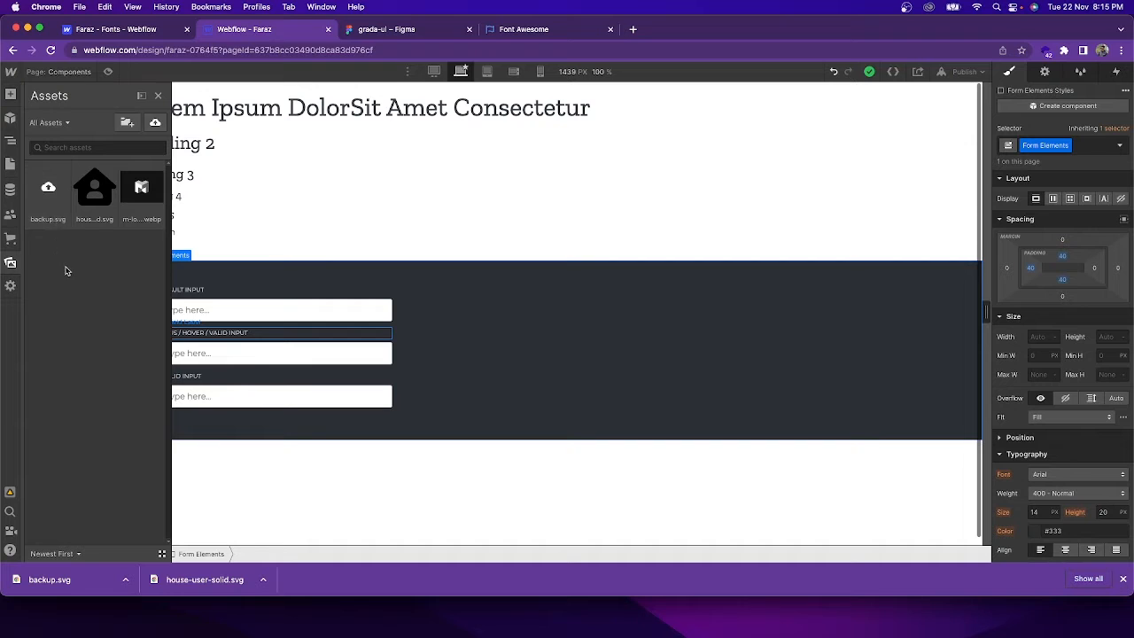
{"action": "left_click", "coordinate": [412, 364]}
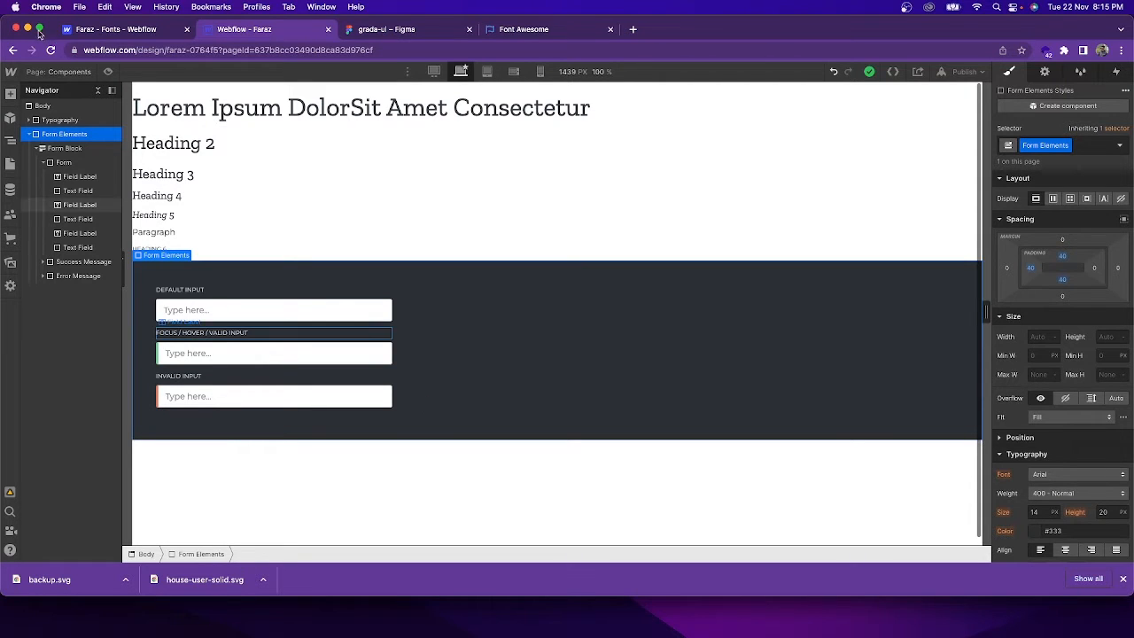
- Add a link block below the form block inside the Form Elements section, keeping its default link settings
{"action": "left_click", "coordinate": [11, 96]}
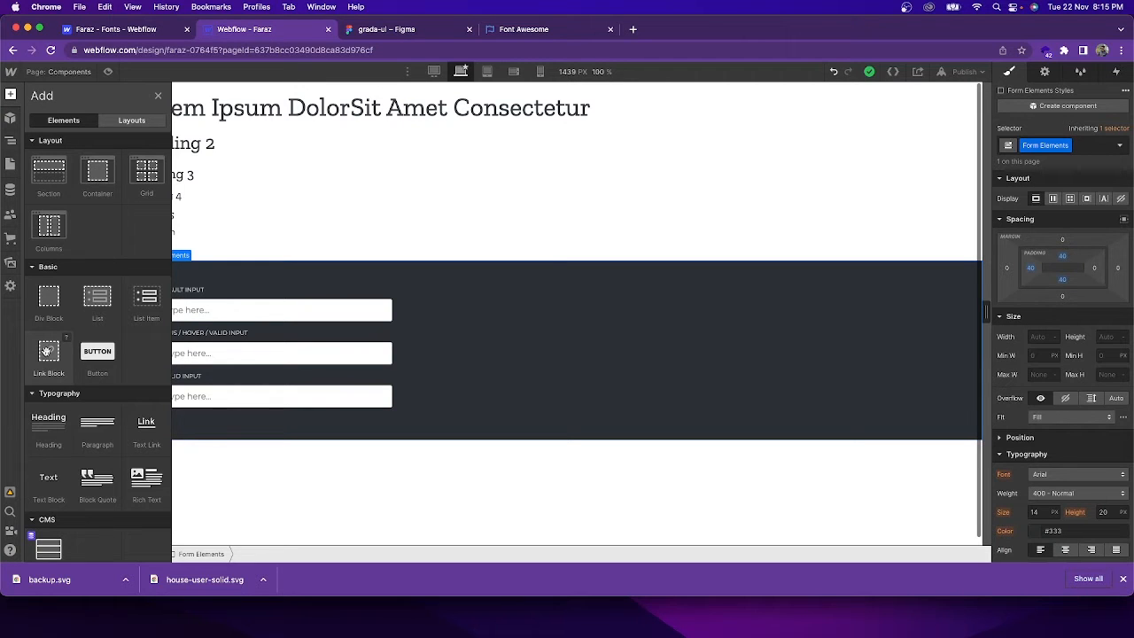
{"action": "left_click_drag", "start_coordinate": [41, 357], "coordinate": [211, 433]}
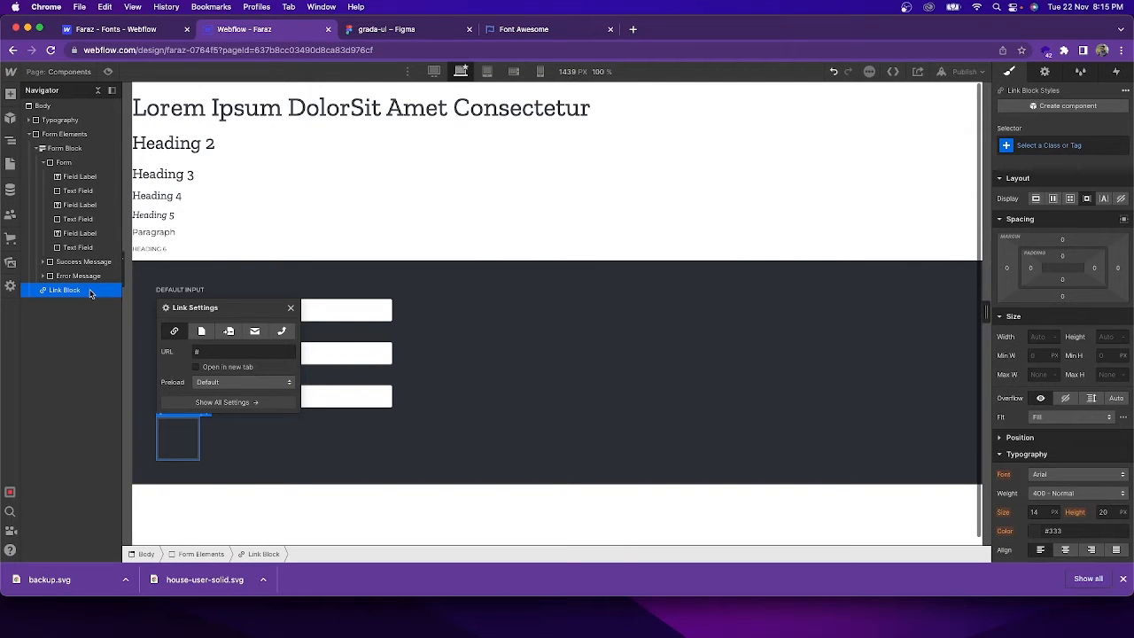
{"action": "left_click", "coordinate": [291, 307]}
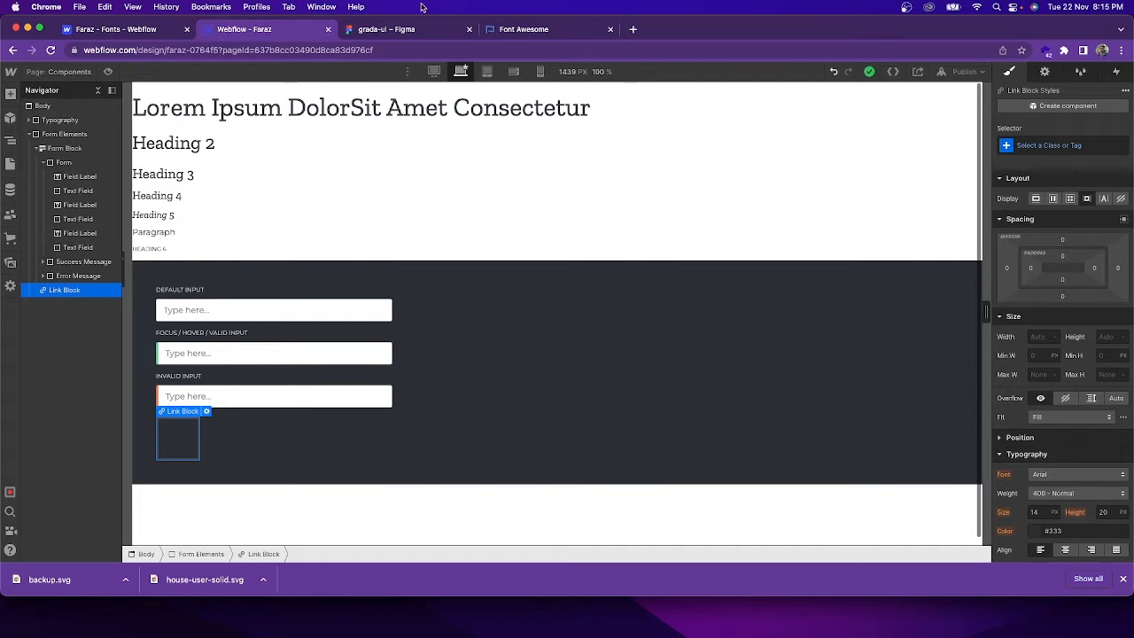
- Search Google for "a tags html" in a new browser tab and open the W3Schools page on the HTML a tag
{"action": "left_click", "coordinate": [634, 31]}
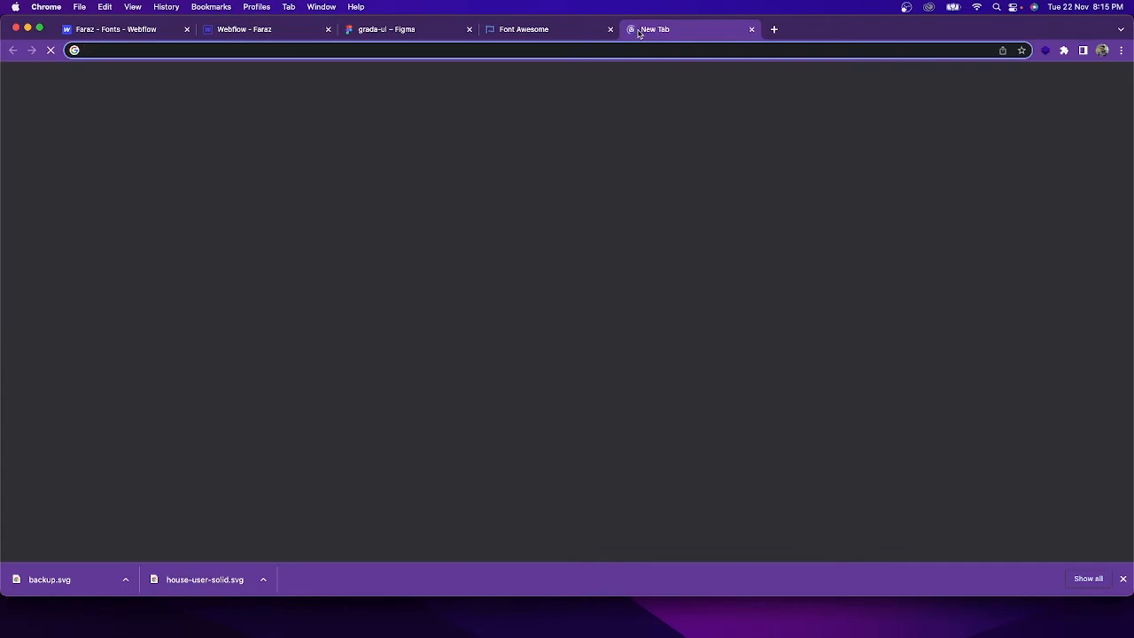
{"action": "type", "text": "a"}
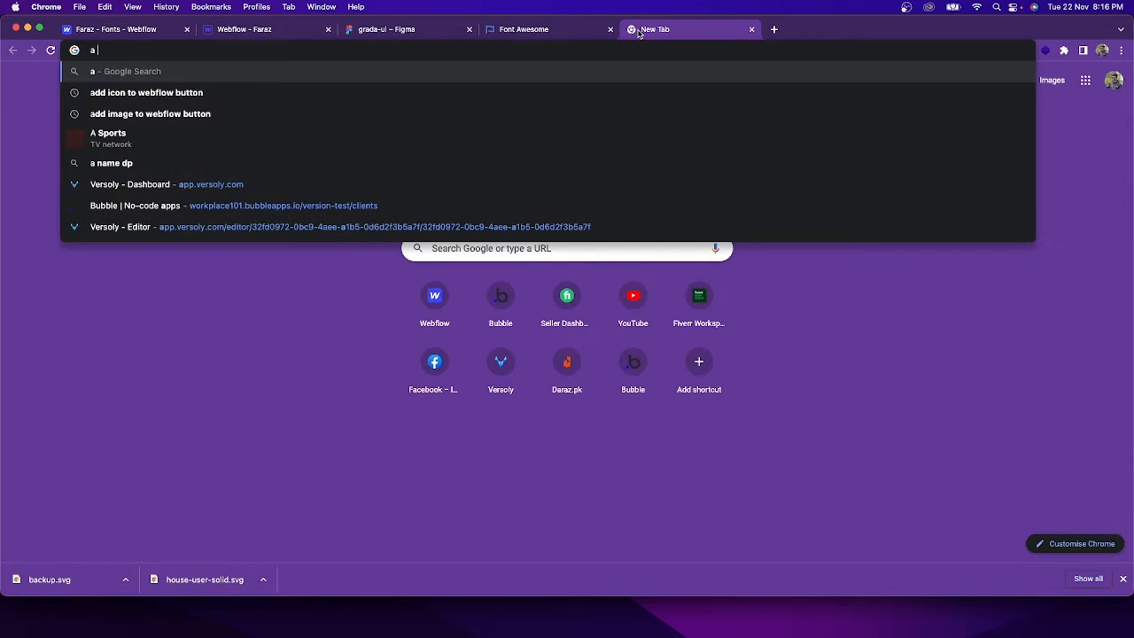
{"action": "type", "text": " tags htnk"}
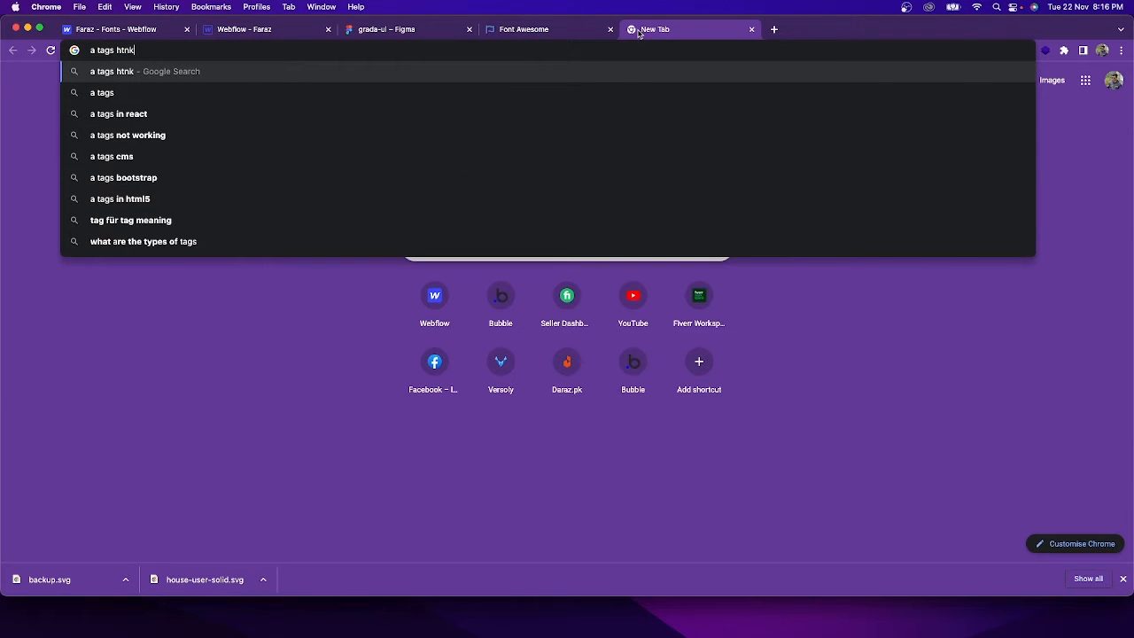
{"action": "key", "text": "BackSpace"}
{"action": "key", "text": "BackSpace"}
{"action": "type", "text": "ml"}
{"action": "key", "text": "Return"}
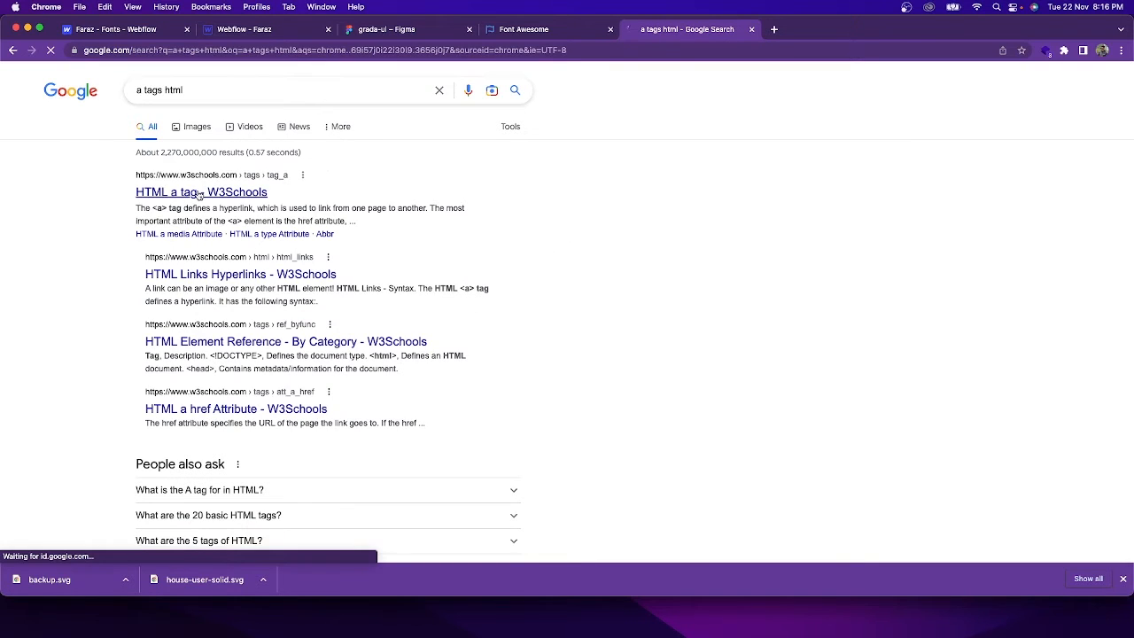
{"action": "left_click", "coordinate": [199, 194]}
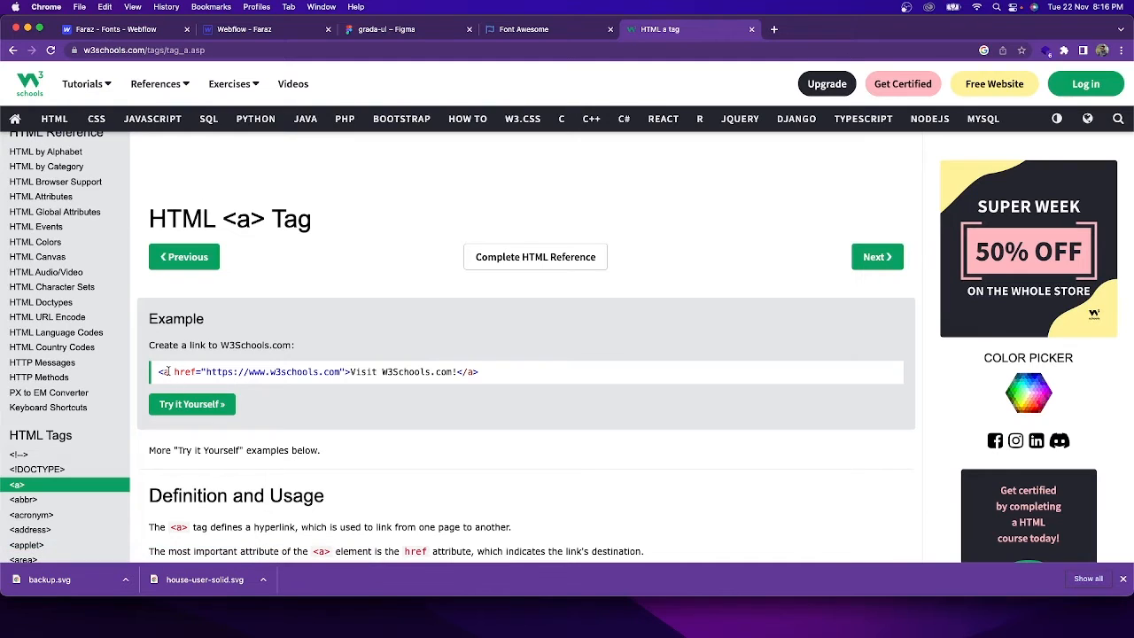
- Examine the example link code and heading on the W3Schools a tag page, and close that browser tab
{"action": "triple_click", "coordinate": [166, 371]}
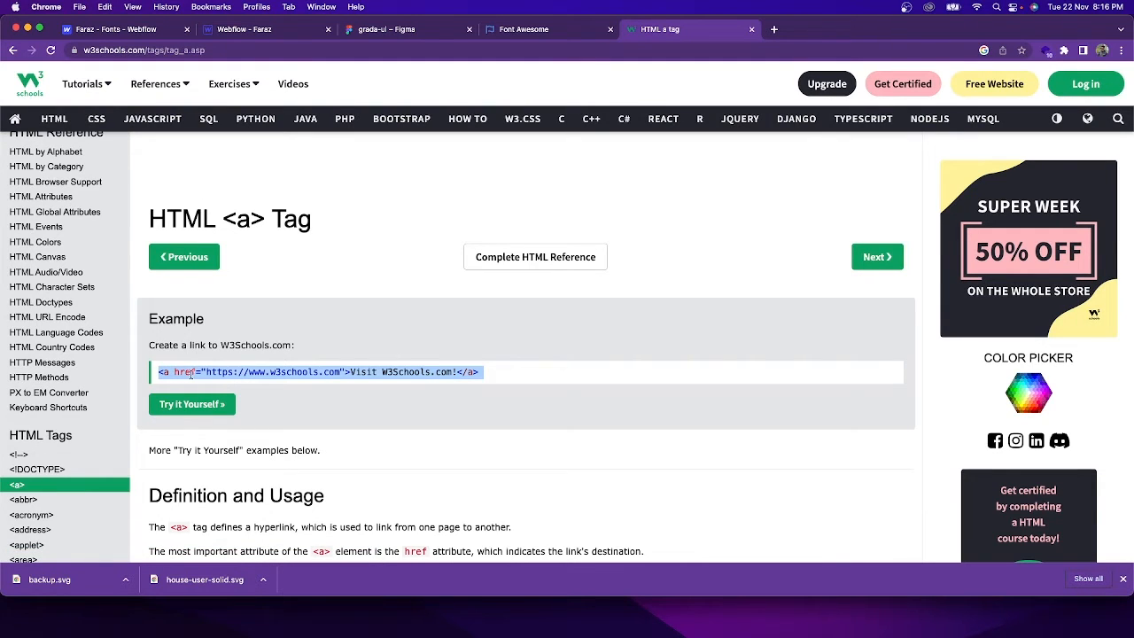
{"action": "double_click", "coordinate": [181, 372]}
{"action": "left_click", "coordinate": [166, 373]}
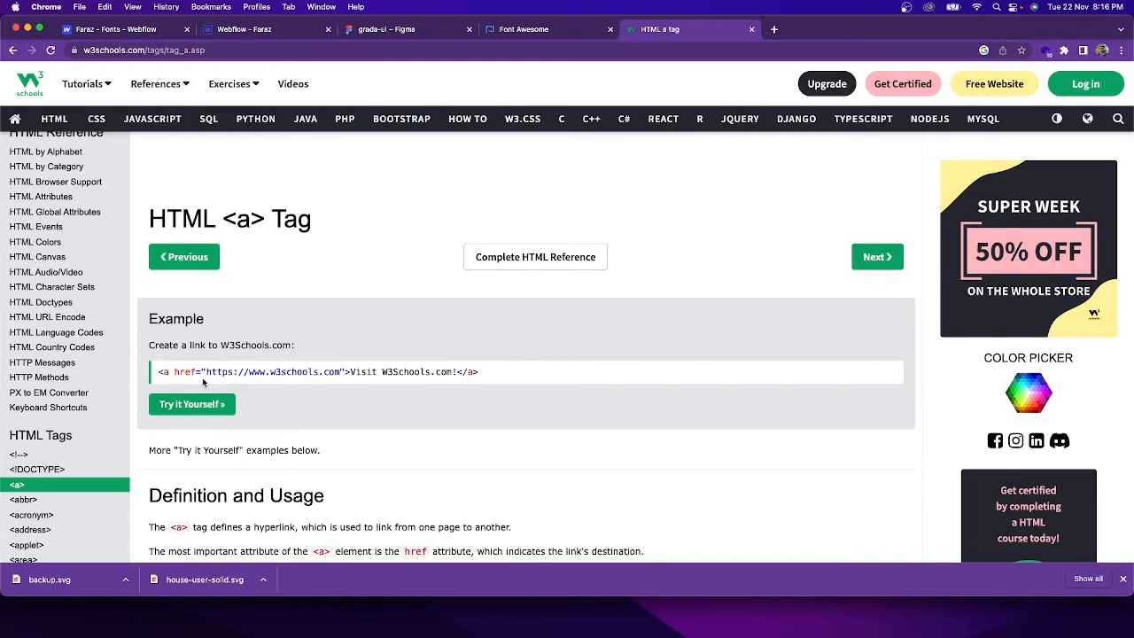
{"action": "double_click", "coordinate": [181, 373]}
{"action": "left_click_drag", "start_coordinate": [478, 374], "coordinate": [199, 372]}
{"action": "left_click_drag", "start_coordinate": [162, 372], "coordinate": [158, 372]}
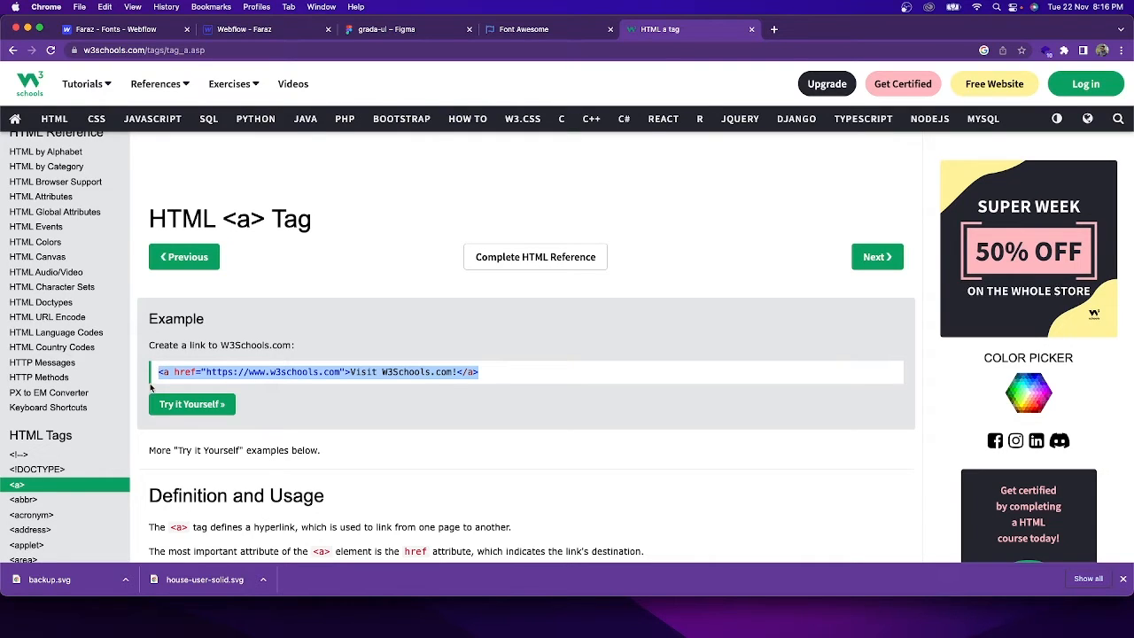
{"action": "left_click_drag", "start_coordinate": [323, 224], "coordinate": [219, 220]}
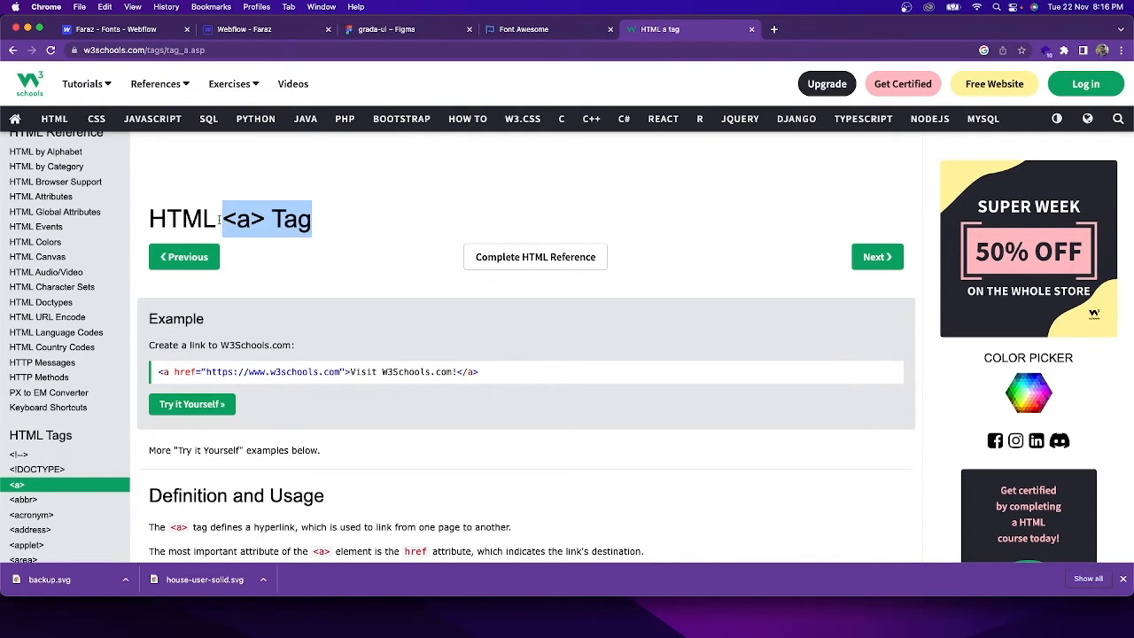
{"action": "left_click", "coordinate": [262, 284]}
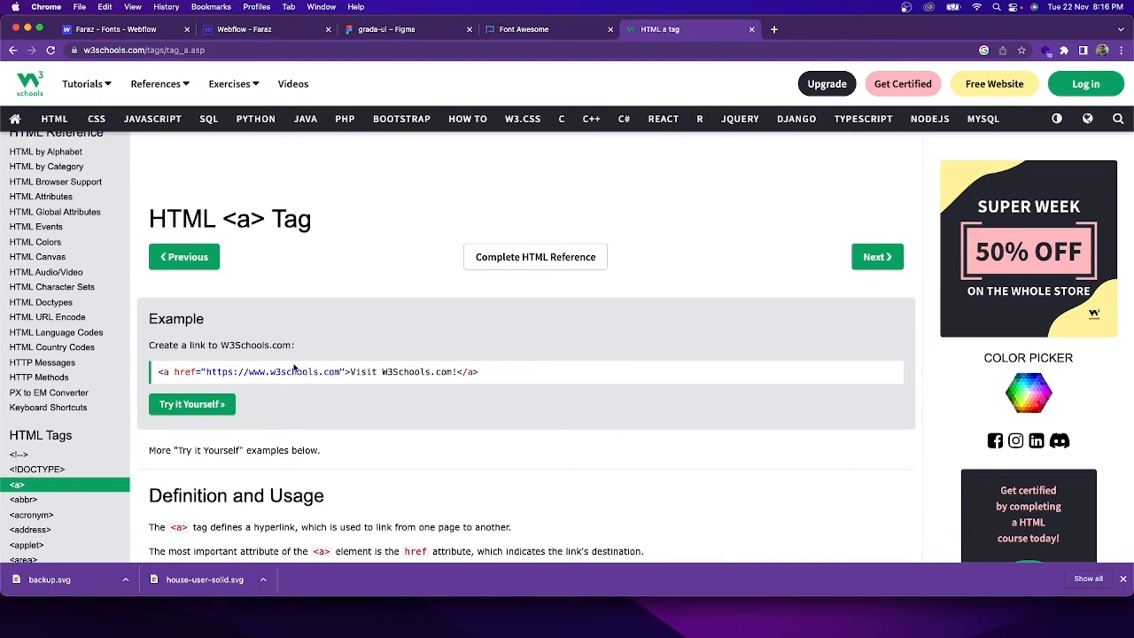
{"action": "triple_click", "coordinate": [321, 372]}
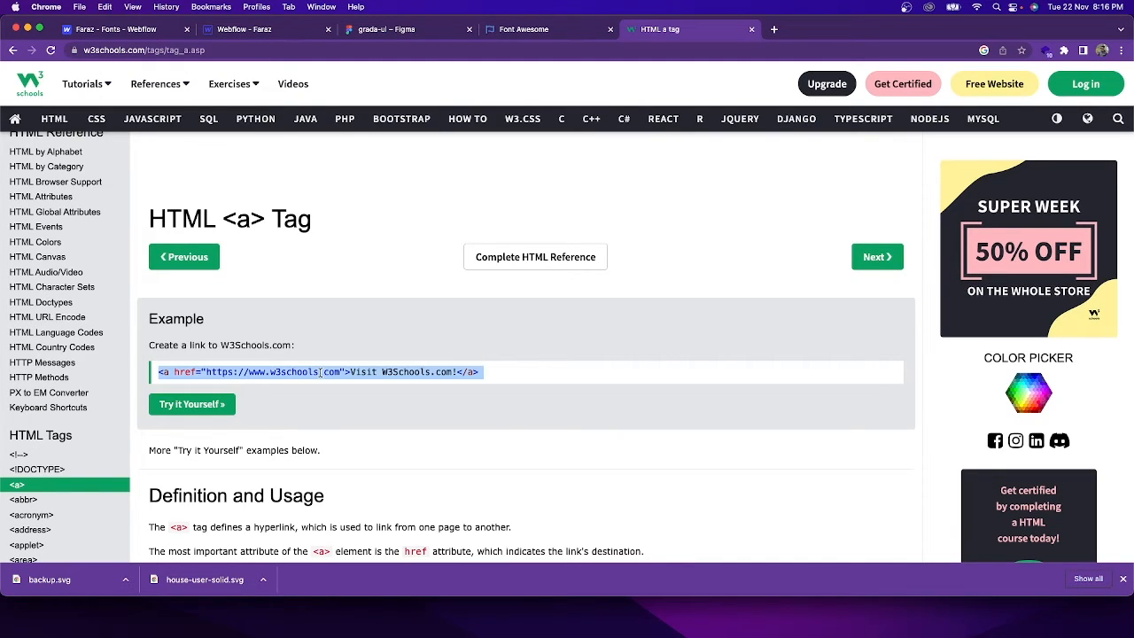
{"action": "left_click", "coordinate": [752, 29]}
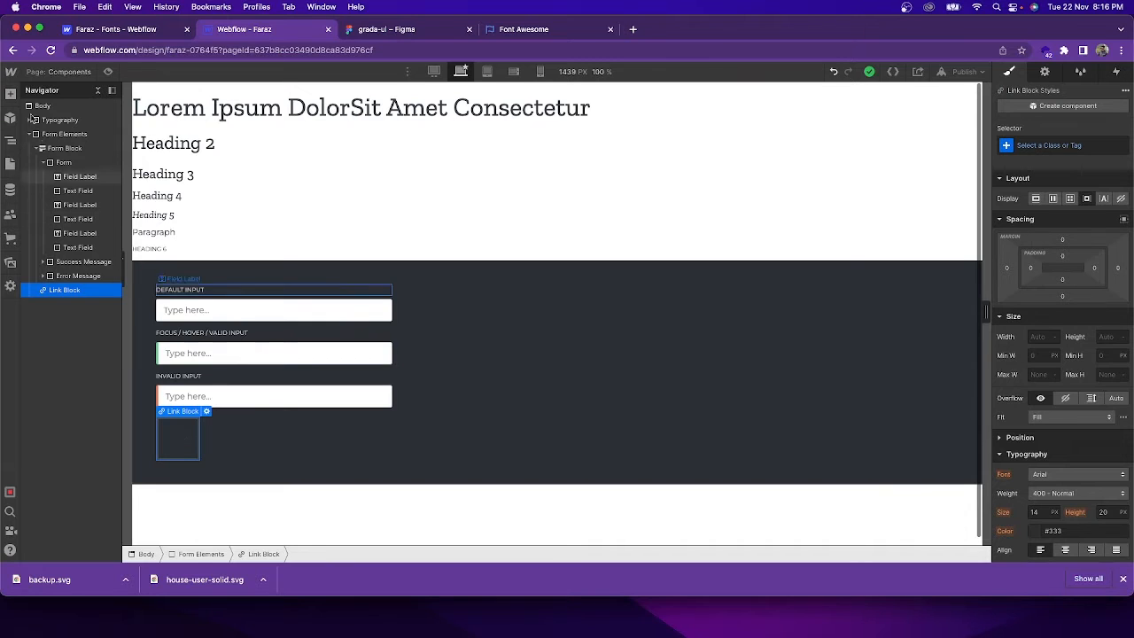
- Add a text block inside the new link block below the form
{"action": "left_click", "coordinate": [11, 95]}
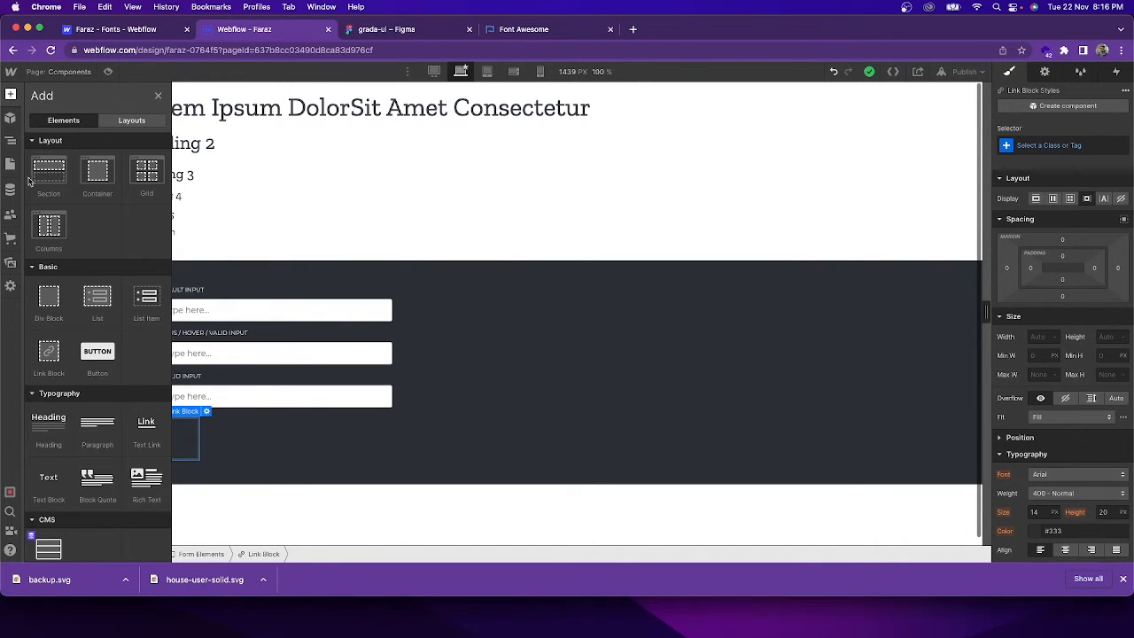
{"action": "left_click_drag", "start_coordinate": [46, 479], "coordinate": [185, 438]}
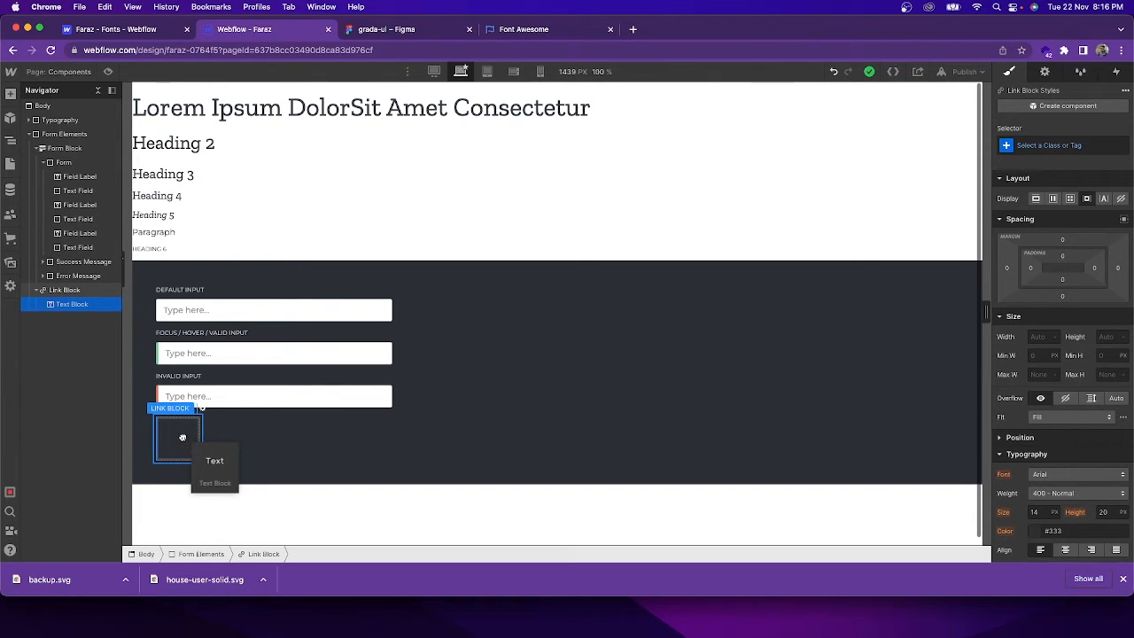
{"action": "left_click_drag", "start_coordinate": [181, 440], "coordinate": [182, 442]}
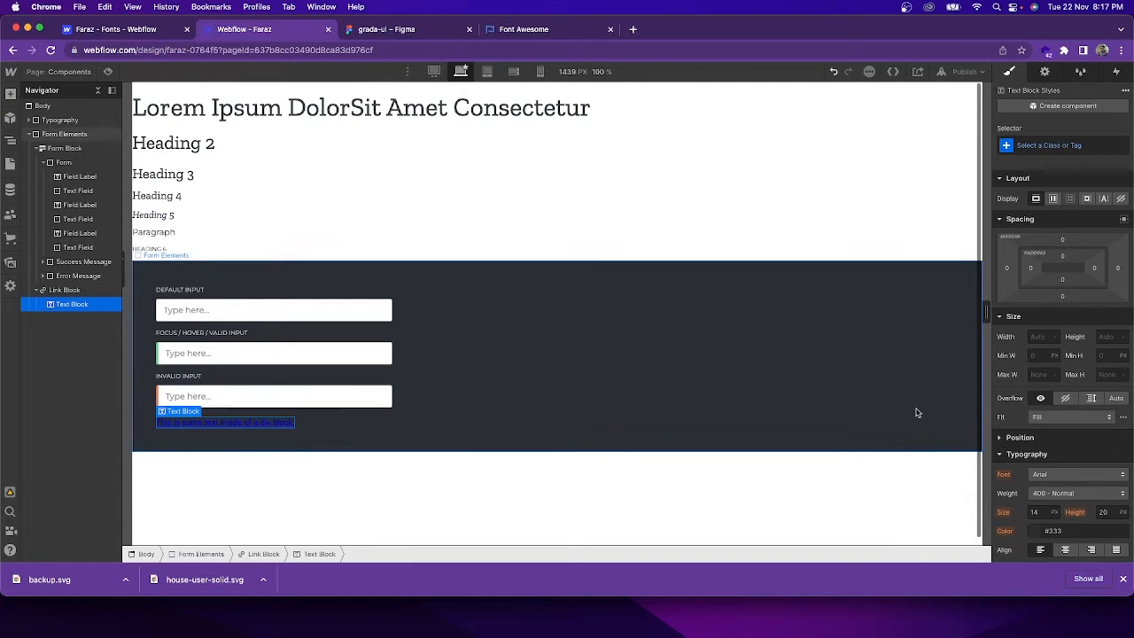
- Set the text colour of the link block's text block to the Grey 4 swatch
{"action": "scroll", "coordinate": [1029, 429], "scroll_direction": "down", "scroll_amount": 5}
{"action": "scroll", "coordinate": [1029, 428], "scroll_direction": "down", "scroll_amount": 2}
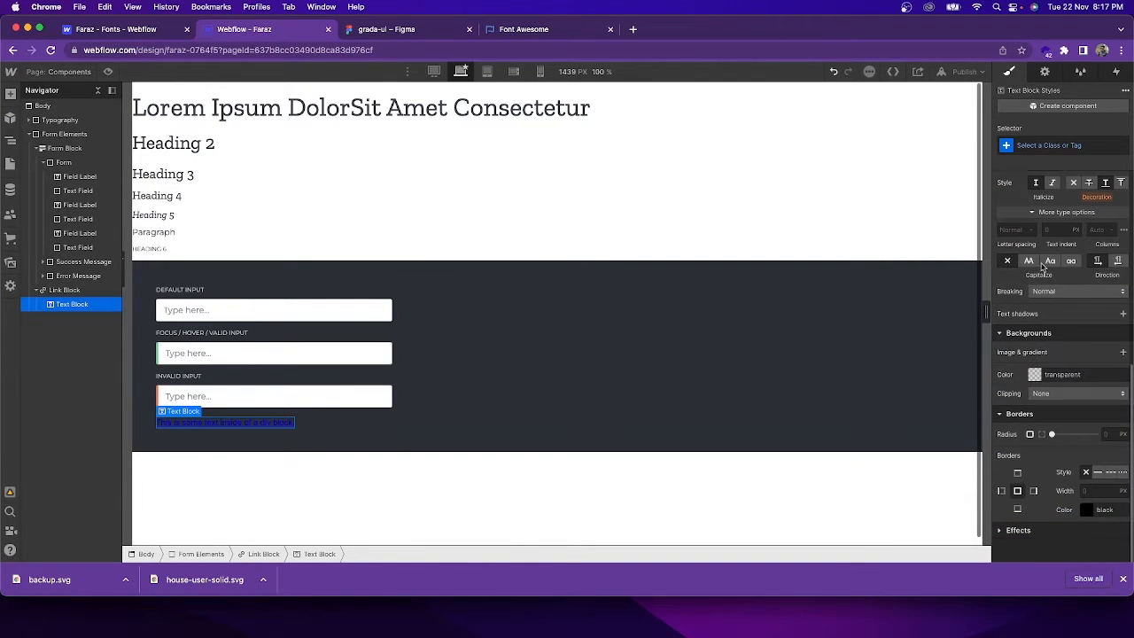
{"action": "scroll", "coordinate": [1040, 253], "scroll_direction": "up", "scroll_amount": 1}
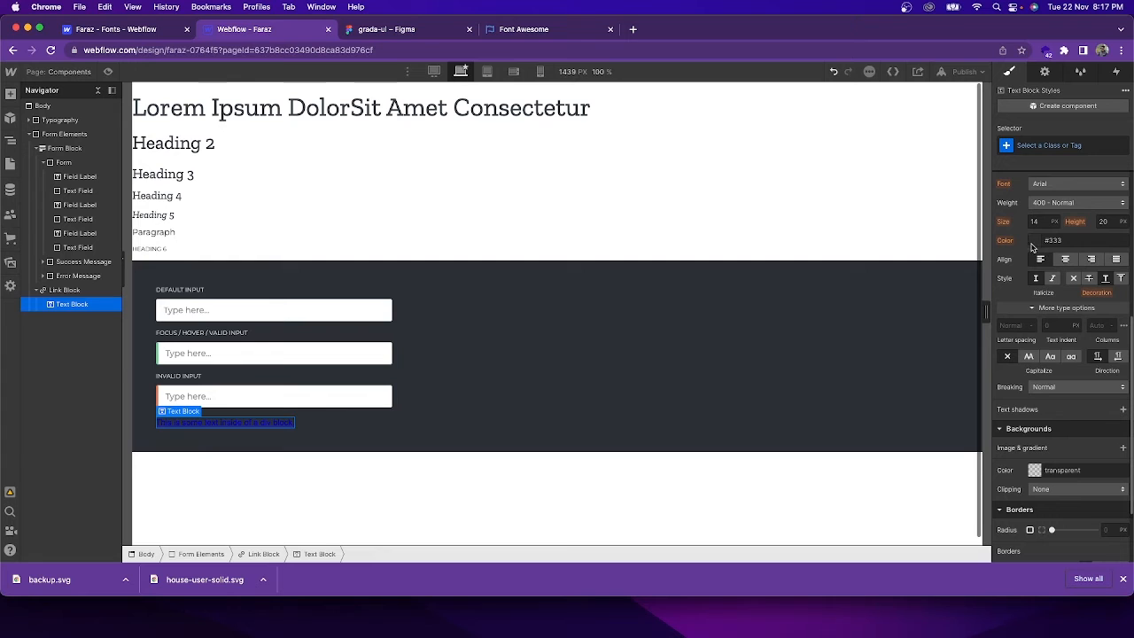
{"action": "left_click", "coordinate": [1035, 241]}
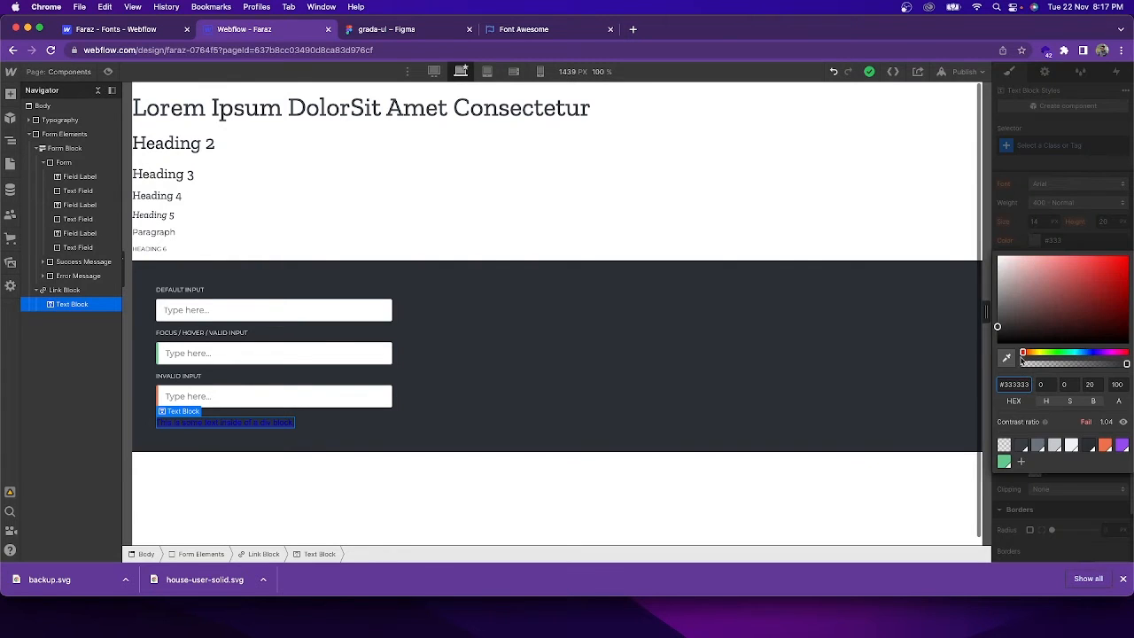
{"action": "left_click", "coordinate": [1072, 445]}
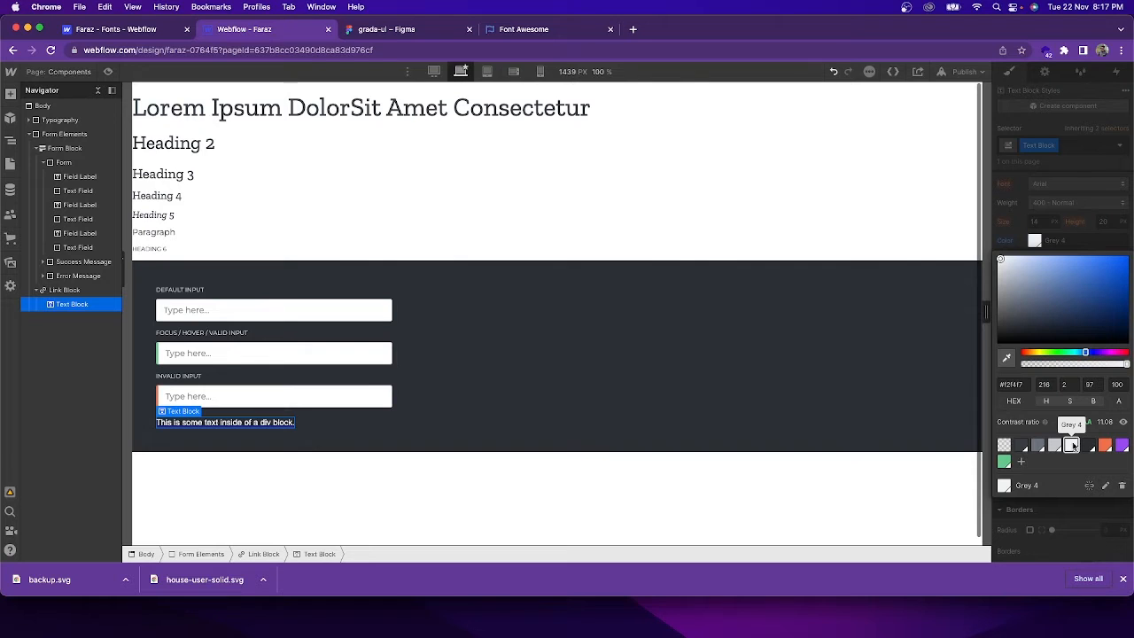
{"action": "left_click", "coordinate": [1066, 239]}
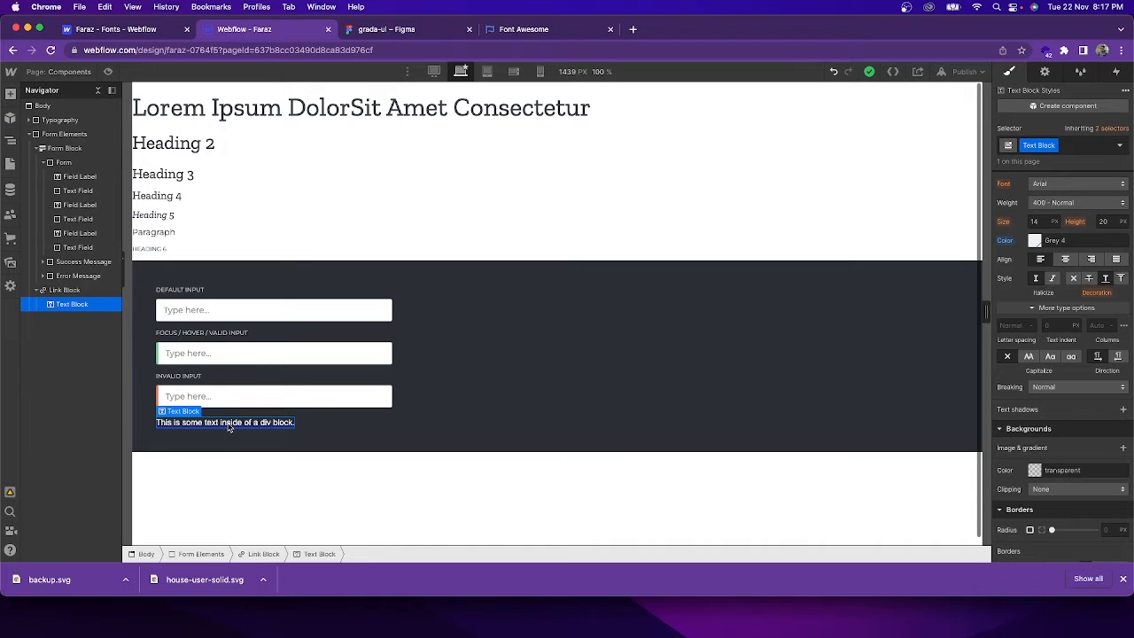
- Replace the placeholder text below the form with "Primary Call to Action", copied from the first button in the grada-ui Figma file
{"action": "double_click", "coordinate": [229, 425]}
{"action": "double_click", "coordinate": [229, 424]}
{"action": "triple_click", "coordinate": [228, 424]}
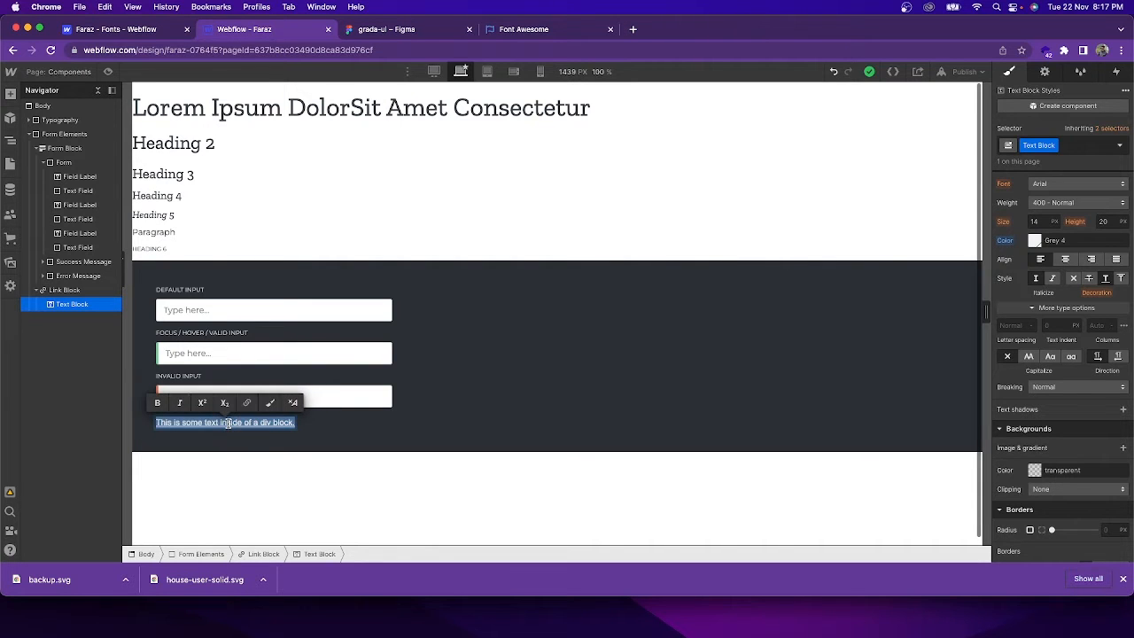
{"action": "left_click", "coordinate": [413, 32]}
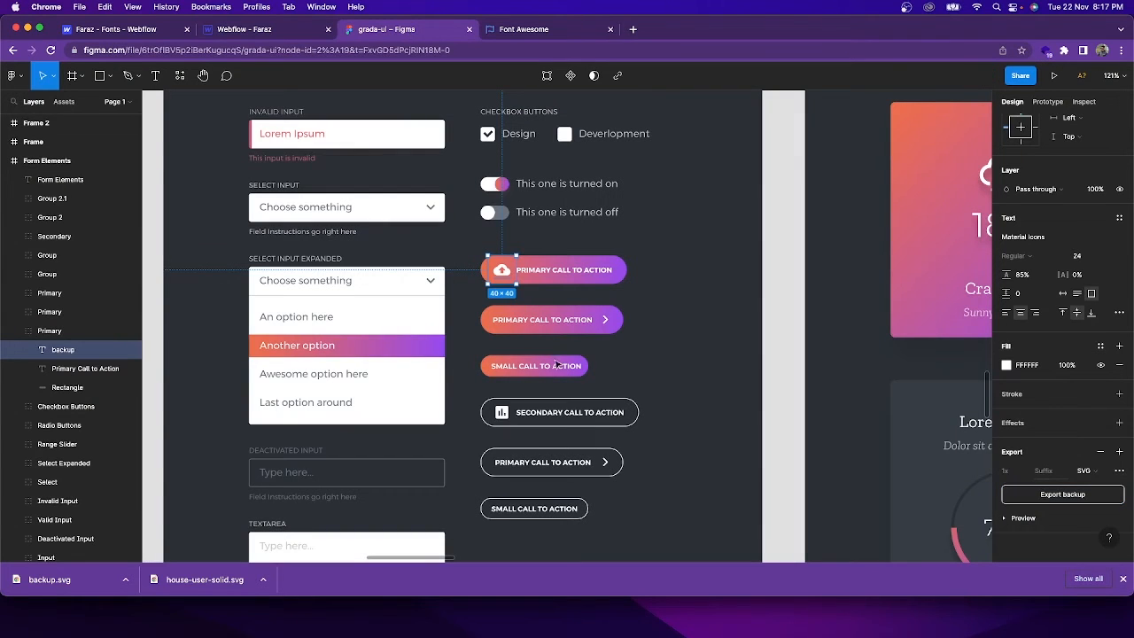
{"action": "left_click", "coordinate": [574, 270]}
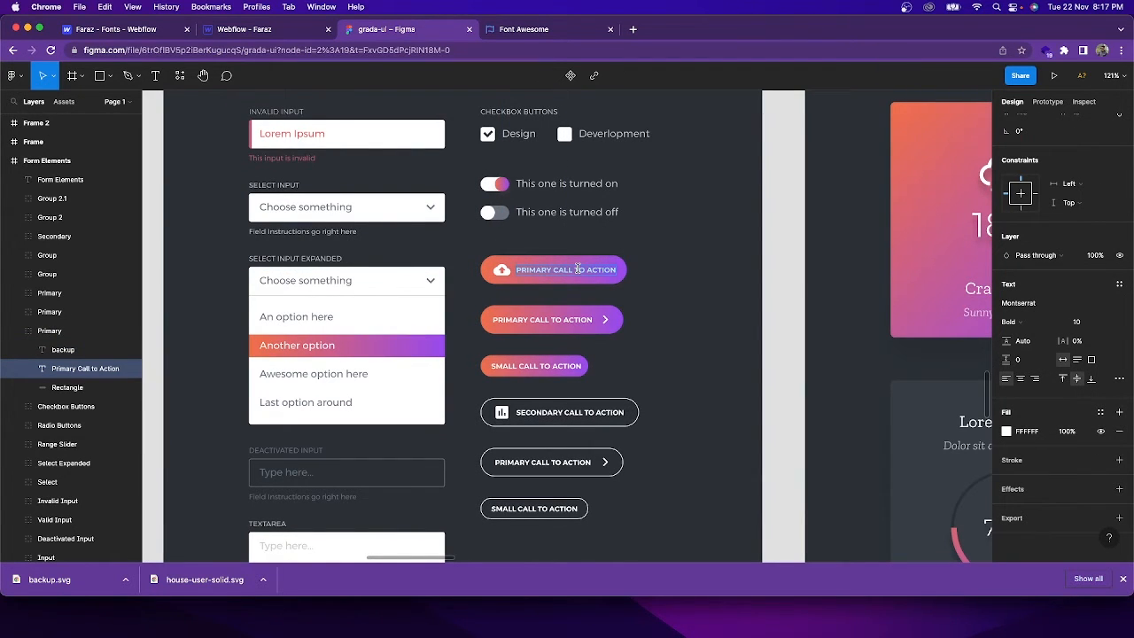
{"action": "double_click", "coordinate": [578, 269]}
{"action": "key", "text": "super+c"}
{"action": "left_click", "coordinate": [263, 29]}
{"action": "key", "text": "super+v"}
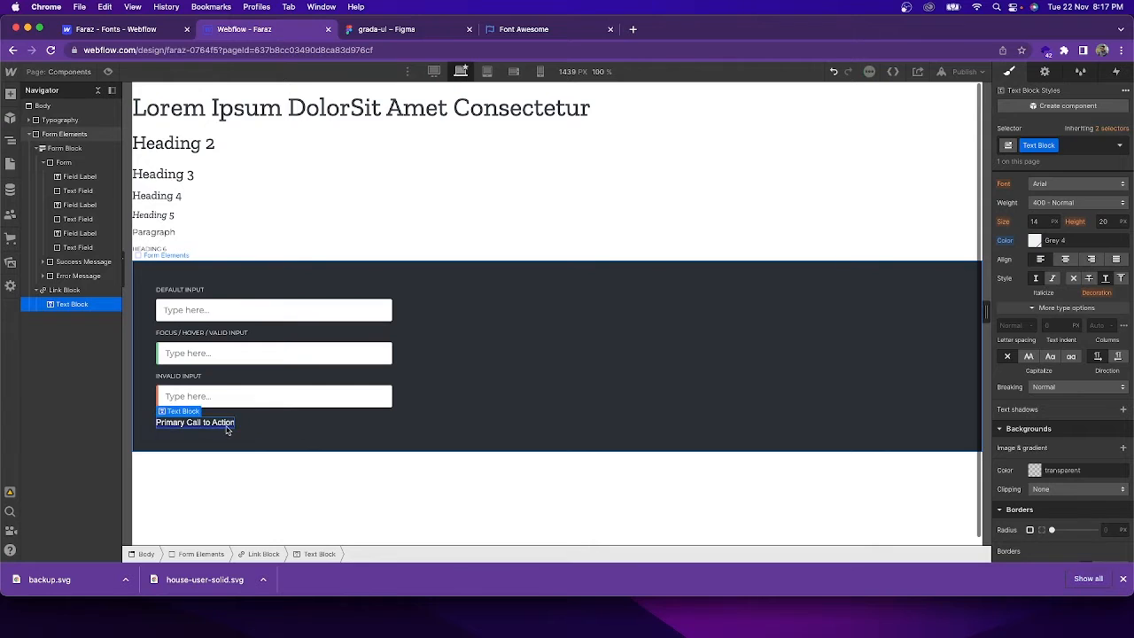
{"action": "left_click", "coordinate": [235, 432]}
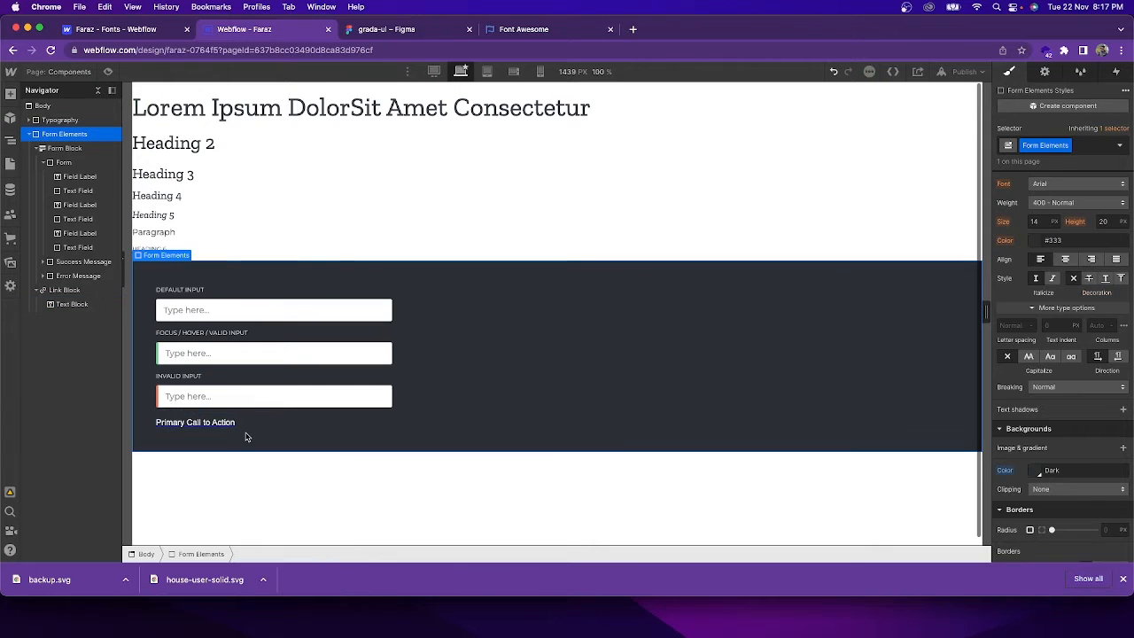
- Create a new class named GradaButton on the link block that contains the call-to-action text
{"action": "left_click", "coordinate": [195, 425]}
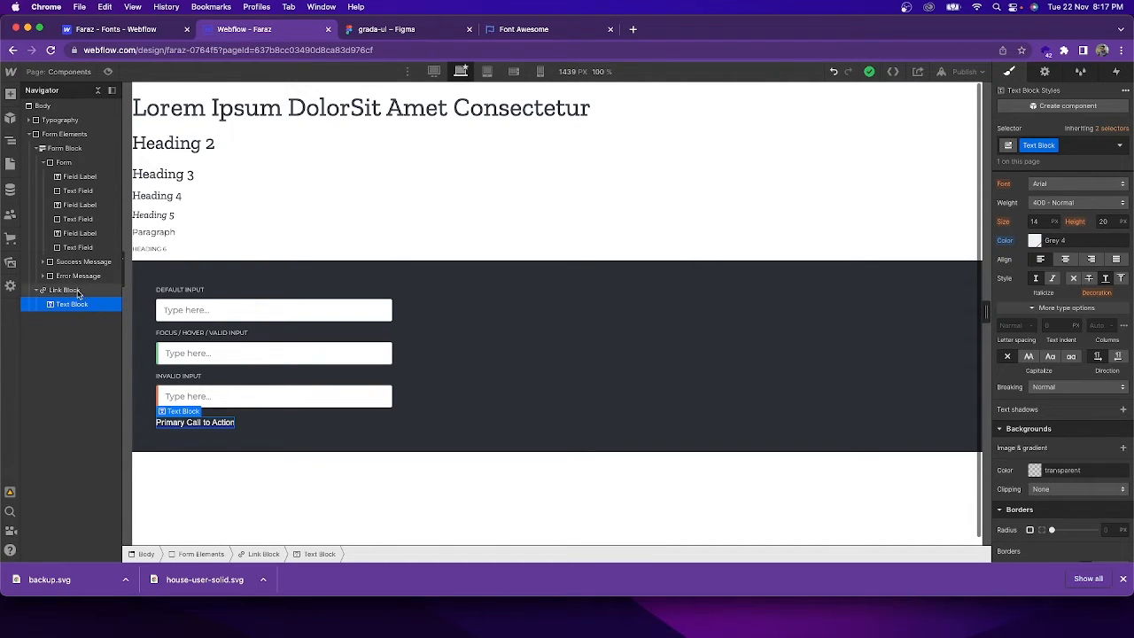
{"action": "left_click", "coordinate": [78, 293]}
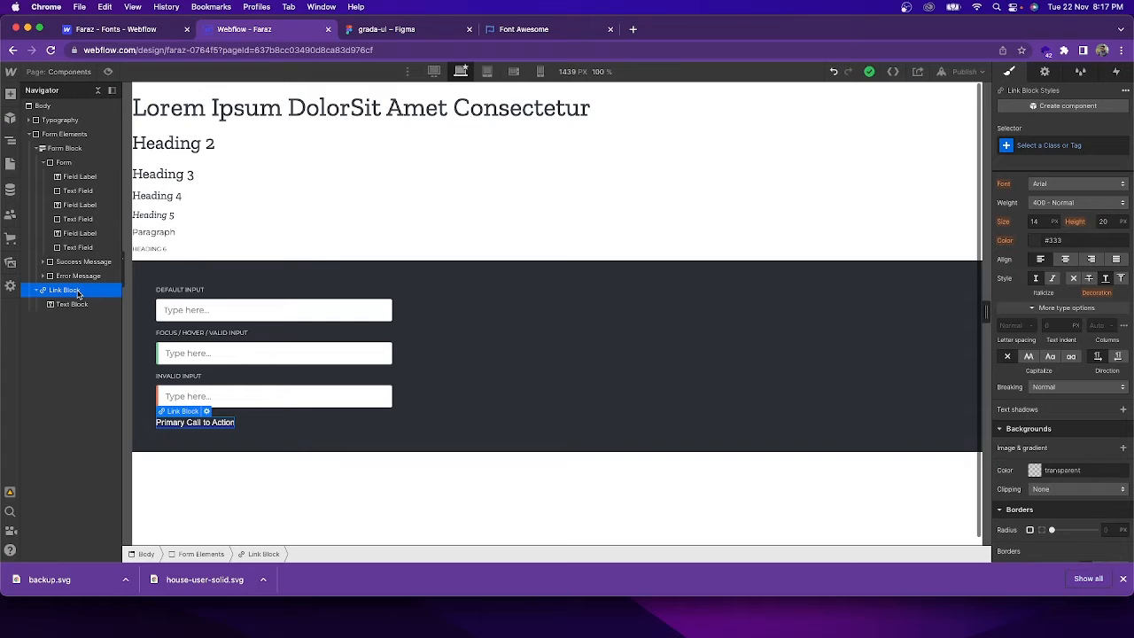
{"action": "left_click", "coordinate": [77, 302]}
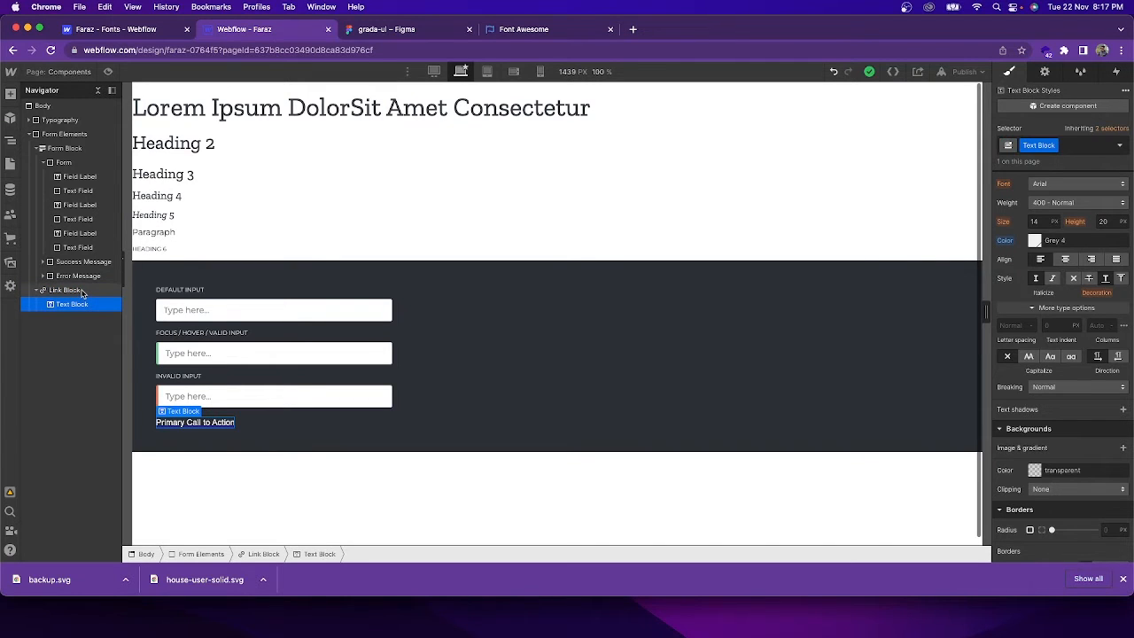
{"action": "left_click", "coordinate": [81, 293]}
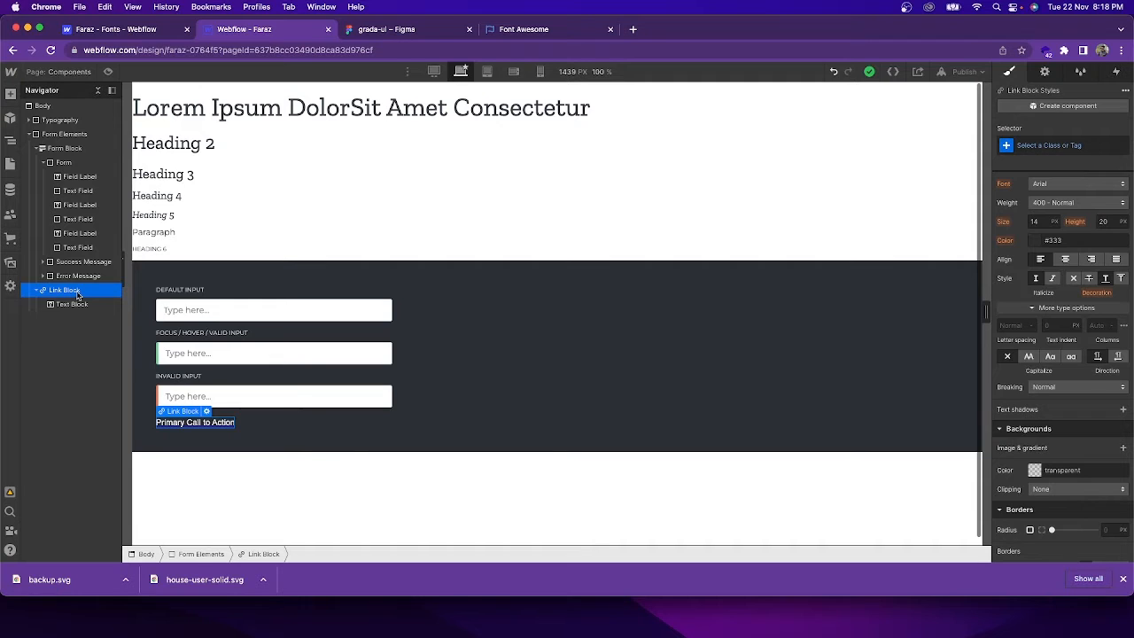
{"action": "left_click", "coordinate": [1053, 146]}
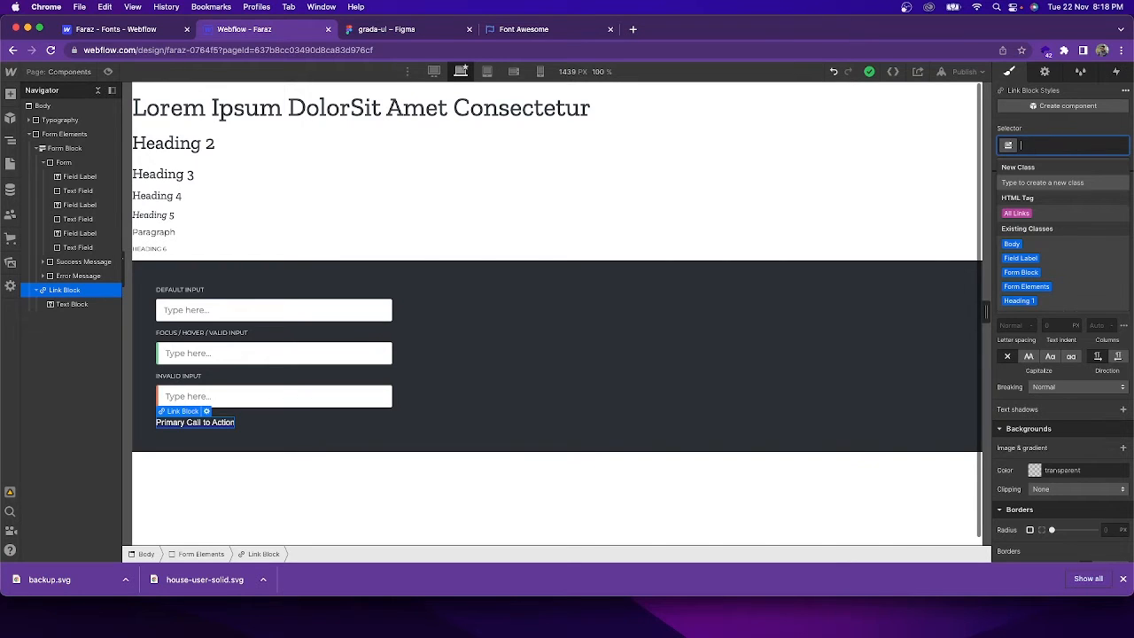
{"action": "type", "text": "G"}
{"action": "key", "text": "BackSpace"}
{"action": "type", "text": "Grada"}
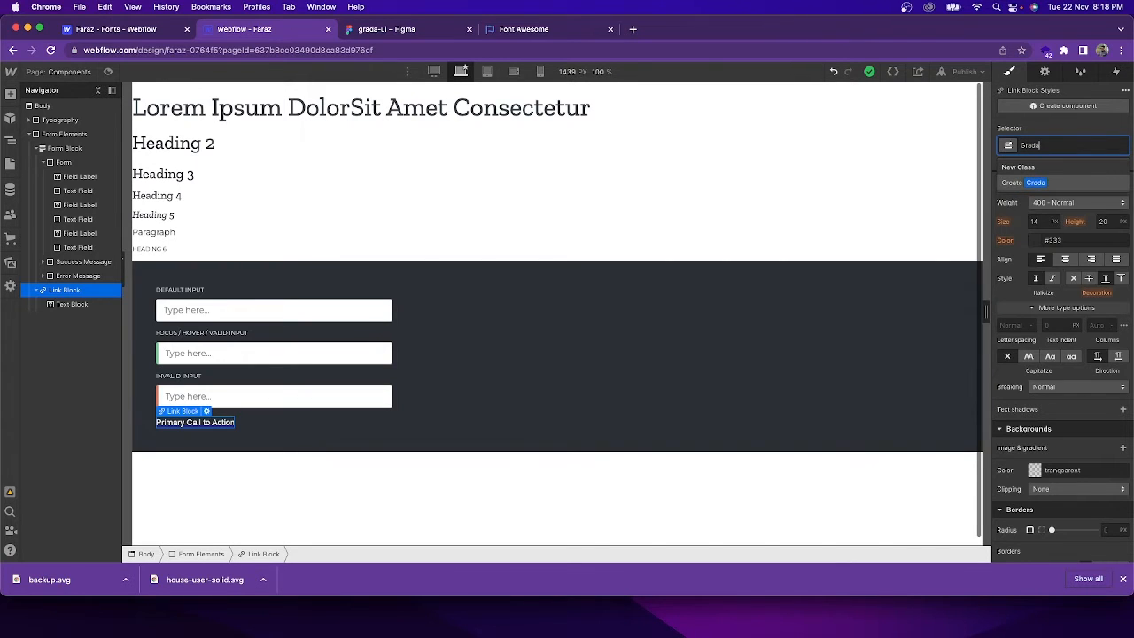
{"action": "type", "text": "Button"}
{"action": "key", "text": "Return"}
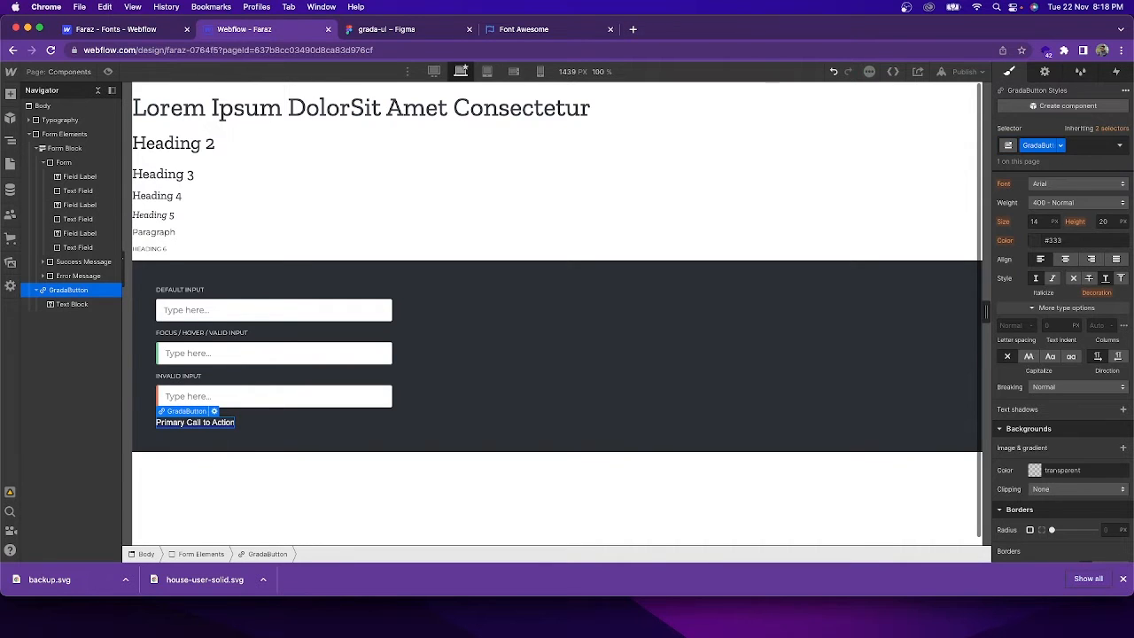
- Rename the Text Block class of the text inside the link block to ButtonText
{"action": "left_click", "coordinate": [75, 304]}
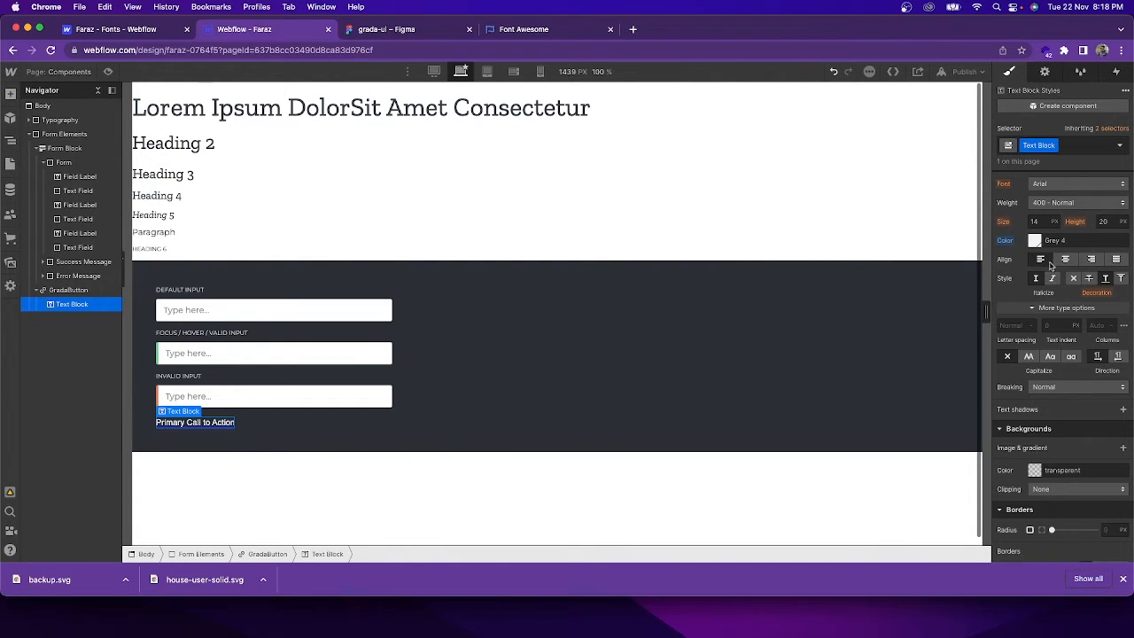
{"action": "left_click", "coordinate": [1054, 147]}
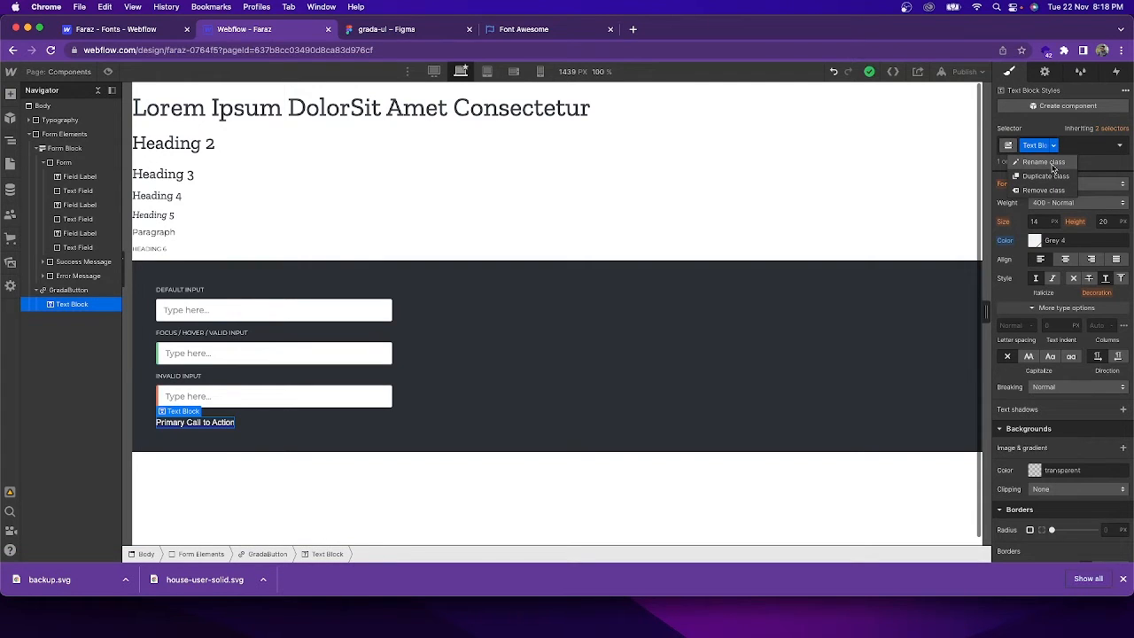
{"action": "left_click", "coordinate": [1052, 167]}
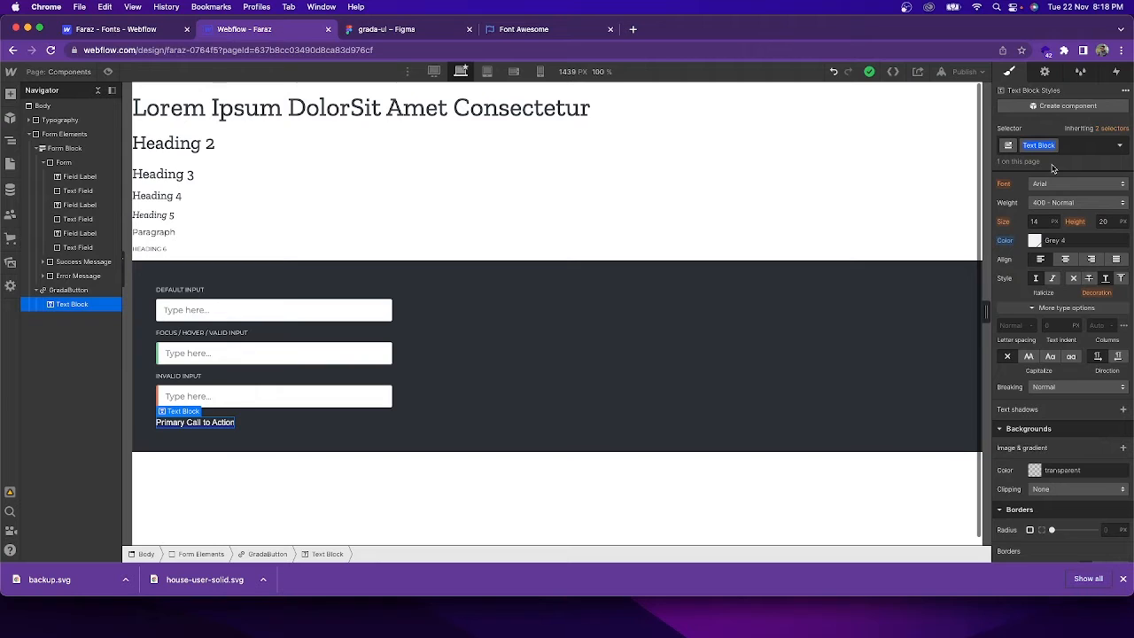
{"action": "type", "text": "ButtonTExt"}
{"action": "key", "text": "BackSpace"}
{"action": "key", "text": "BackSpace"}
{"action": "key", "text": "BackSpace"}
{"action": "type", "text": "ext"}
{"action": "key", "text": "Return"}
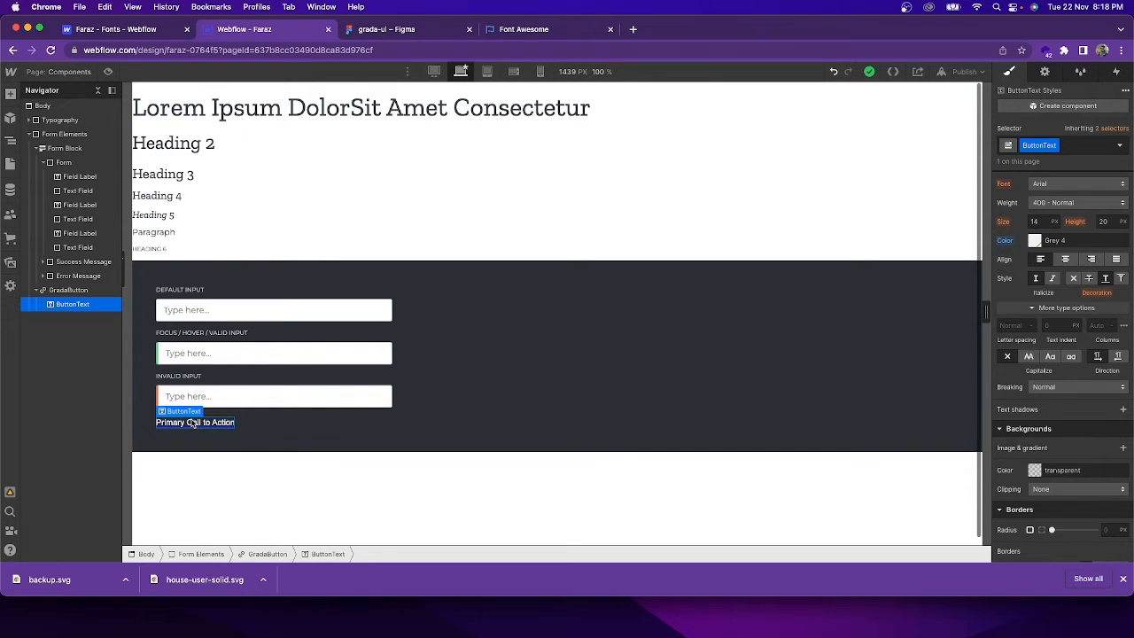
- Set the GradaButton link block's background colour to the Primary swatch
{"action": "left_click", "coordinate": [91, 292]}
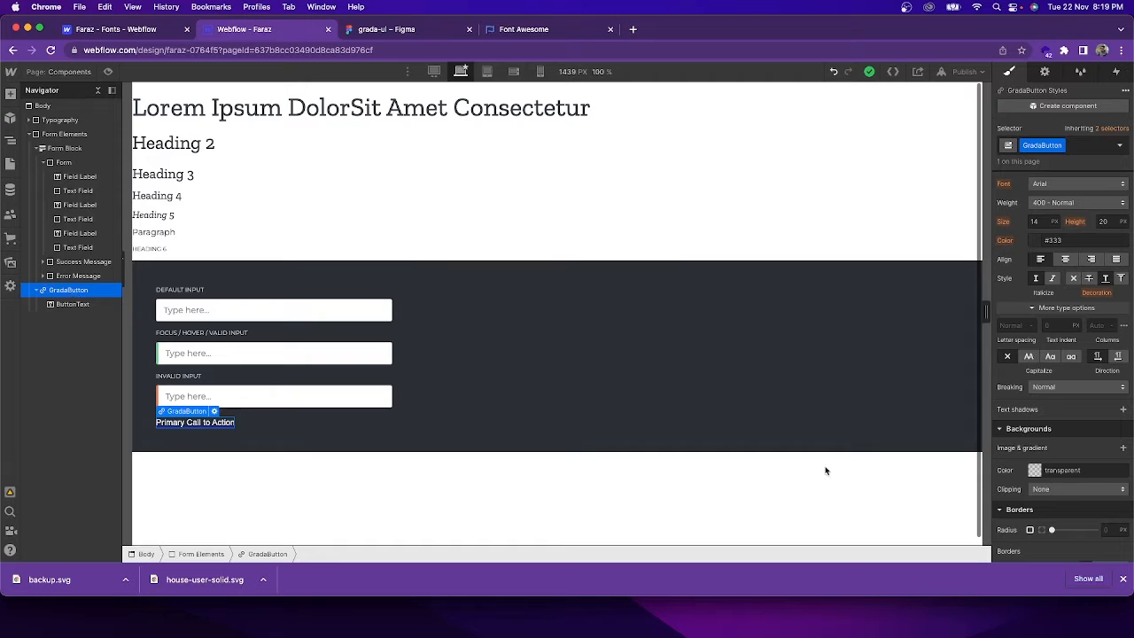
{"action": "scroll", "coordinate": [1064, 416], "scroll_direction": "down", "scroll_amount": 2}
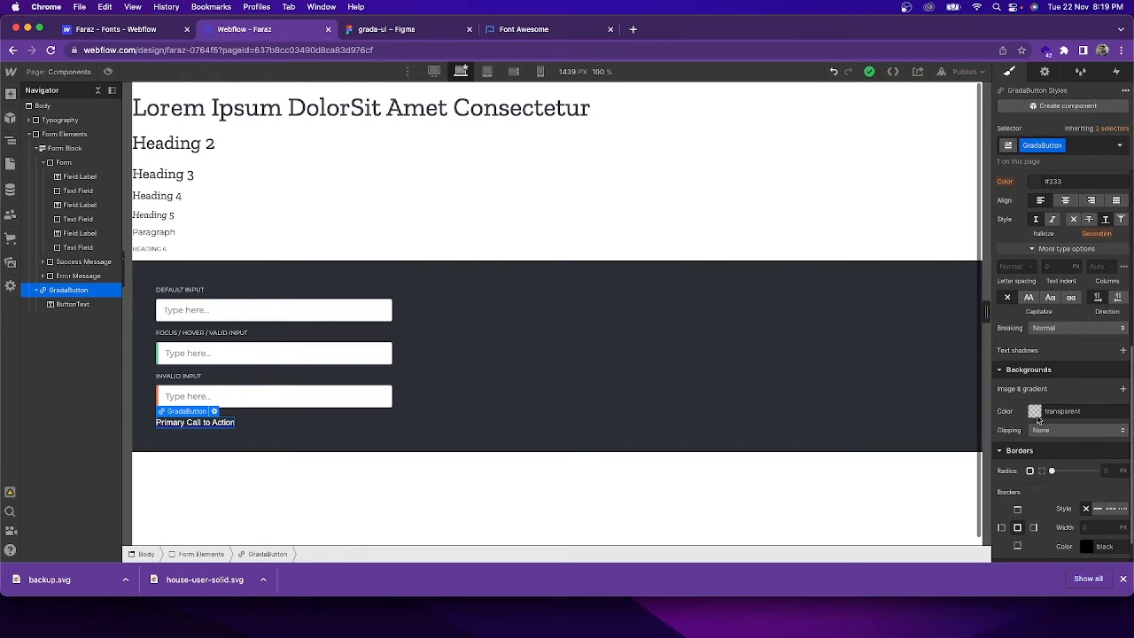
{"action": "left_click", "coordinate": [1035, 411]}
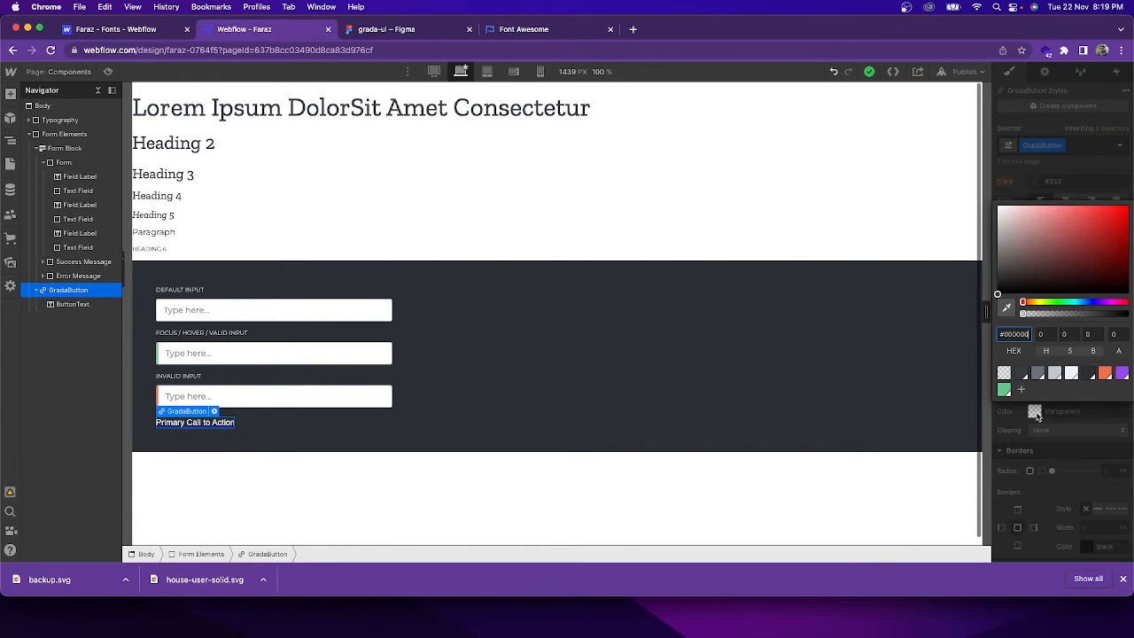
{"action": "left_click", "coordinate": [1105, 374]}
{"action": "left_click", "coordinate": [1065, 442]}
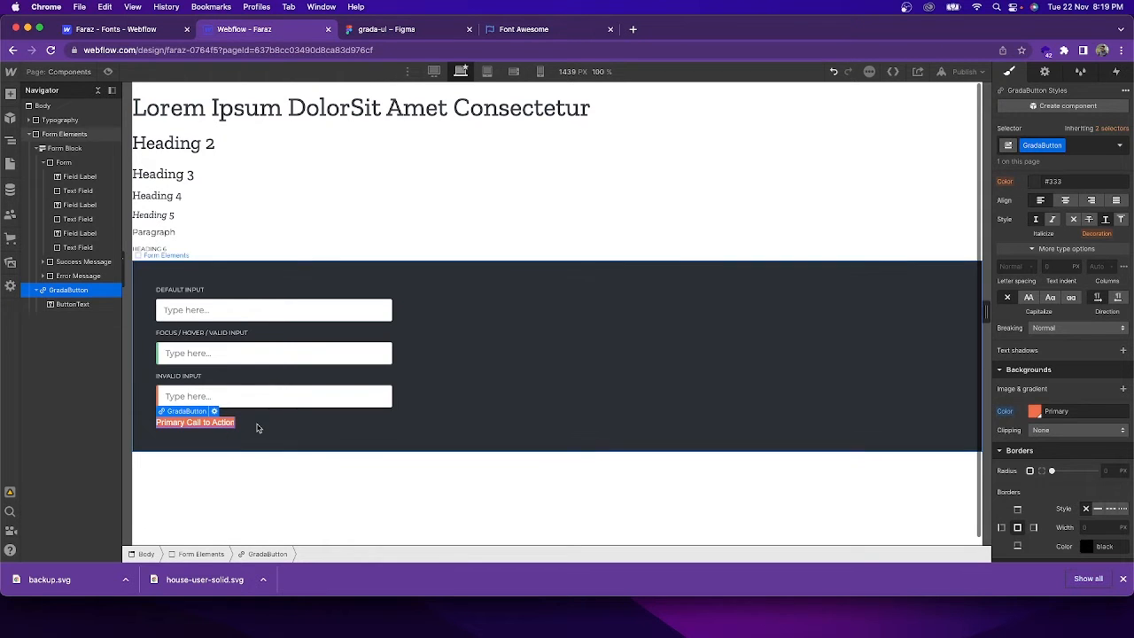
{"action": "left_click", "coordinate": [223, 424]}
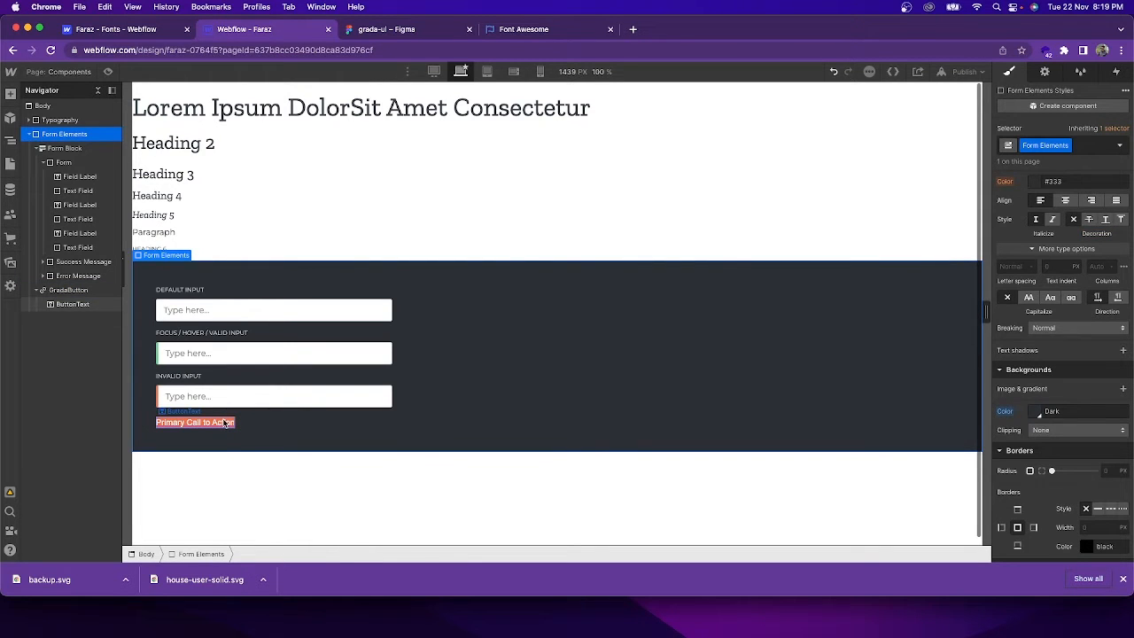
- Check the primary call-to-action button design in Figma, and inspect the GradaButton and ButtonText elements in Webflow
{"action": "left_click", "coordinate": [401, 34]}
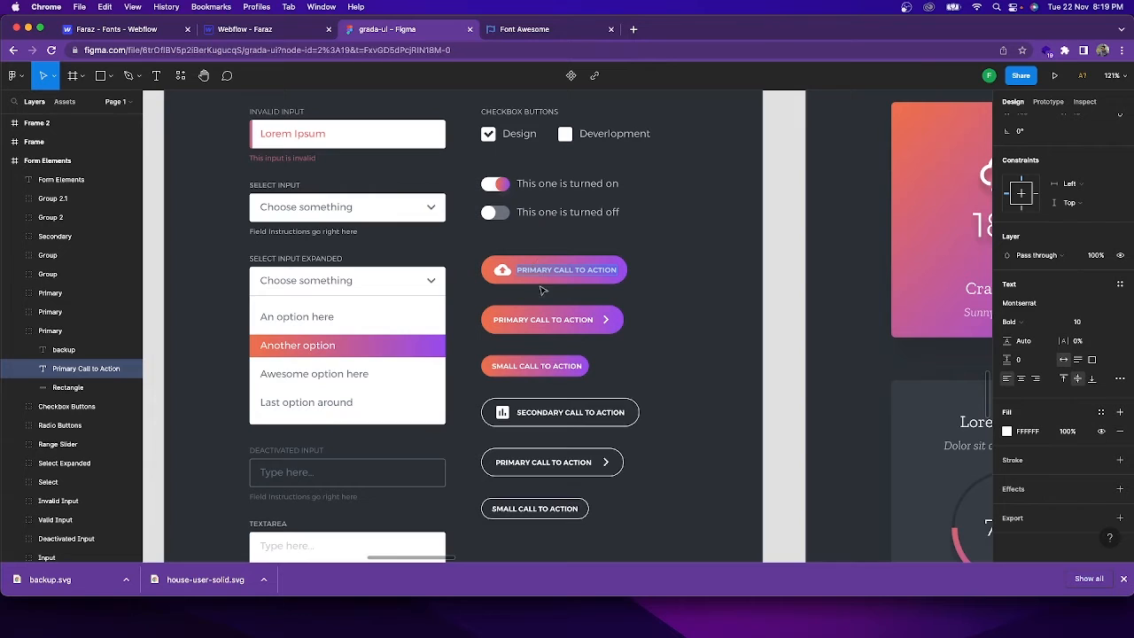
{"action": "left_click", "coordinate": [283, 37]}
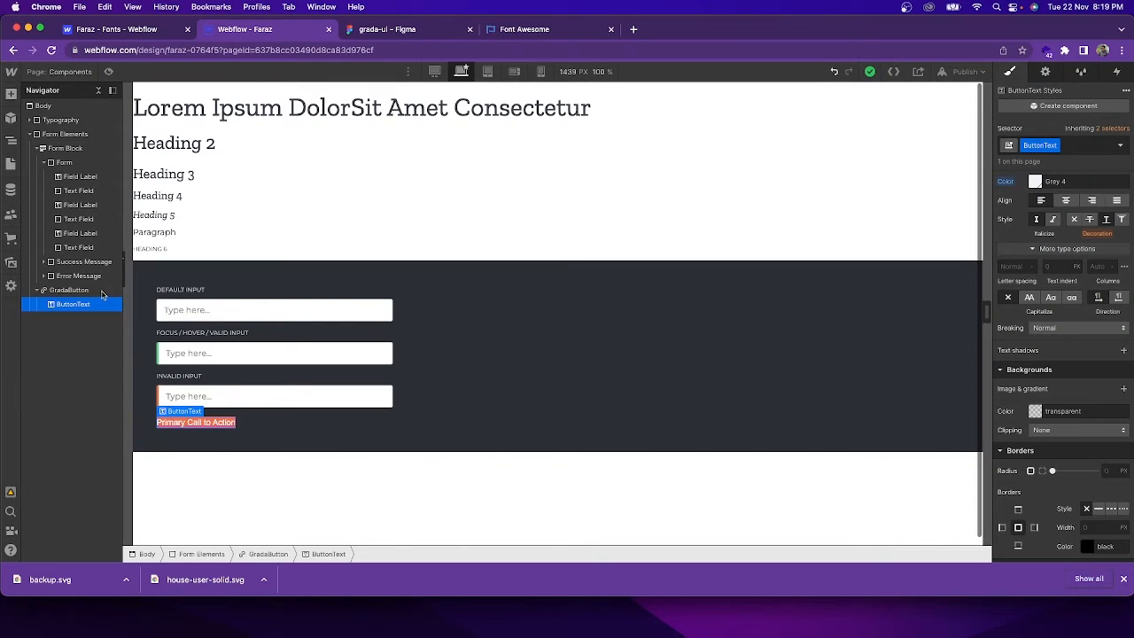
{"action": "left_click", "coordinate": [71, 291]}
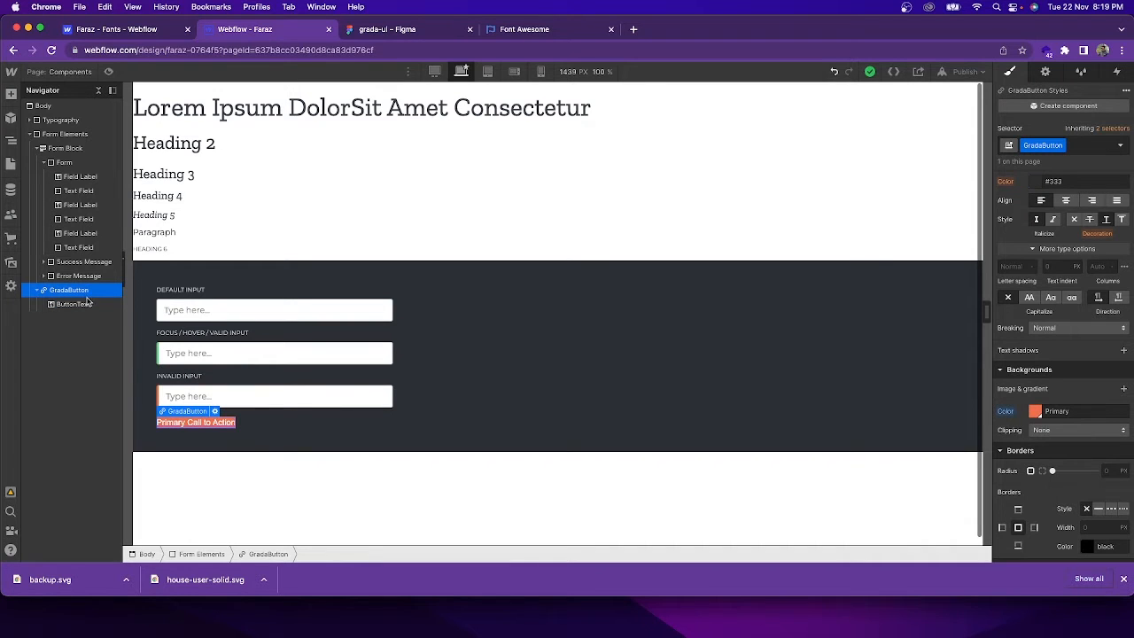
{"action": "left_click", "coordinate": [89, 305]}
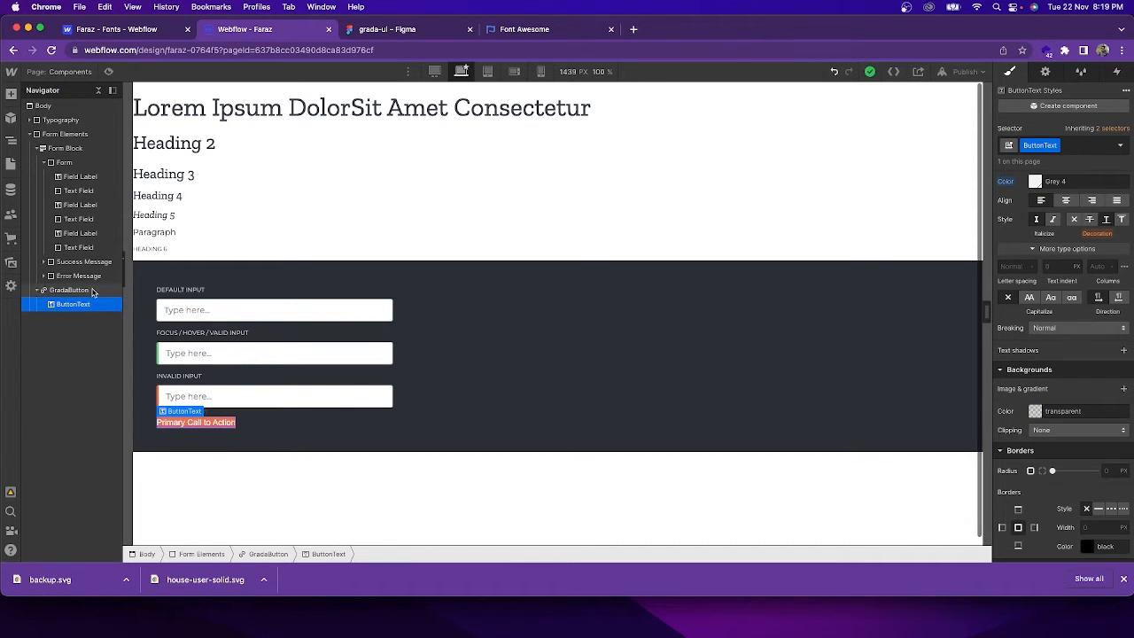
- Set the GradaButton link block's top and bottom padding to 10 px
{"action": "left_click", "coordinate": [89, 291]}
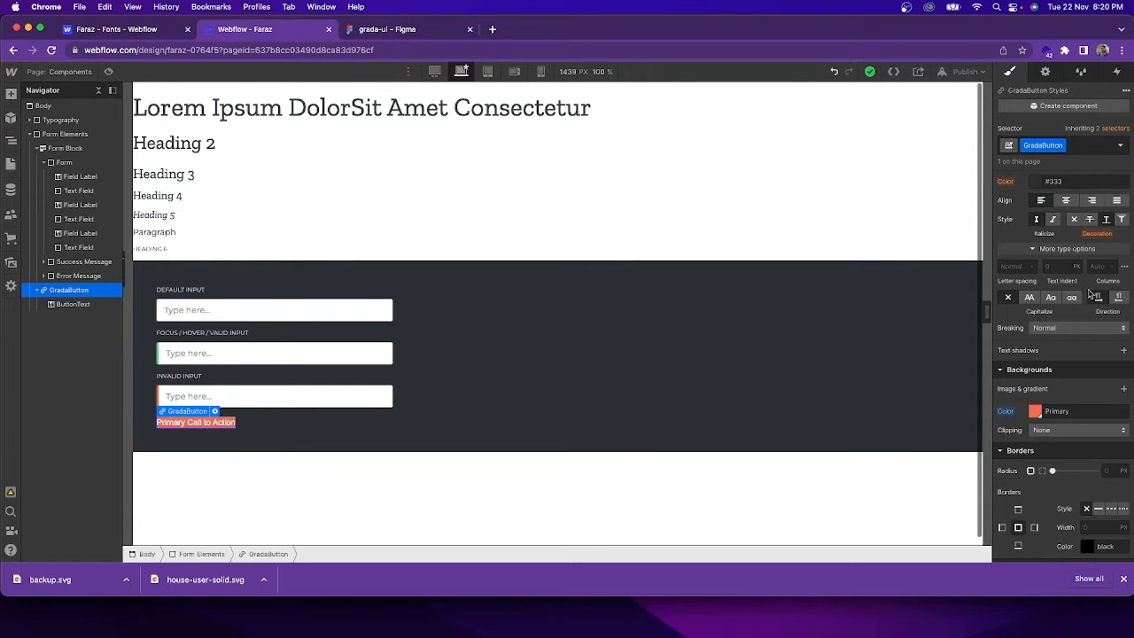
{"action": "scroll", "coordinate": [1061, 267], "scroll_direction": "up", "scroll_amount": 5}
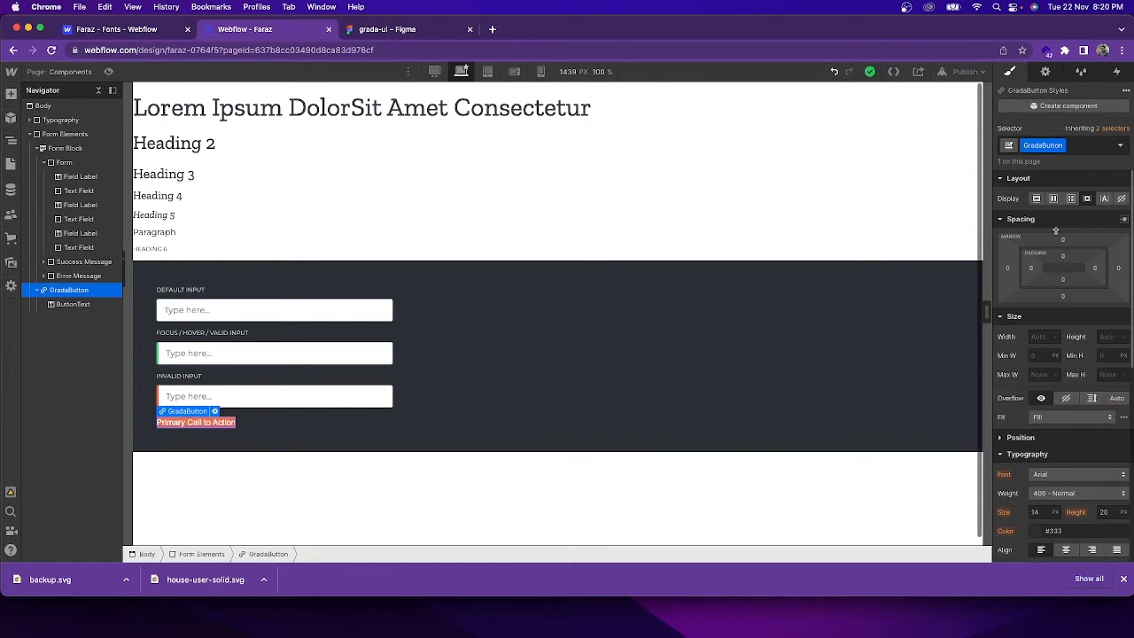
{"action": "left_click", "coordinate": [1063, 257]}
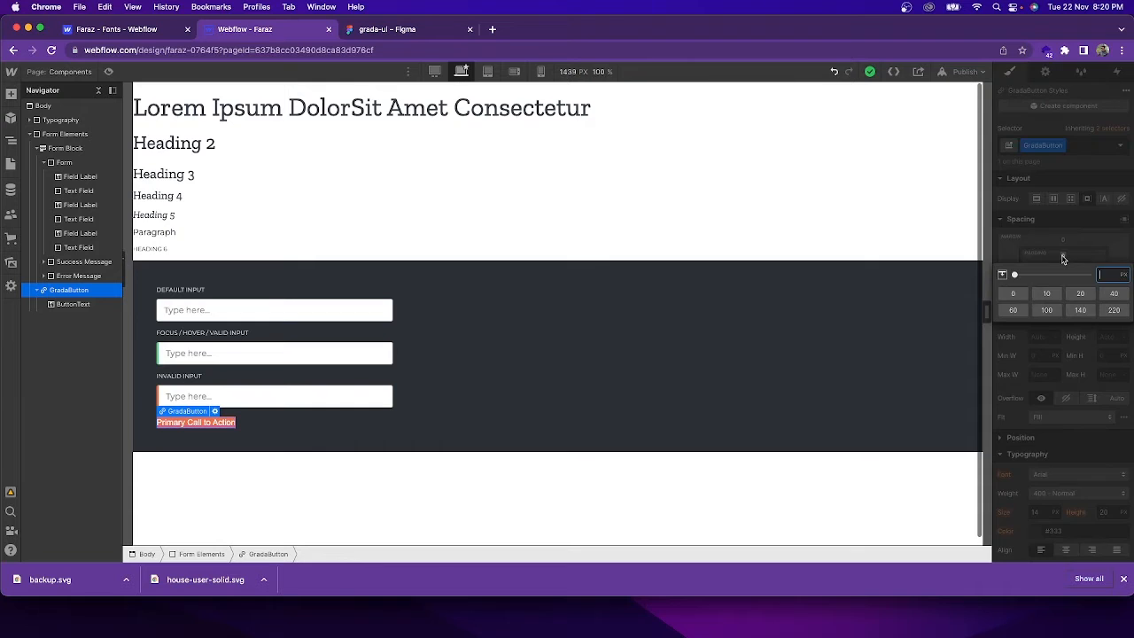
{"action": "left_click", "coordinate": [1048, 297]}
{"action": "left_click", "coordinate": [1073, 244]}
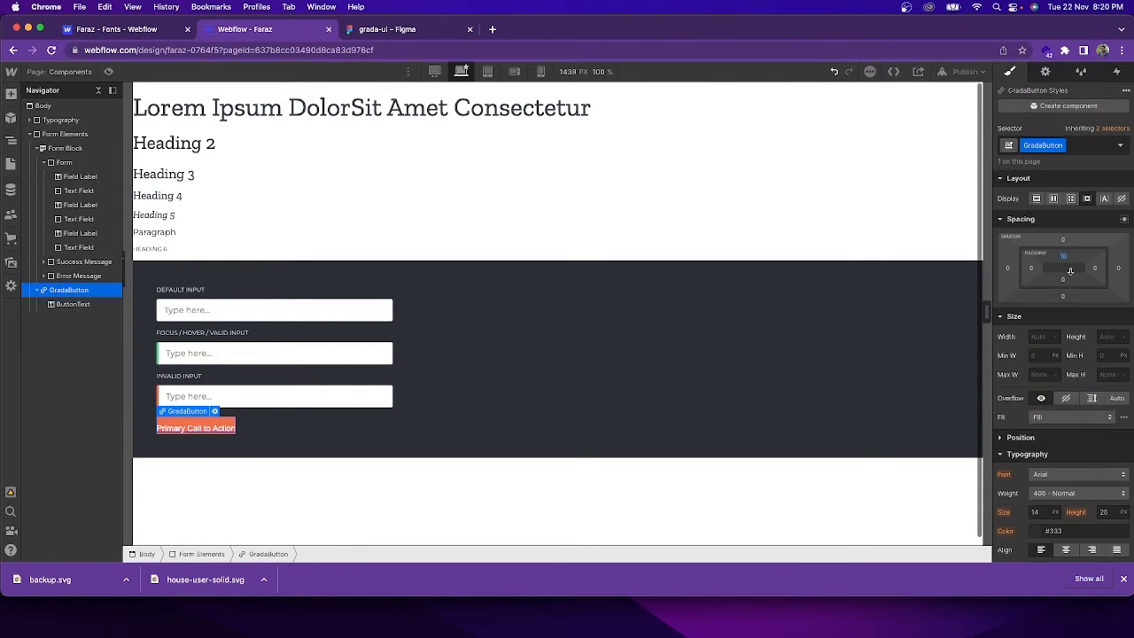
{"action": "left_click", "coordinate": [1064, 280]}
{"action": "left_click", "coordinate": [1047, 317]}
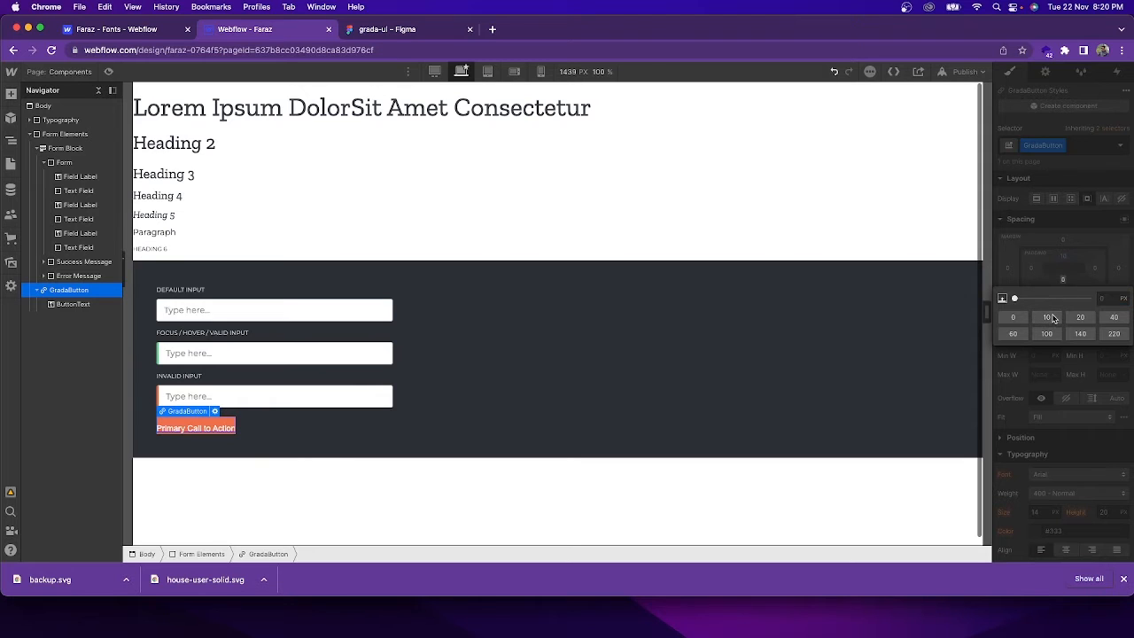
{"action": "left_click", "coordinate": [1054, 271]}
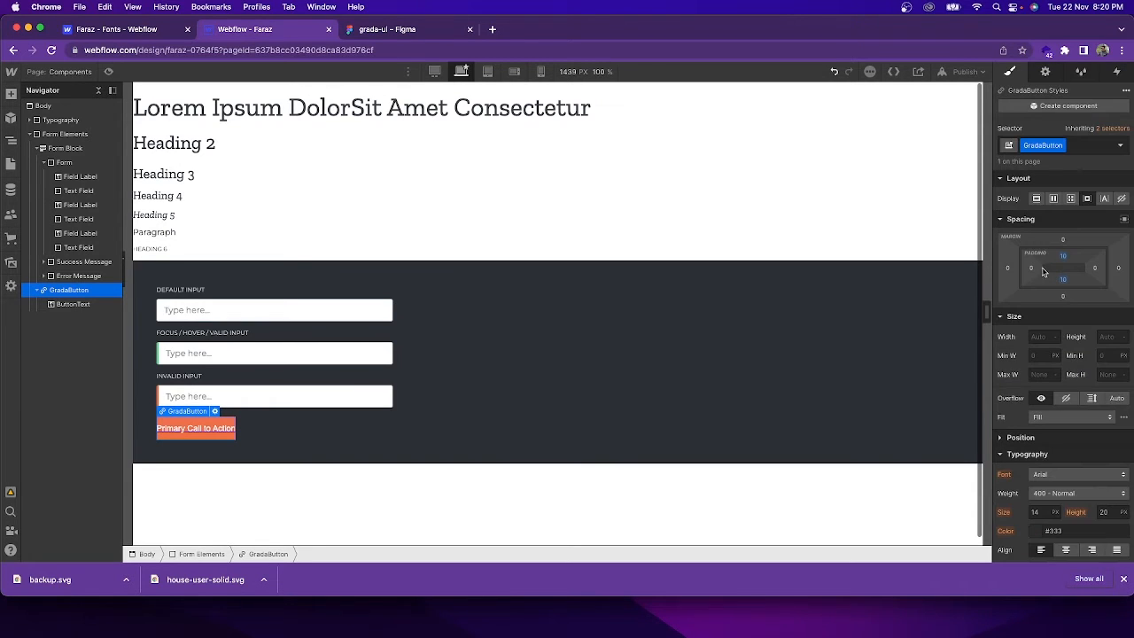
- Set the GradaButton link block's left and right padding to 10 px
{"action": "left_click", "coordinate": [1032, 269]}
{"action": "left_click", "coordinate": [1046, 305]}
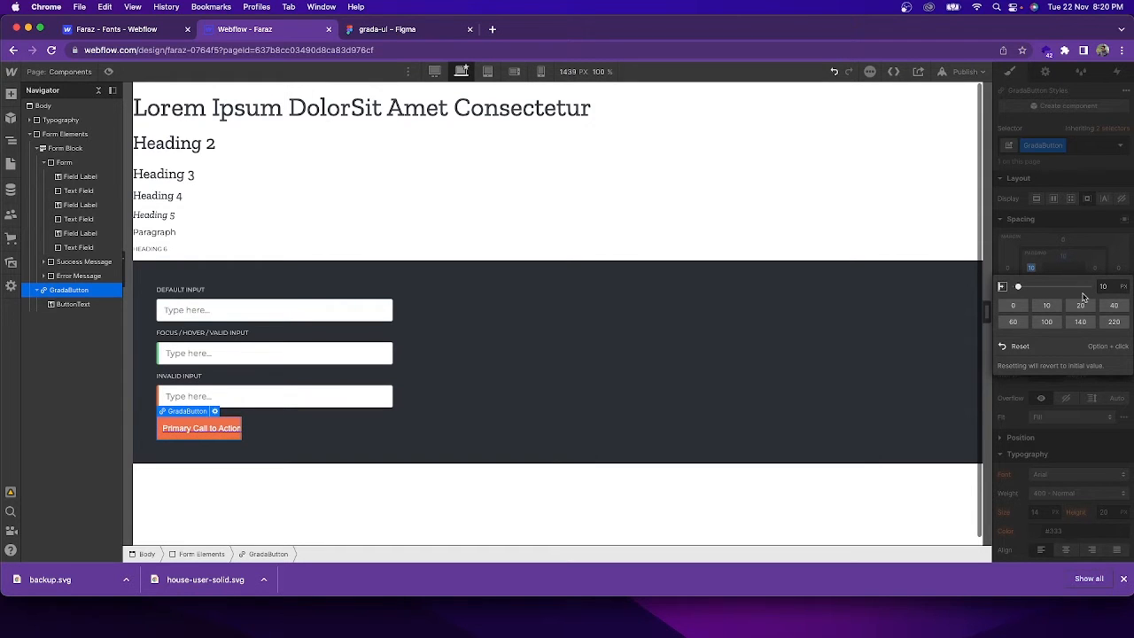
{"action": "left_click", "coordinate": [1095, 269]}
{"action": "left_click", "coordinate": [1096, 268]}
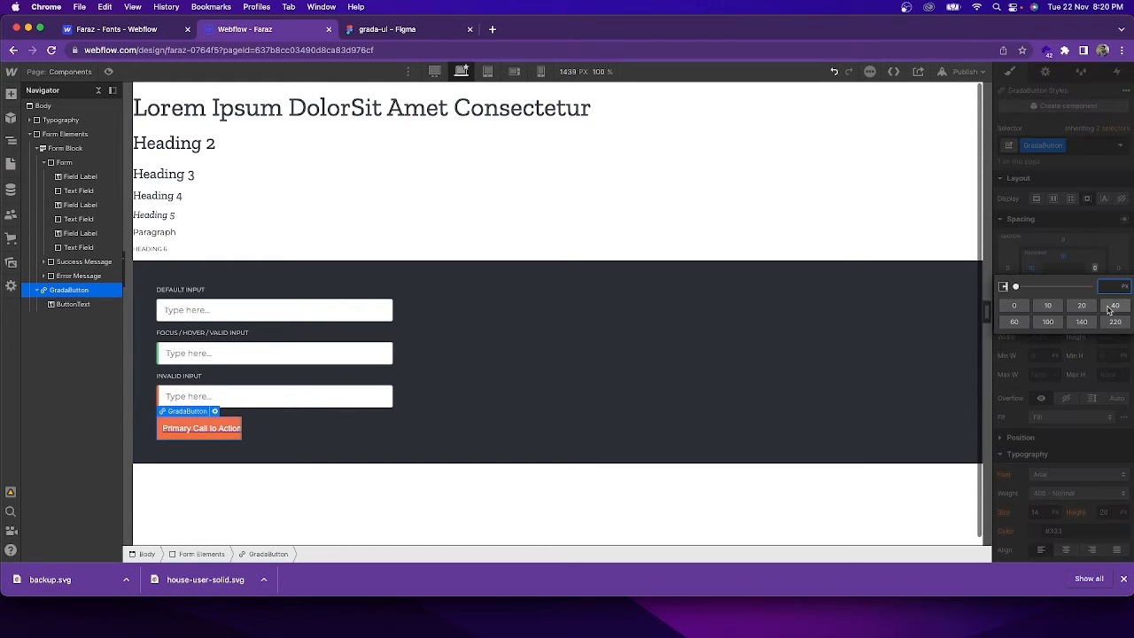
{"action": "left_click", "coordinate": [1057, 309]}
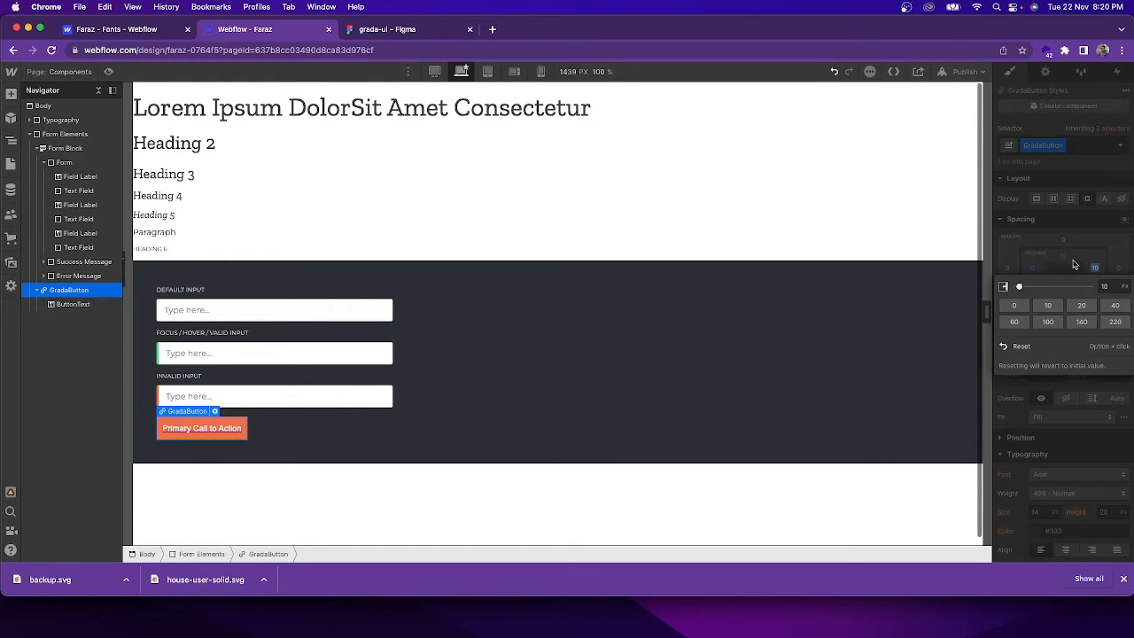
{"action": "left_click", "coordinate": [356, 442]}
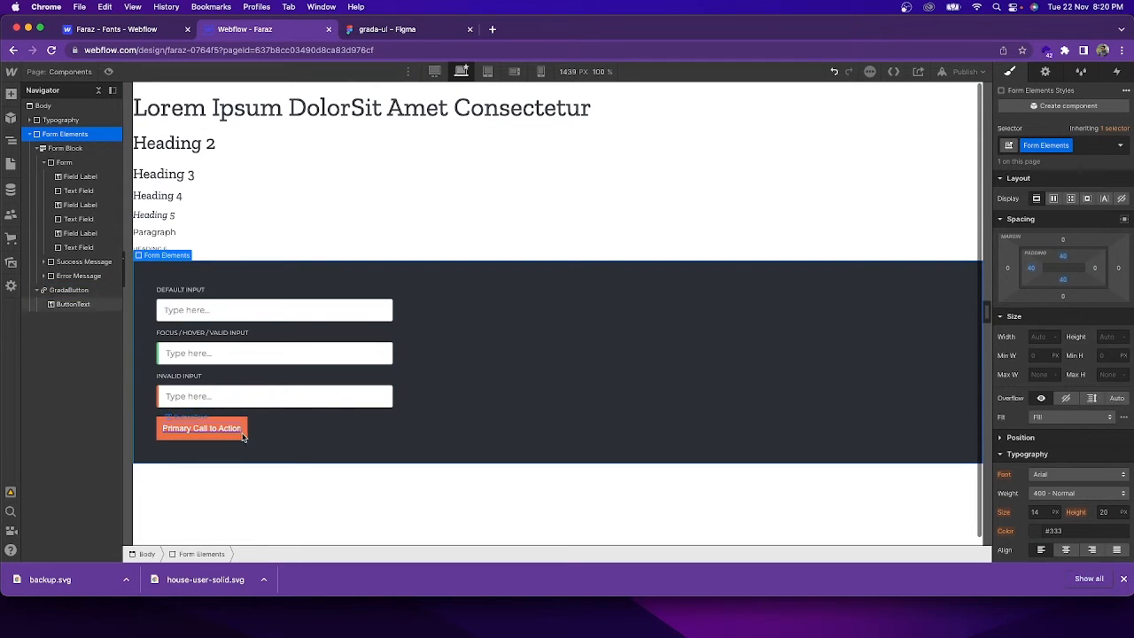
- Compare the primary call-to-action design in Figma with the GradaButton link block and its ButtonText in Webflow
{"action": "left_click", "coordinate": [372, 32]}
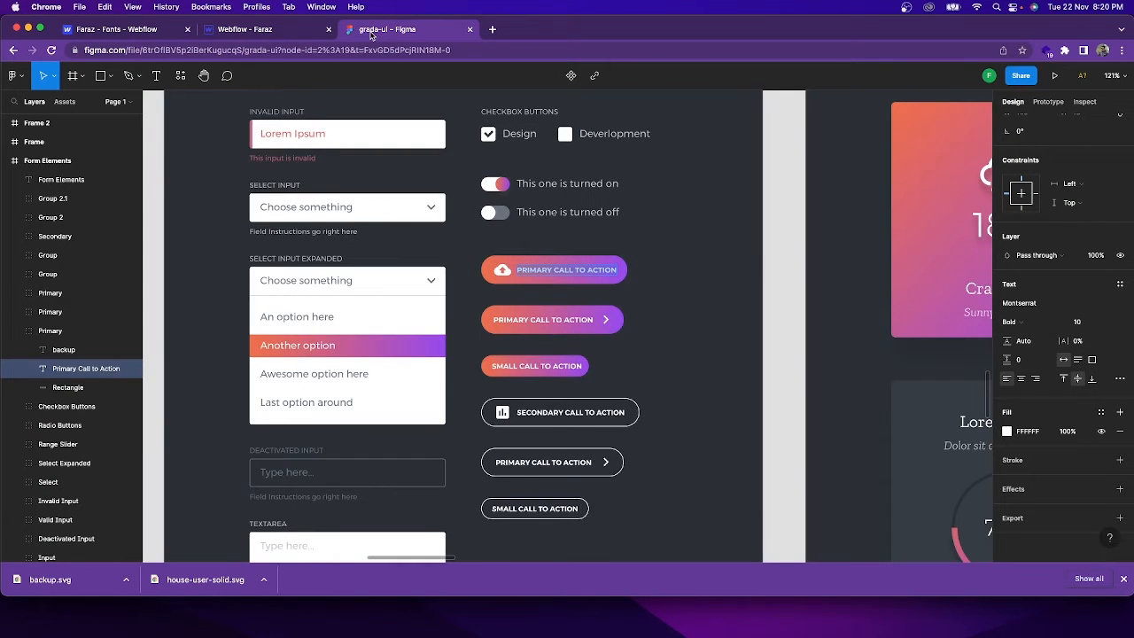
{"action": "left_click", "coordinate": [299, 33]}
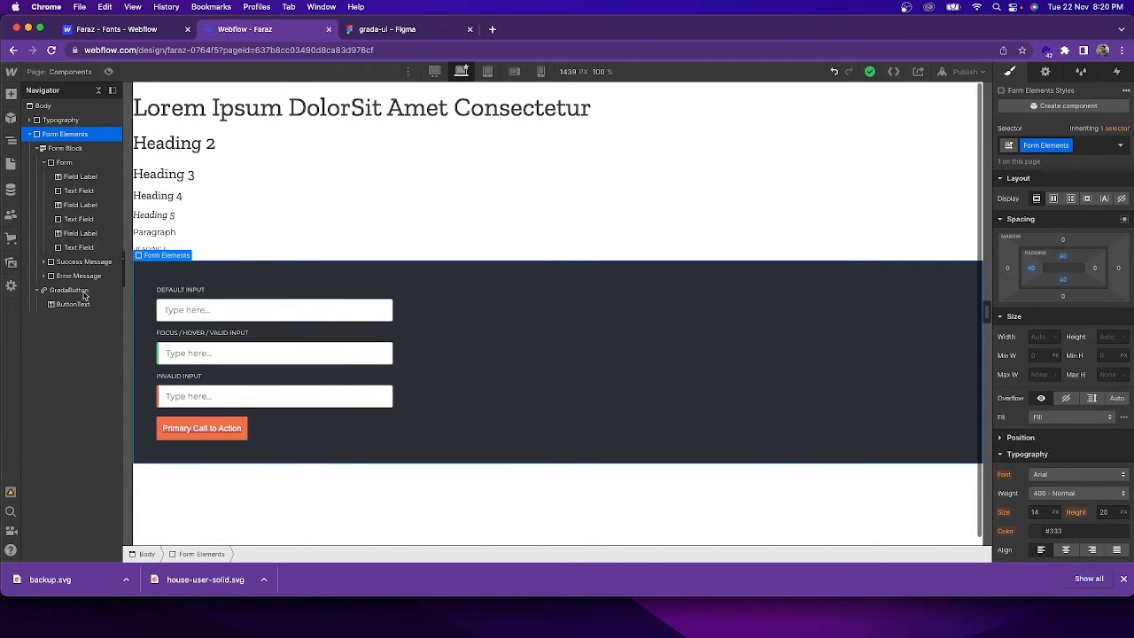
{"action": "left_click", "coordinate": [69, 291]}
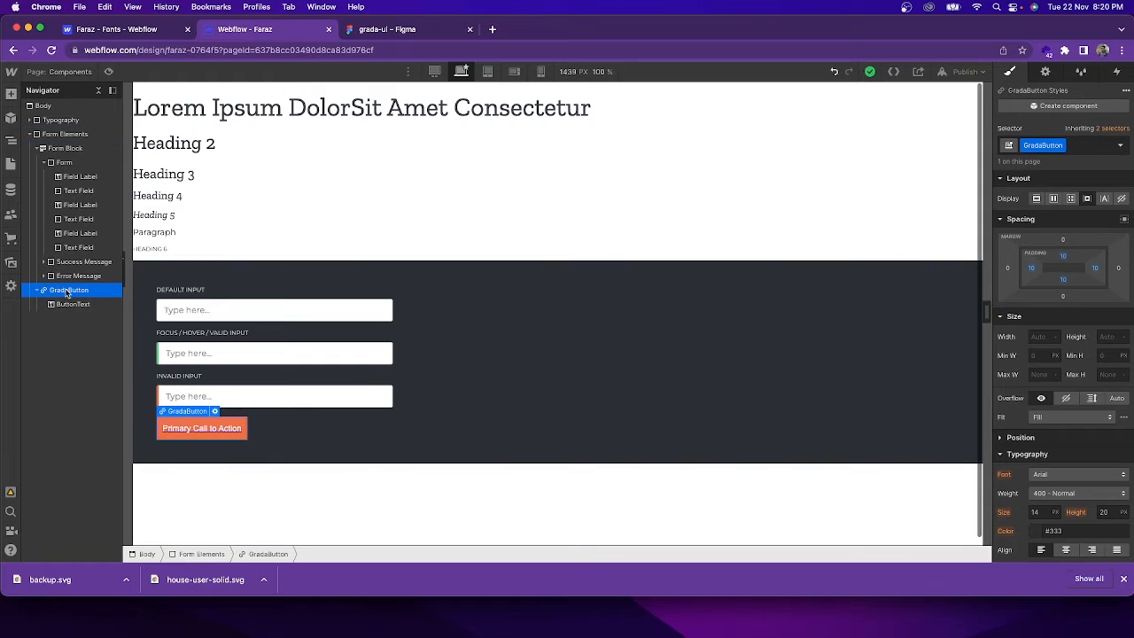
{"action": "left_click", "coordinate": [230, 432]}
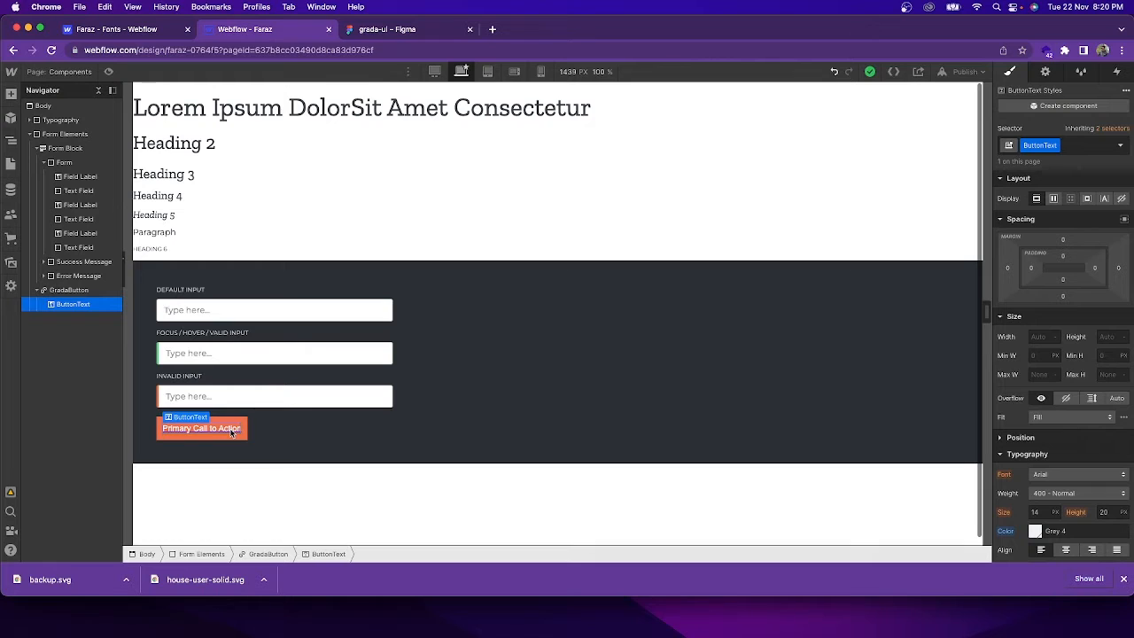
- Collapse all style sections for the GradaButton link block and expand only its Borders settings
{"action": "left_click", "coordinate": [88, 292]}
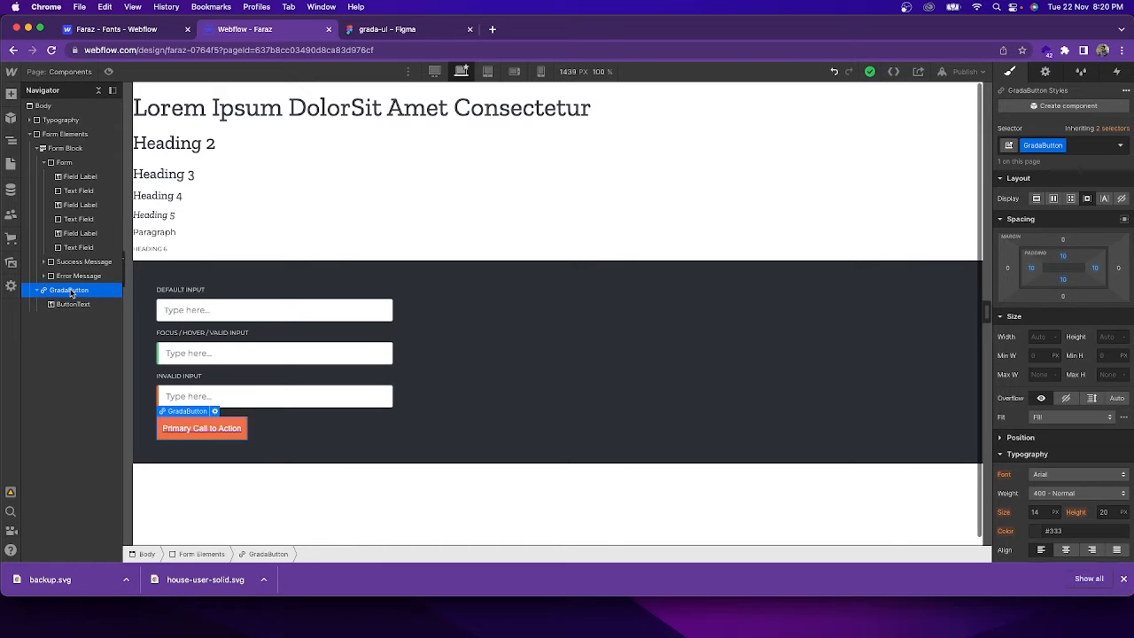
{"action": "left_click", "coordinate": [1126, 90]}
{"action": "left_click", "coordinate": [1102, 120]}
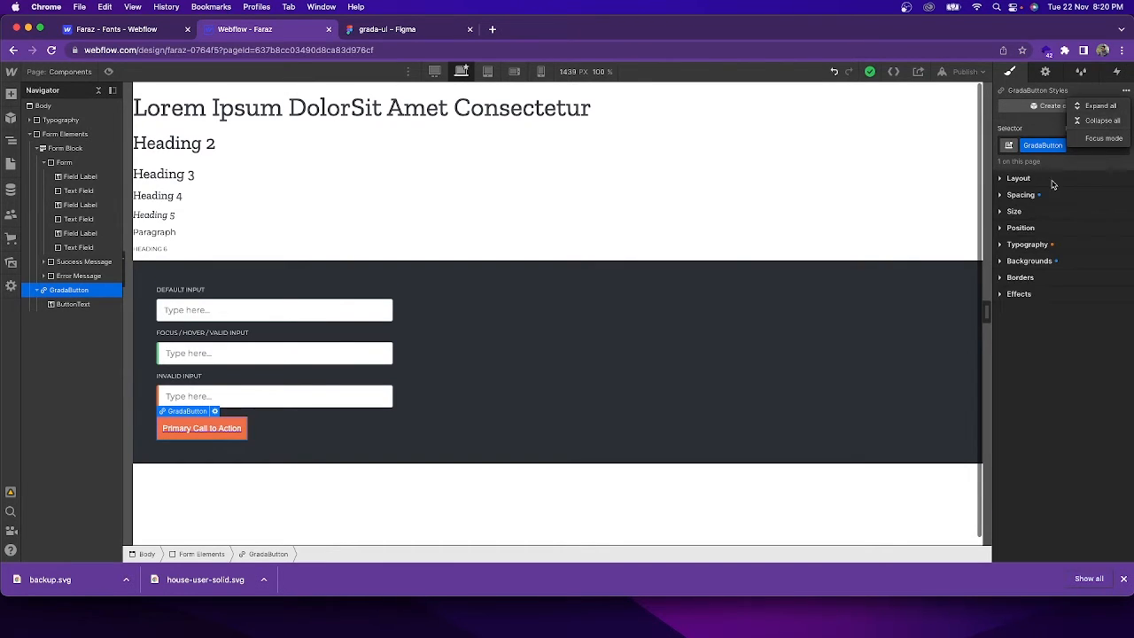
{"action": "left_click", "coordinate": [1066, 355]}
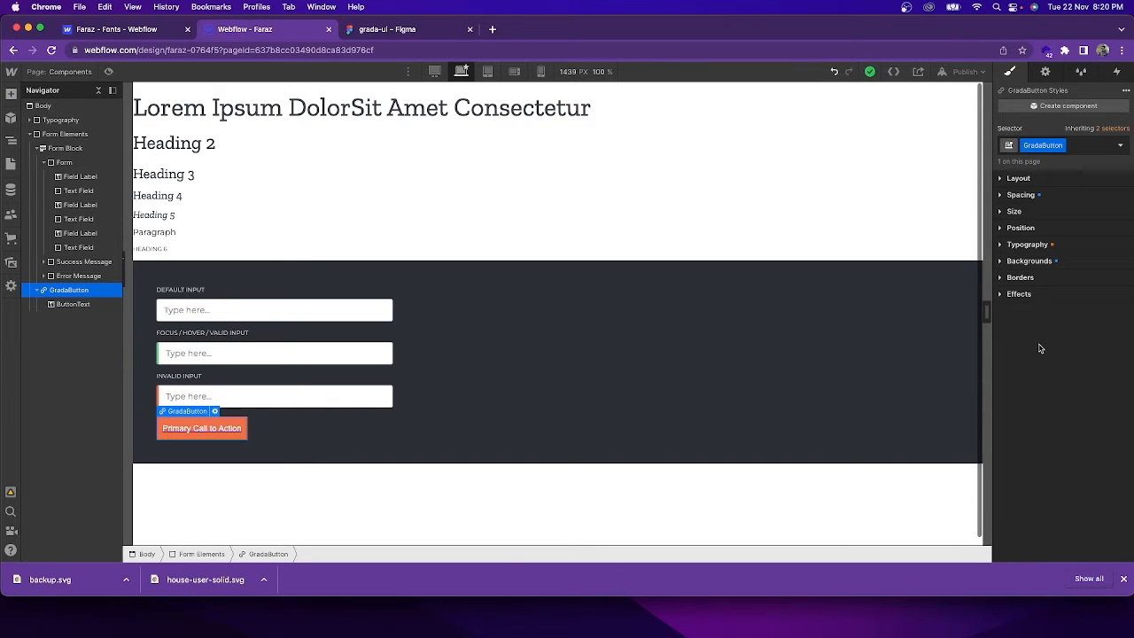
{"action": "left_click", "coordinate": [1025, 278]}
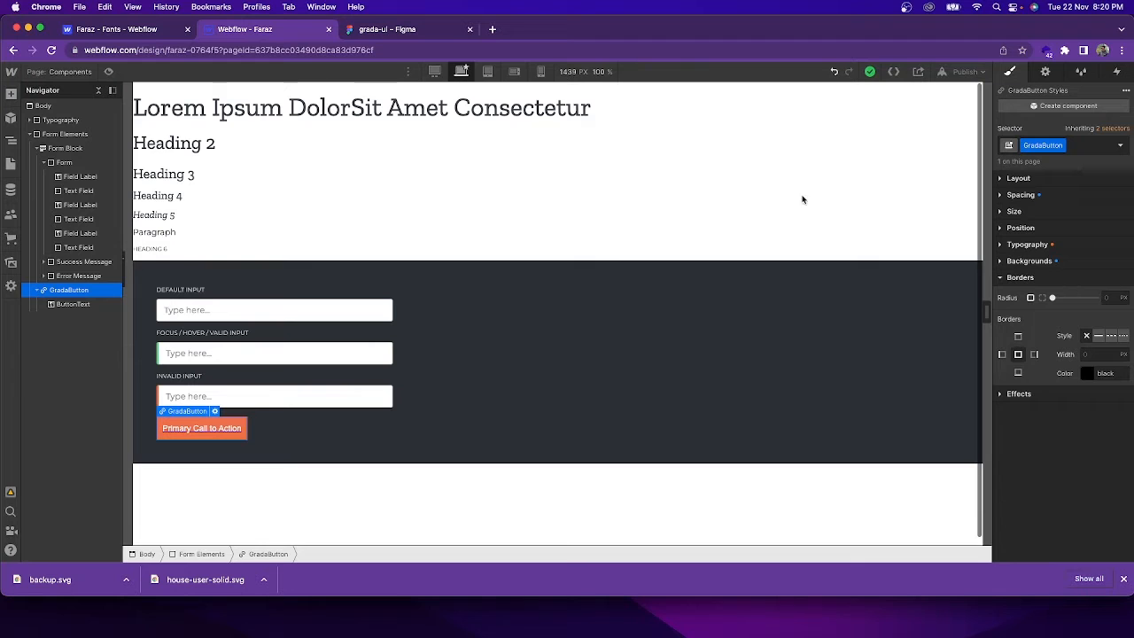
- Check the primary button's corner radius in Figma and set the GradaButton link block's border radius to 20 px in Webflow
{"action": "left_click", "coordinate": [380, 32]}
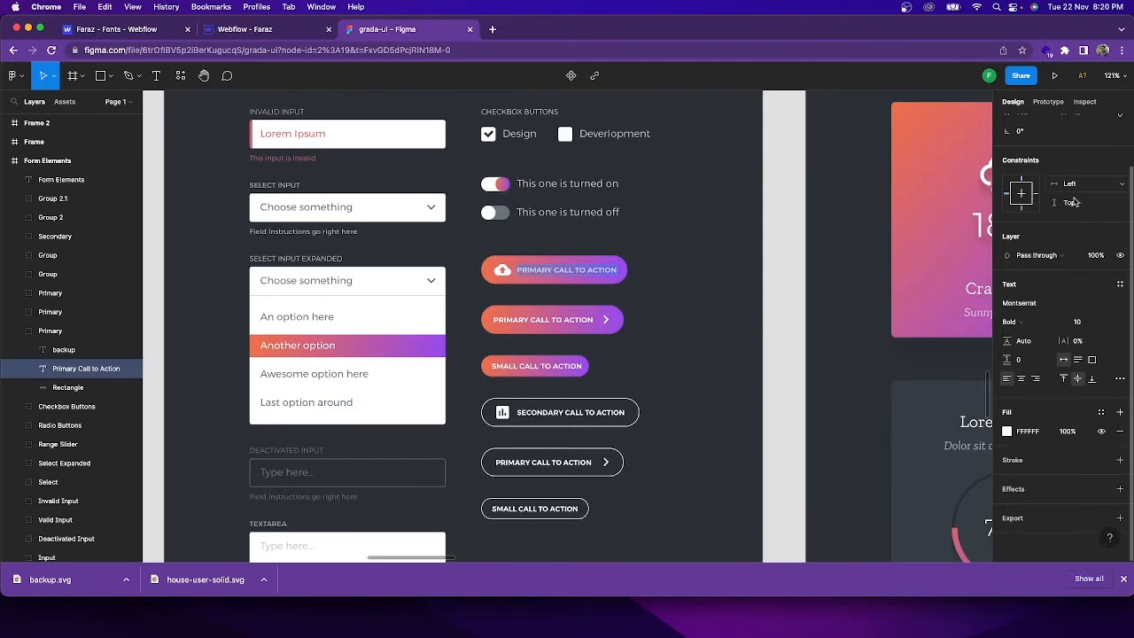
{"action": "scroll", "coordinate": [1074, 205], "scroll_direction": "up", "scroll_amount": 2}
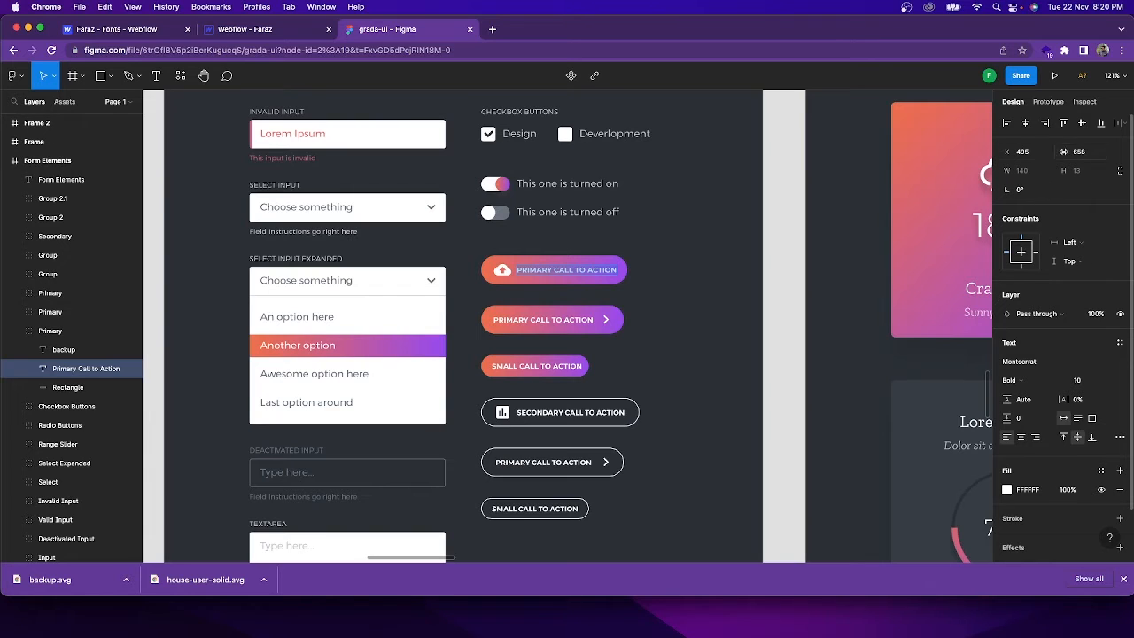
{"action": "left_click", "coordinate": [627, 268]}
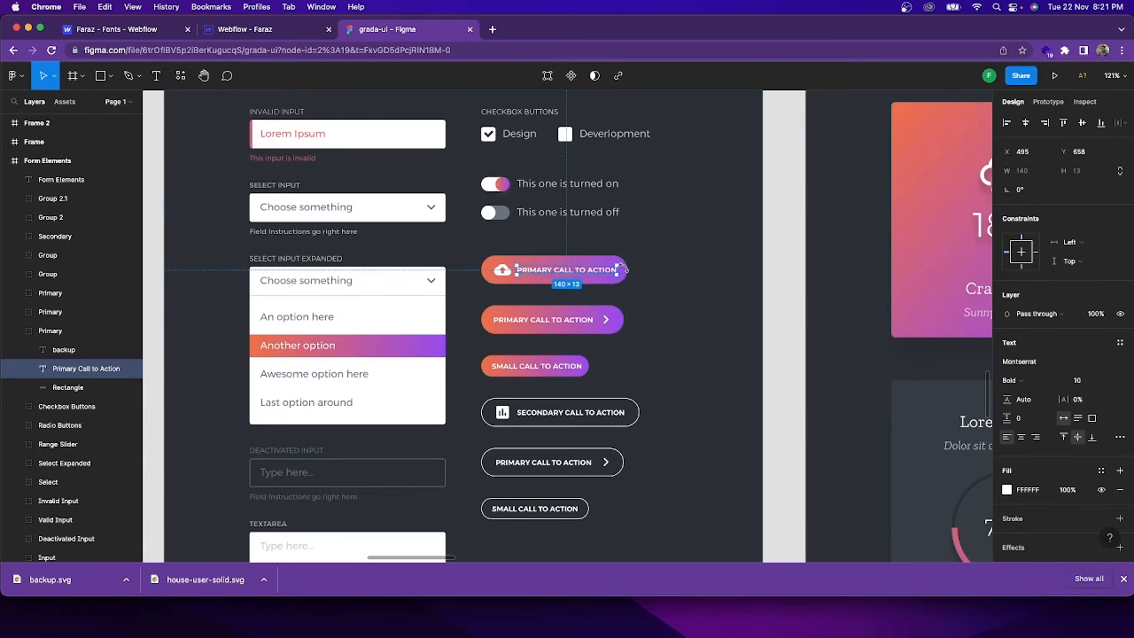
{"action": "left_click", "coordinate": [494, 265]}
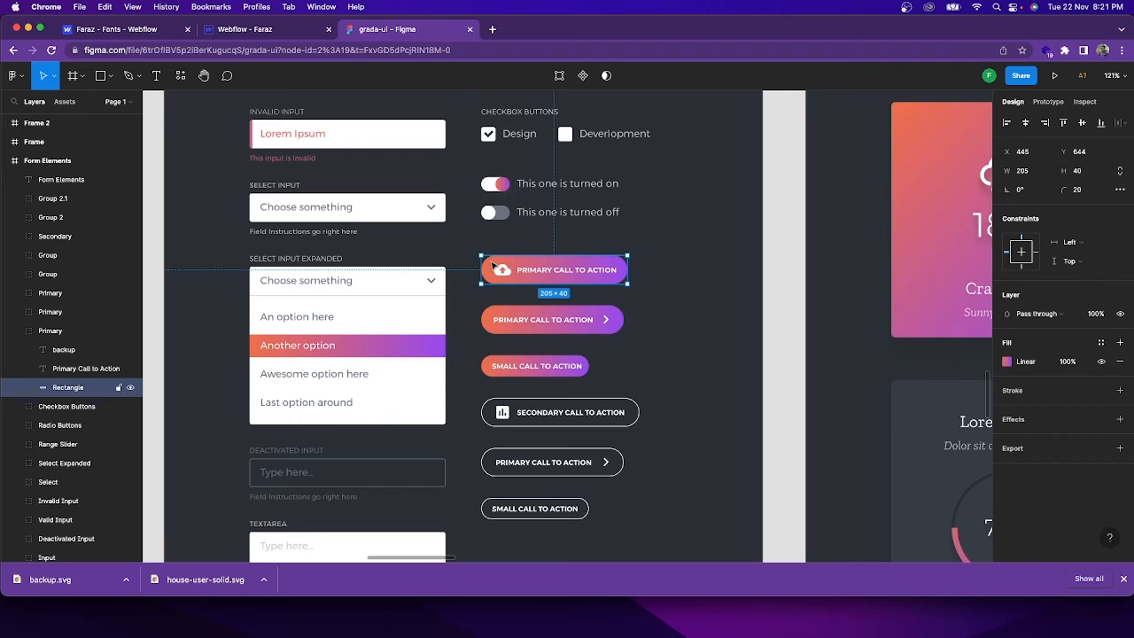
{"action": "left_click", "coordinate": [80, 332]}
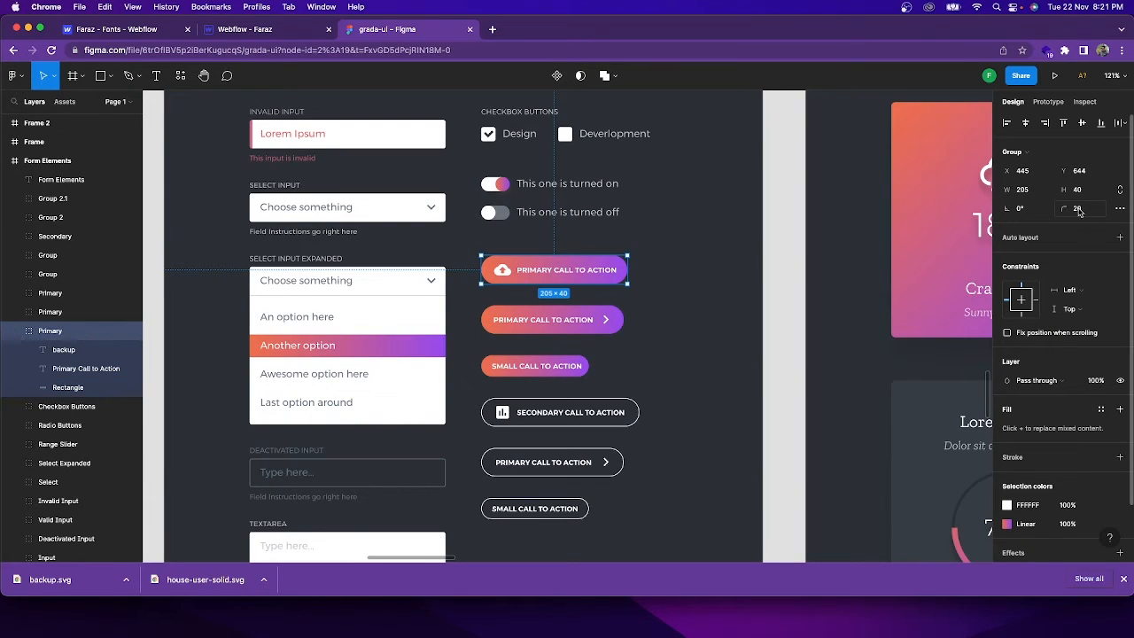
{"action": "left_click", "coordinate": [266, 34]}
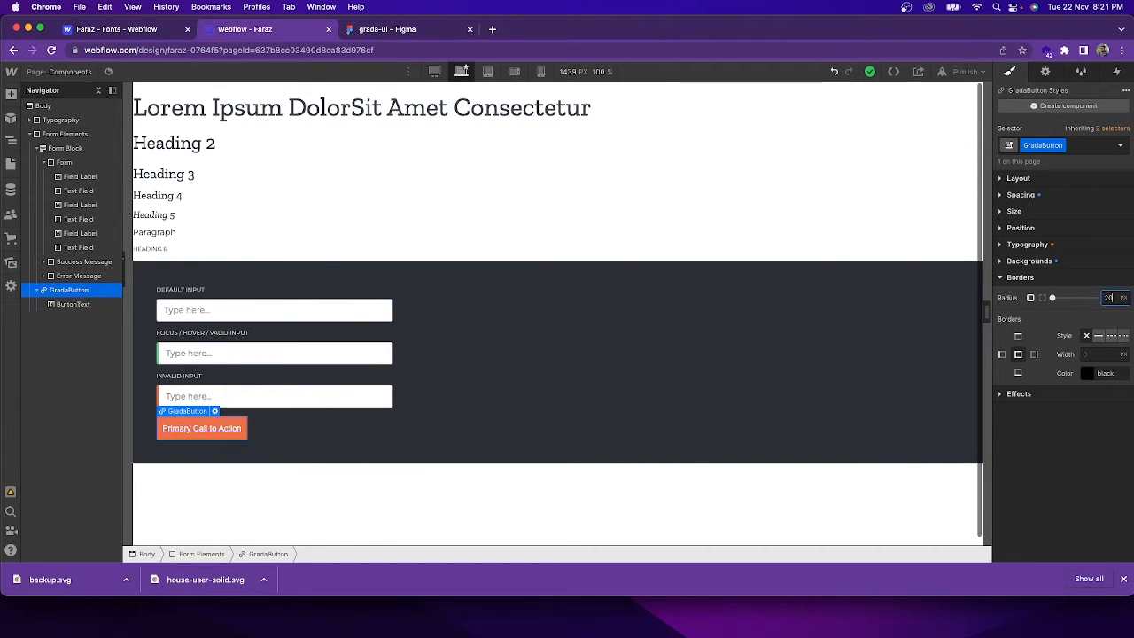
{"action": "key", "text": "Return"}
{"action": "left_click", "coordinate": [284, 447]}
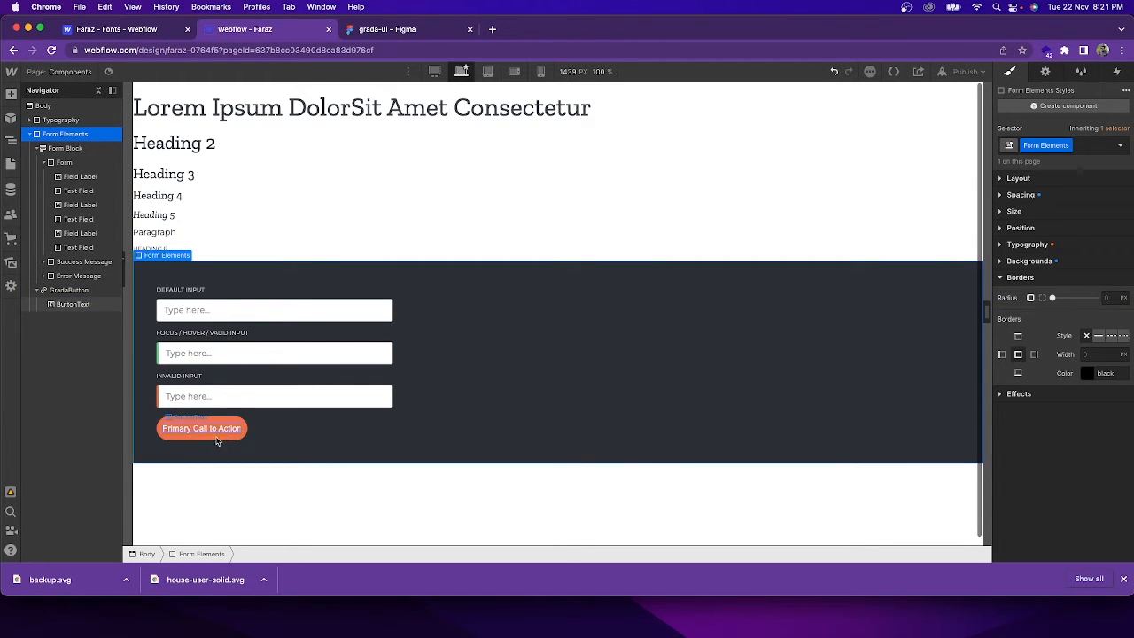
- Remove the underline by setting the text decoration to none on both ButtonText and the GradaButton link block
{"action": "left_click", "coordinate": [71, 305]}
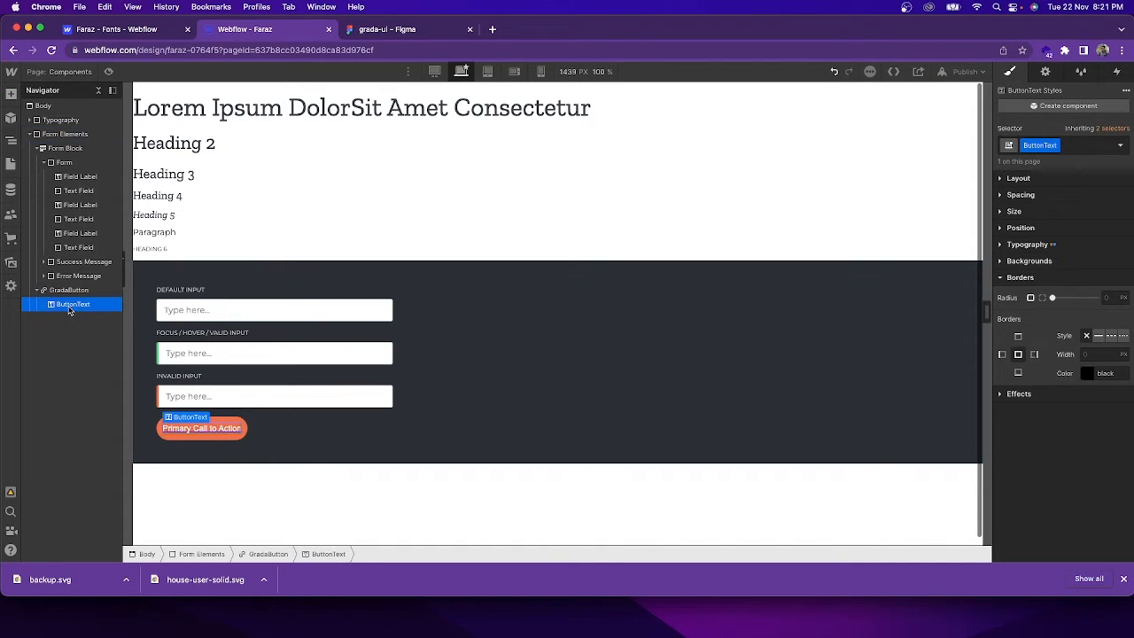
{"action": "left_click", "coordinate": [1025, 244]}
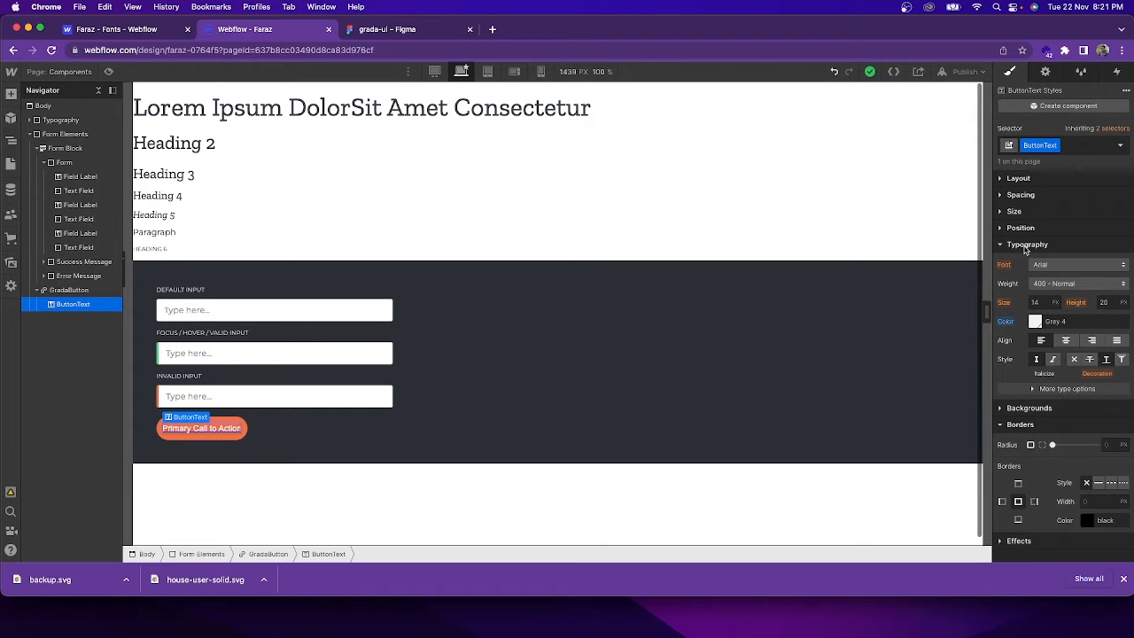
{"action": "left_click", "coordinate": [1075, 359]}
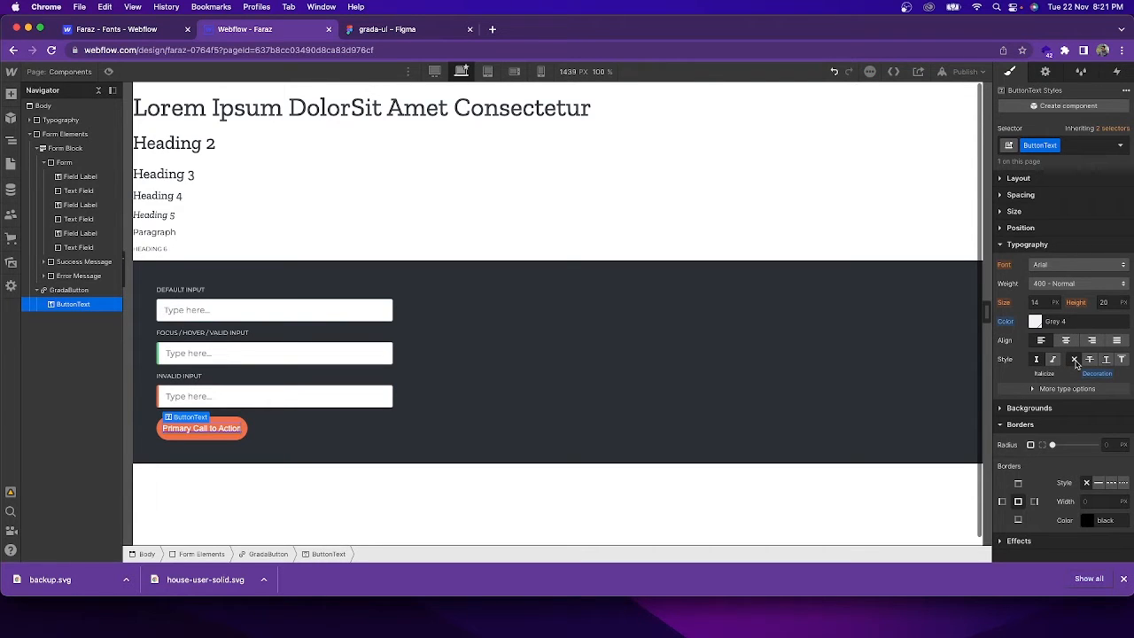
{"action": "left_click", "coordinate": [663, 435]}
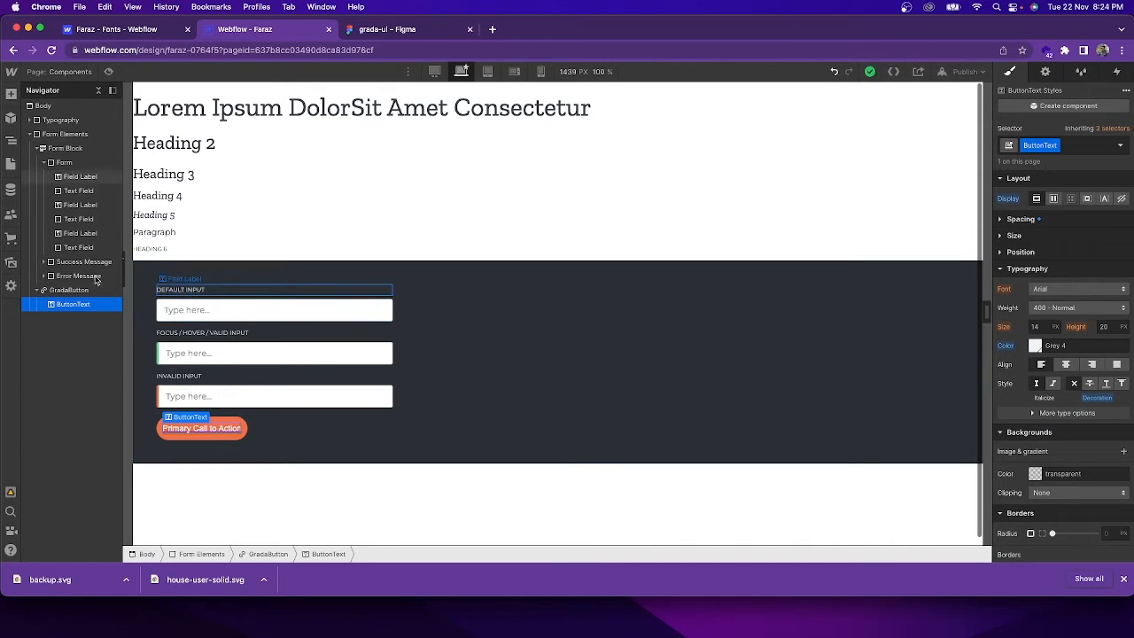
{"action": "left_click", "coordinate": [61, 290]}
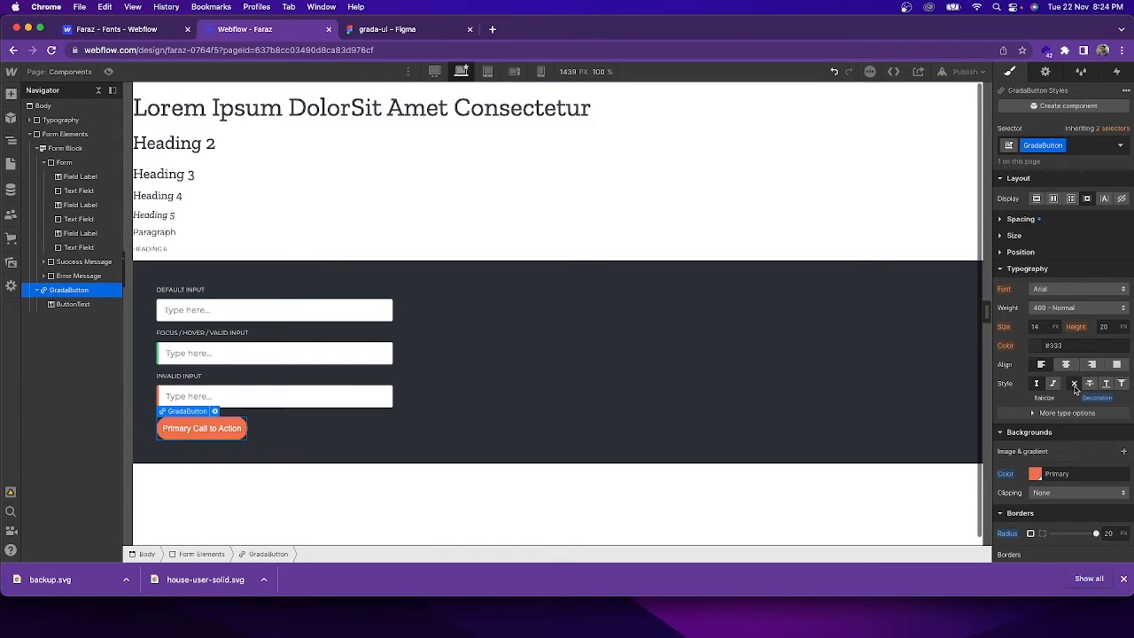
- Check the button label's typography in Figma and set ButtonText in Webflow to Montserrat, 700 - Bold, 10 px
{"action": "left_click", "coordinate": [219, 431]}
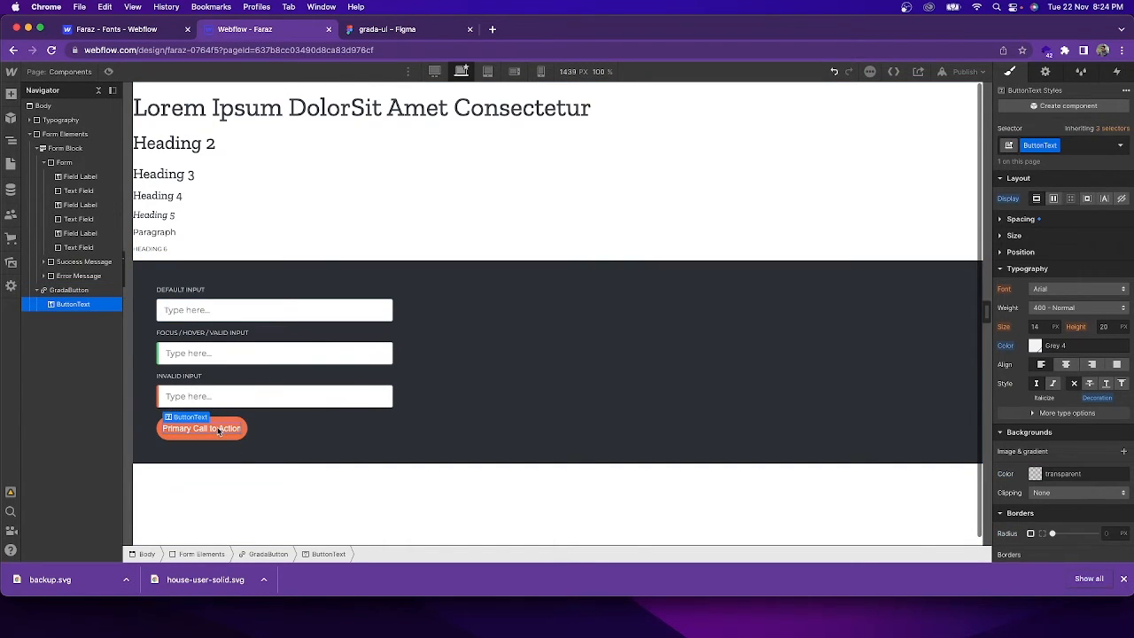
{"action": "left_click", "coordinate": [397, 32]}
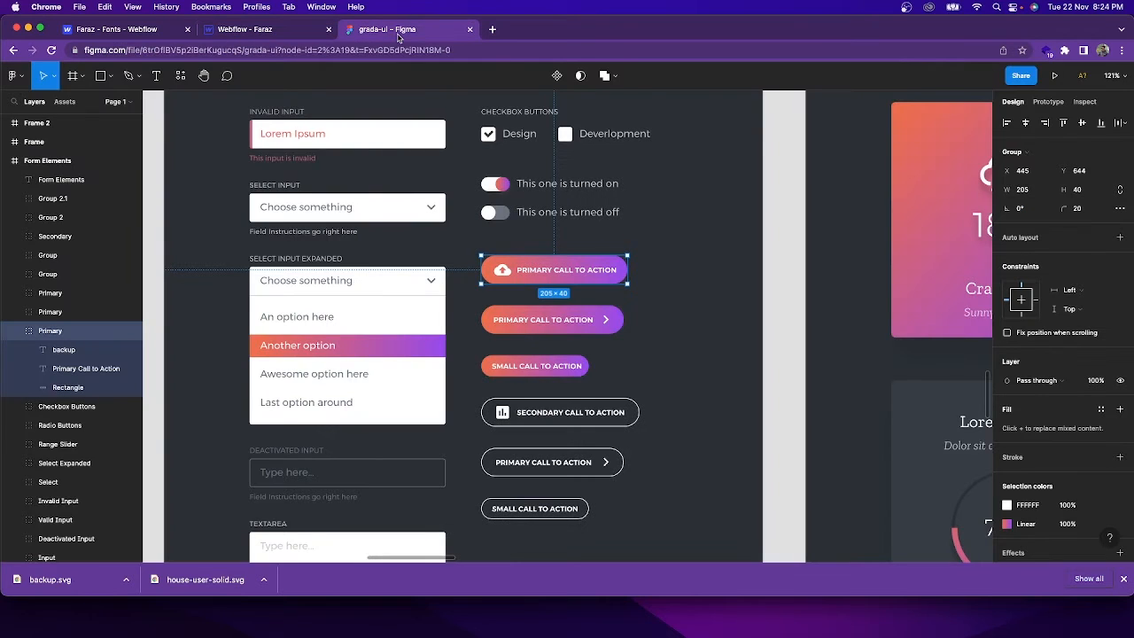
{"action": "double_click", "coordinate": [594, 274]}
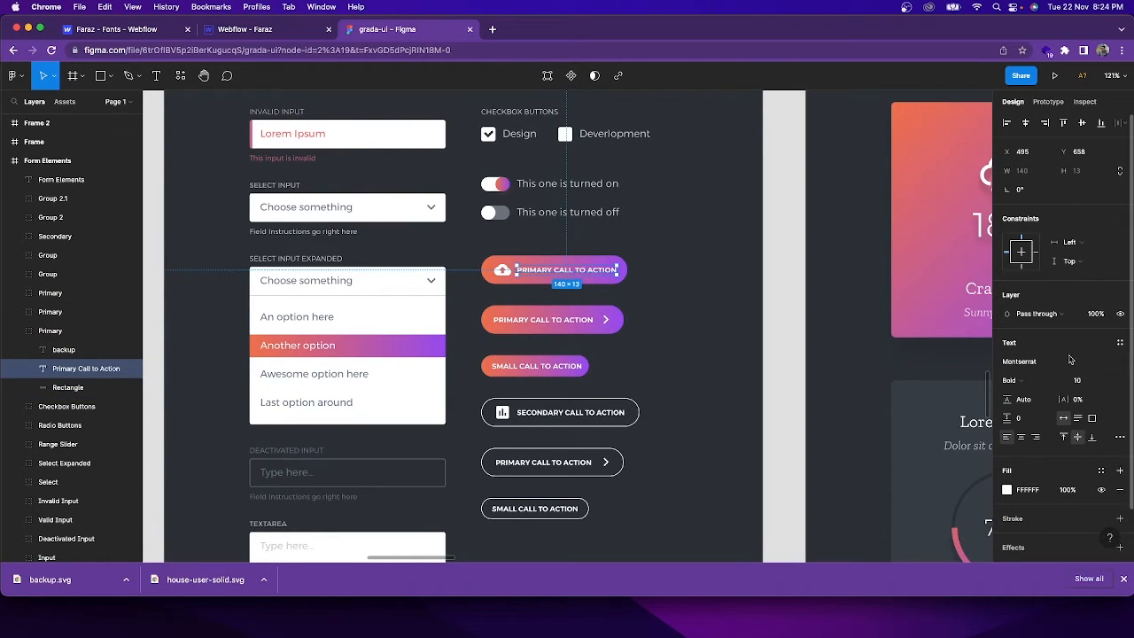
{"action": "left_click", "coordinate": [273, 36]}
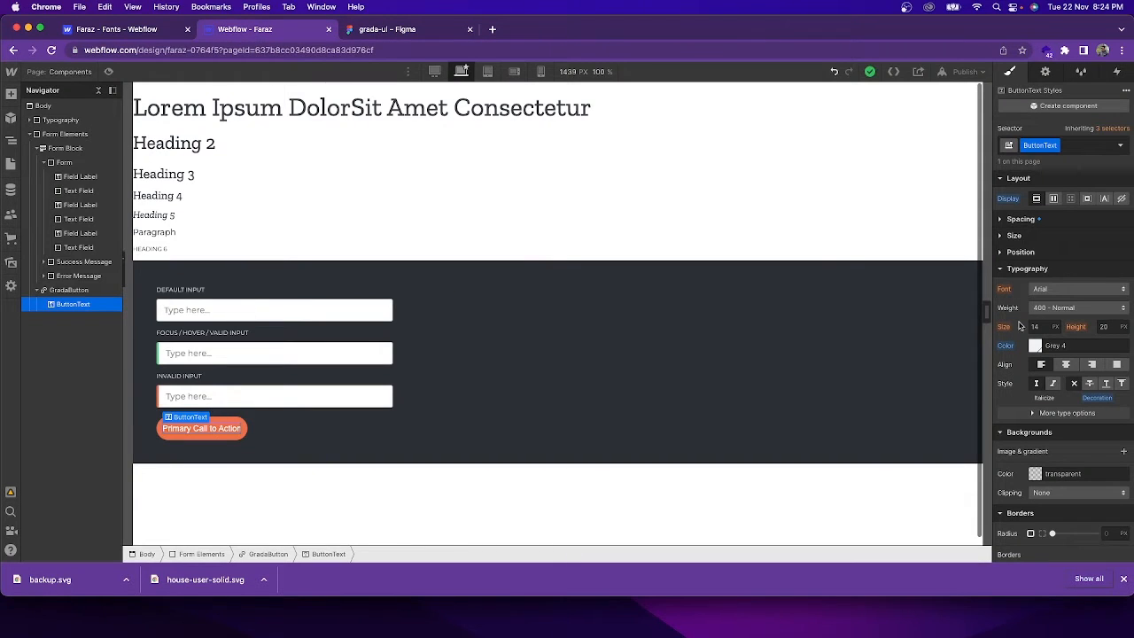
{"action": "left_click", "coordinate": [1059, 289]}
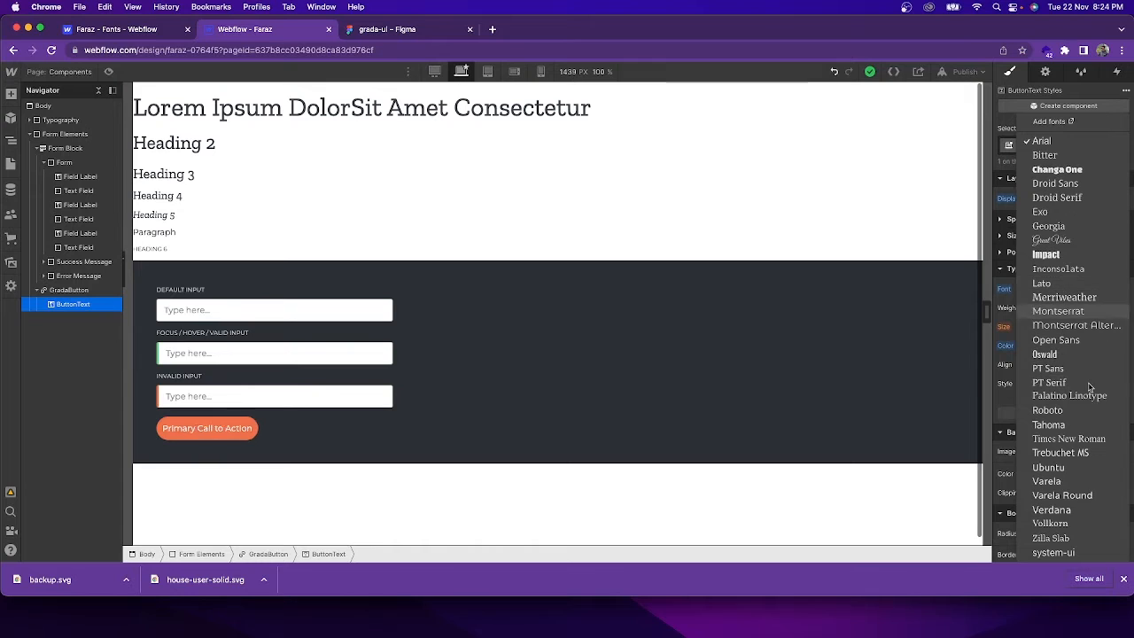
{"action": "left_click", "coordinate": [1065, 314]}
{"action": "left_click", "coordinate": [1070, 310]}
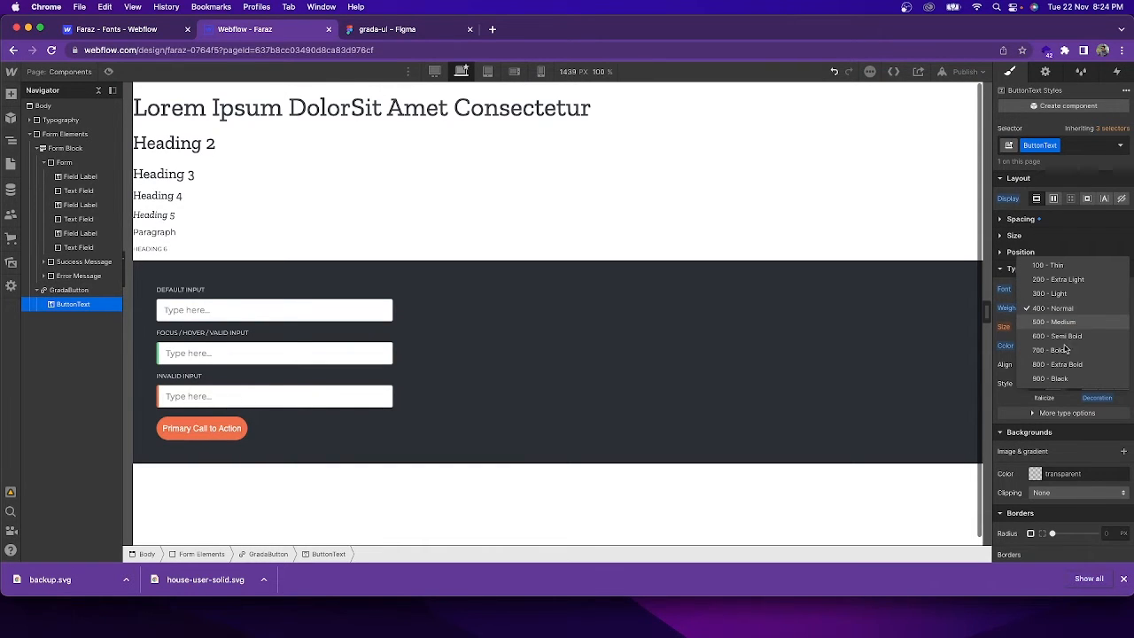
{"action": "left_click", "coordinate": [1063, 350]}
{"action": "left_click", "coordinate": [1035, 327]}
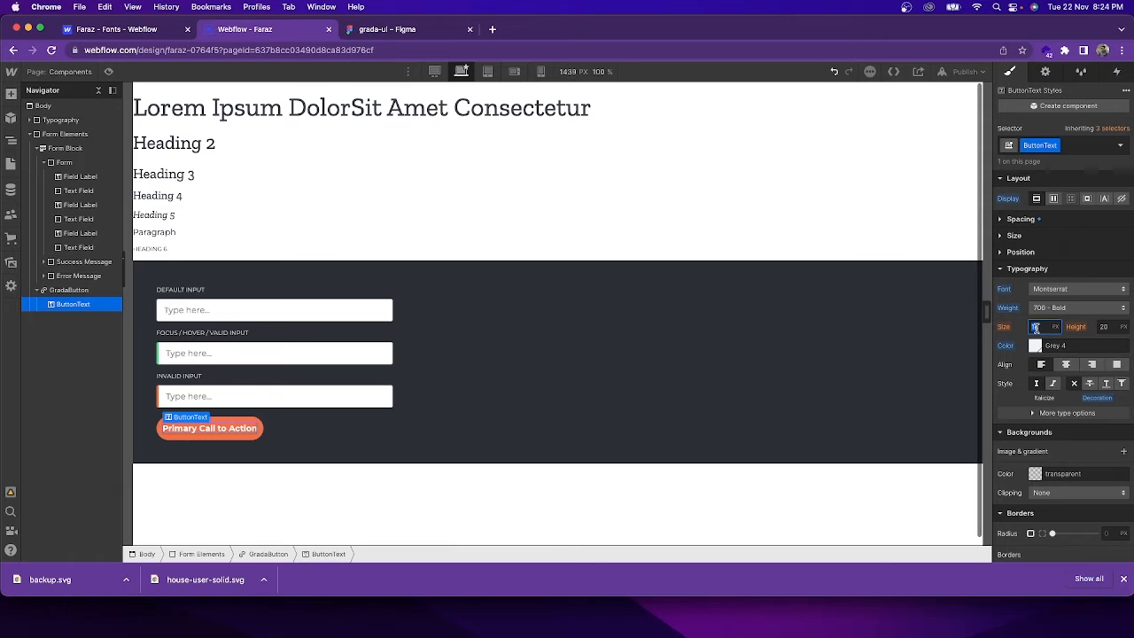
{"action": "type", "text": "10"}
{"action": "key", "text": "Return"}
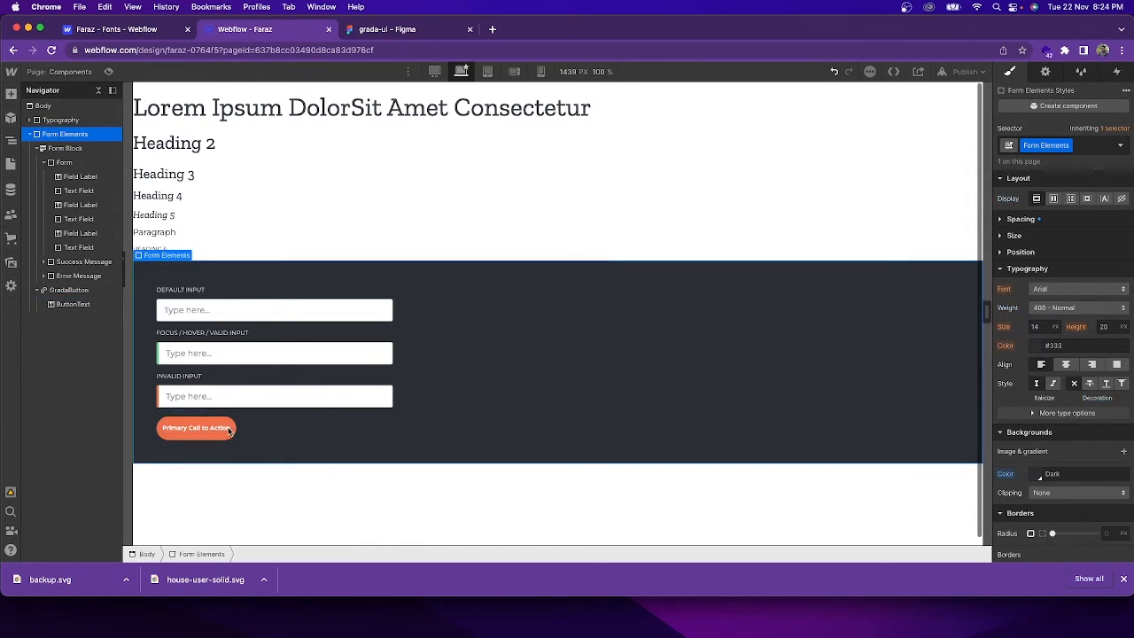
- Check the primary button's label in Figma and set ButtonText's capitalization to all uppercase in Webflow
{"action": "left_click", "coordinate": [387, 30]}
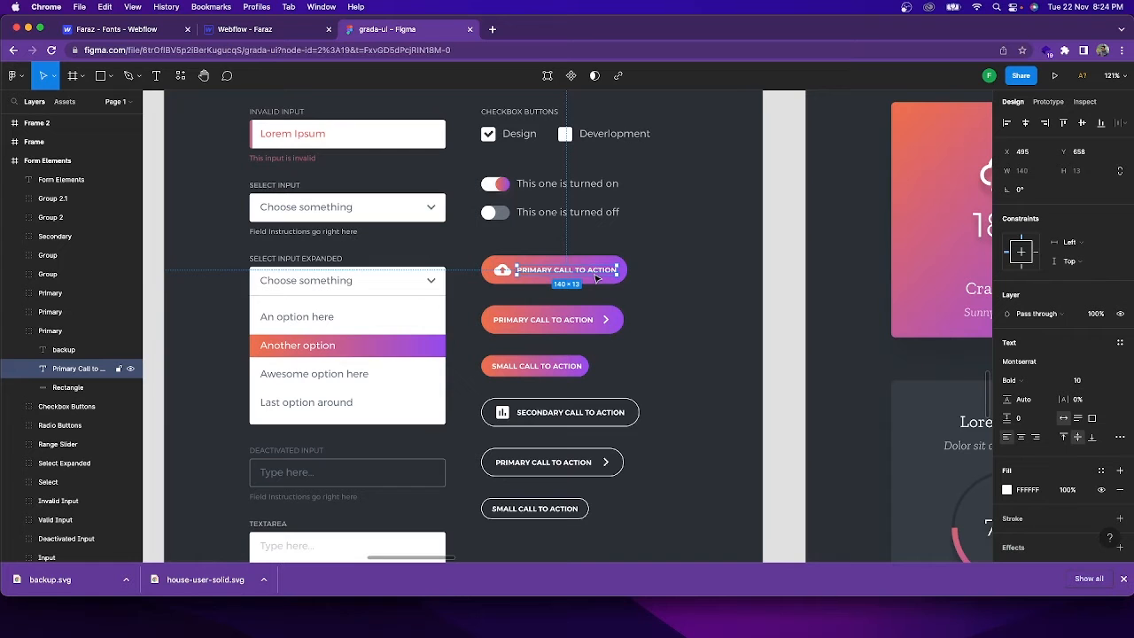
{"action": "scroll", "coordinate": [595, 277], "scroll_direction": "down", "scroll_amount": 5}
{"action": "scroll", "coordinate": [620, 274], "scroll_direction": "up", "scroll_amount": 2}
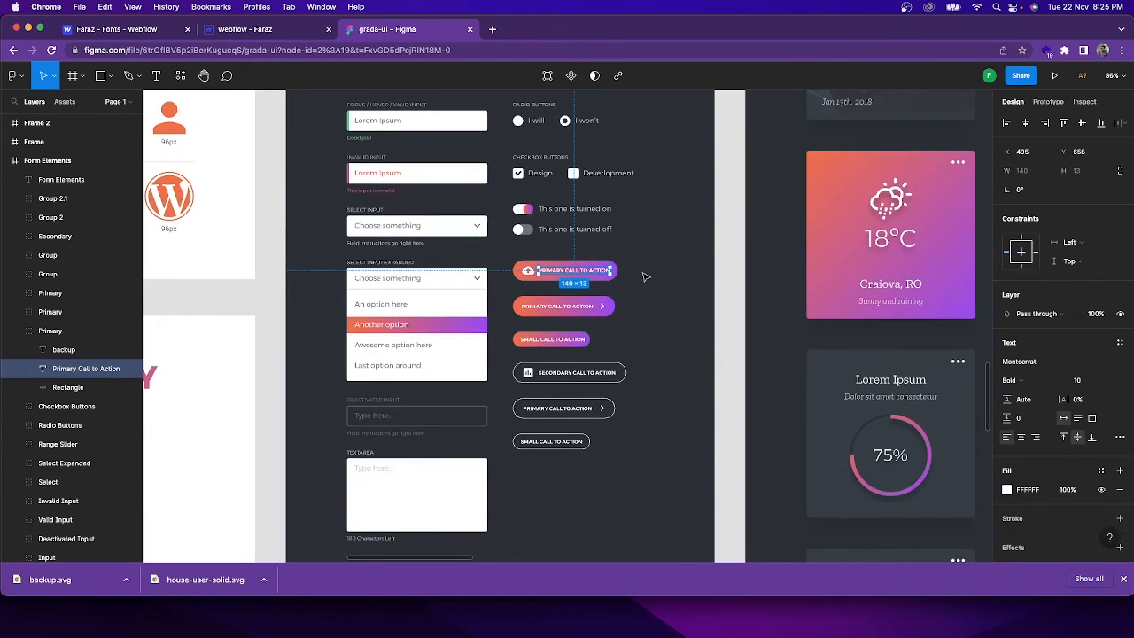
{"action": "left_click", "coordinate": [644, 279]}
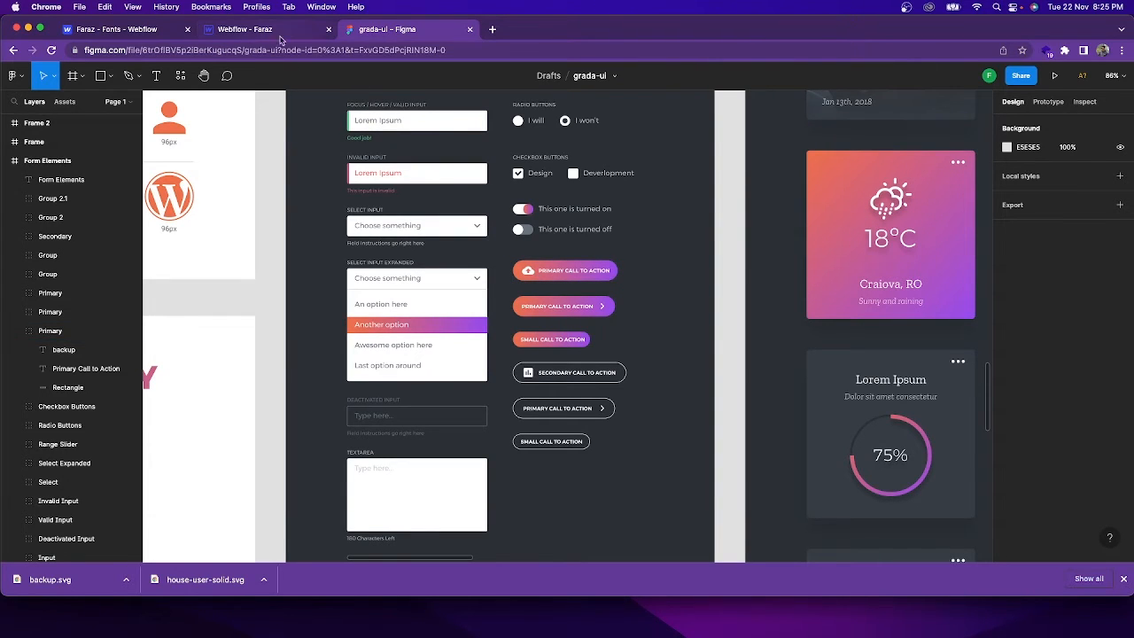
{"action": "double_click", "coordinate": [568, 273]}
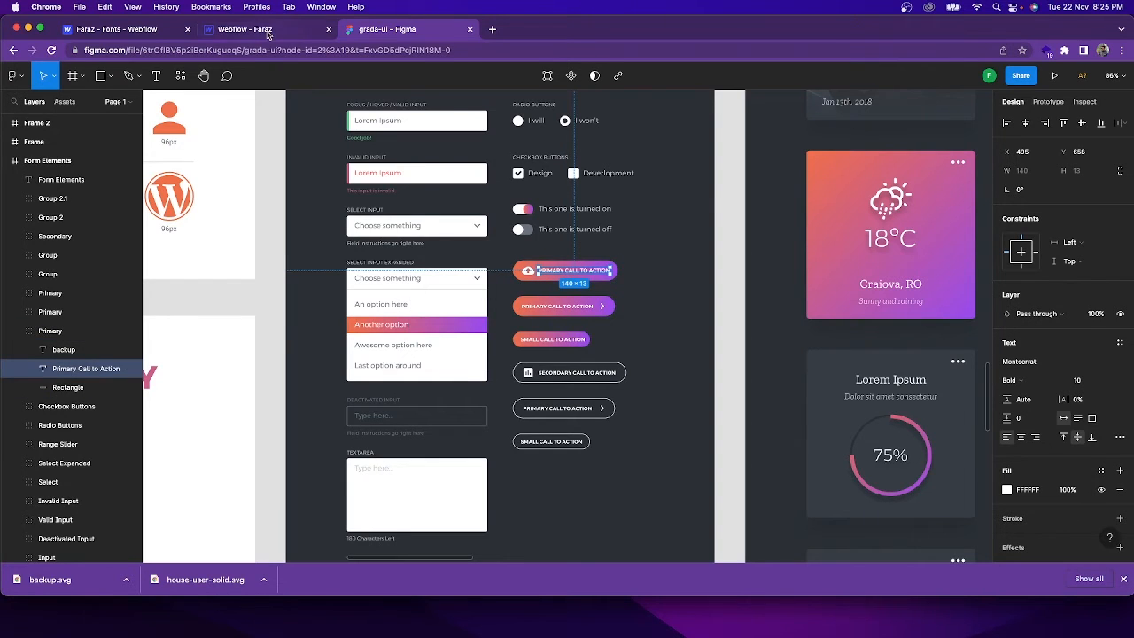
{"action": "left_click", "coordinate": [271, 31]}
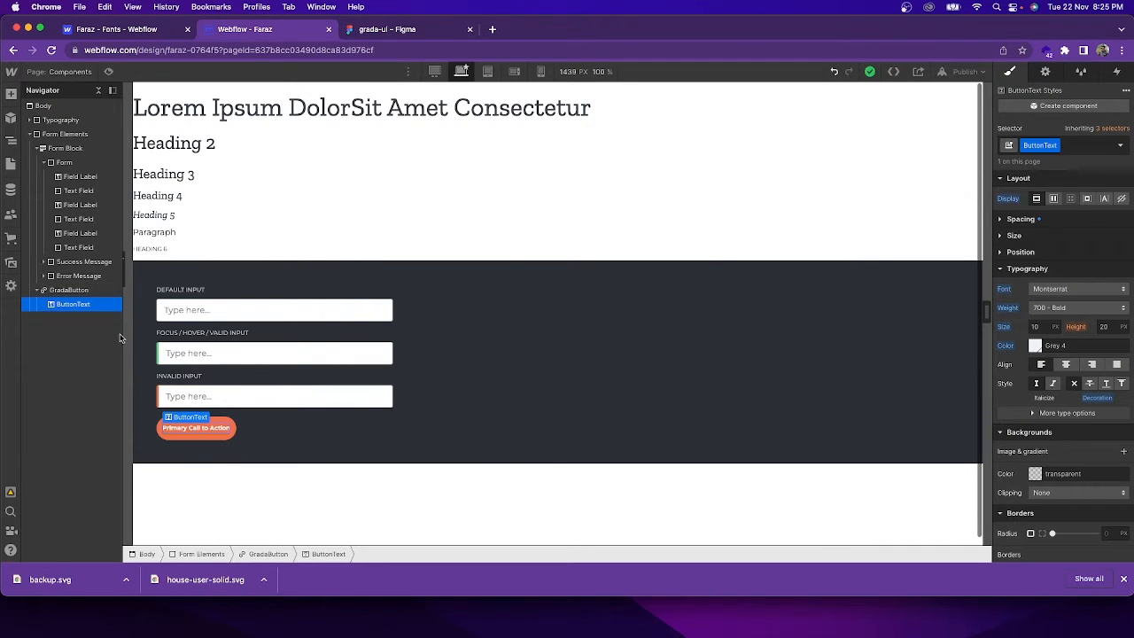
{"action": "left_click", "coordinate": [1063, 414]}
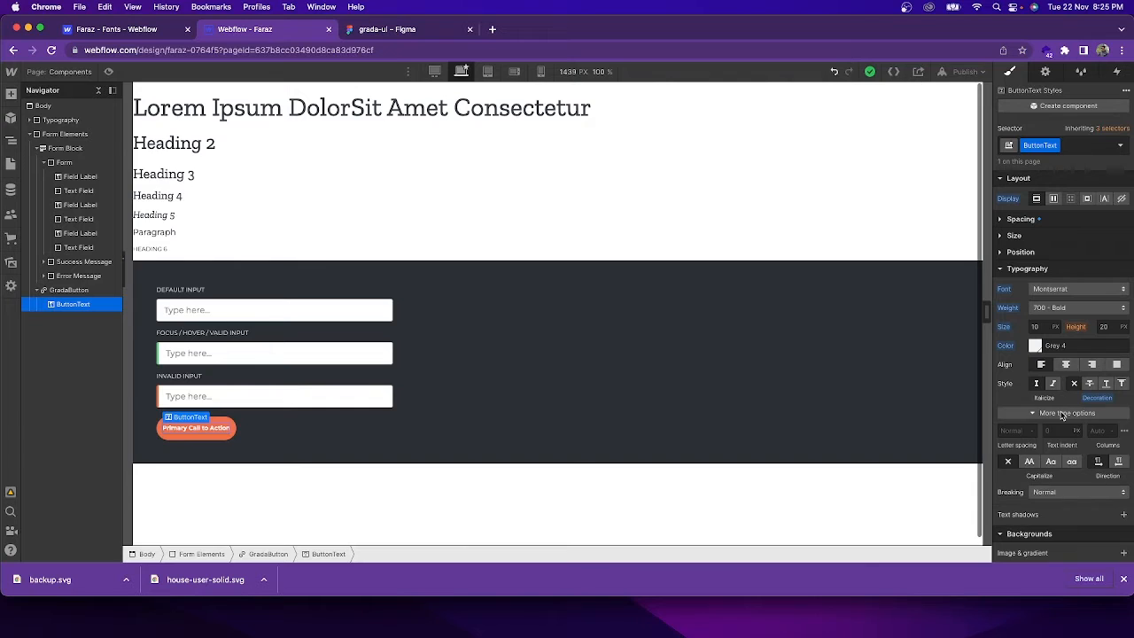
{"action": "left_click", "coordinate": [1030, 461]}
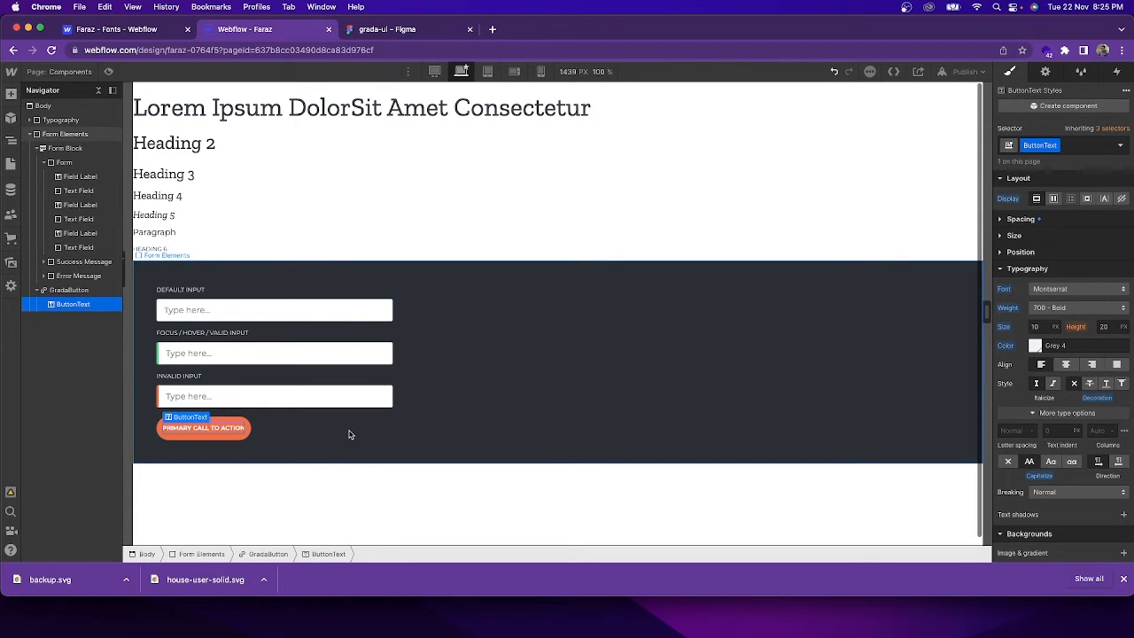
- Check the primary button label's fill in Figma and set ButtonText's colour to white in Webflow
{"action": "left_click", "coordinate": [419, 30]}
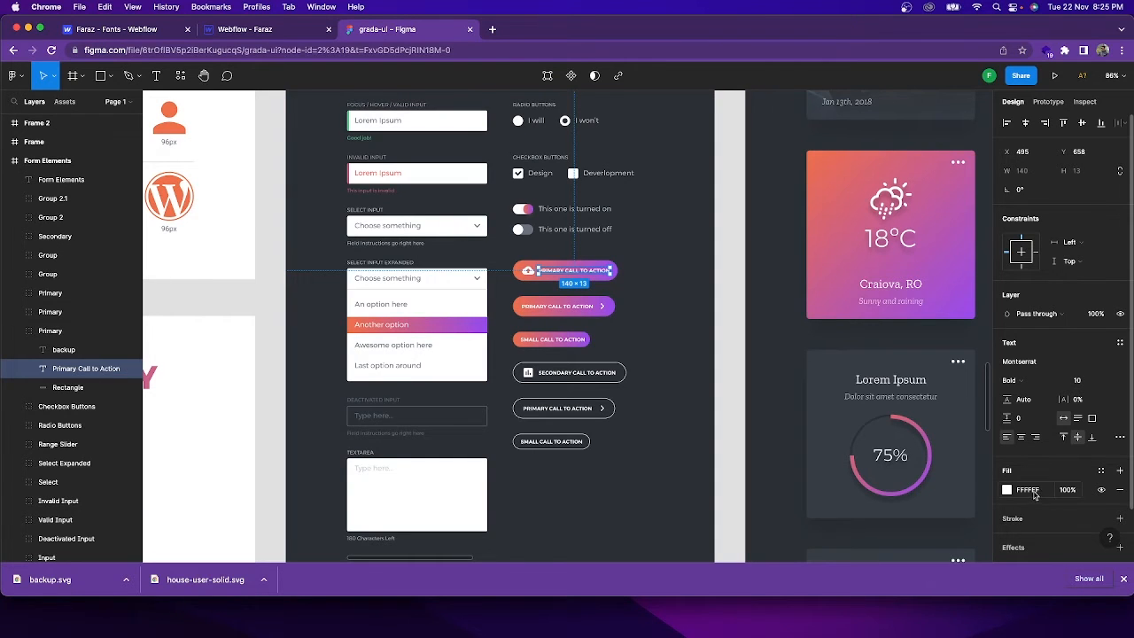
{"action": "left_click", "coordinate": [283, 33]}
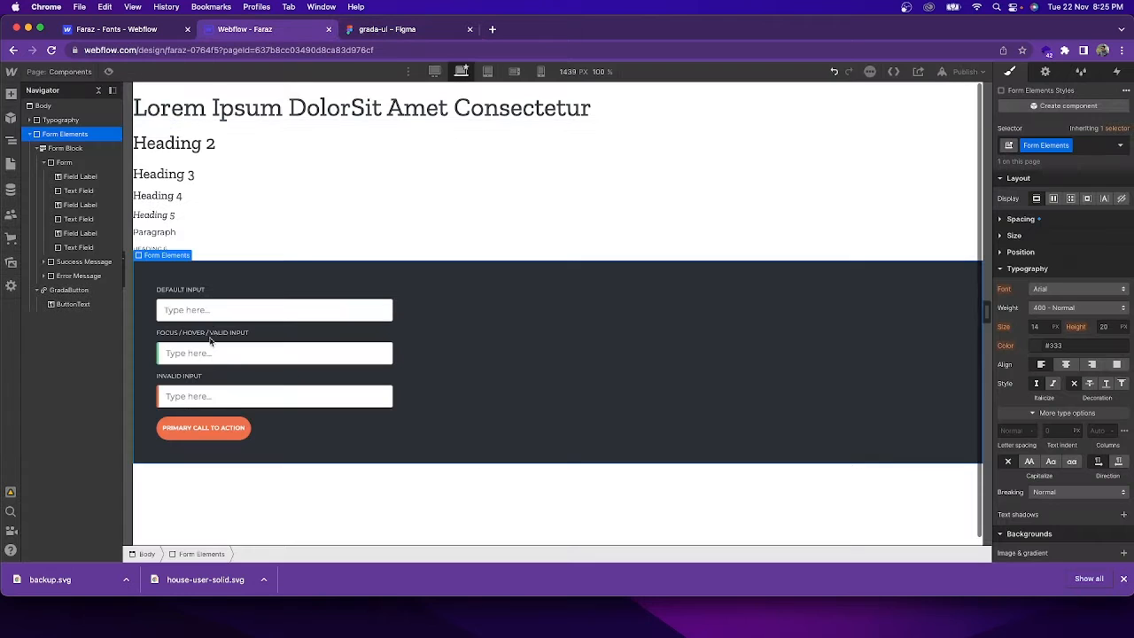
{"action": "left_click", "coordinate": [224, 430]}
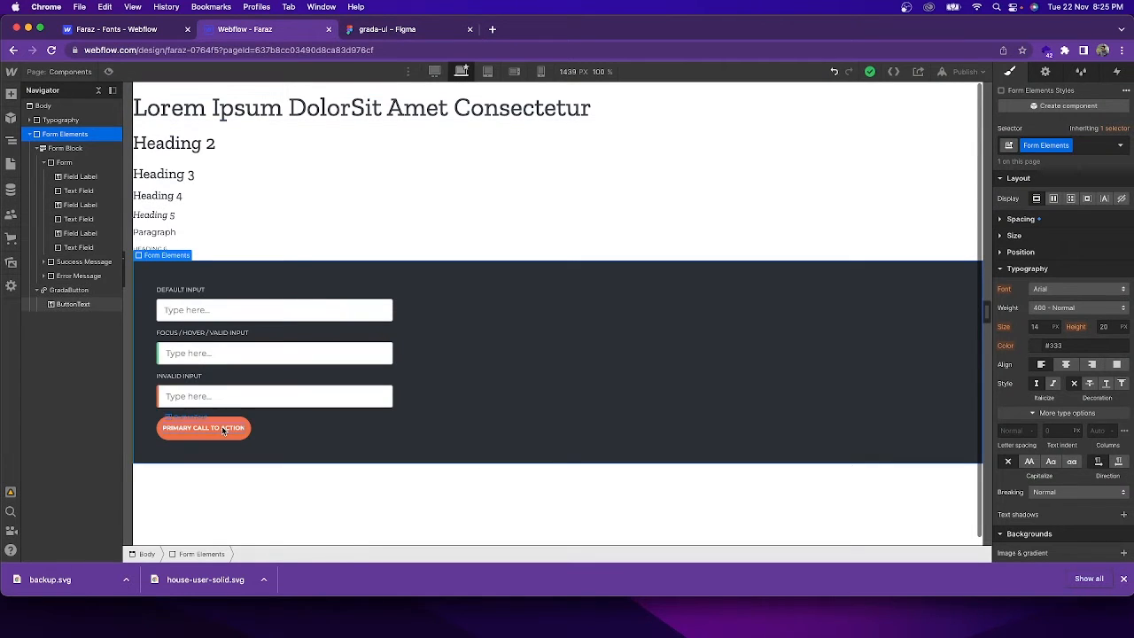
{"action": "left_click", "coordinate": [1035, 345]}
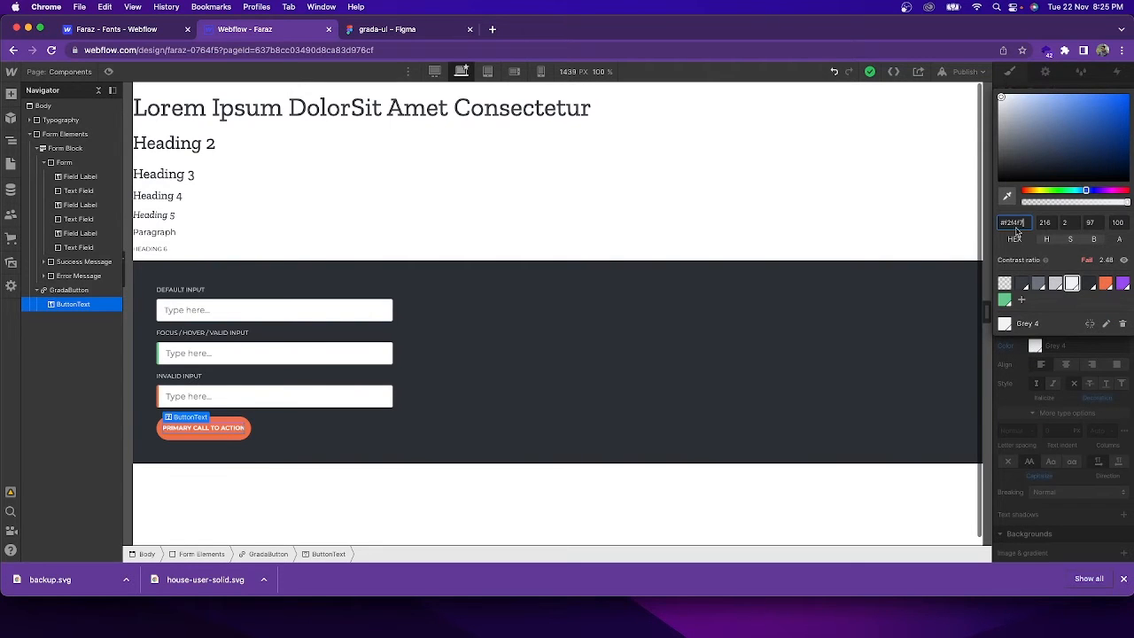
{"action": "left_click", "coordinate": [1000, 98]}
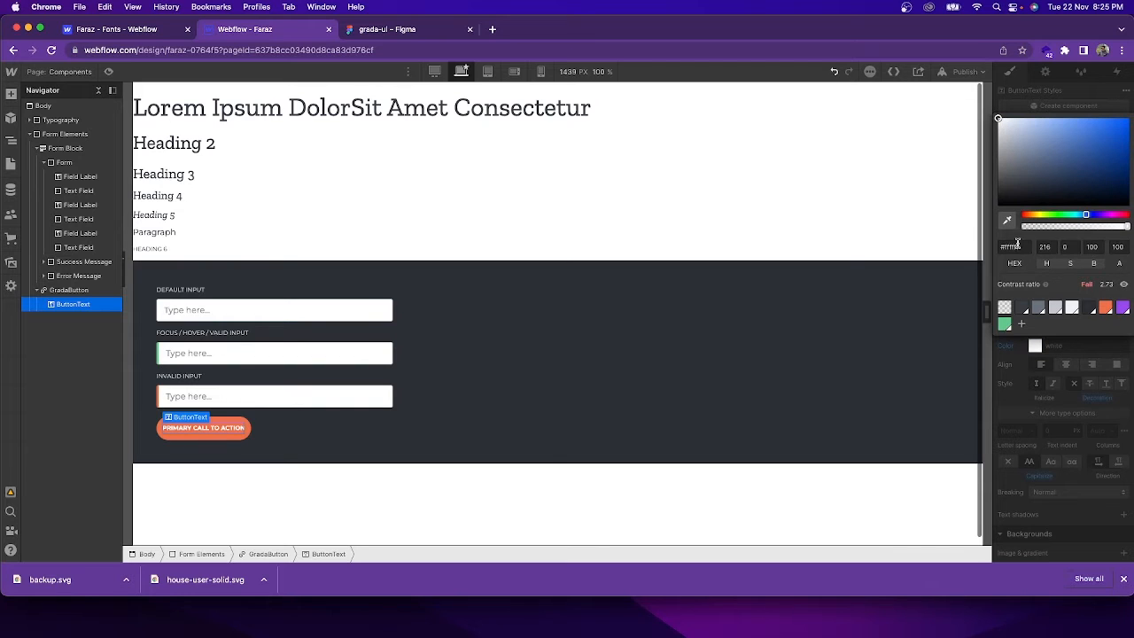
{"action": "left_click", "coordinate": [1052, 378]}
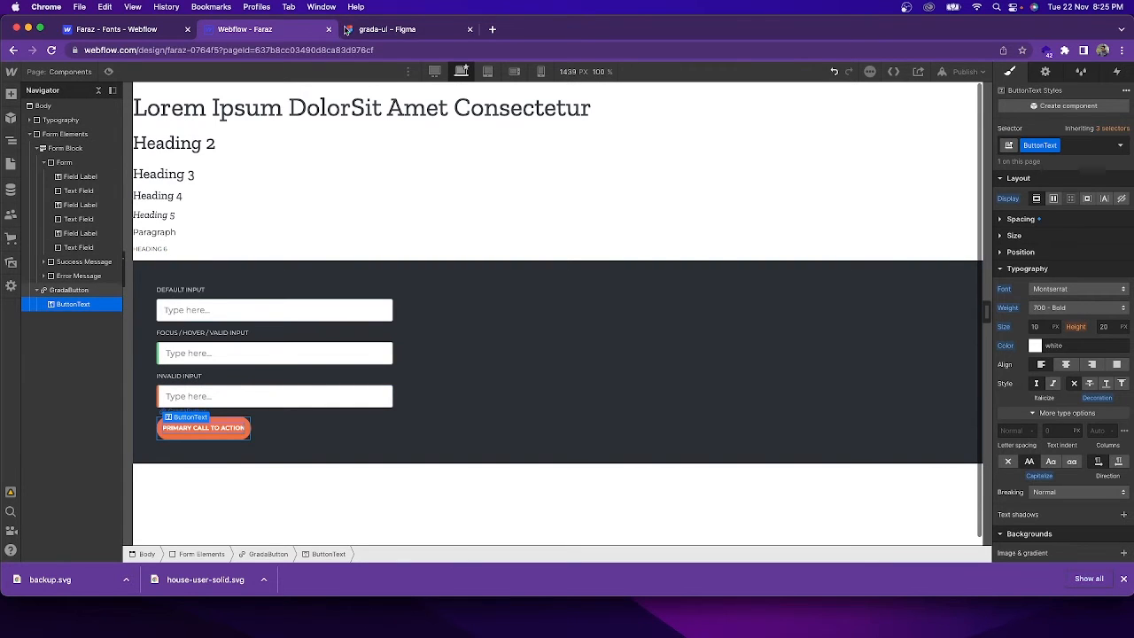
- Check the primary button's icon in Figma and insert backup.svg from the Webflow assets inside GradaButton, above ButtonText
{"action": "left_click", "coordinate": [379, 31]}
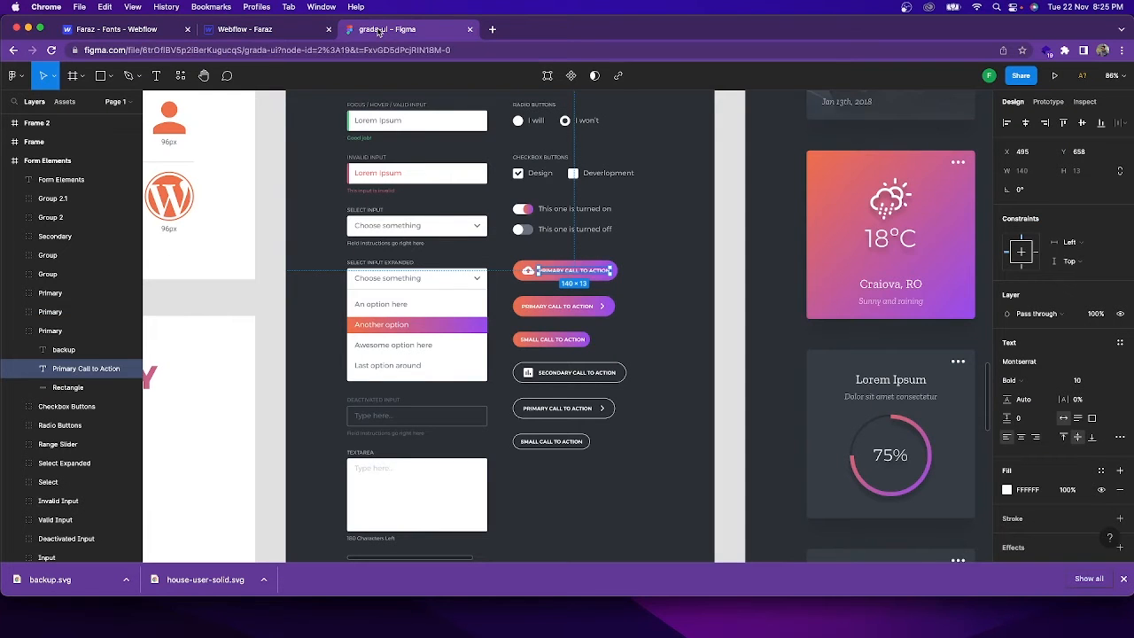
{"action": "left_click", "coordinate": [301, 32]}
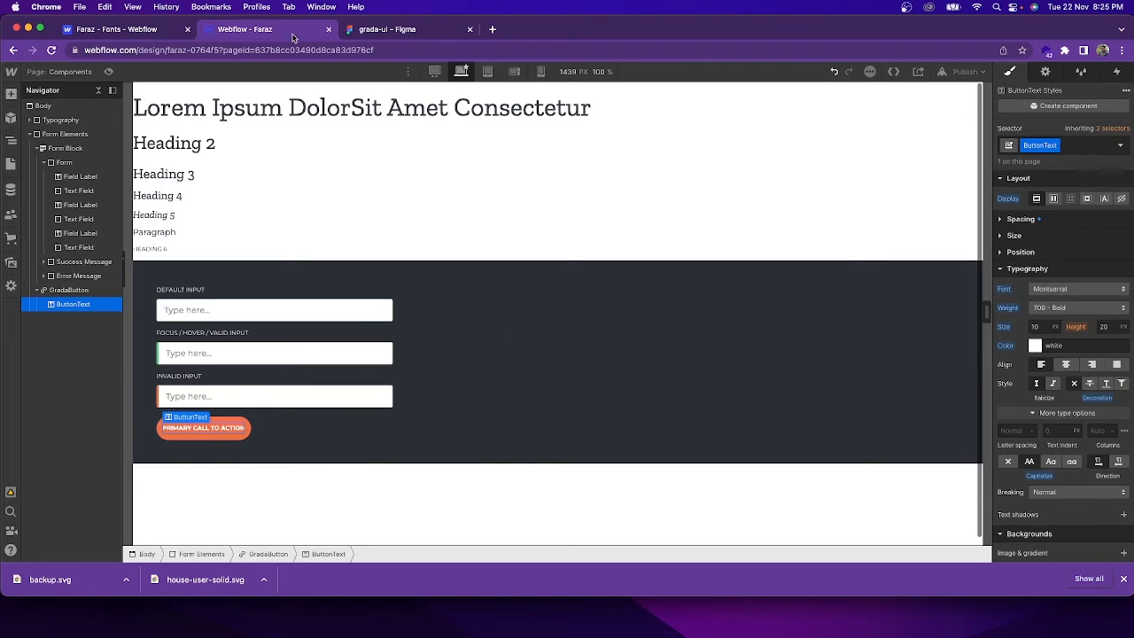
{"action": "left_click", "coordinate": [11, 264]}
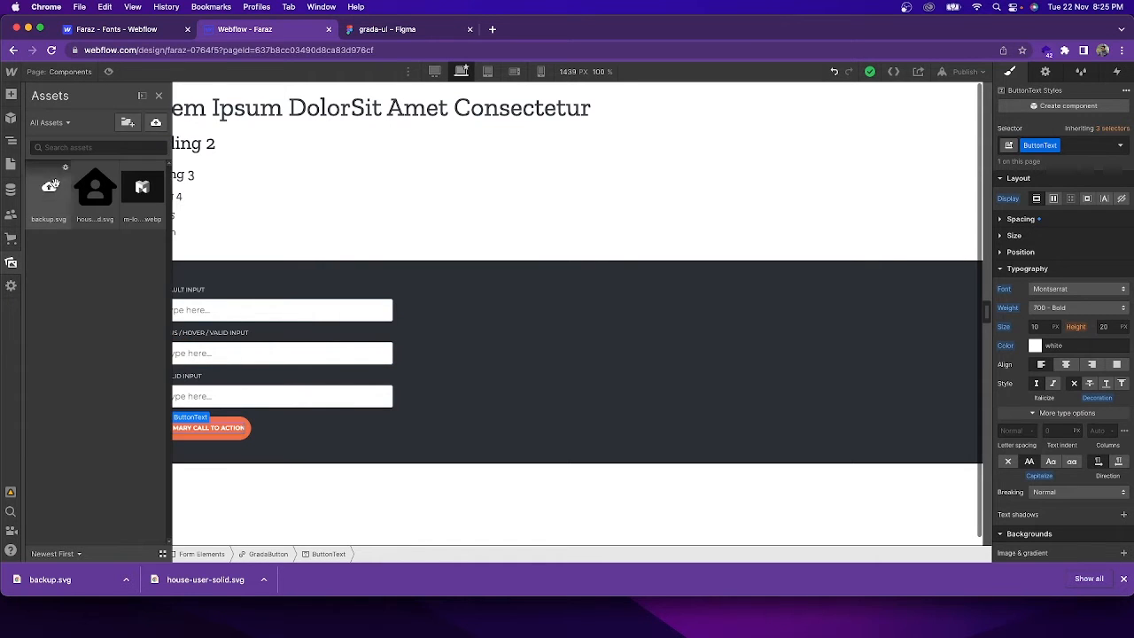
{"action": "left_click_drag", "start_coordinate": [49, 189], "coordinate": [71, 304]}
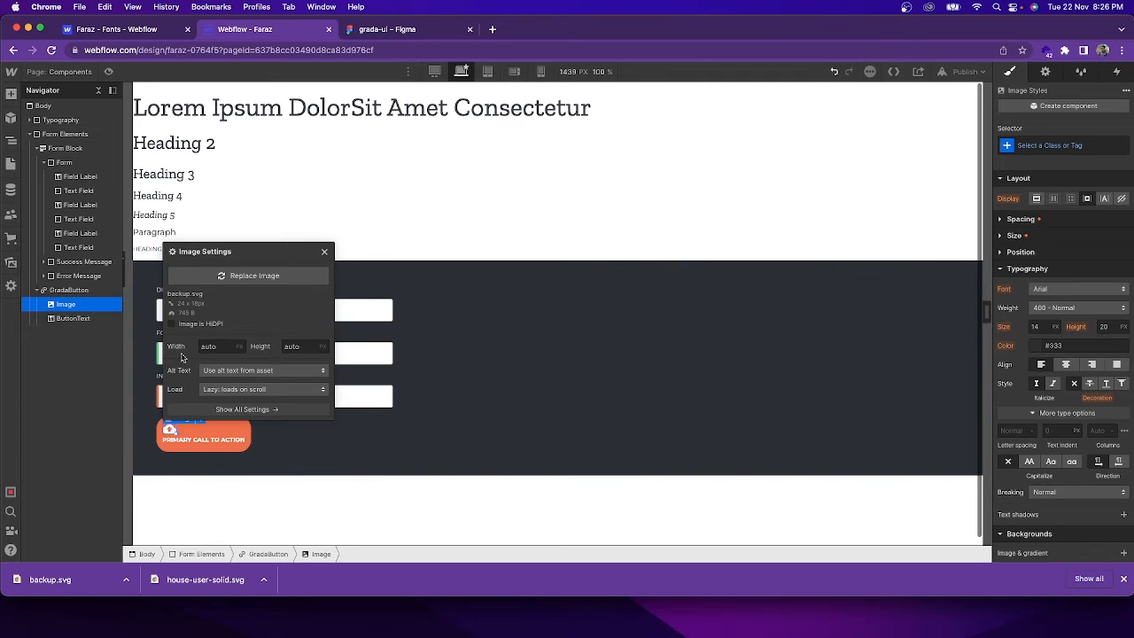
- Try the flex, block and grid display settings on GradaButton and return it to inline-block
{"action": "left_click", "coordinate": [229, 428]}
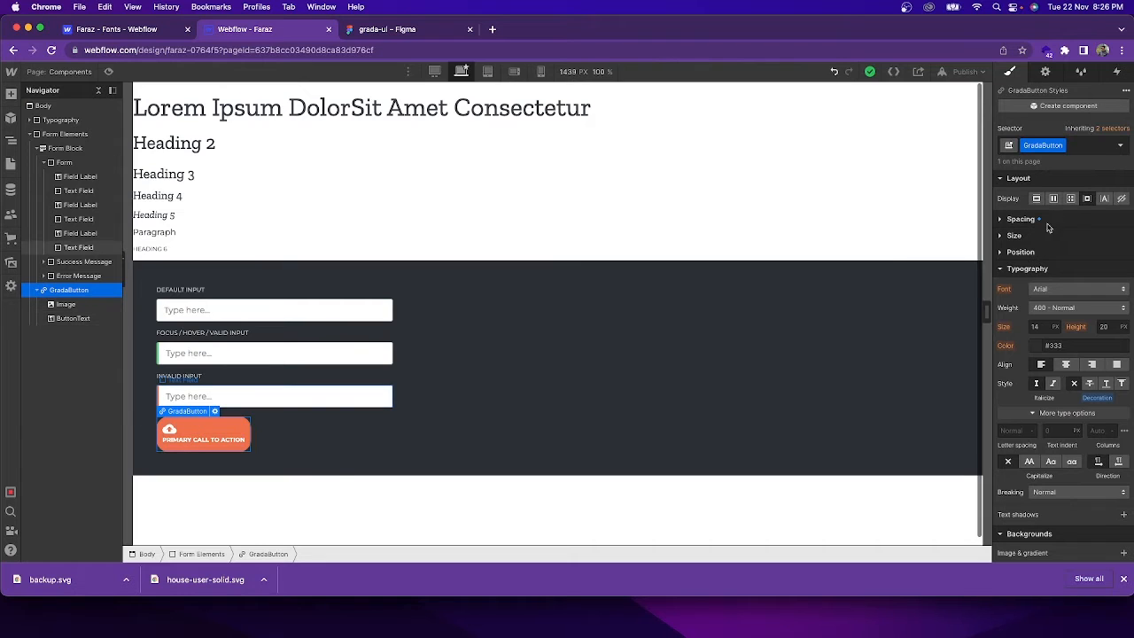
{"action": "left_click", "coordinate": [1103, 201]}
{"action": "left_click", "coordinate": [1089, 203]}
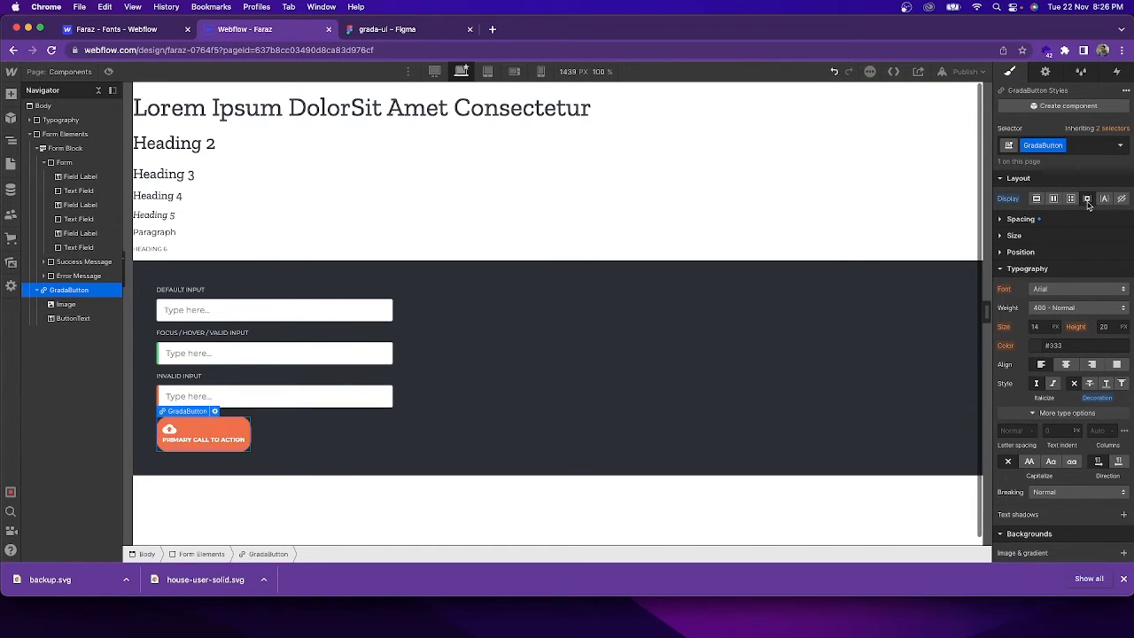
{"action": "left_click", "coordinate": [1054, 200]}
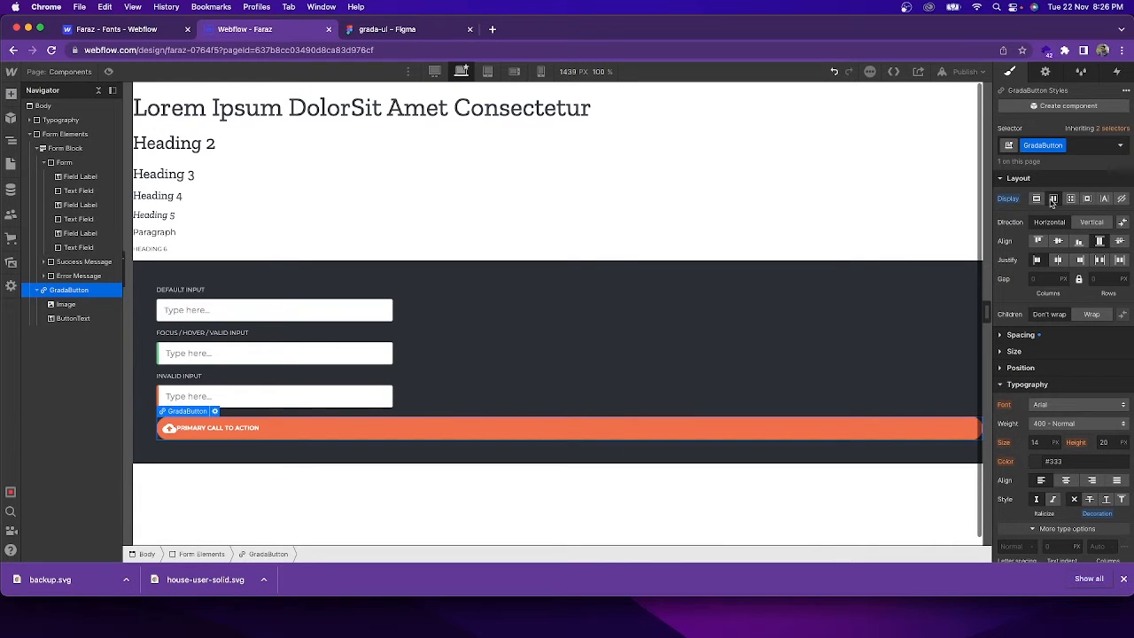
{"action": "left_click", "coordinate": [1036, 200]}
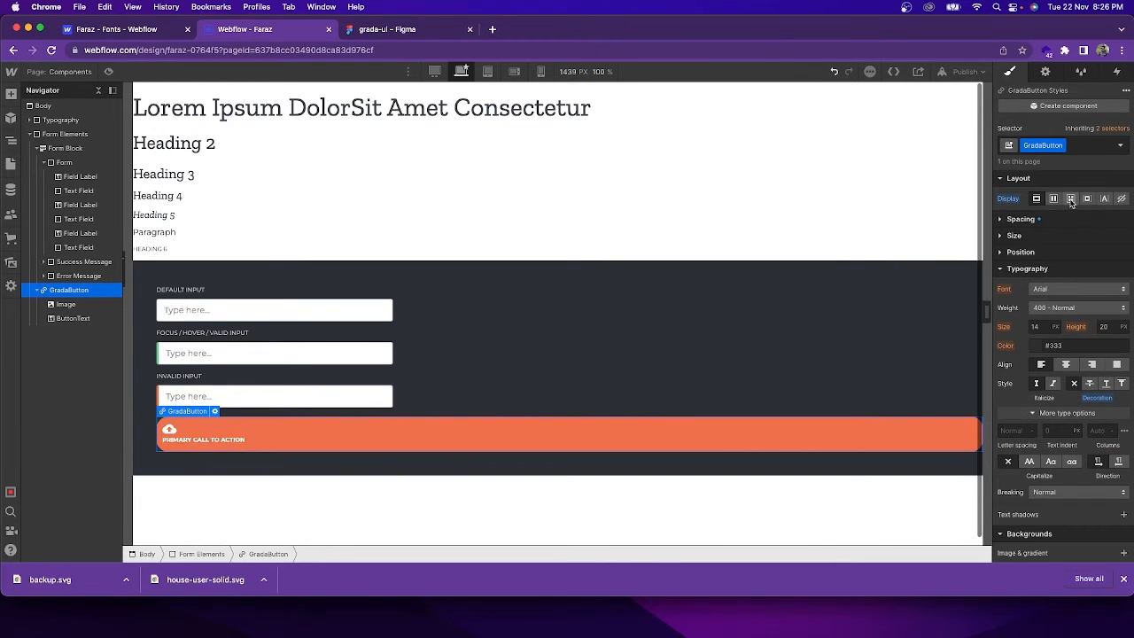
{"action": "left_click", "coordinate": [1070, 200]}
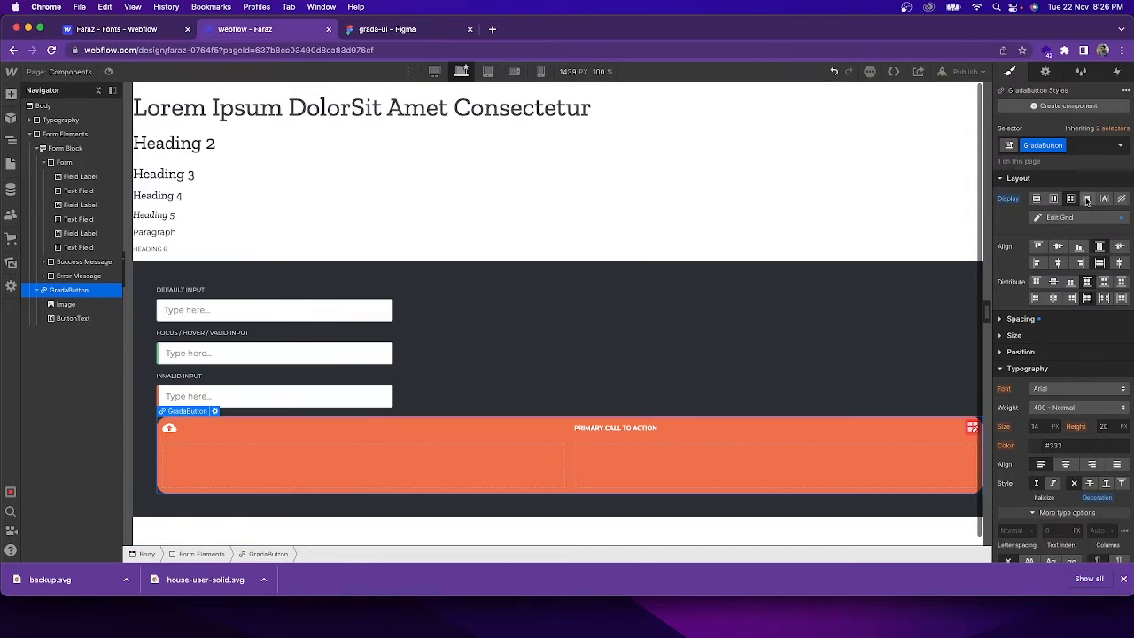
{"action": "left_click", "coordinate": [1087, 200]}
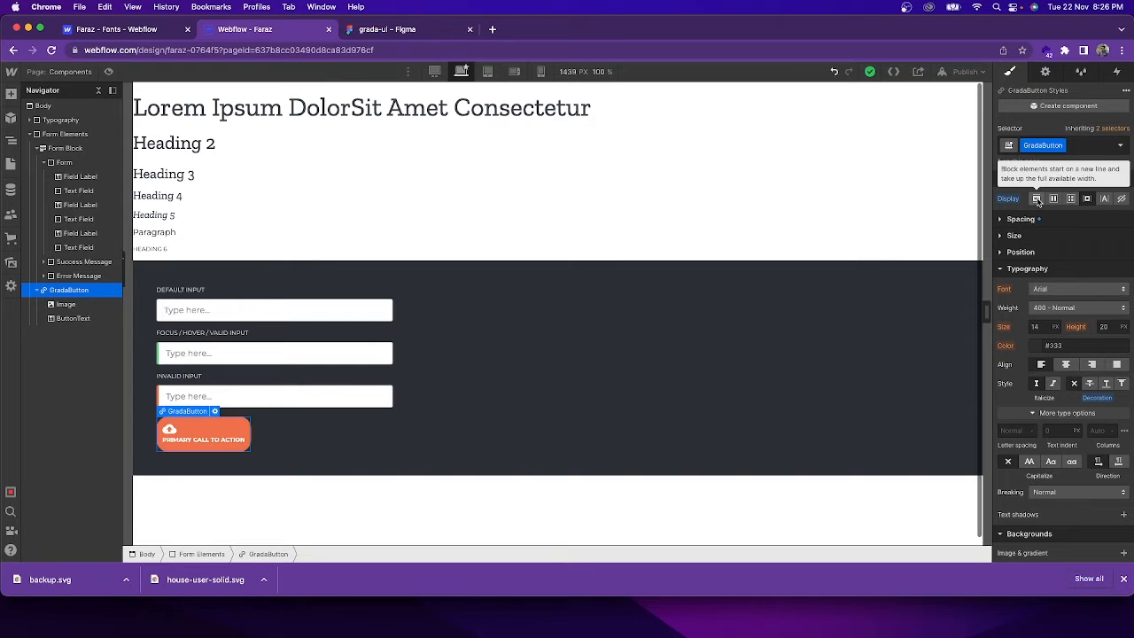
{"action": "left_click", "coordinate": [1037, 200]}
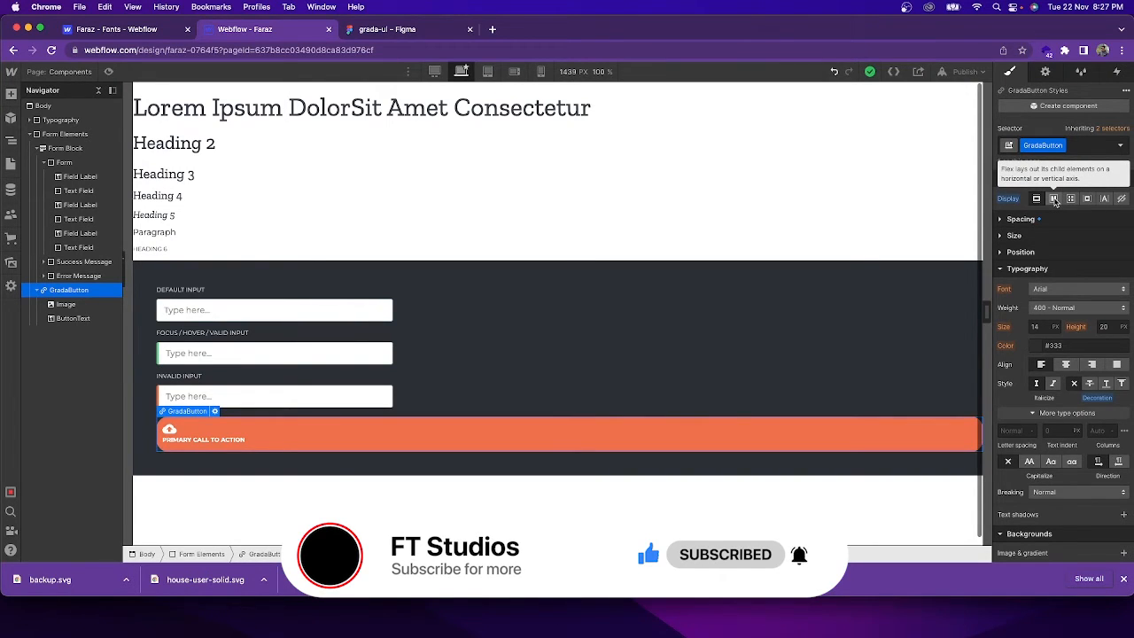
{"action": "left_click", "coordinate": [1054, 200]}
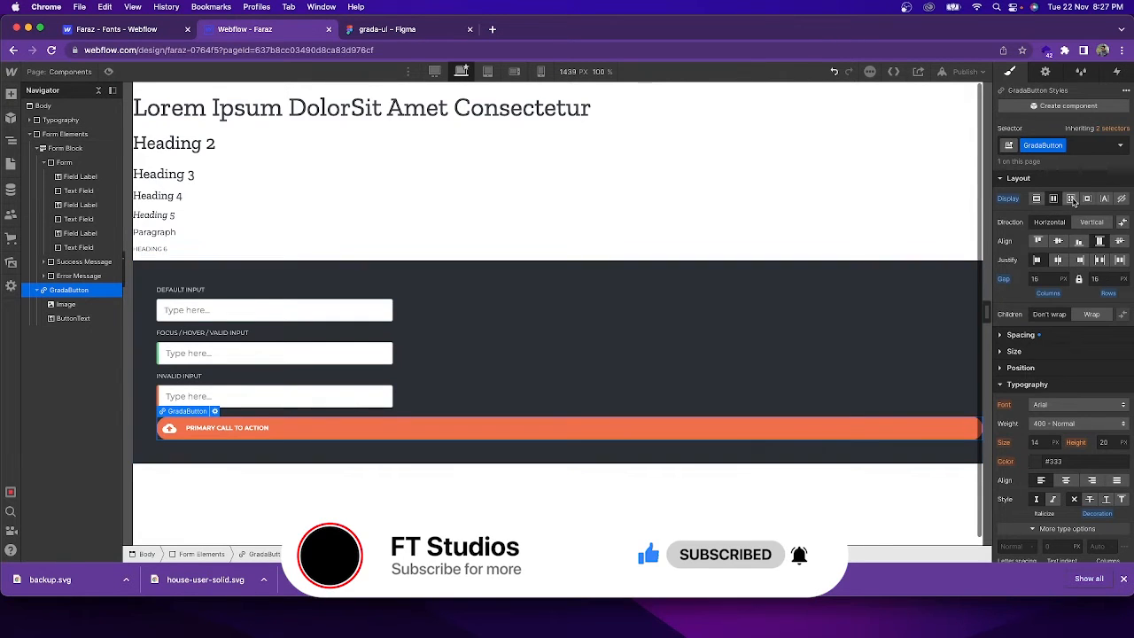
{"action": "left_click", "coordinate": [1072, 201]}
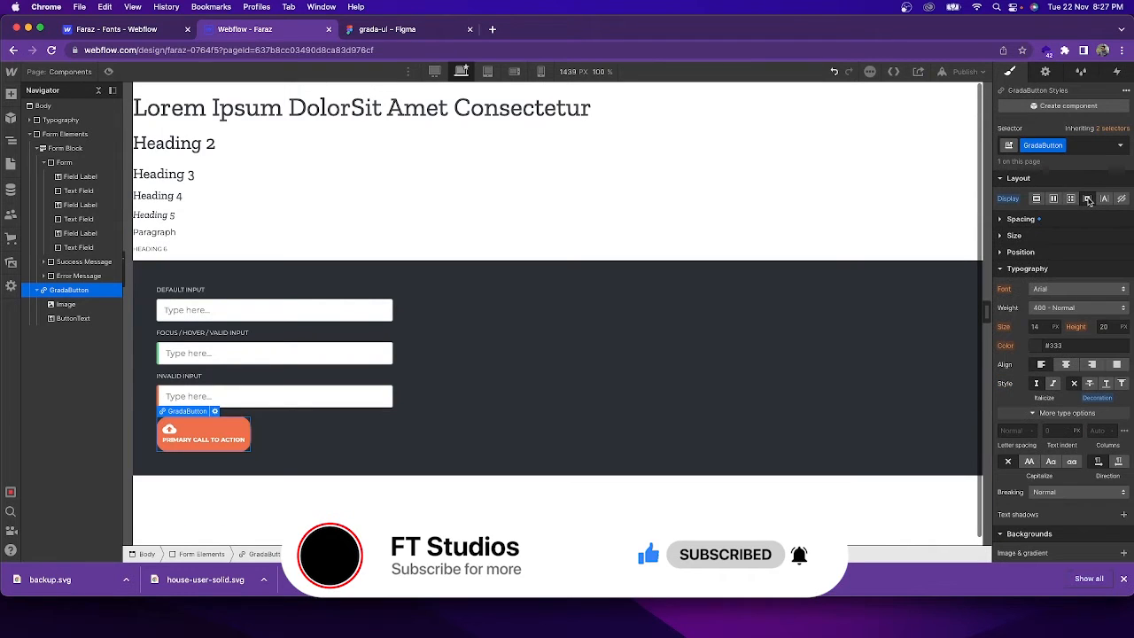
{"action": "left_click", "coordinate": [1087, 199]}
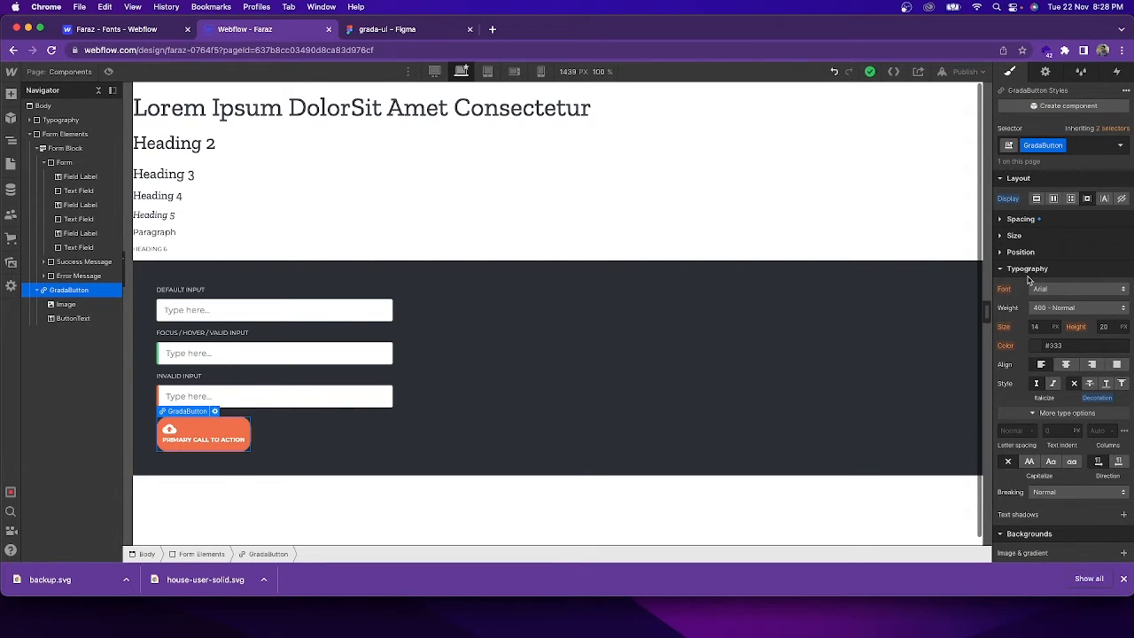
- Set ButtonText's display to inline-block to place the label beside the icon image
{"action": "left_click", "coordinate": [1060, 414]}
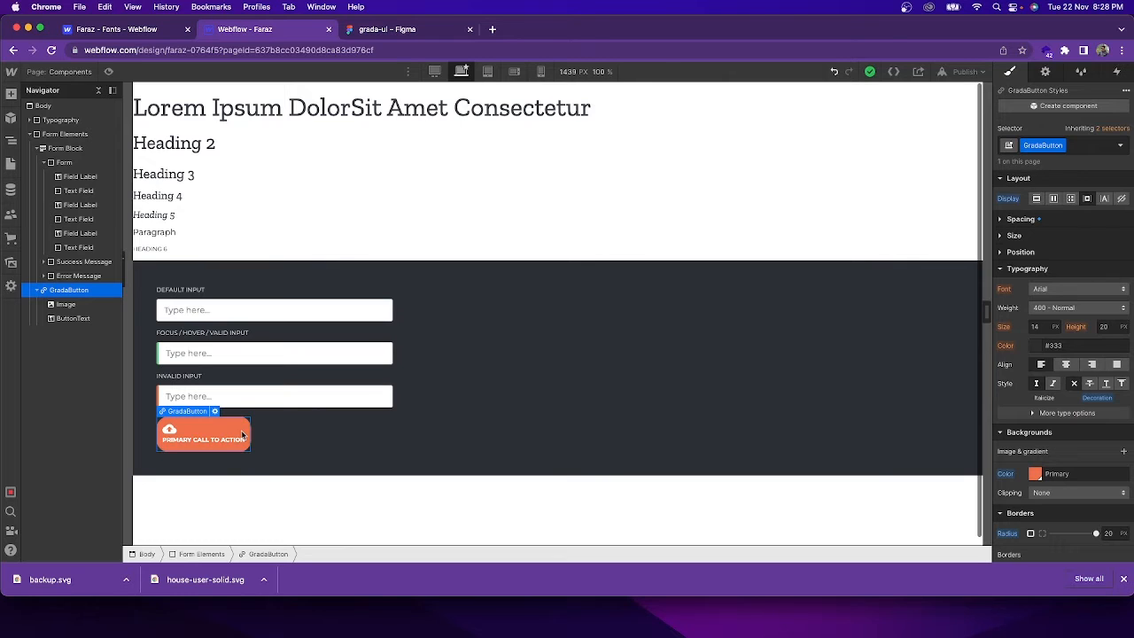
{"action": "left_click", "coordinate": [87, 306]}
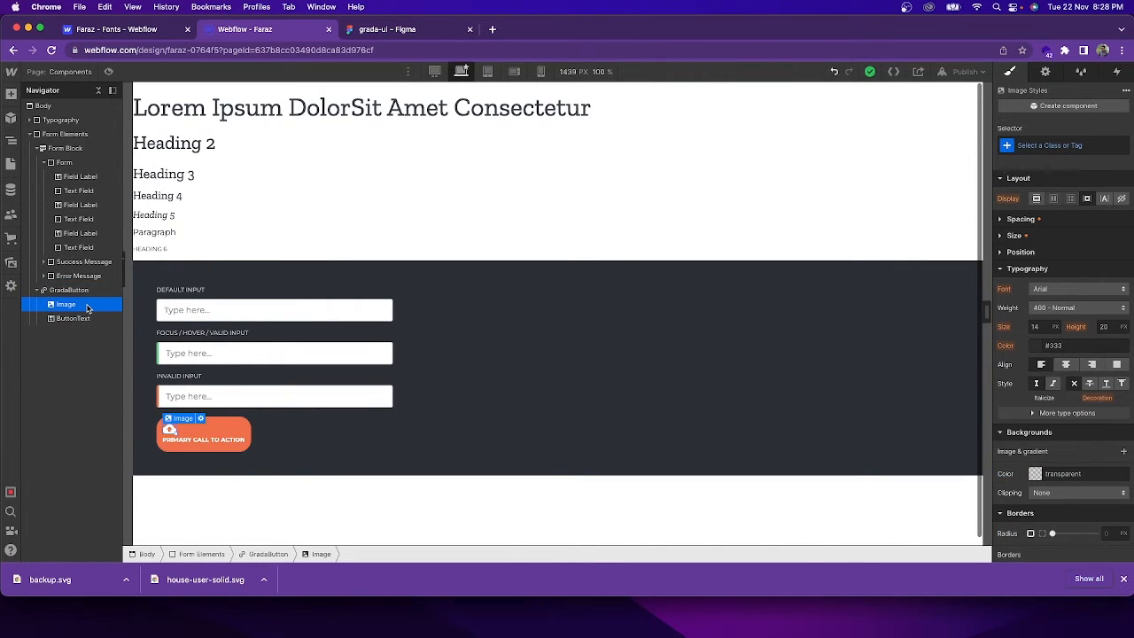
{"action": "left_click", "coordinate": [85, 320]}
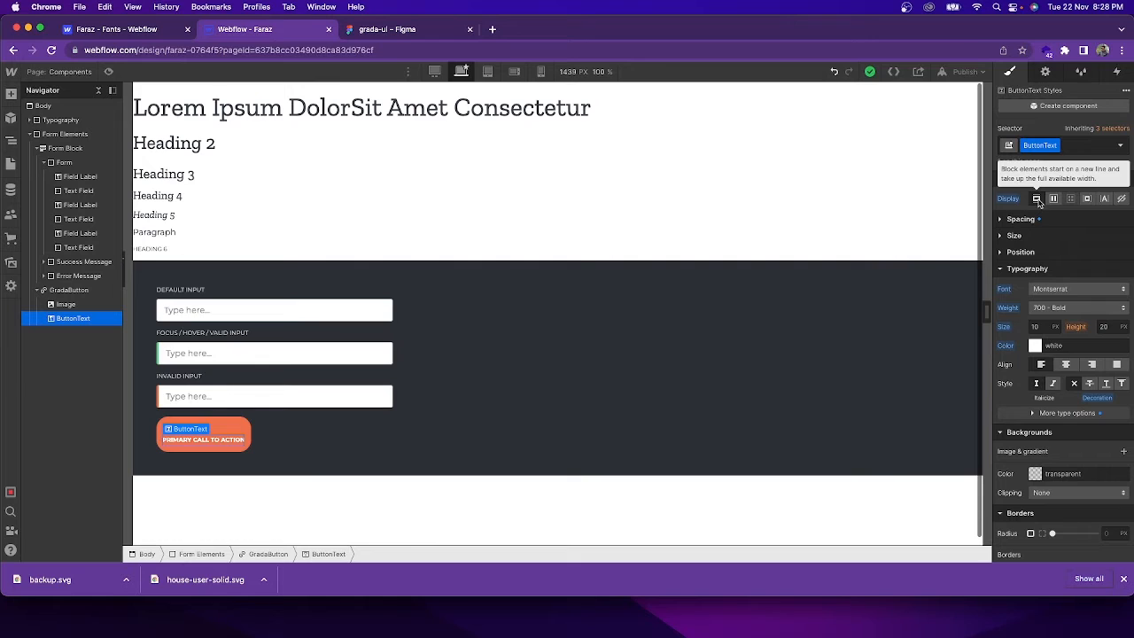
{"action": "left_click", "coordinate": [1089, 200]}
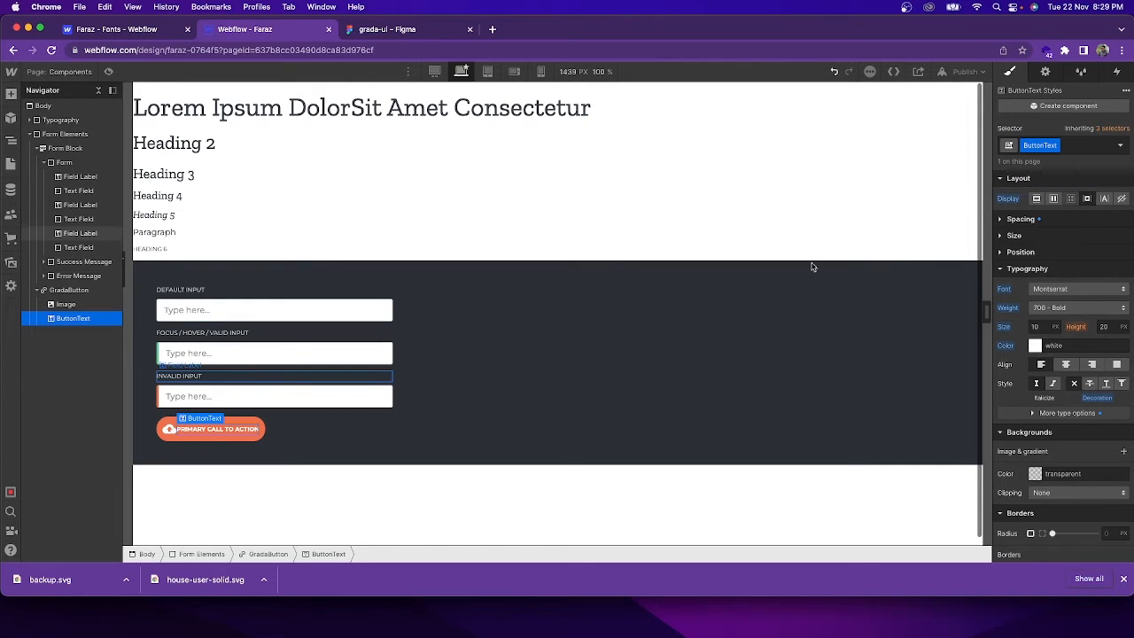
{"action": "left_click", "coordinate": [91, 305]}
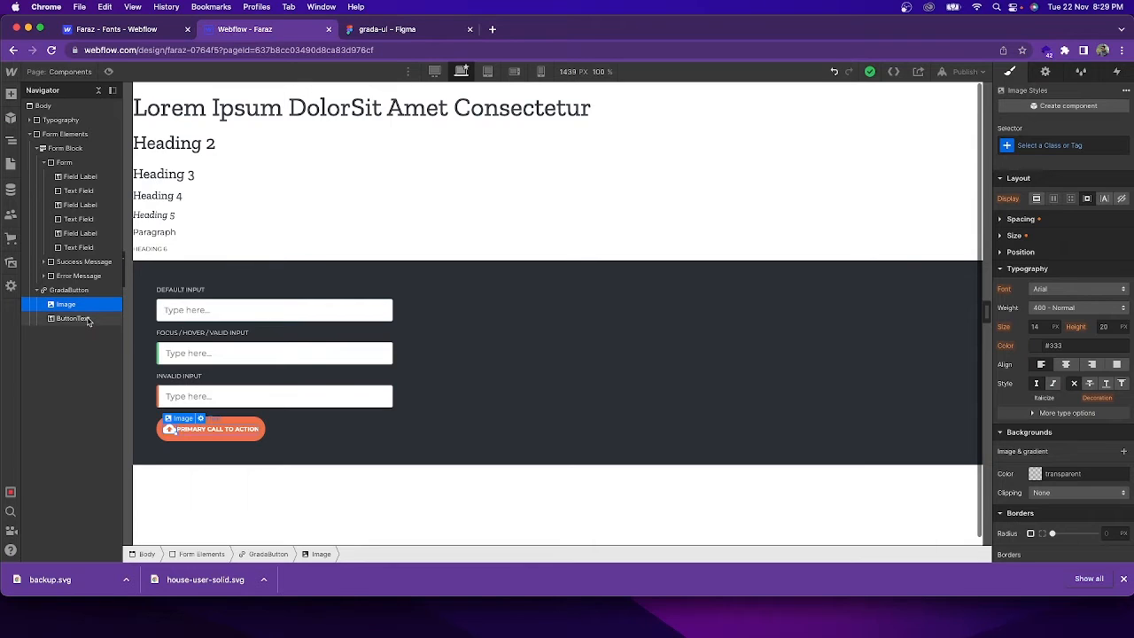
{"action": "left_click", "coordinate": [88, 320]}
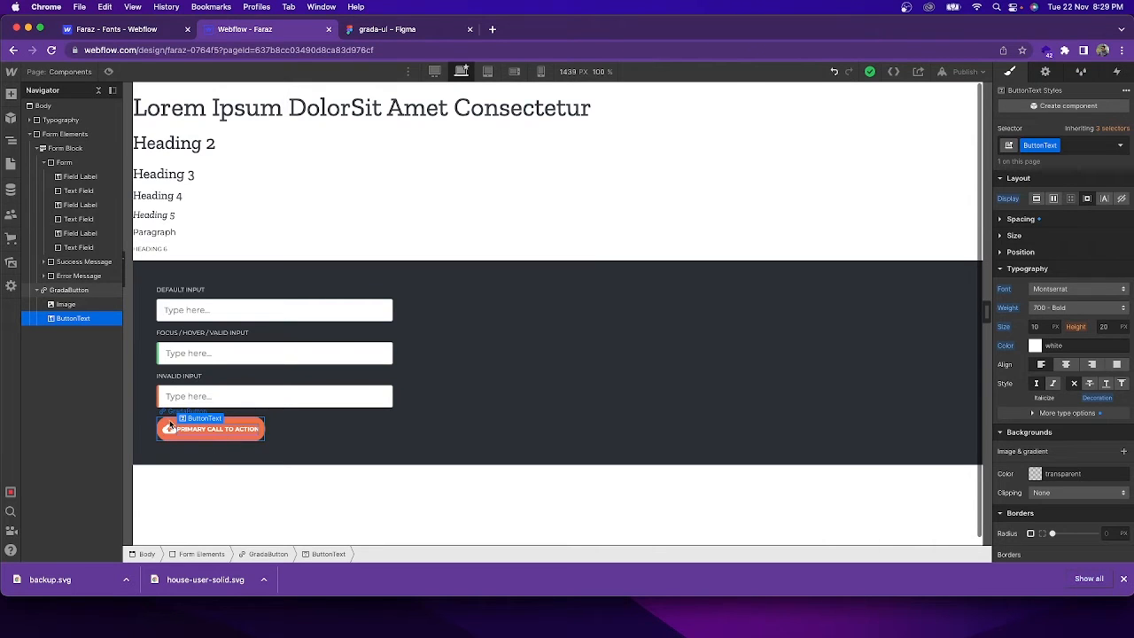
{"action": "left_click", "coordinate": [71, 291]}
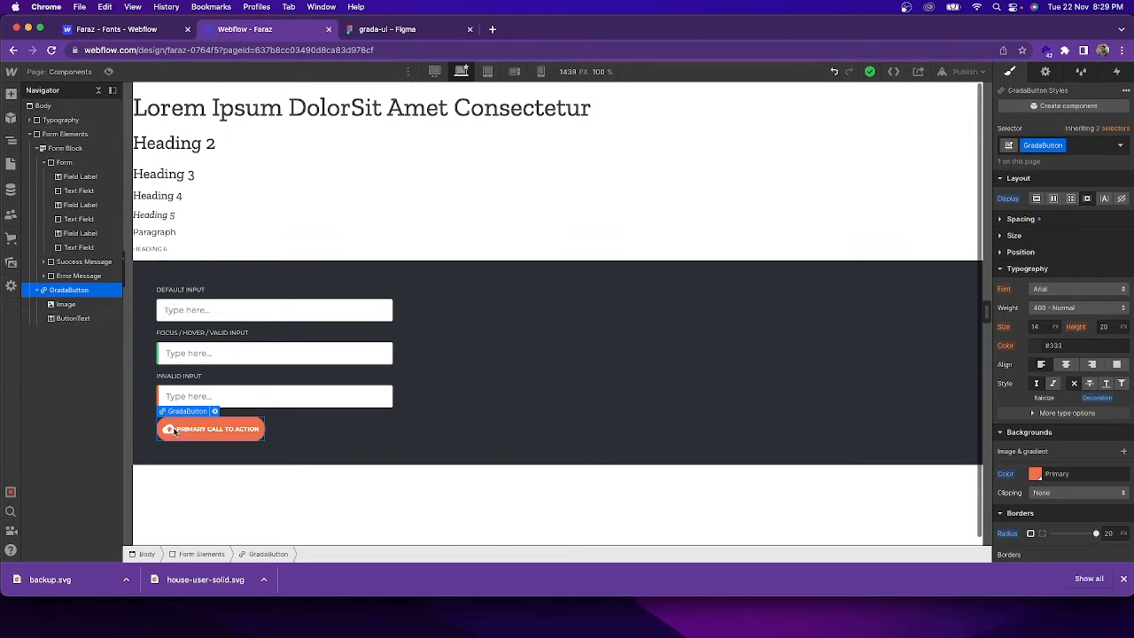
- Set ButtonText's left padding to 10 px and compare the button with the primary call-to-action button in Figma
{"action": "left_click", "coordinate": [74, 318]}
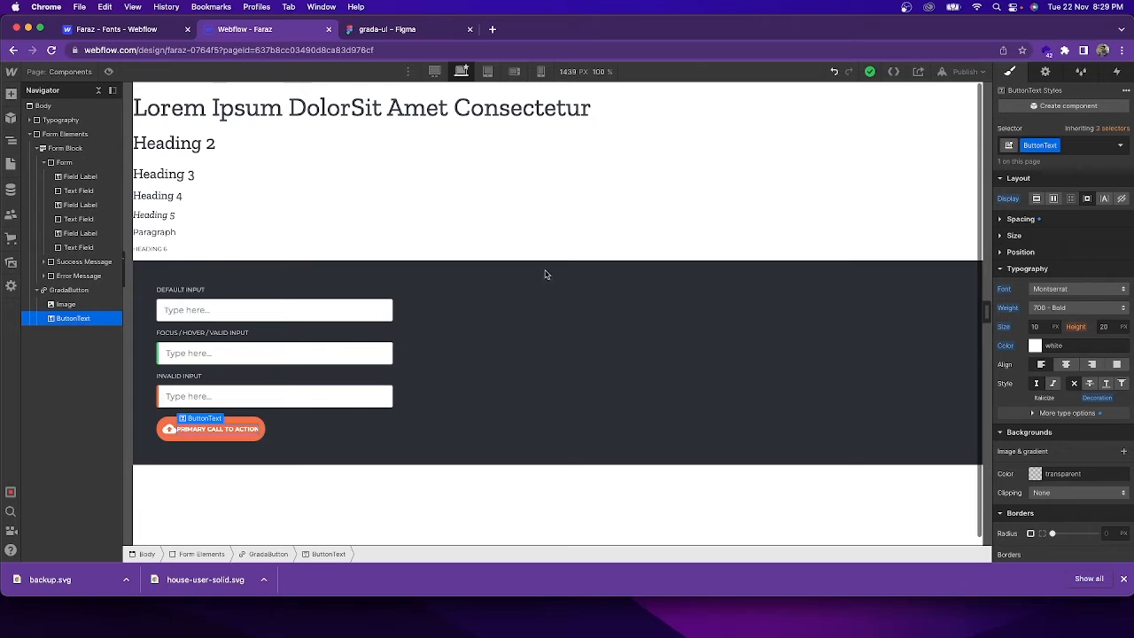
{"action": "left_click", "coordinate": [1020, 219]}
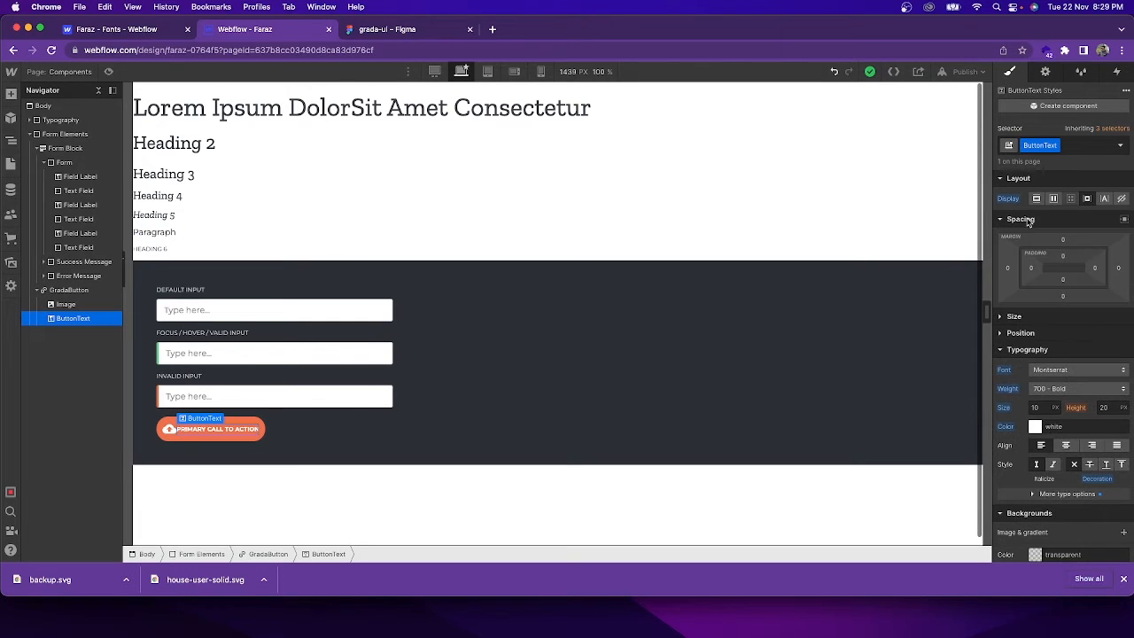
{"action": "left_click", "coordinate": [1031, 269]}
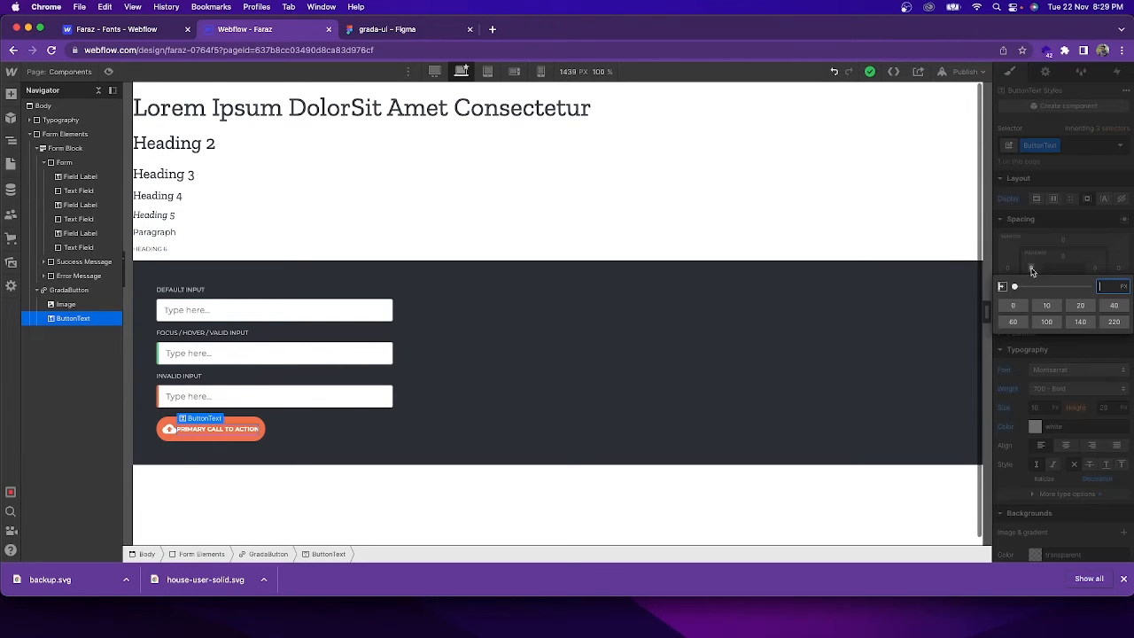
{"action": "left_click", "coordinate": [1054, 307]}
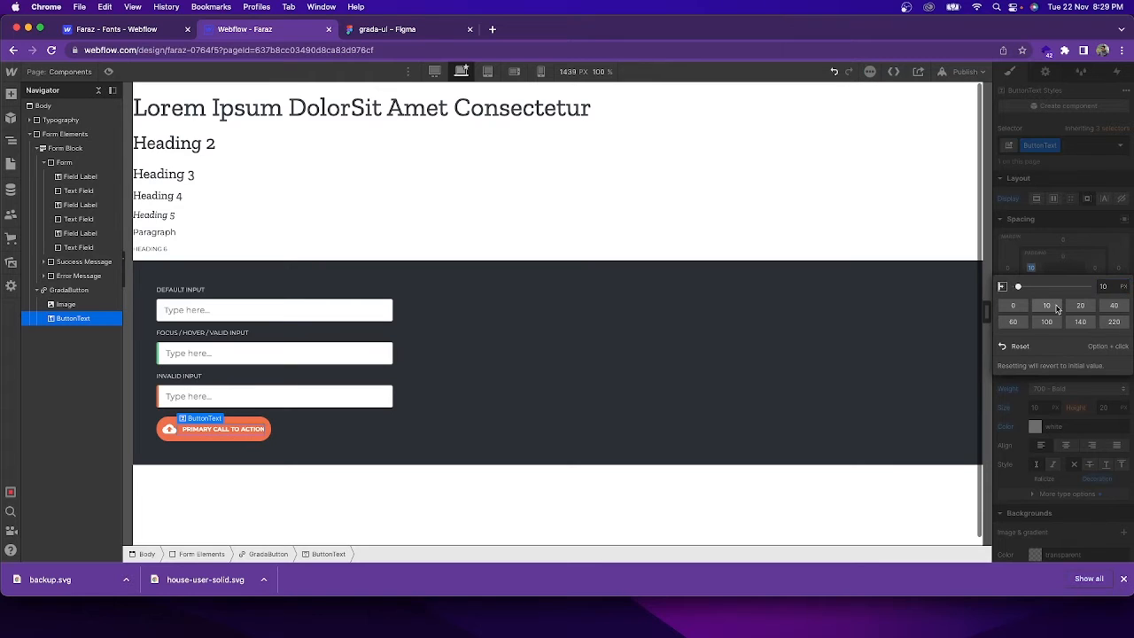
{"action": "left_click", "coordinate": [1030, 270]}
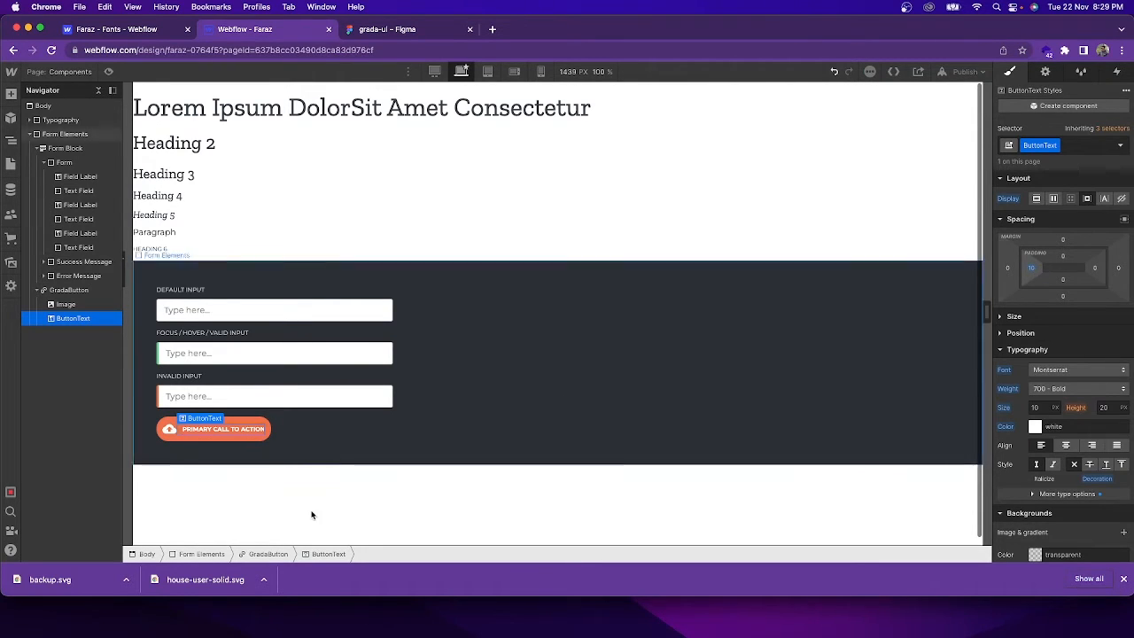
{"action": "left_click", "coordinate": [314, 440]}
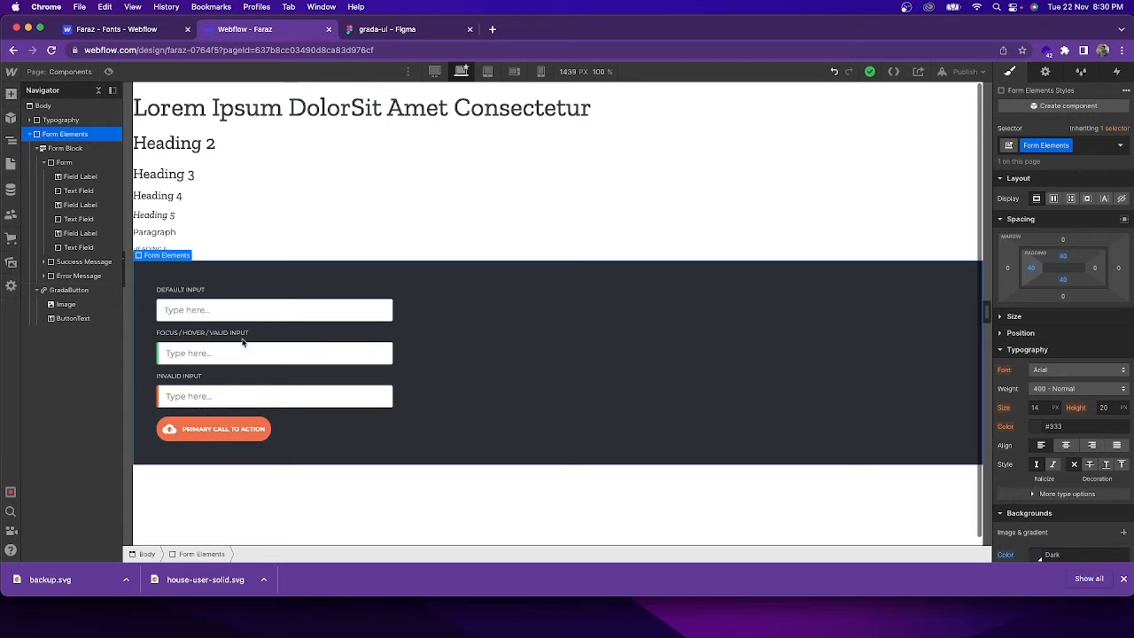
{"action": "left_click", "coordinate": [378, 29]}
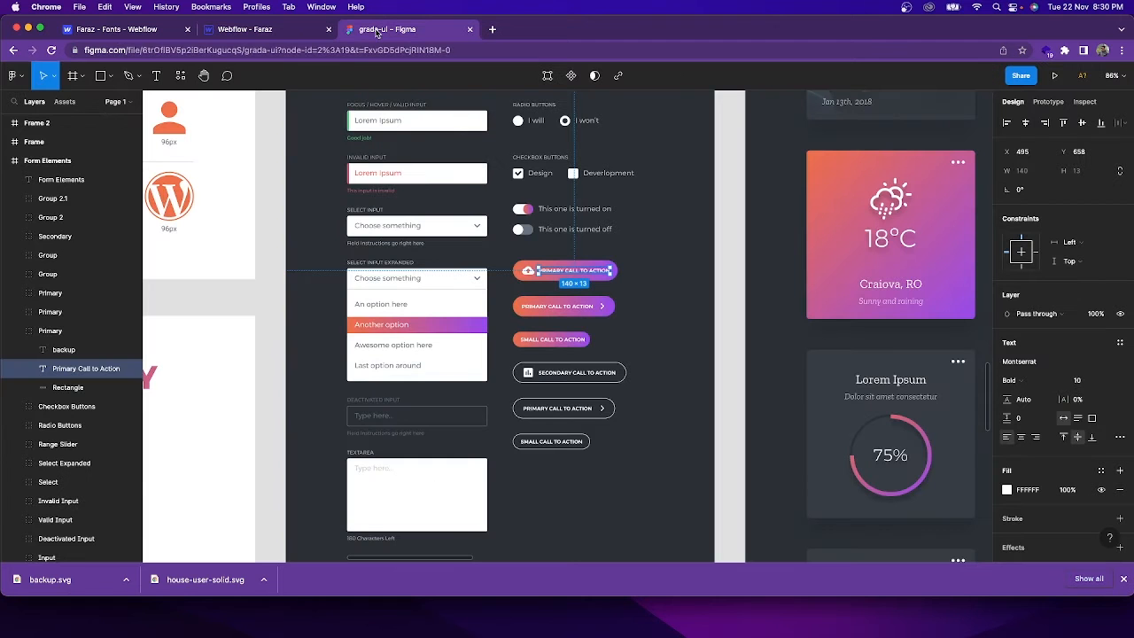
{"action": "left_click", "coordinate": [658, 278]}
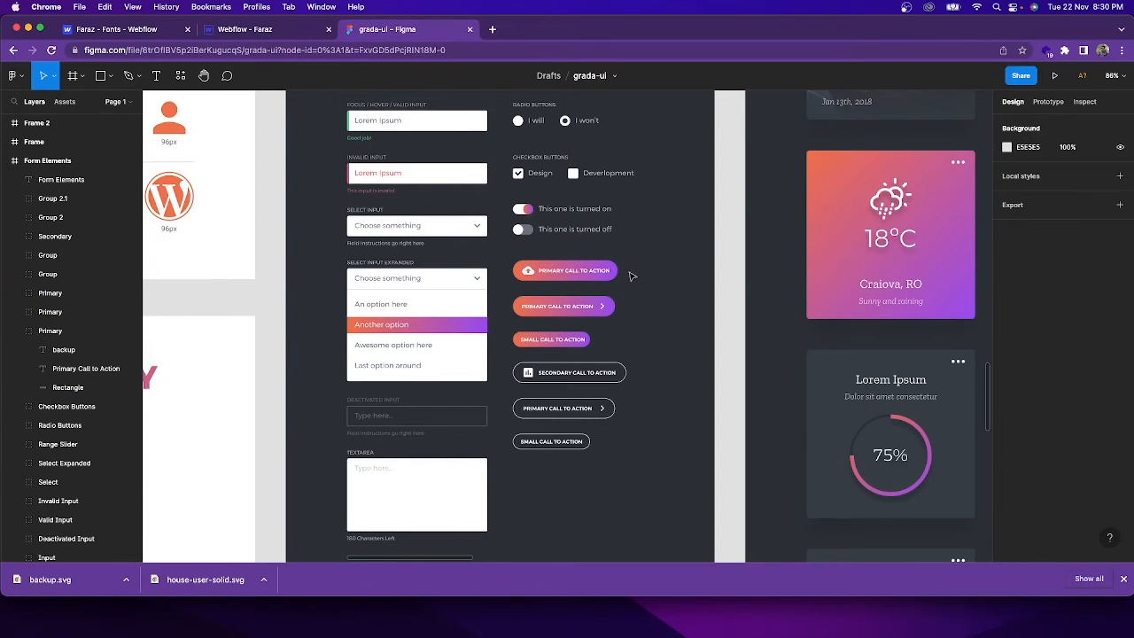
- Compare the button with Figma's primary call-to-action and set GradaButton's left and right padding to 20 px in Webflow
{"action": "scroll", "coordinate": [631, 270], "scroll_direction": "up", "scroll_amount": 5}
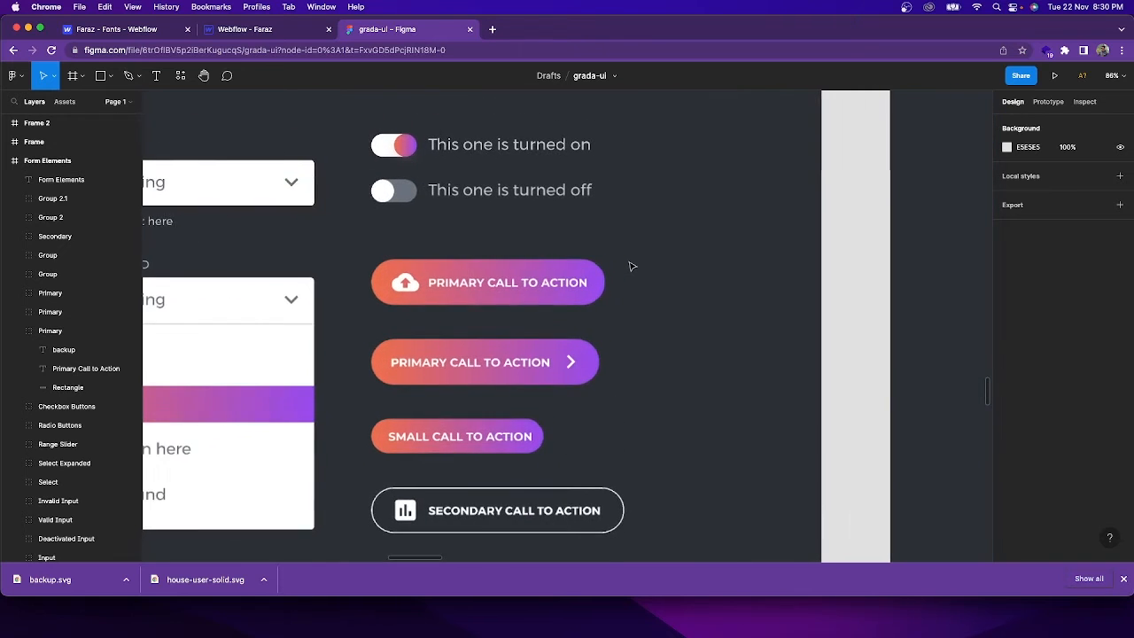
{"action": "left_click", "coordinate": [286, 31]}
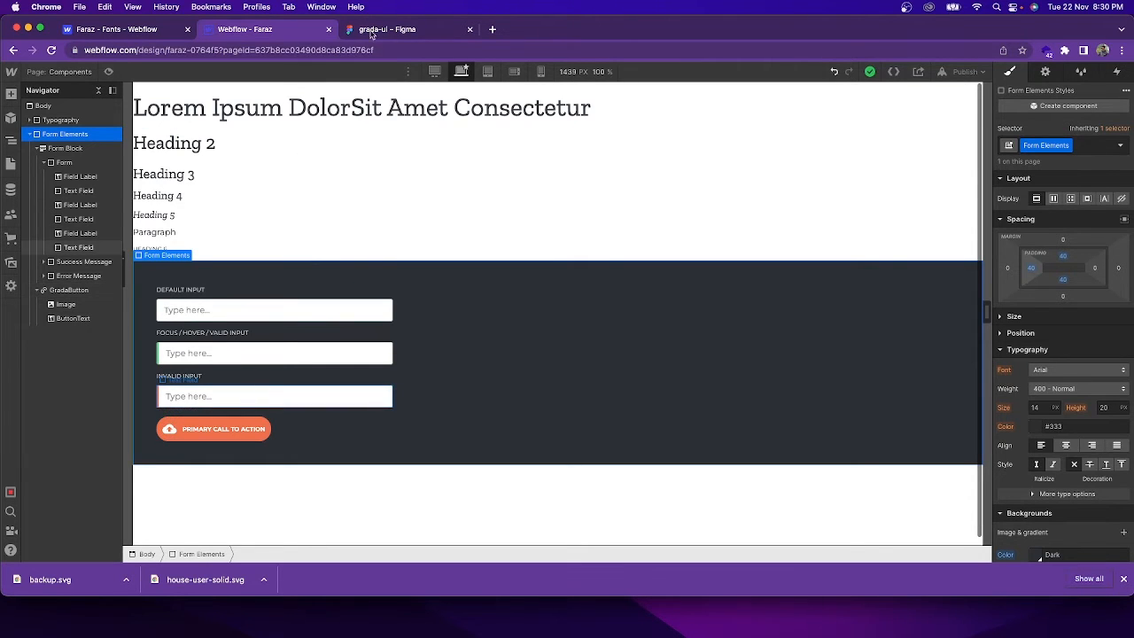
{"action": "left_click", "coordinate": [433, 29]}
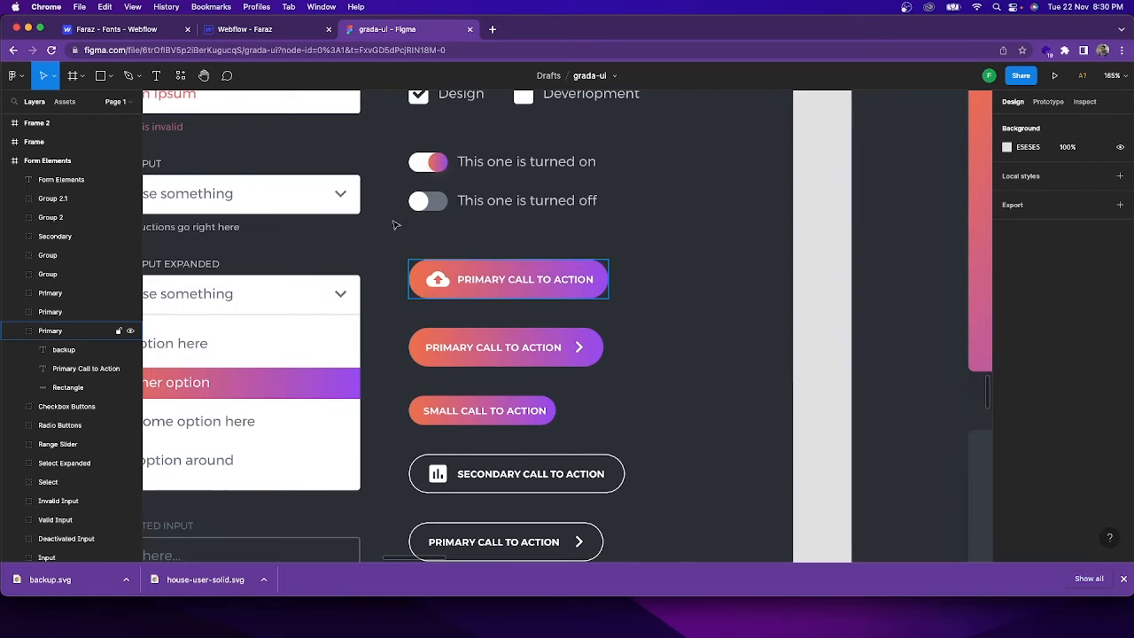
{"action": "left_click", "coordinate": [298, 36]}
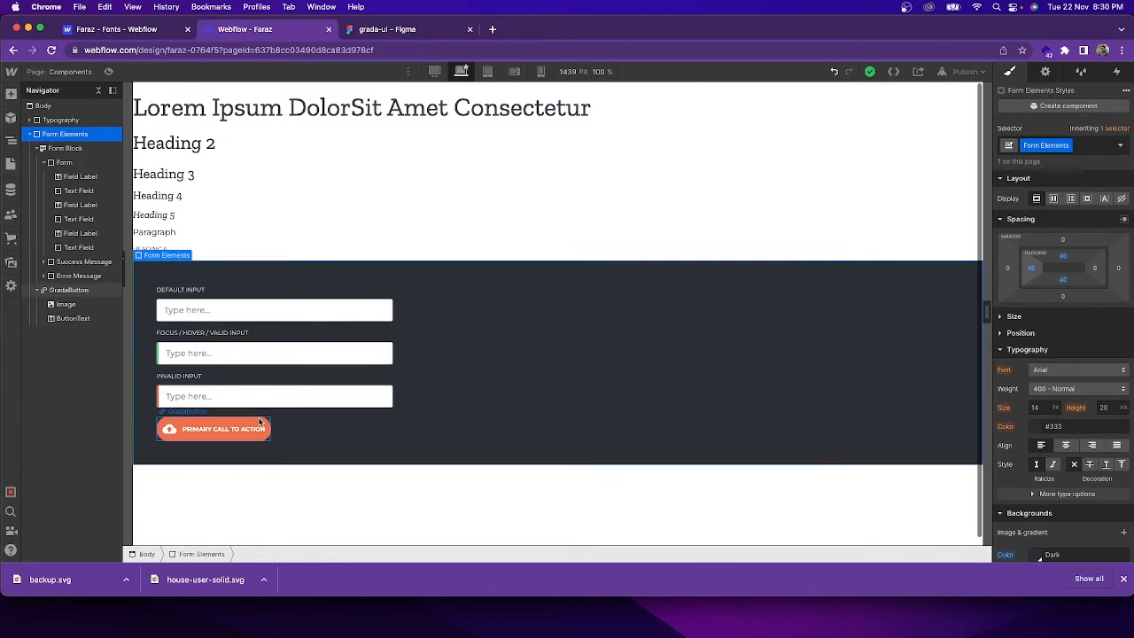
{"action": "left_click", "coordinate": [79, 290]}
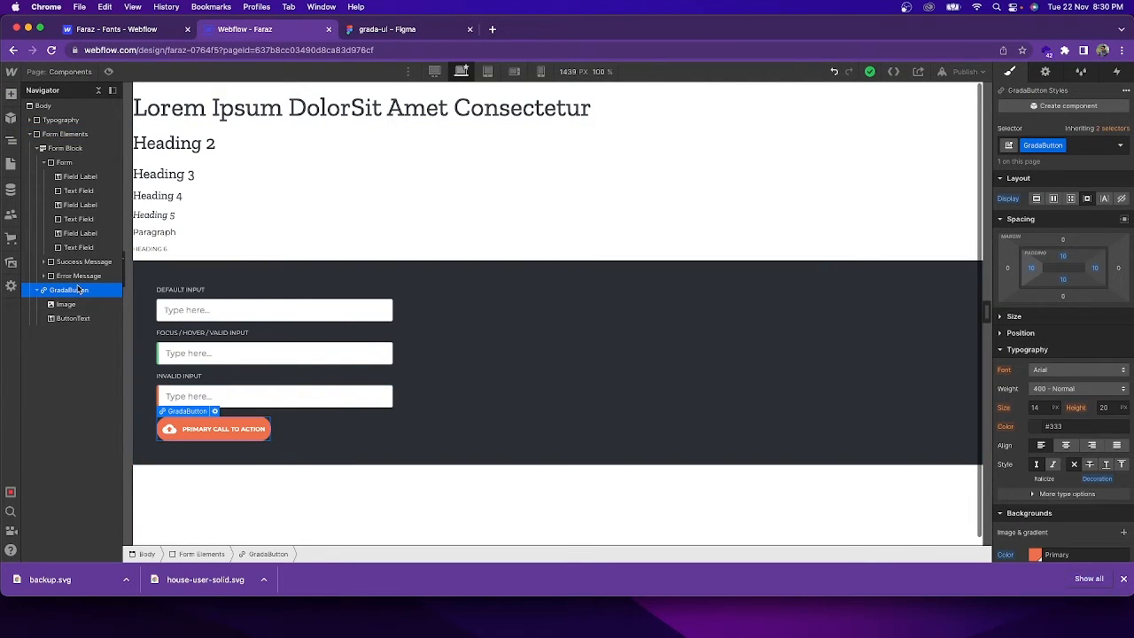
{"action": "left_click", "coordinate": [1031, 267]}
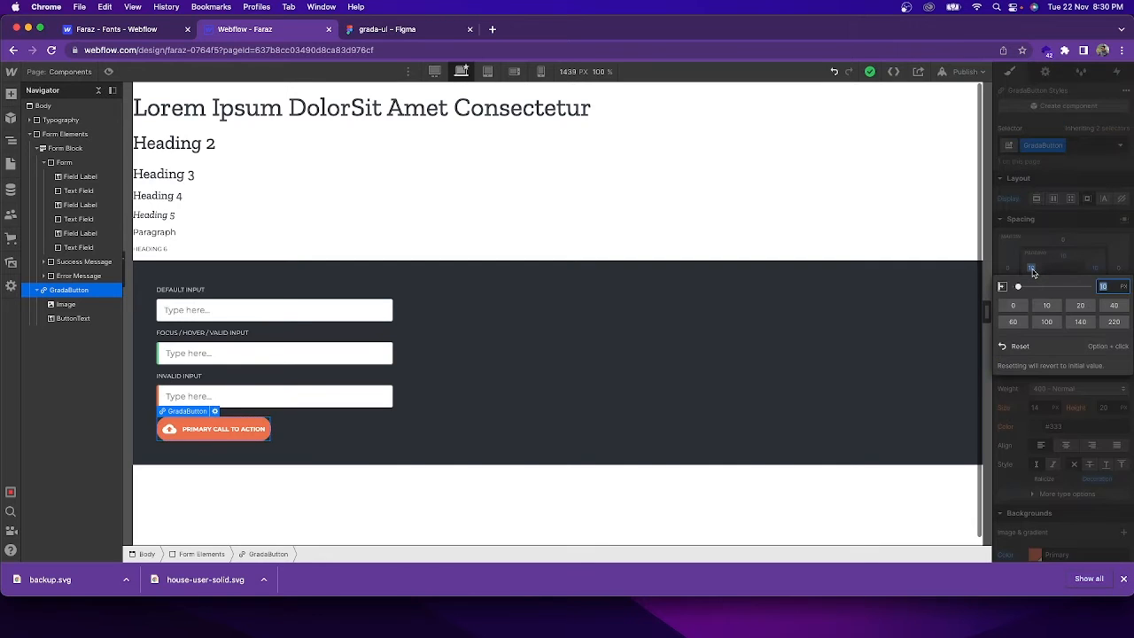
{"action": "left_click", "coordinate": [1080, 304]}
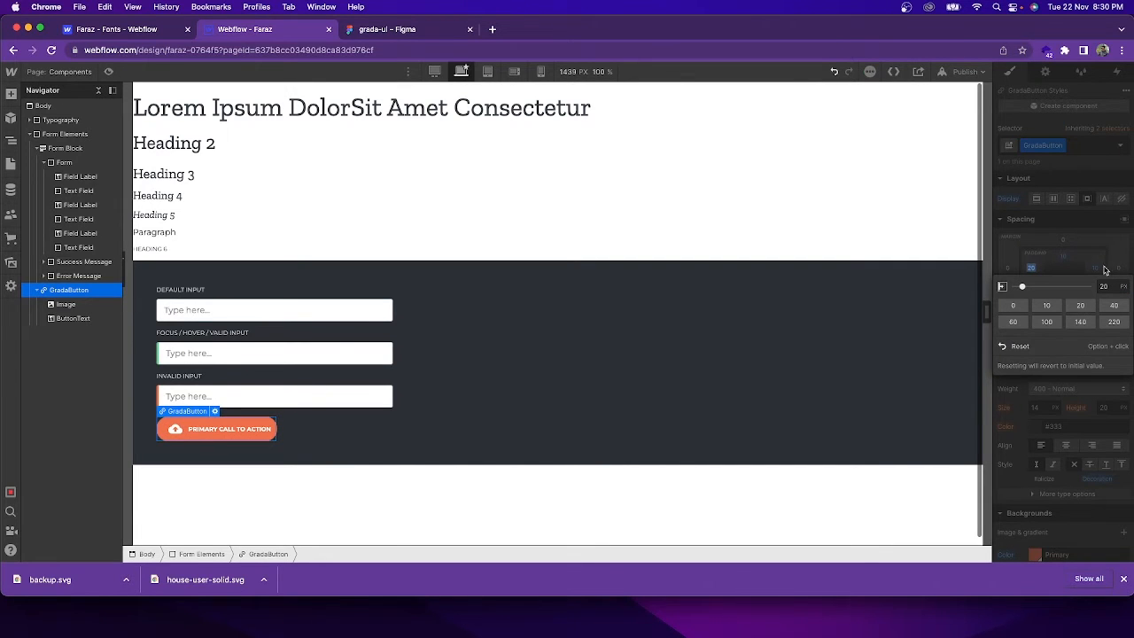
{"action": "left_click", "coordinate": [1095, 268]}
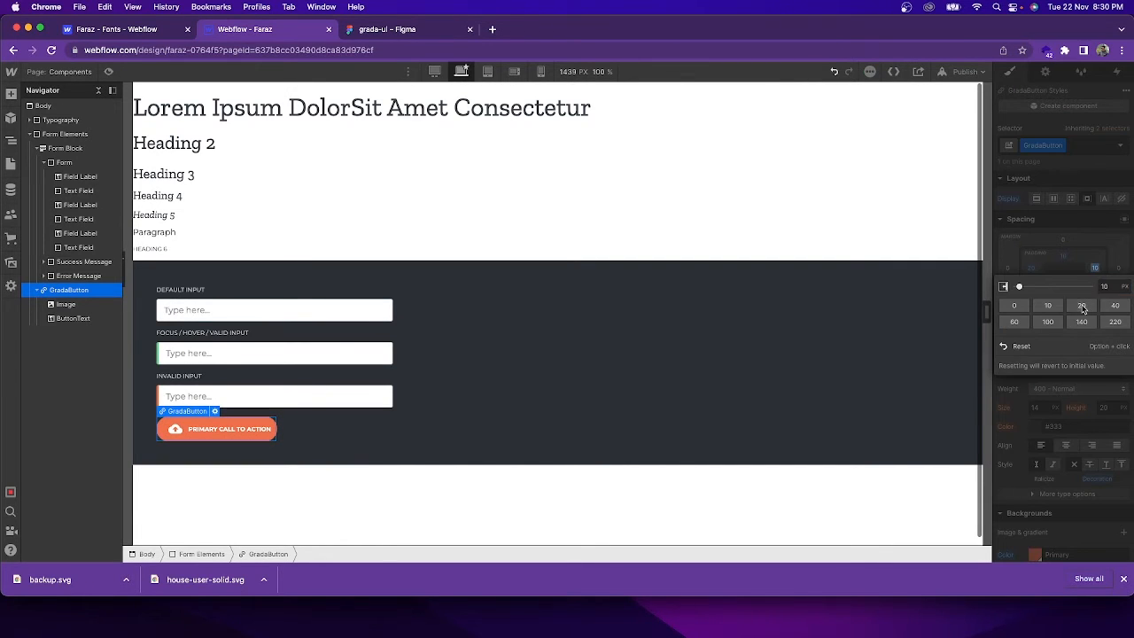
{"action": "left_click", "coordinate": [1082, 305]}
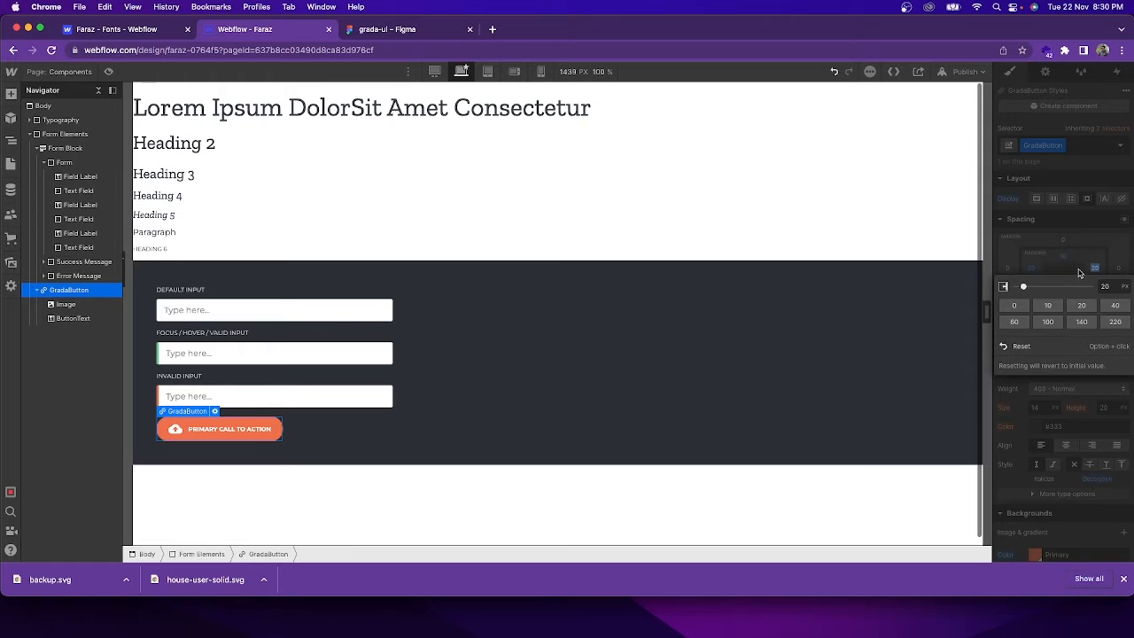
{"action": "left_click", "coordinate": [432, 429]}
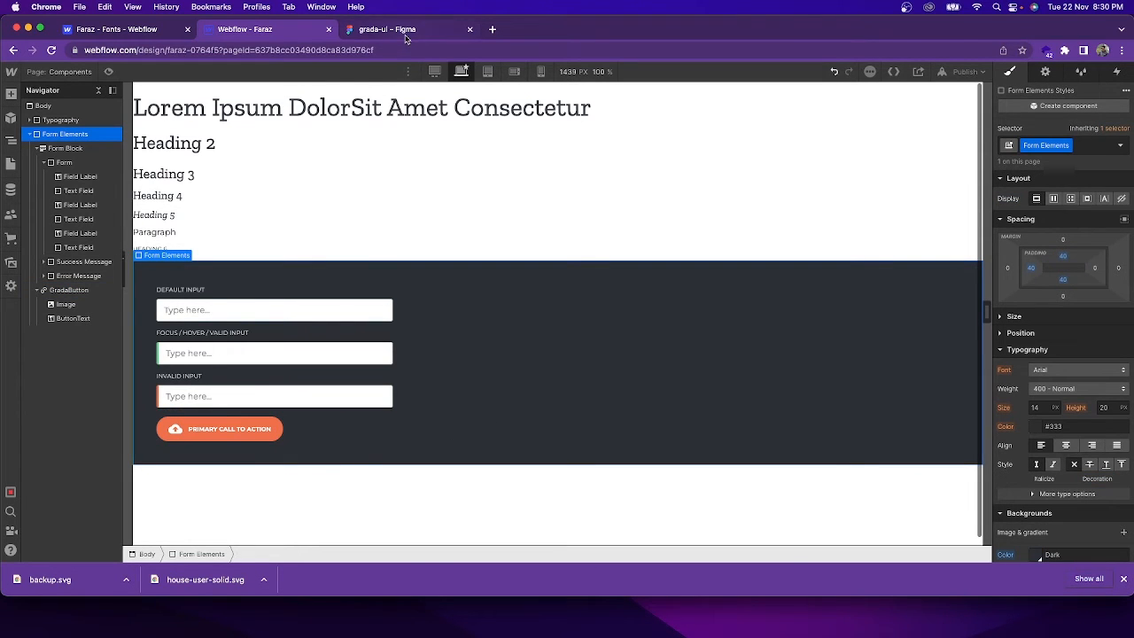
- Compare the Webflow button with the primary call-to-action group in Figma and examine the design's colour swatches and form element gradients
{"action": "left_click", "coordinate": [406, 36]}
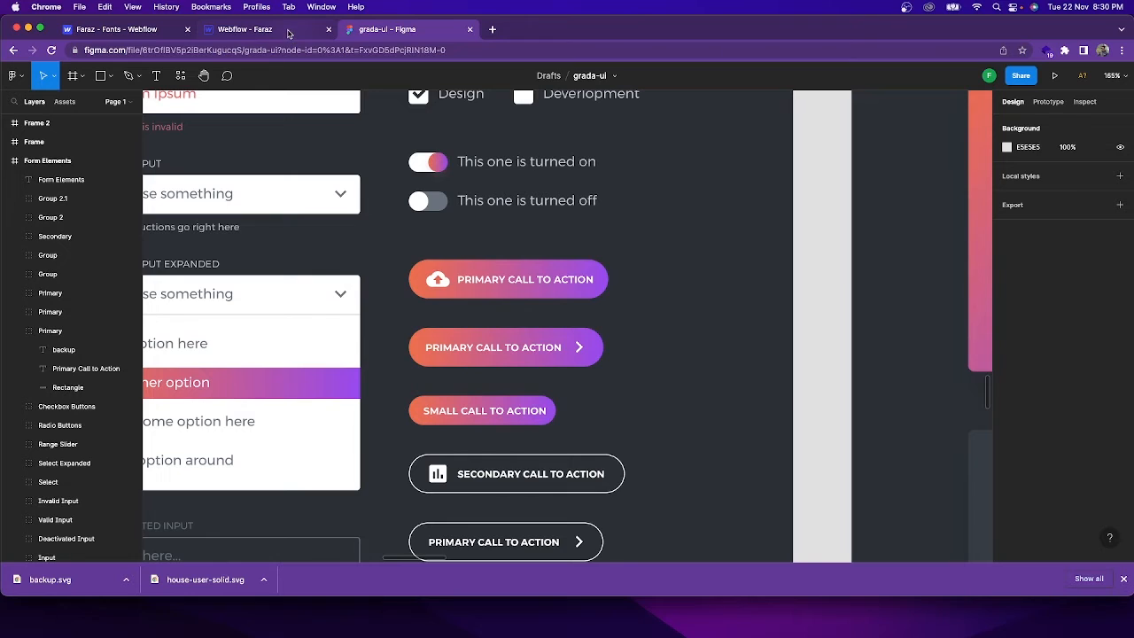
{"action": "left_click", "coordinate": [417, 283]}
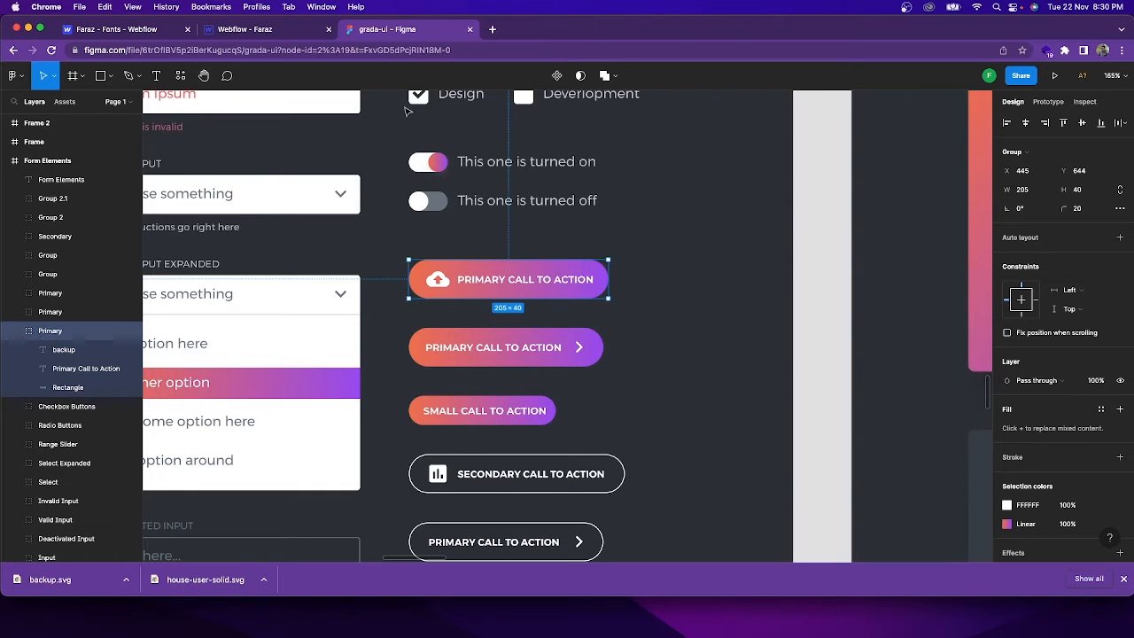
{"action": "left_click", "coordinate": [268, 32]}
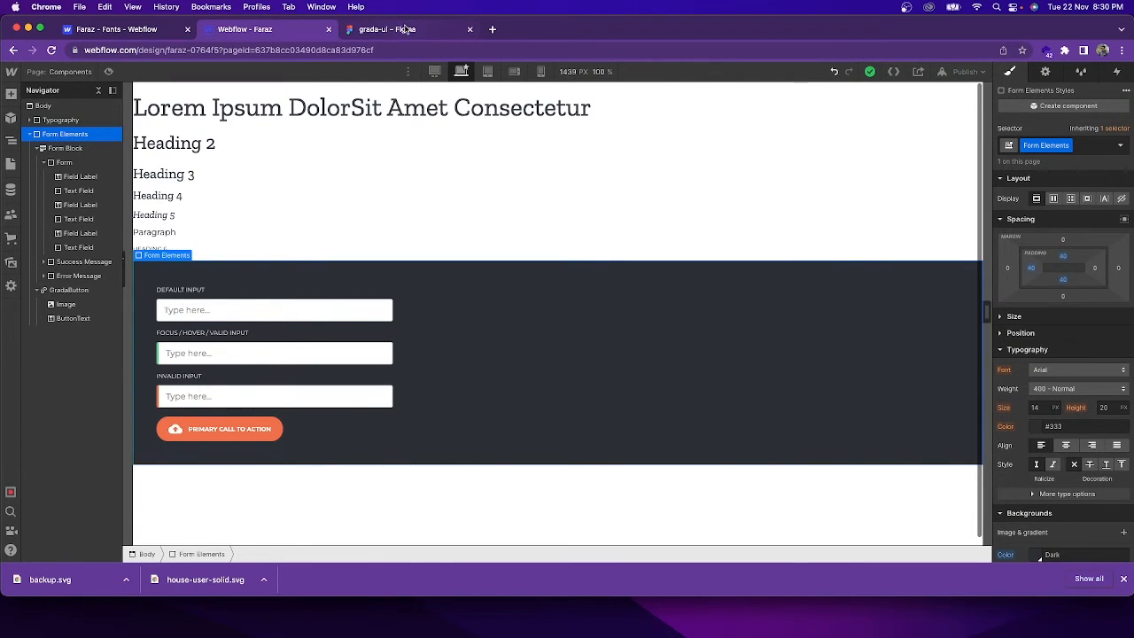
{"action": "left_click", "coordinate": [404, 29]}
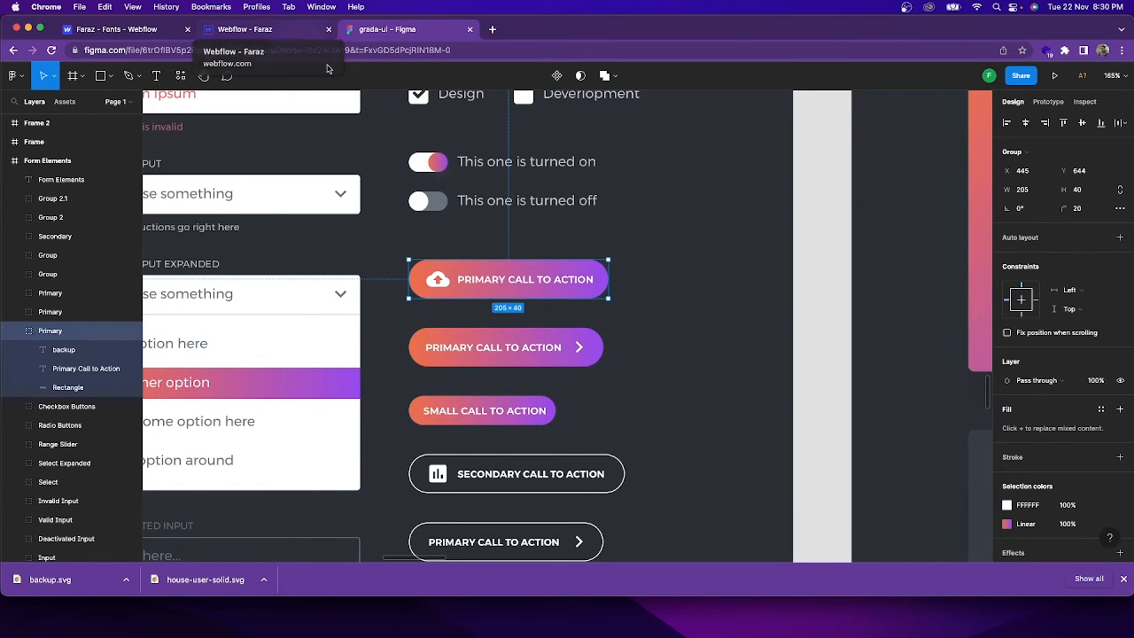
{"action": "scroll", "coordinate": [373, 155], "scroll_direction": "up", "scroll_amount": 5}
{"action": "scroll", "coordinate": [373, 155], "scroll_direction": "left", "scroll_amount": 8}
{"action": "scroll", "coordinate": [372, 155], "scroll_direction": "up", "scroll_amount": 10}
{"action": "scroll", "coordinate": [373, 155], "scroll_direction": "left", "scroll_amount": 5}
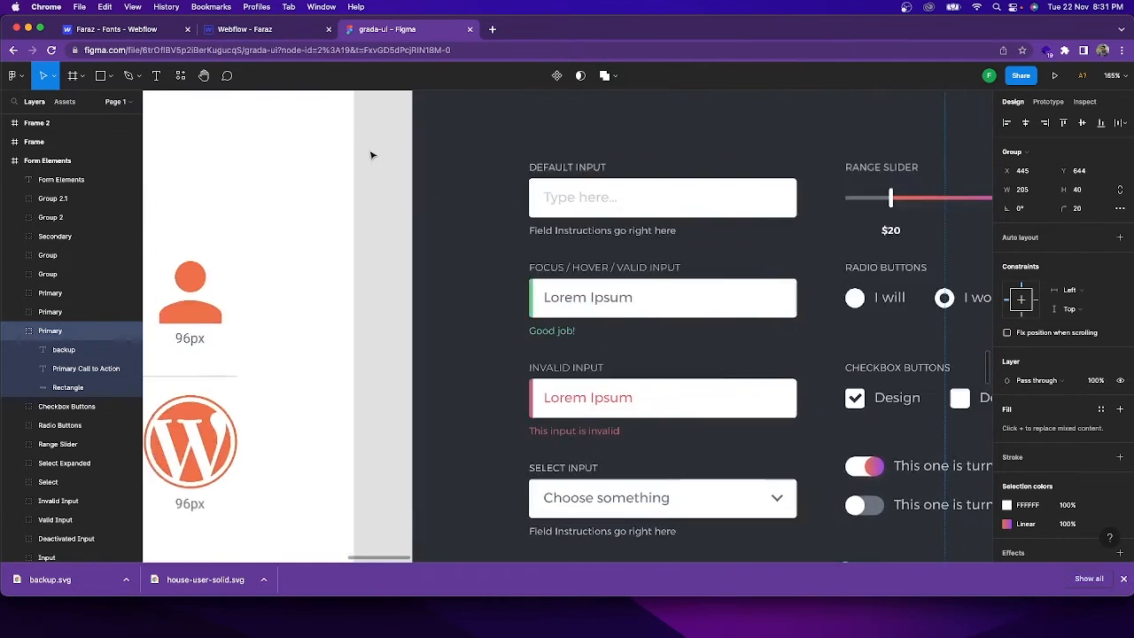
{"action": "scroll", "coordinate": [372, 155], "scroll_direction": "up", "scroll_amount": 6}
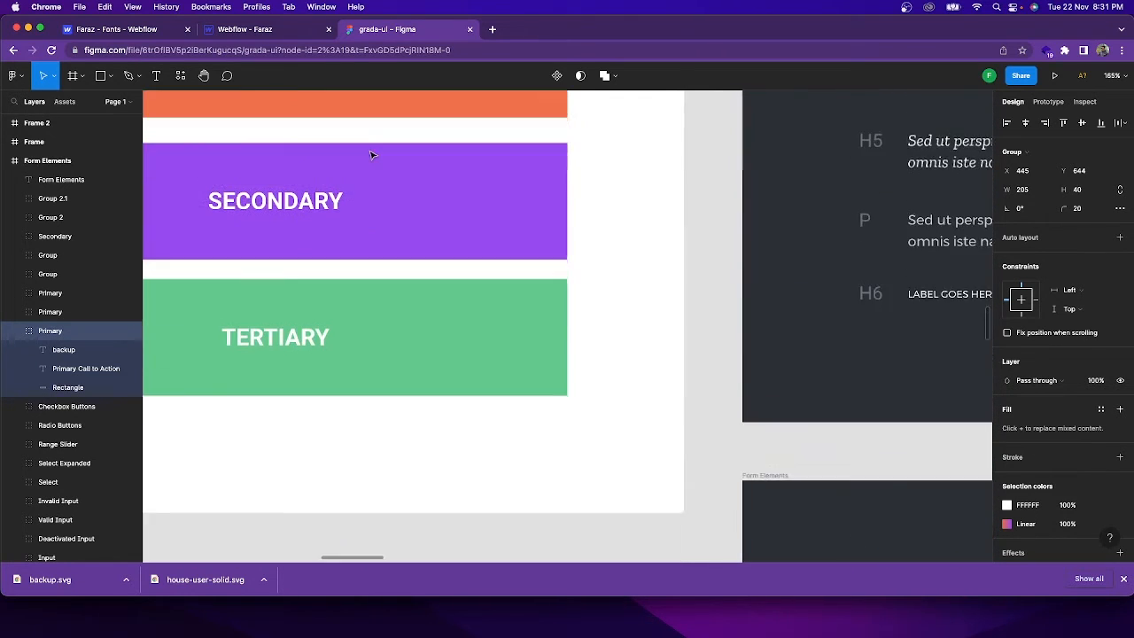
{"action": "scroll", "coordinate": [372, 155], "scroll_direction": "down", "scroll_amount": 3, "text": "ctrl"}
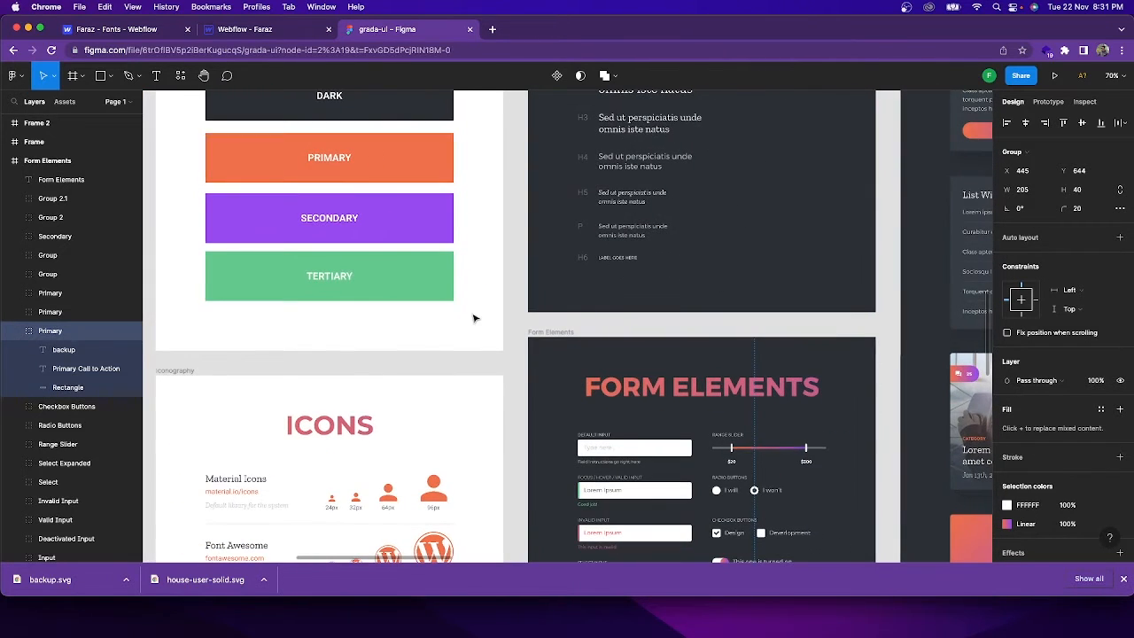
{"action": "scroll", "coordinate": [474, 316], "scroll_direction": "down", "scroll_amount": 5}
{"action": "scroll", "coordinate": [474, 316], "scroll_direction": "right", "scroll_amount": 10}
{"action": "scroll", "coordinate": [474, 317], "scroll_direction": "up", "scroll_amount": 5}
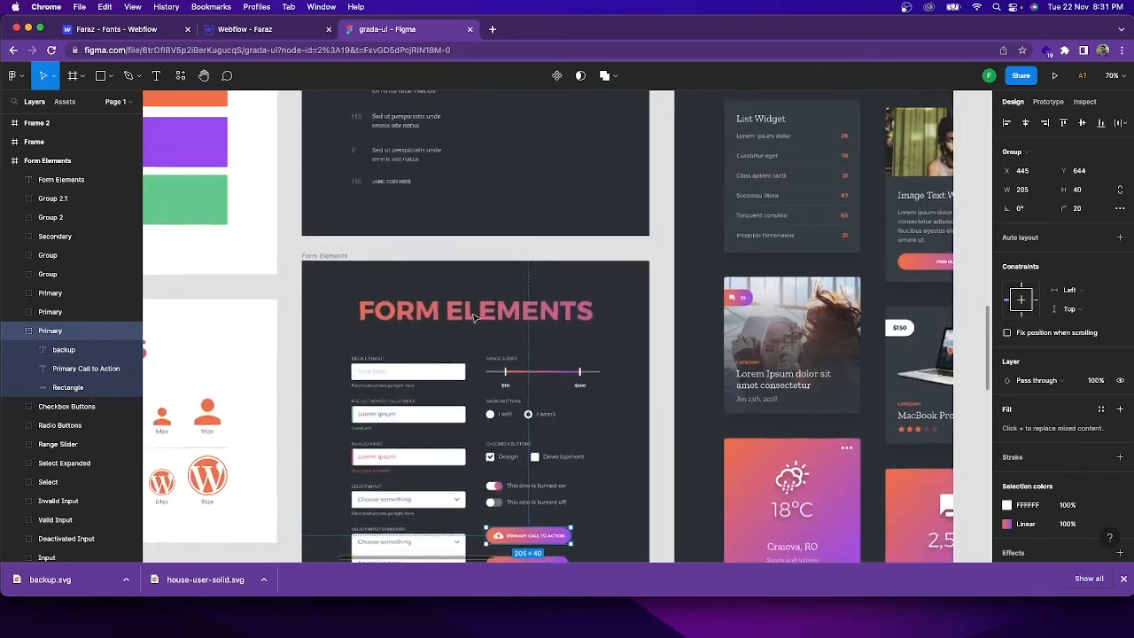
{"action": "scroll", "coordinate": [474, 316], "scroll_direction": "left", "scroll_amount": 3}
{"action": "scroll", "coordinate": [475, 317], "scroll_direction": "down", "scroll_amount": 5}
{"action": "scroll", "coordinate": [475, 317], "scroll_direction": "right", "scroll_amount": 3}
{"action": "scroll", "coordinate": [474, 317], "scroll_direction": "down", "scroll_amount": 5}
{"action": "scroll", "coordinate": [474, 317], "scroll_direction": "right", "scroll_amount": 3}
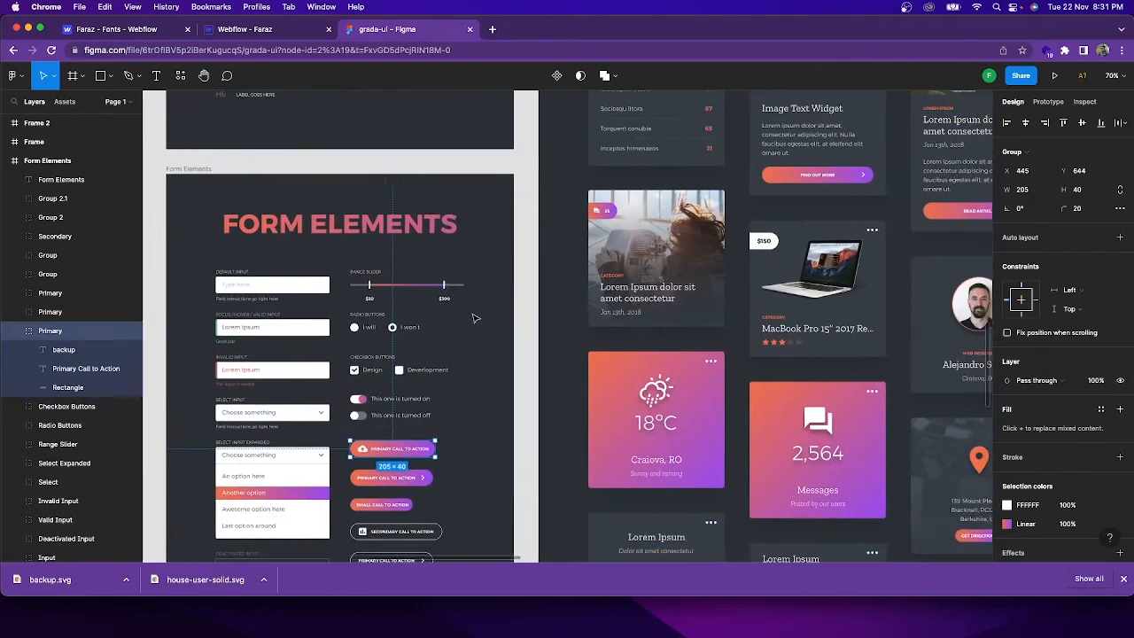
{"action": "scroll", "coordinate": [474, 317], "scroll_direction": "left", "scroll_amount": 2}
{"action": "scroll", "coordinate": [474, 317], "scroll_direction": "up", "scroll_amount": 5, "text": "ctrl"}
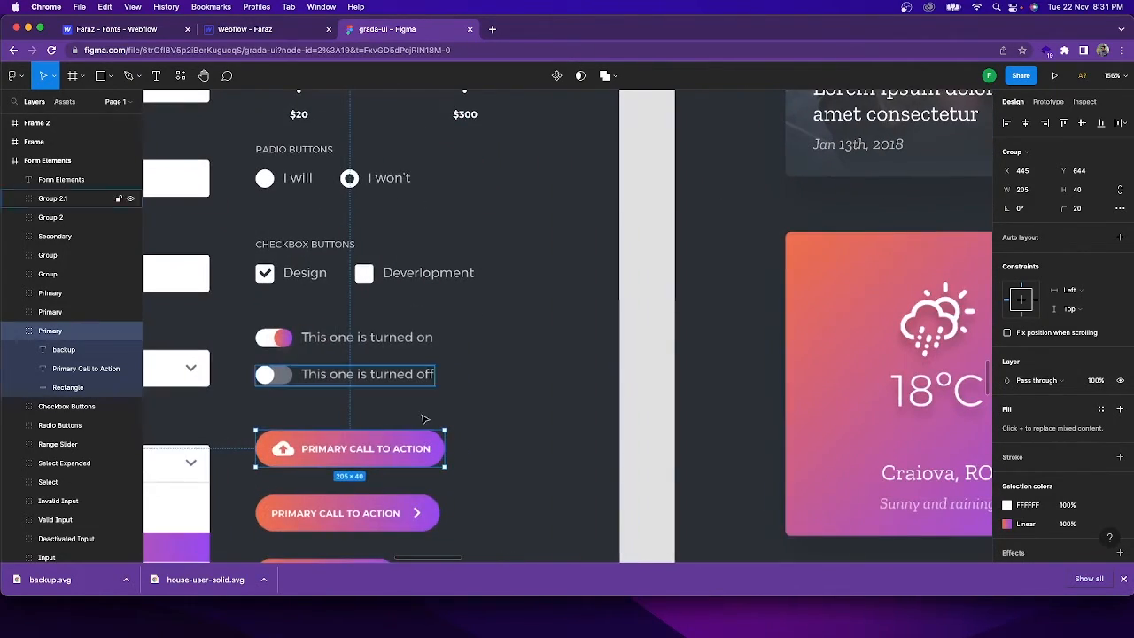
{"action": "scroll", "coordinate": [416, 415], "scroll_direction": "down", "scroll_amount": 2}
{"action": "scroll", "coordinate": [417, 414], "scroll_direction": "left", "scroll_amount": 1}
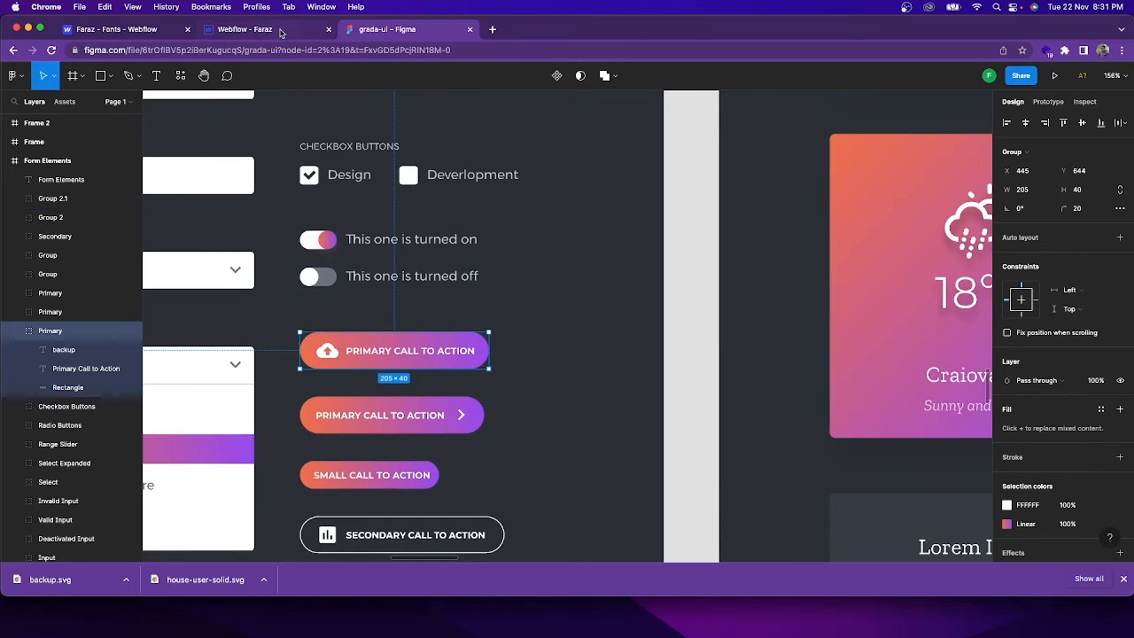
- Switch to Webflow, select GradaButton, collapse all of its style sections and expand only its background settings
{"action": "left_click", "coordinate": [280, 33]}
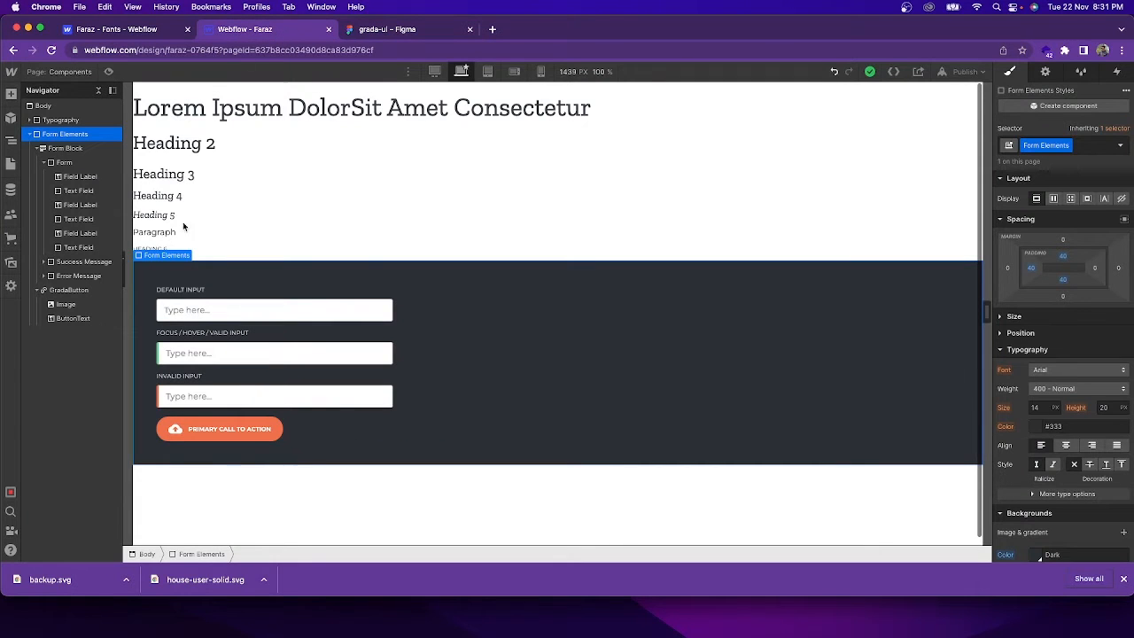
{"action": "left_click", "coordinate": [231, 424]}
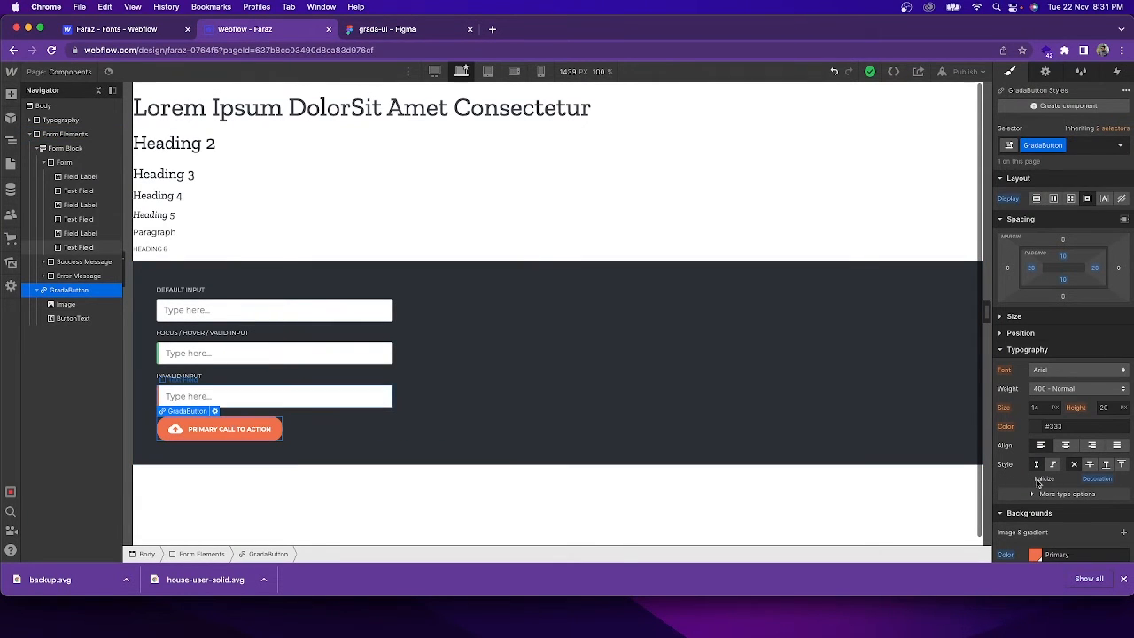
{"action": "left_click", "coordinate": [1126, 93]}
{"action": "left_click", "coordinate": [1106, 121]}
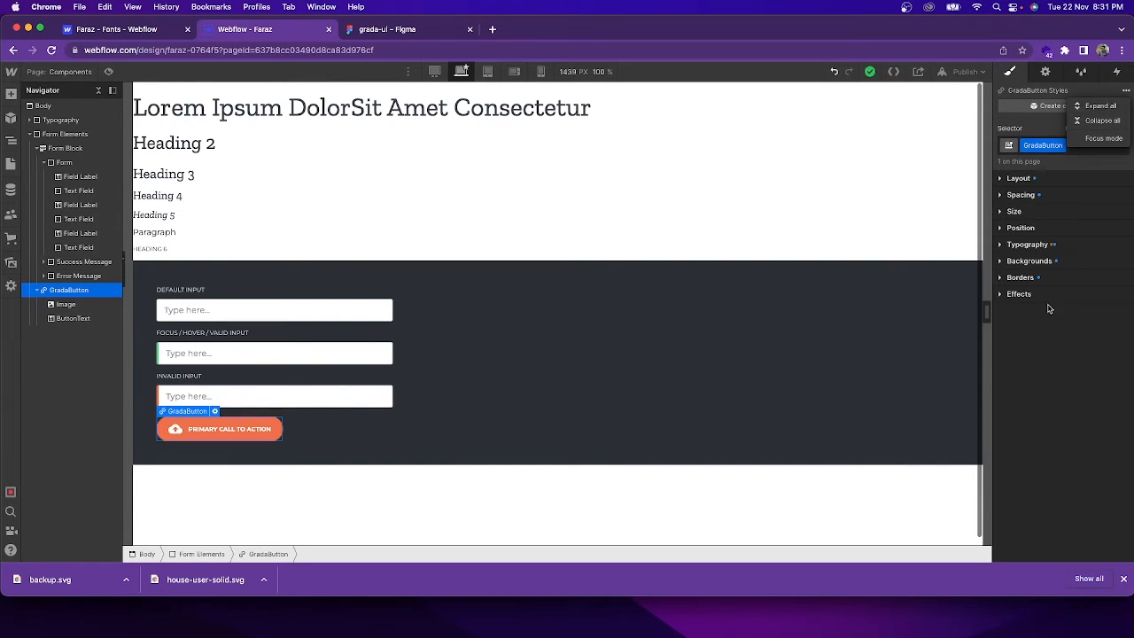
{"action": "left_click", "coordinate": [1044, 261]}
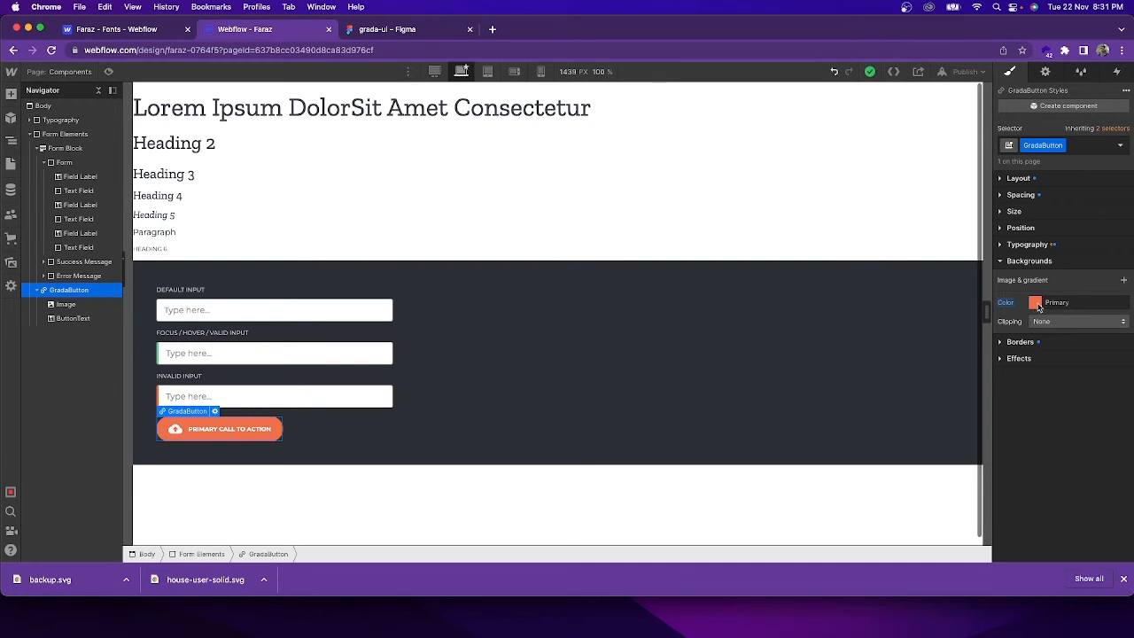
{"action": "left_click", "coordinate": [1123, 281]}
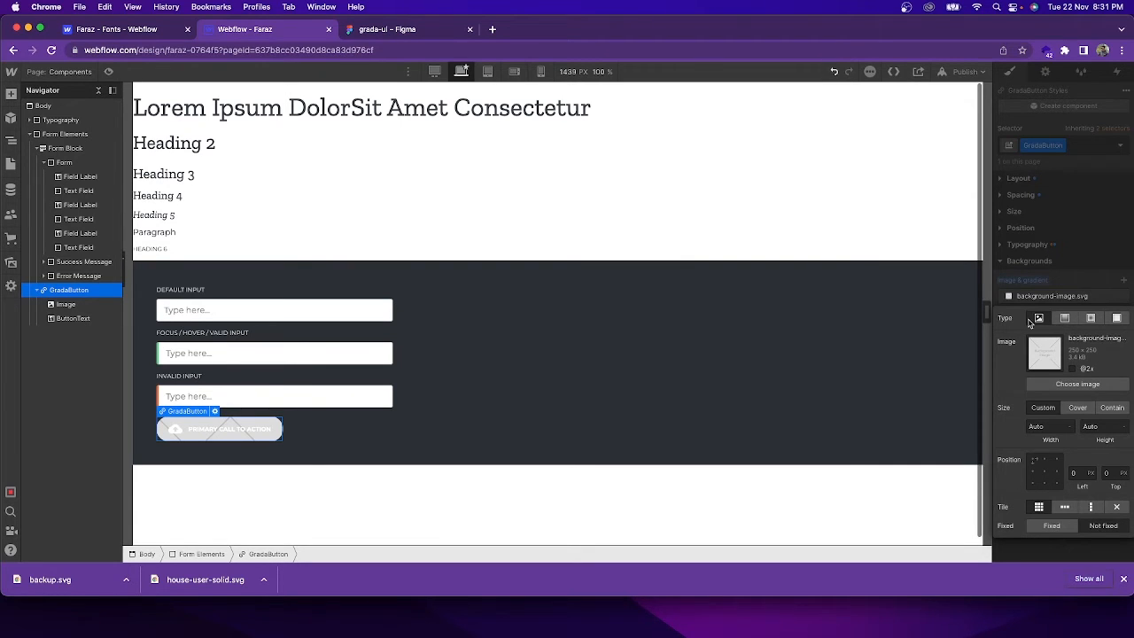
{"action": "left_click", "coordinate": [1077, 291]}
{"action": "left_click", "coordinate": [1121, 297]}
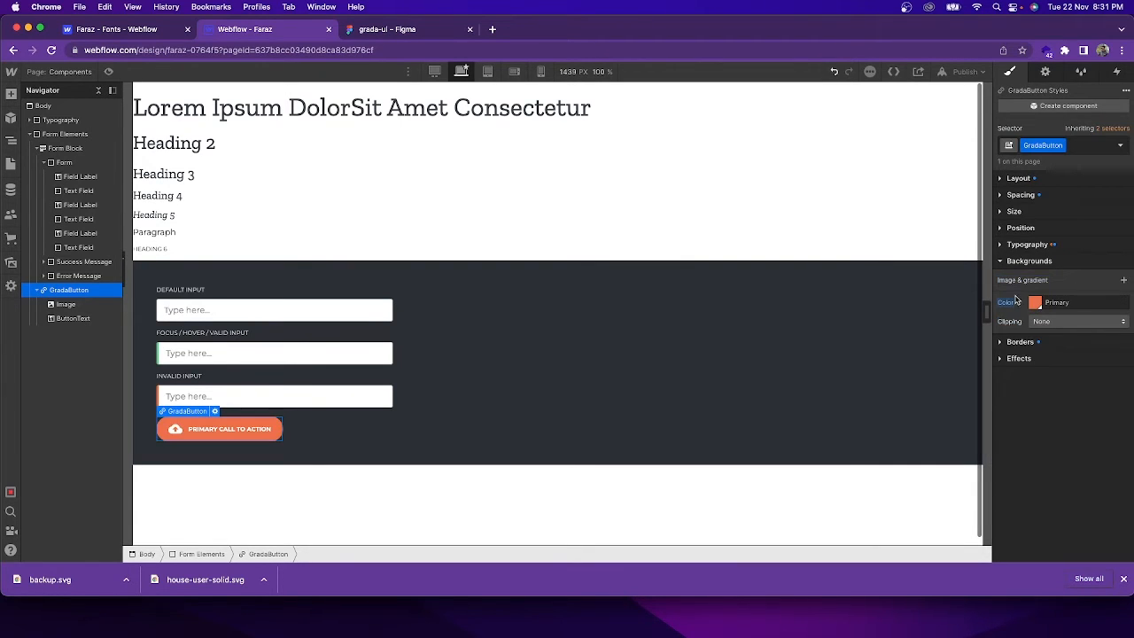
- Add a linear gradient background to GradaButton and set its angle to 90 degrees
{"action": "left_click", "coordinate": [1124, 281]}
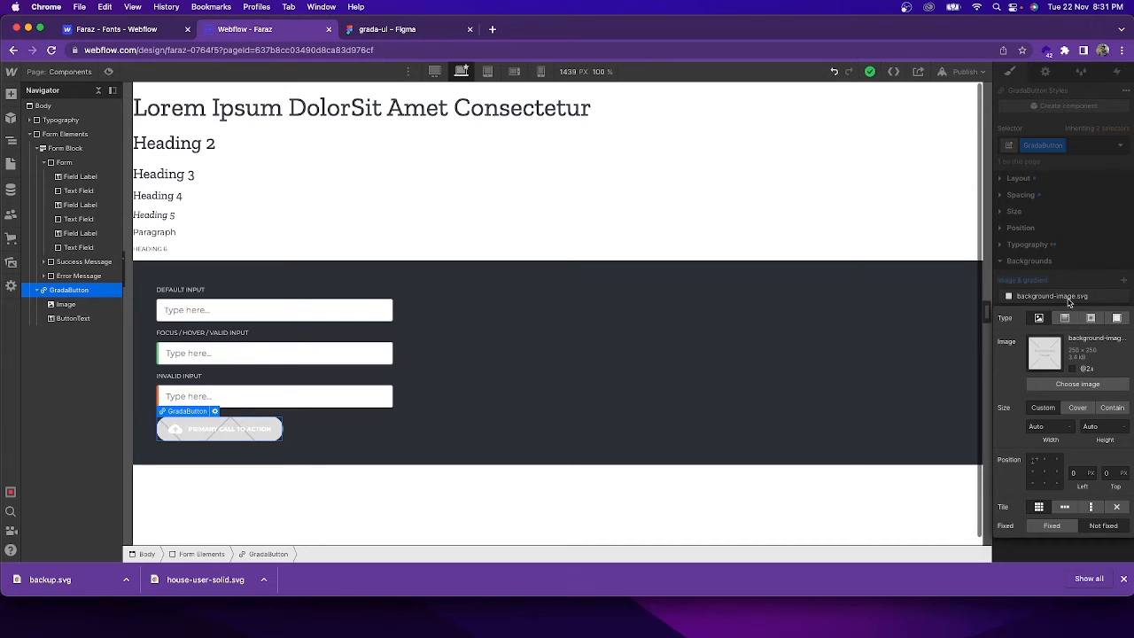
{"action": "left_click", "coordinate": [1065, 319]}
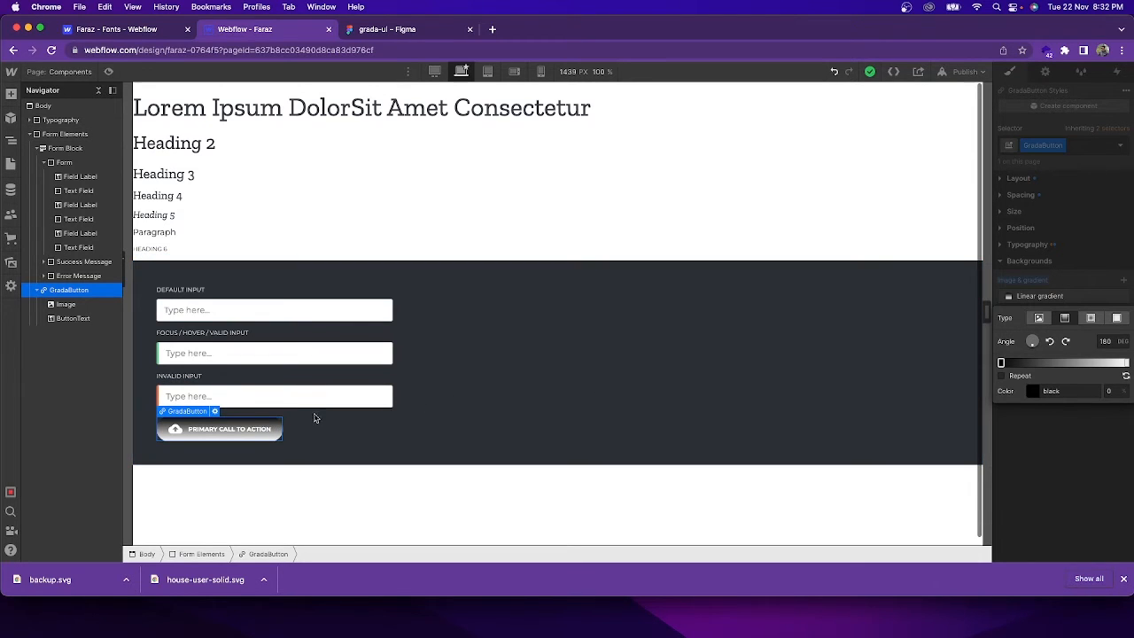
{"action": "left_click_drag", "start_coordinate": [1032, 347], "coordinate": [1043, 346]}
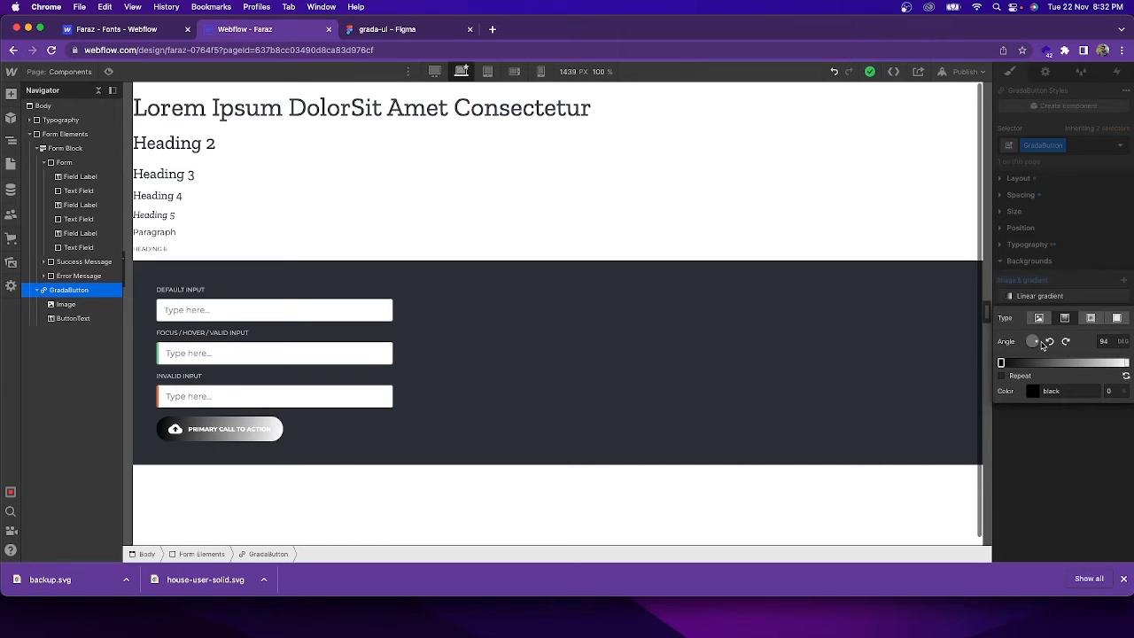
{"action": "left_click", "coordinate": [1108, 341]}
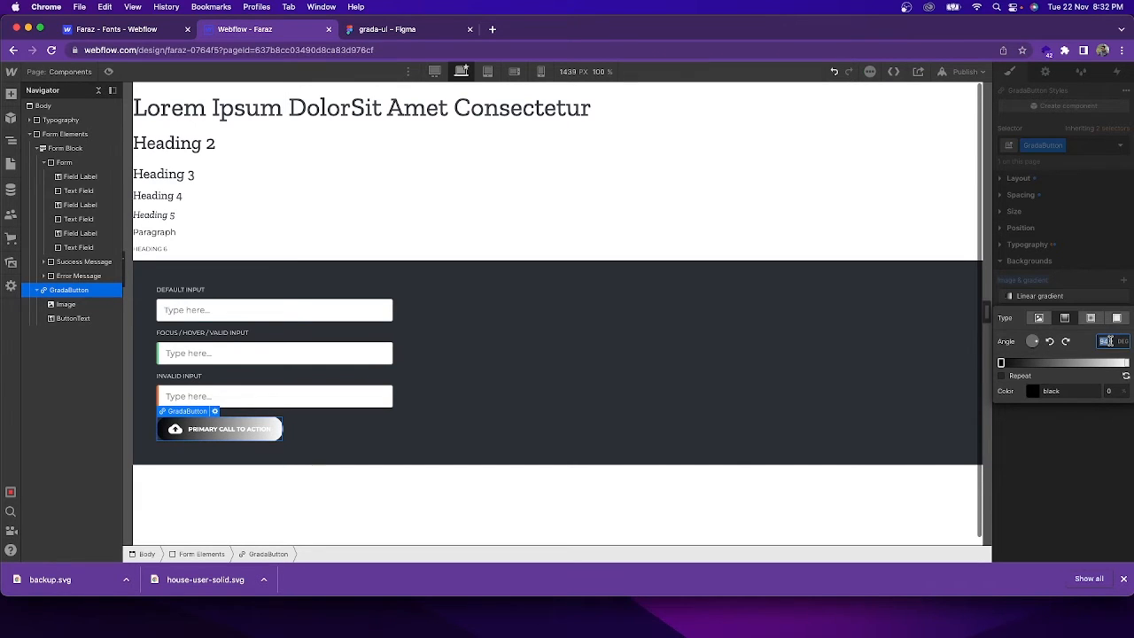
{"action": "type", "text": "90"}
- Set the start colour stop of GradaButton's gradient to the Primary orange swatch
{"action": "left_click", "coordinate": [1001, 362]}
{"action": "left_click", "coordinate": [1035, 394]}
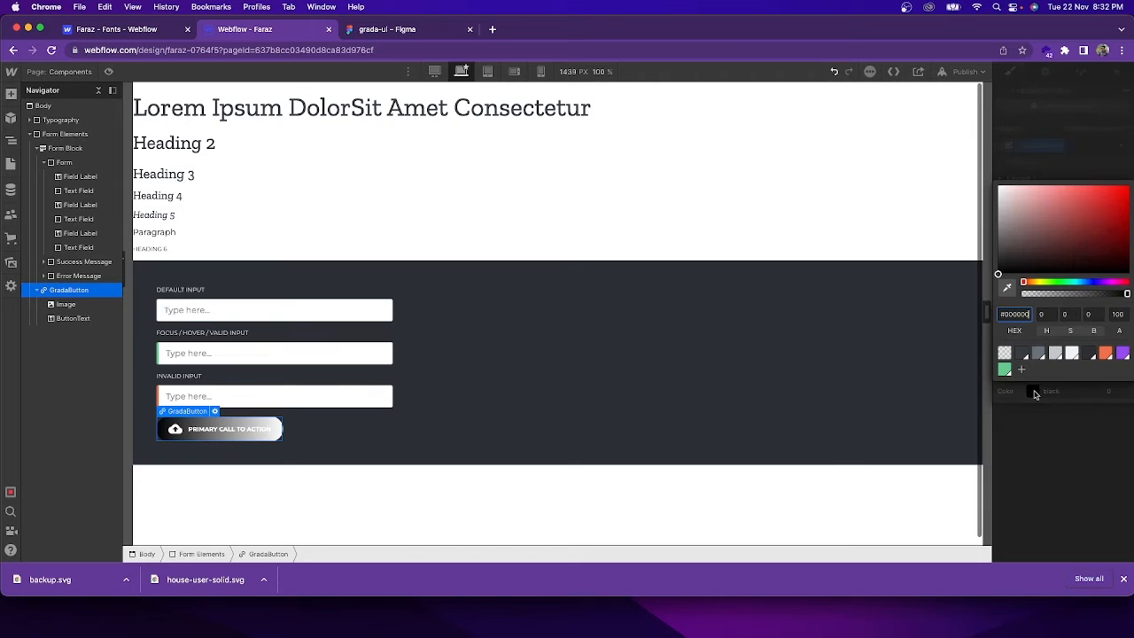
{"action": "left_click", "coordinate": [1104, 356]}
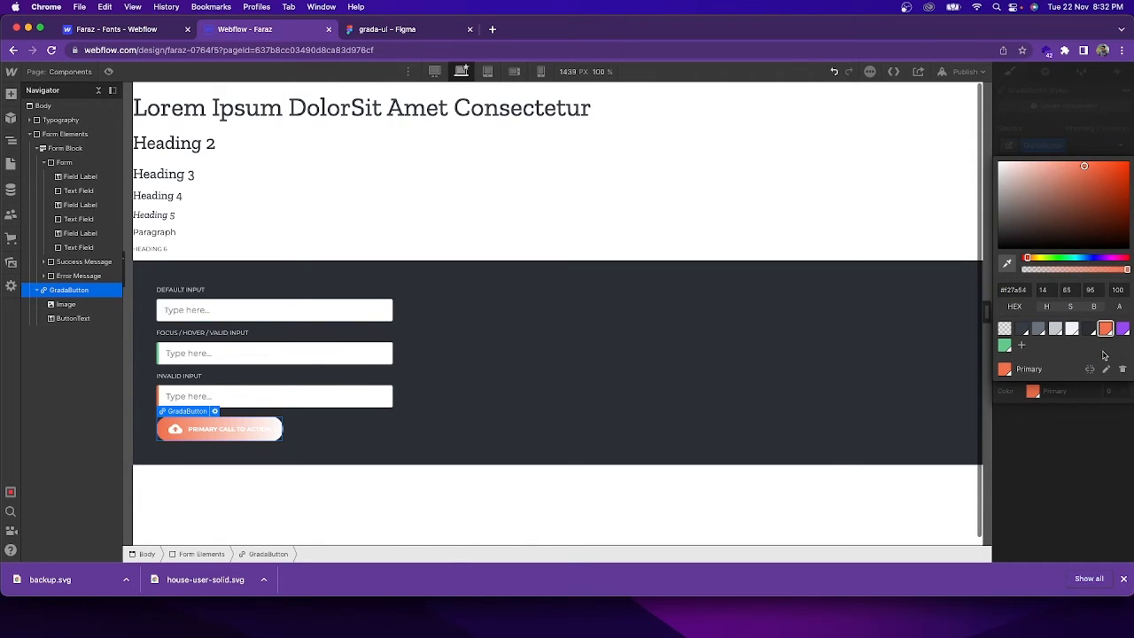
{"action": "left_click", "coordinate": [1078, 396]}
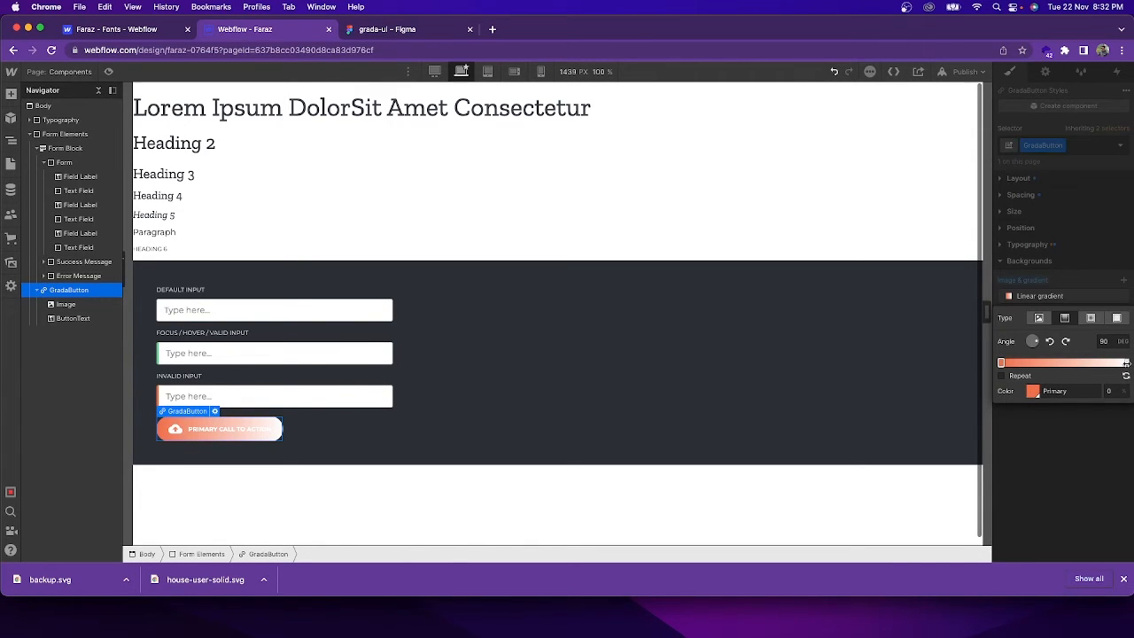
- Set the end colour stop of GradaButton's gradient to the Secondary purple swatch and close the gradient settings
{"action": "left_click", "coordinate": [1126, 363]}
{"action": "left_click", "coordinate": [1033, 392]}
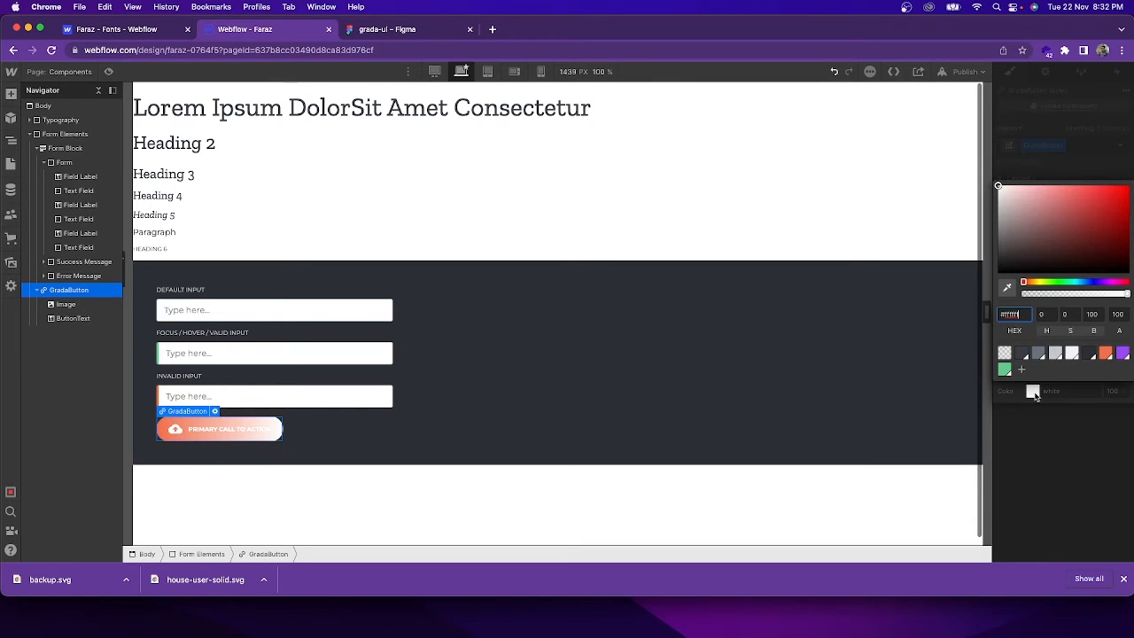
{"action": "left_click", "coordinate": [1123, 354]}
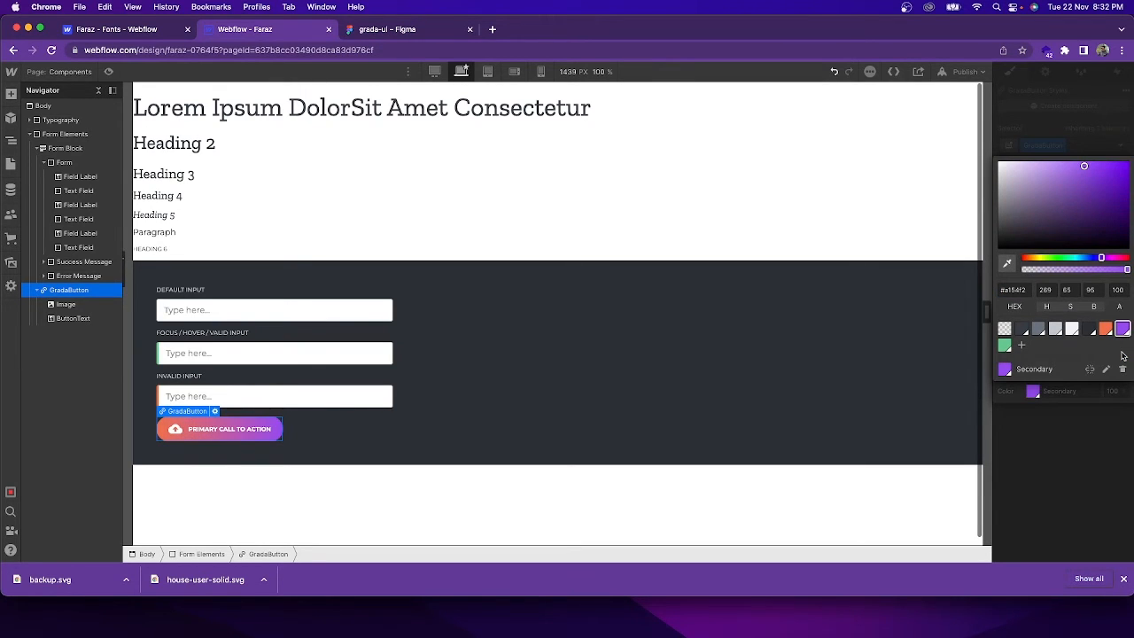
{"action": "left_click", "coordinate": [1069, 391]}
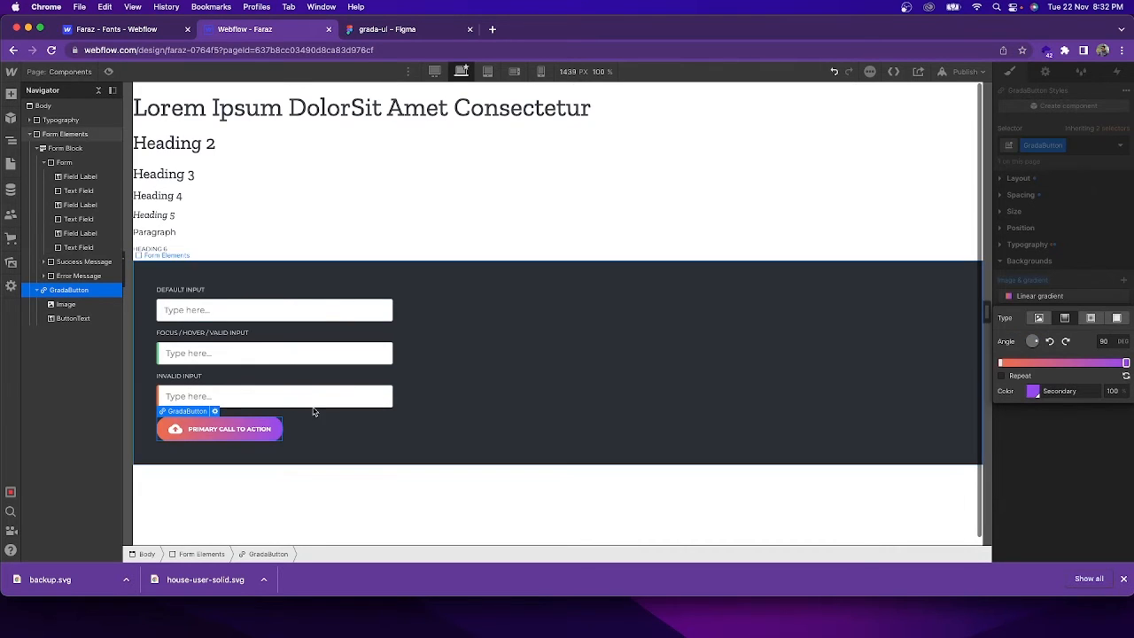
{"action": "left_click", "coordinate": [1110, 429]}
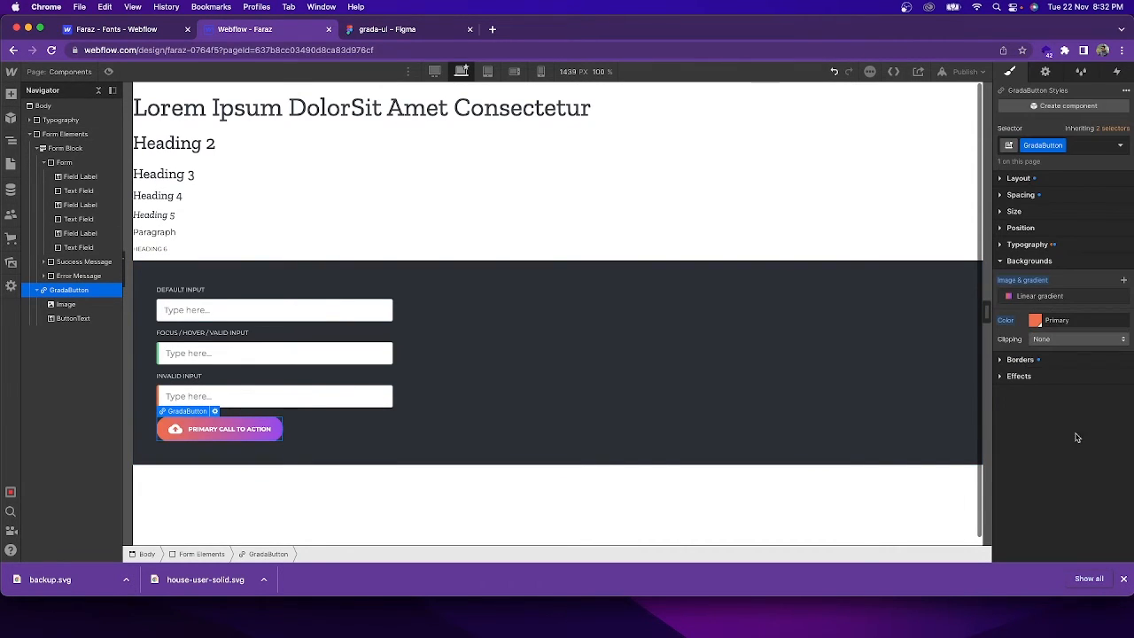
{"action": "left_click", "coordinate": [308, 428]}
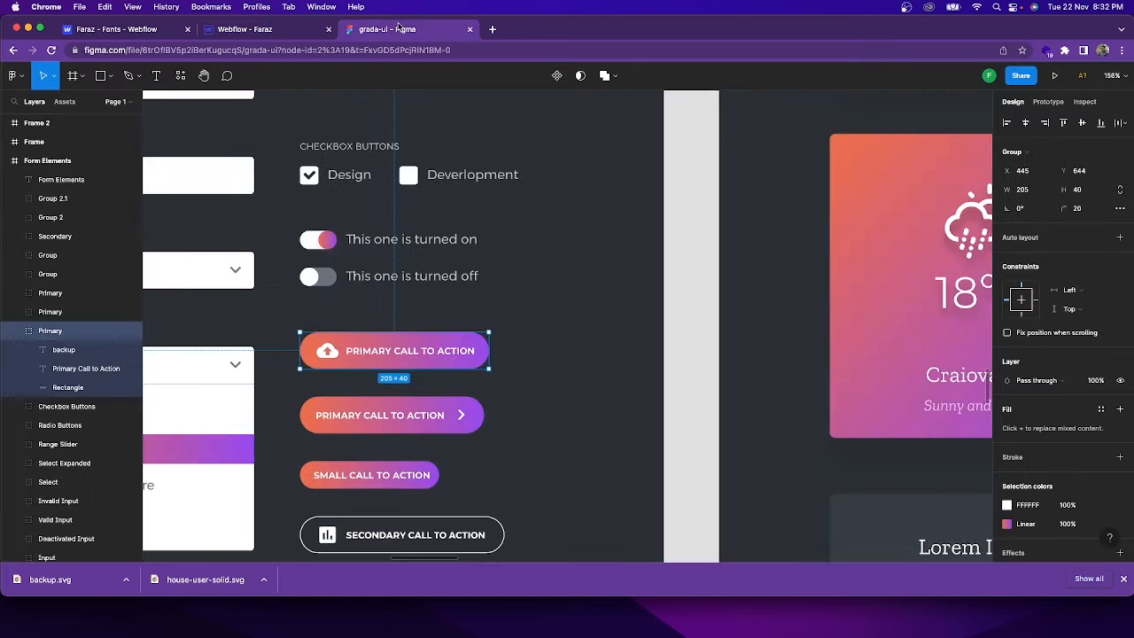
- Switch to Figma and examine the first primary call-to-action button's gradient, icon placement and label text up close
{"action": "left_click", "coordinate": [396, 29]}
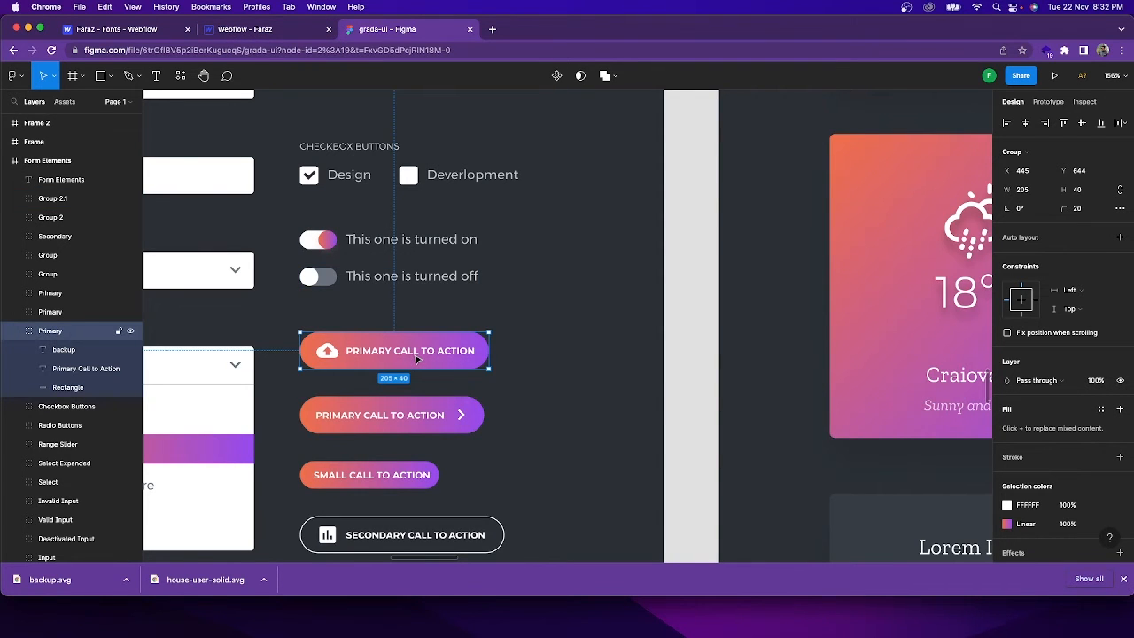
{"action": "scroll", "coordinate": [415, 357], "scroll_direction": "up", "scroll_amount": 5}
{"action": "scroll", "coordinate": [416, 358], "scroll_direction": "up", "scroll_amount": 8}
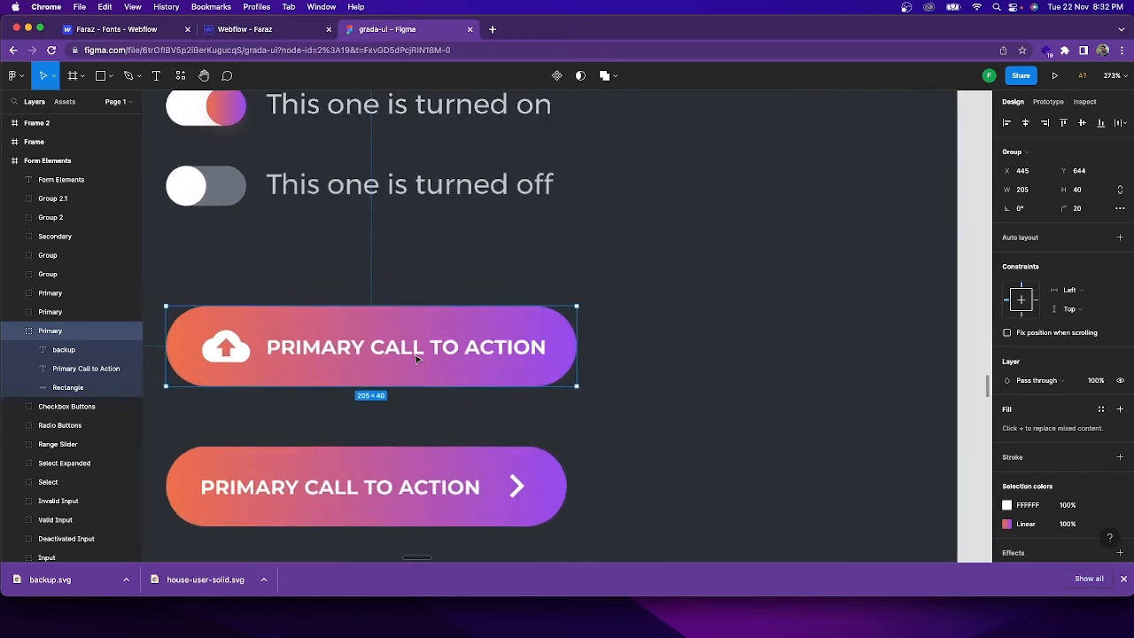
{"action": "scroll", "coordinate": [416, 358], "scroll_direction": "down", "scroll_amount": 4}
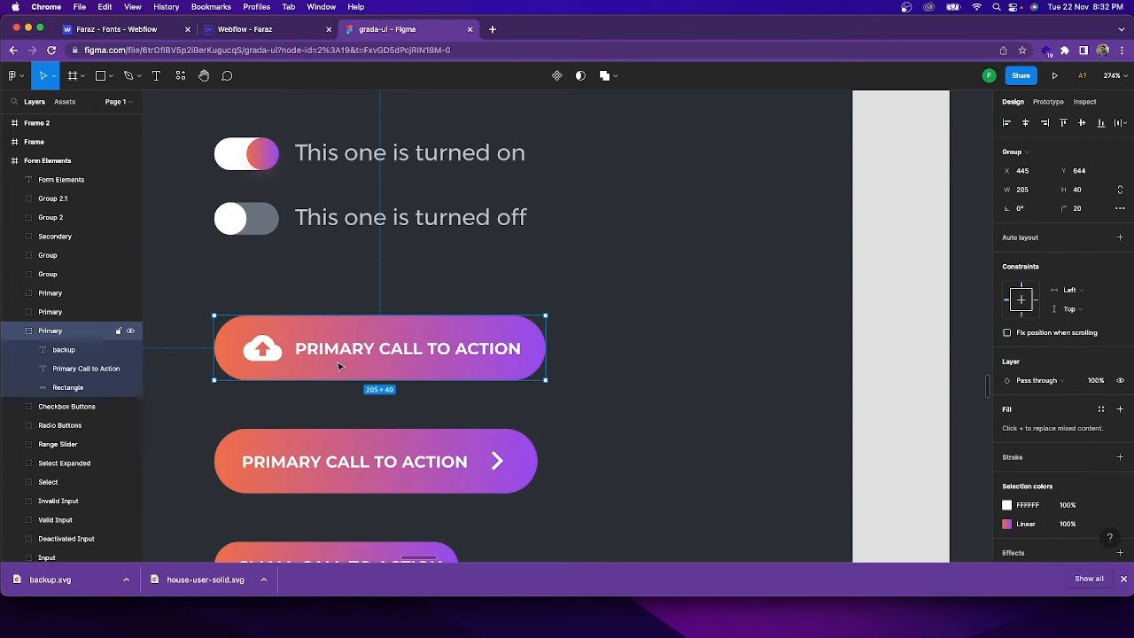
{"action": "double_click", "coordinate": [329, 353]}
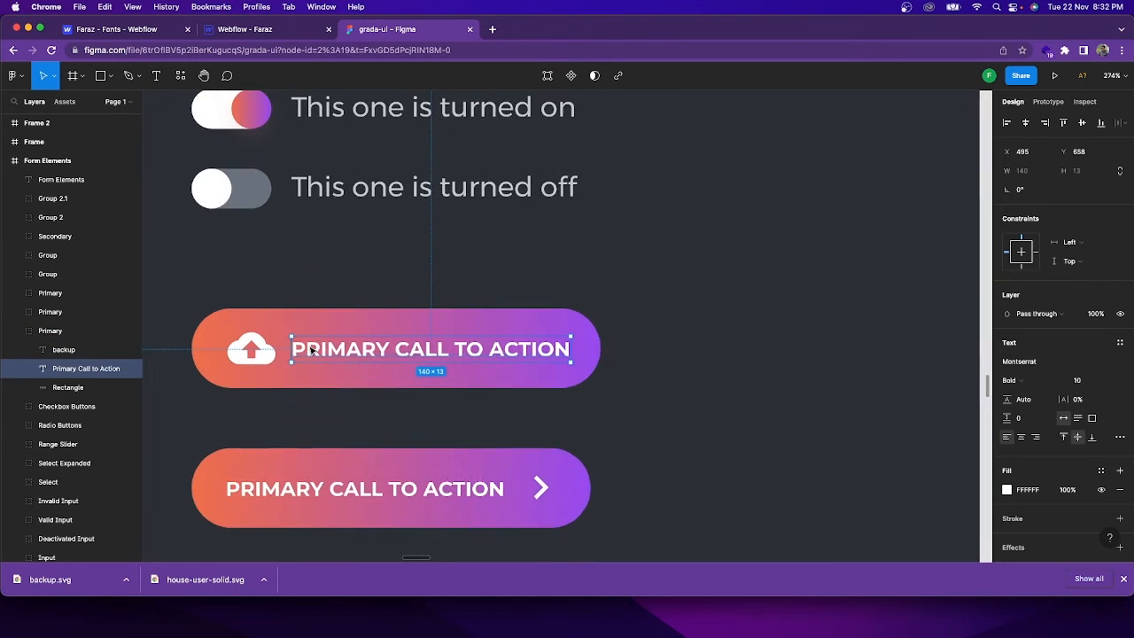
{"action": "scroll", "coordinate": [310, 351], "scroll_direction": "up", "scroll_amount": 6}
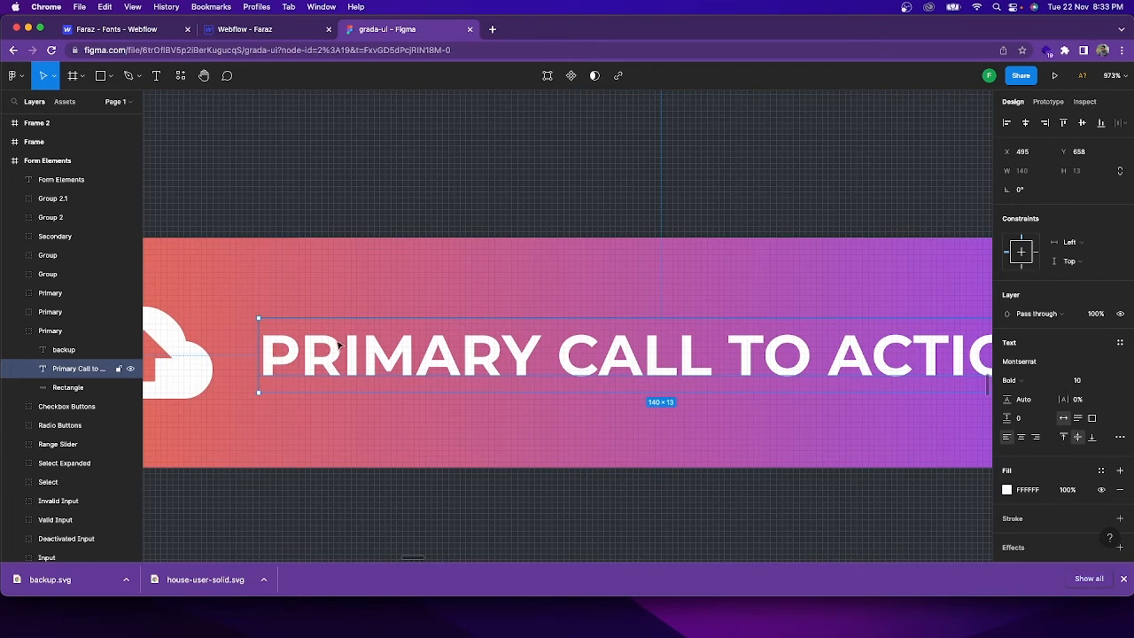
{"action": "scroll", "coordinate": [330, 341], "scroll_direction": "down", "scroll_amount": 5}
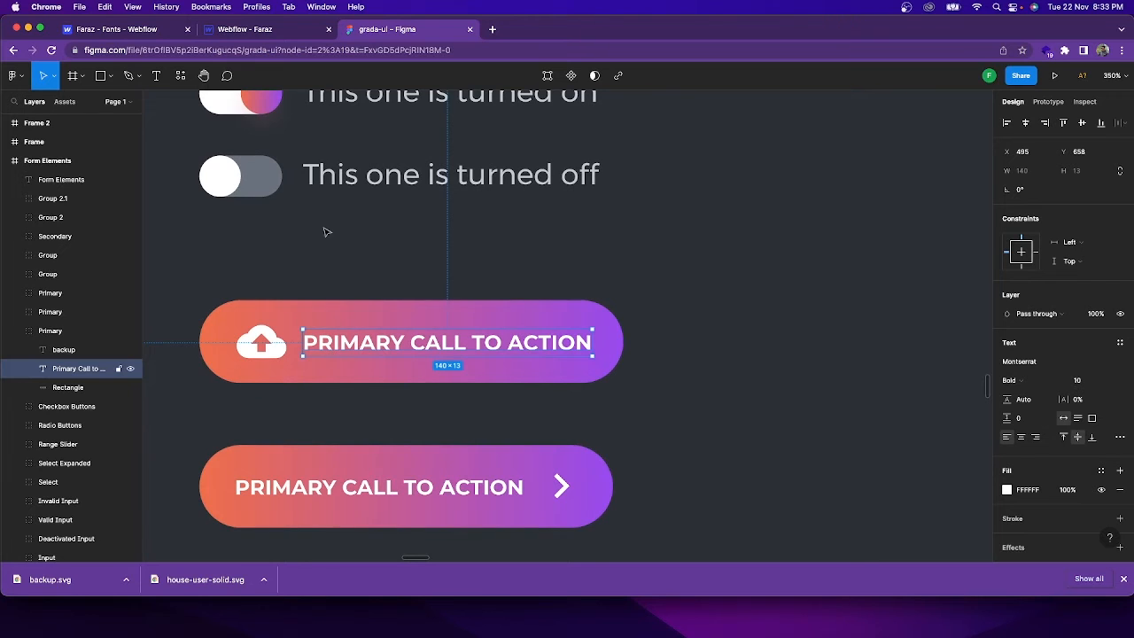
- Switch to Webflow, examine the gradient button up close against the design, and select GradaButton
{"action": "left_click", "coordinate": [257, 30]}
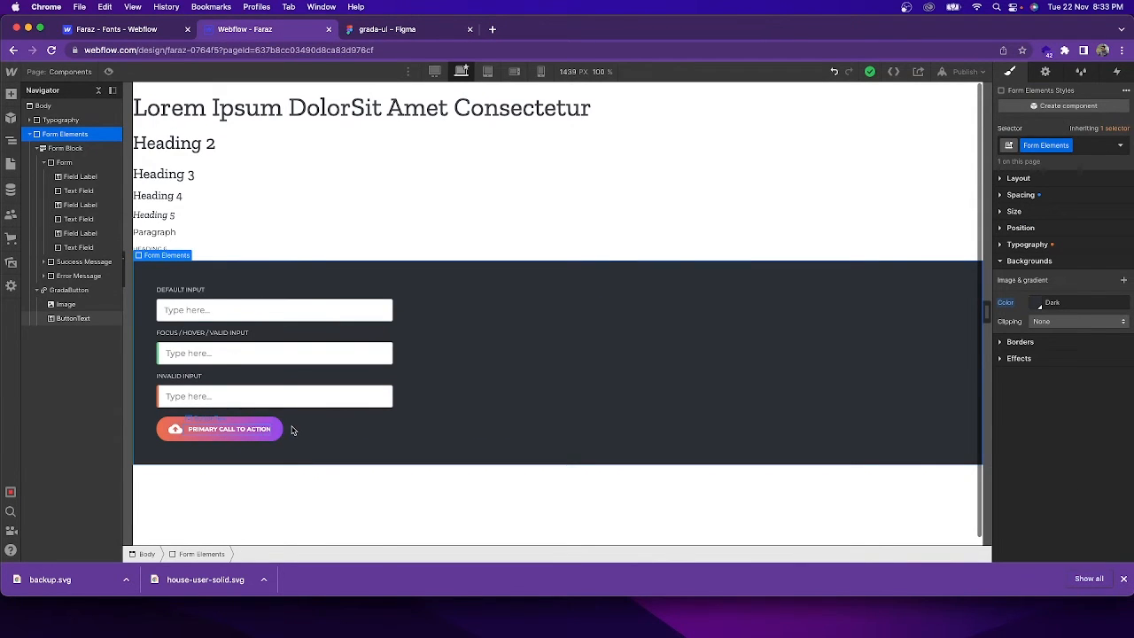
{"action": "right_click", "coordinate": [257, 431]}
{"action": "left_click", "coordinate": [203, 453]}
{"action": "left_click", "coordinate": [203, 452]}
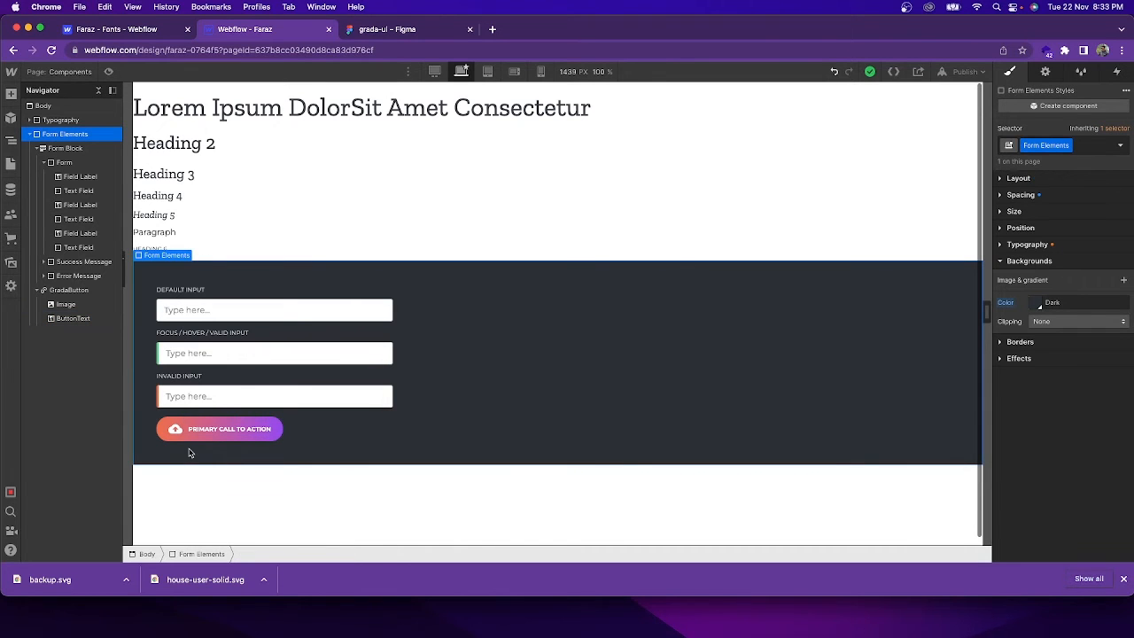
{"action": "scroll", "coordinate": [203, 453], "scroll_direction": "up", "scroll_amount": 5}
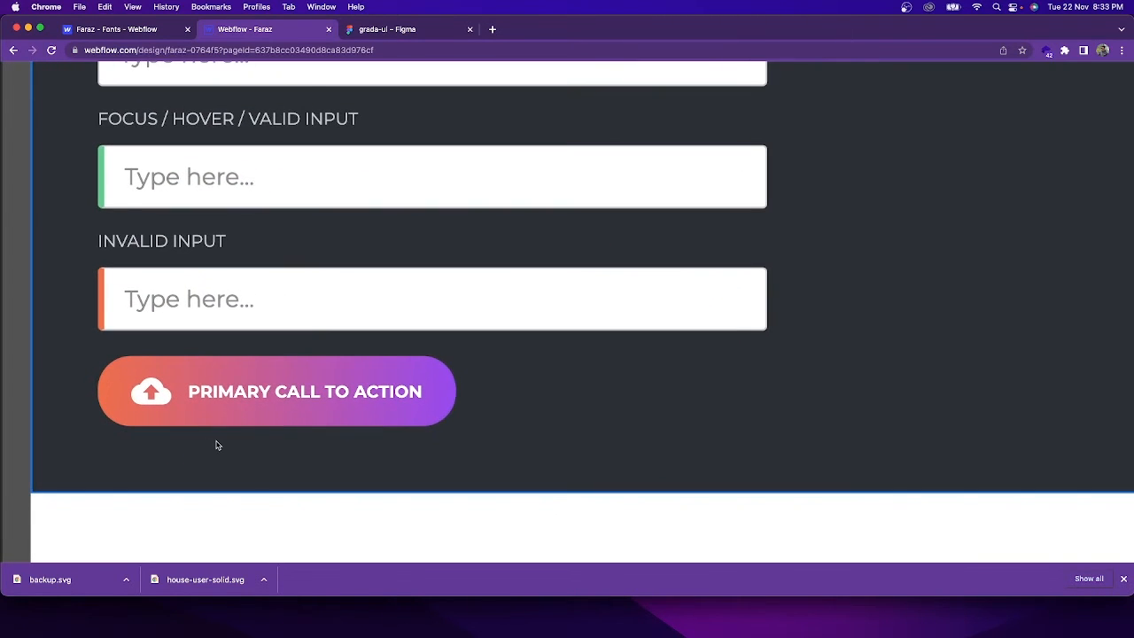
{"action": "scroll", "coordinate": [217, 445], "scroll_direction": "up", "scroll_amount": 2}
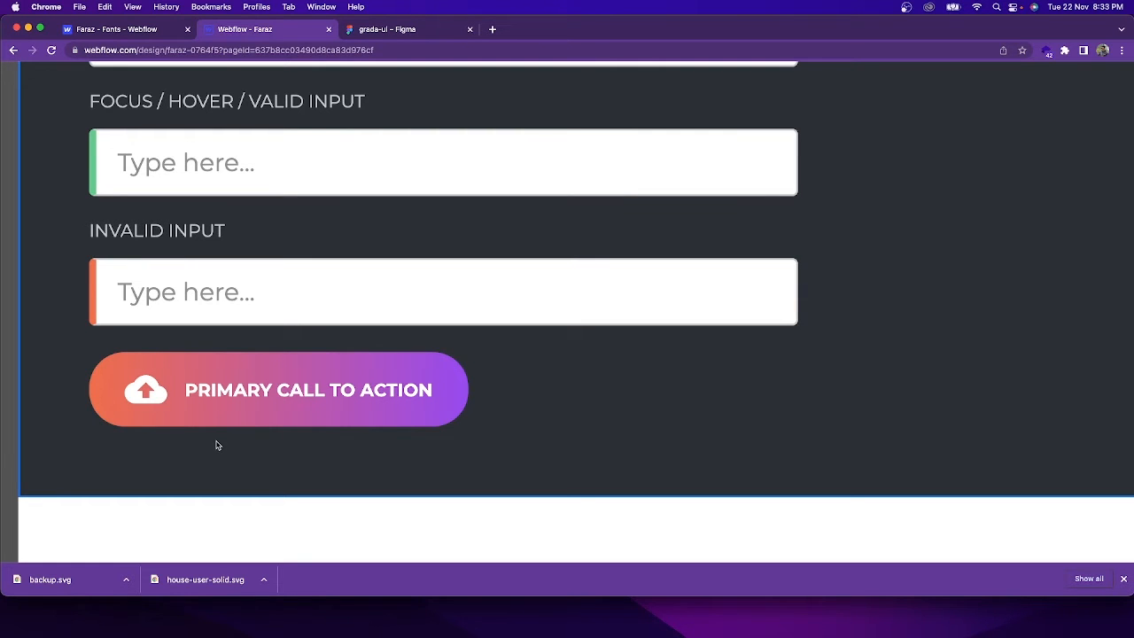
{"action": "scroll", "coordinate": [216, 444], "scroll_direction": "down", "scroll_amount": 7}
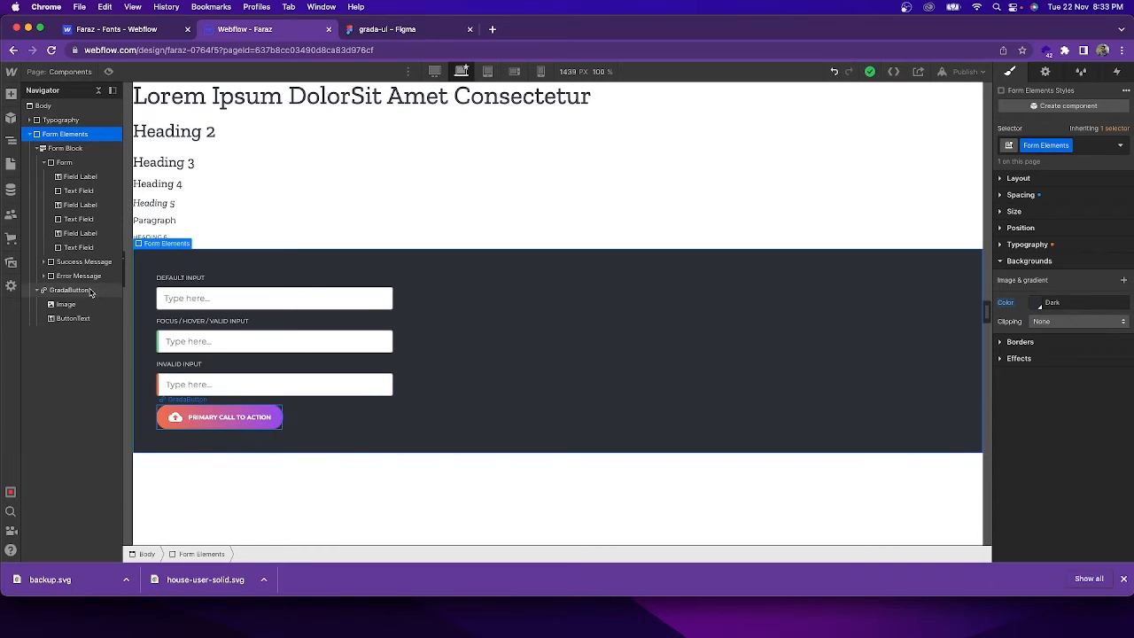
{"action": "left_click", "coordinate": [90, 292]}
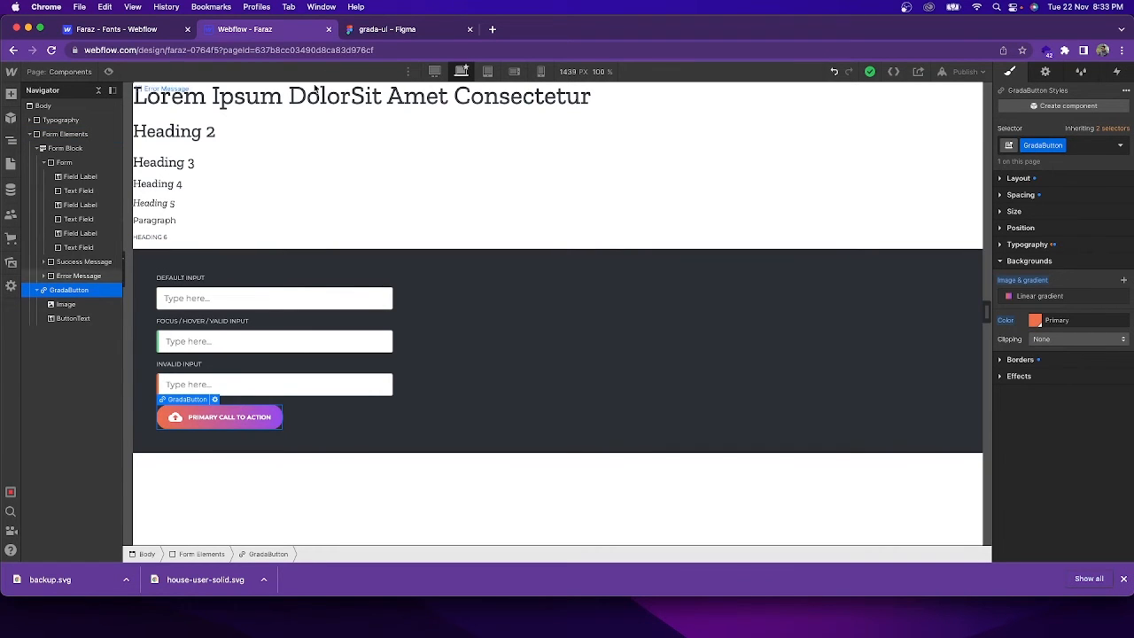
- In Figma, export the keyboard_arrow_right icon of the second primary call-to-action button as SVG
{"action": "left_click", "coordinate": [363, 34]}
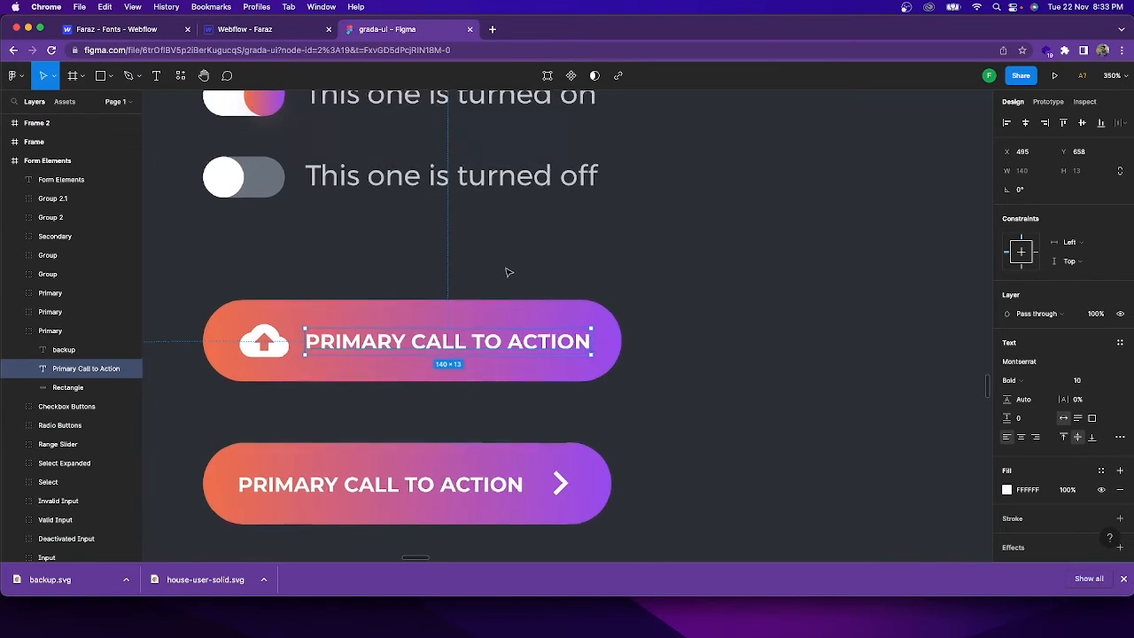
{"action": "scroll", "coordinate": [504, 269], "scroll_direction": "down", "scroll_amount": 5}
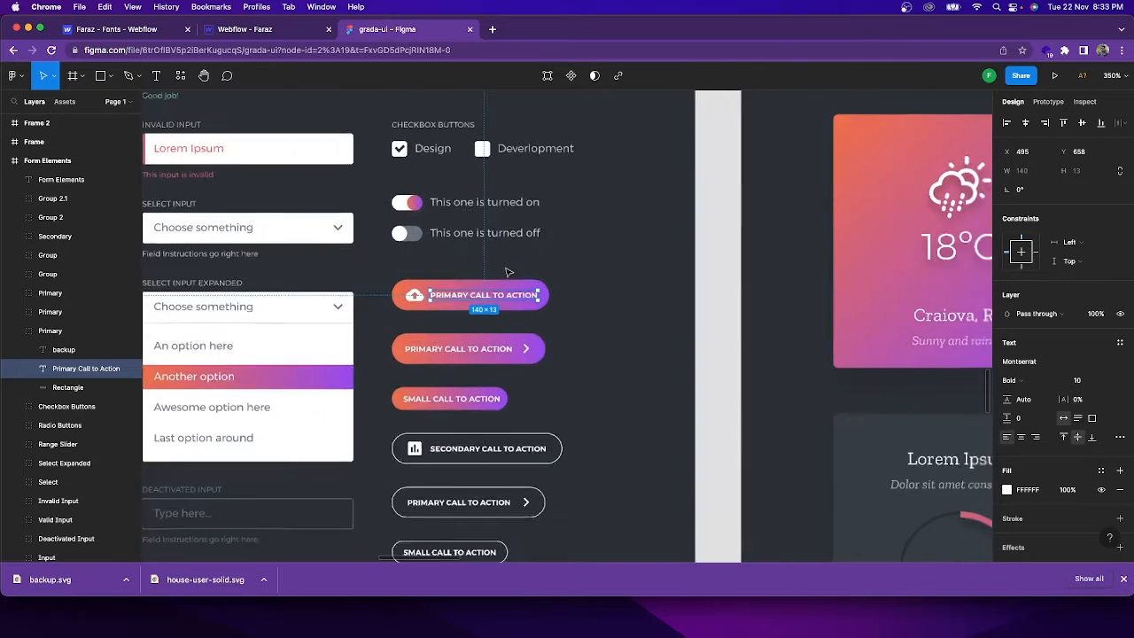
{"action": "left_click", "coordinate": [527, 348]}
{"action": "double_click", "coordinate": [529, 350]}
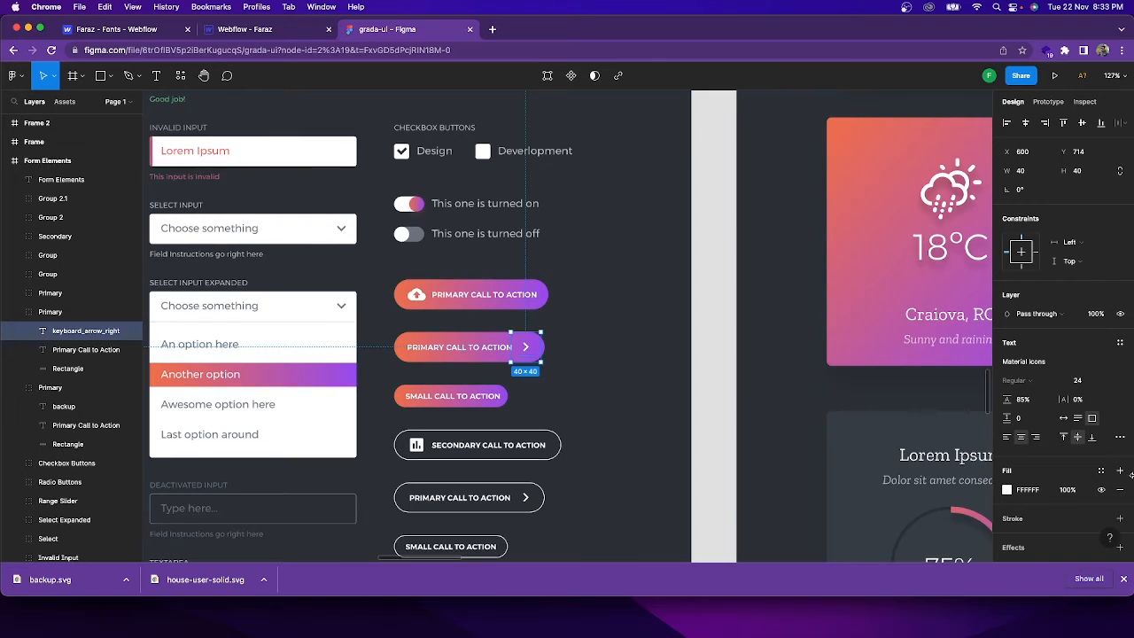
{"action": "scroll", "coordinate": [1082, 513], "scroll_direction": "down", "scroll_amount": 2}
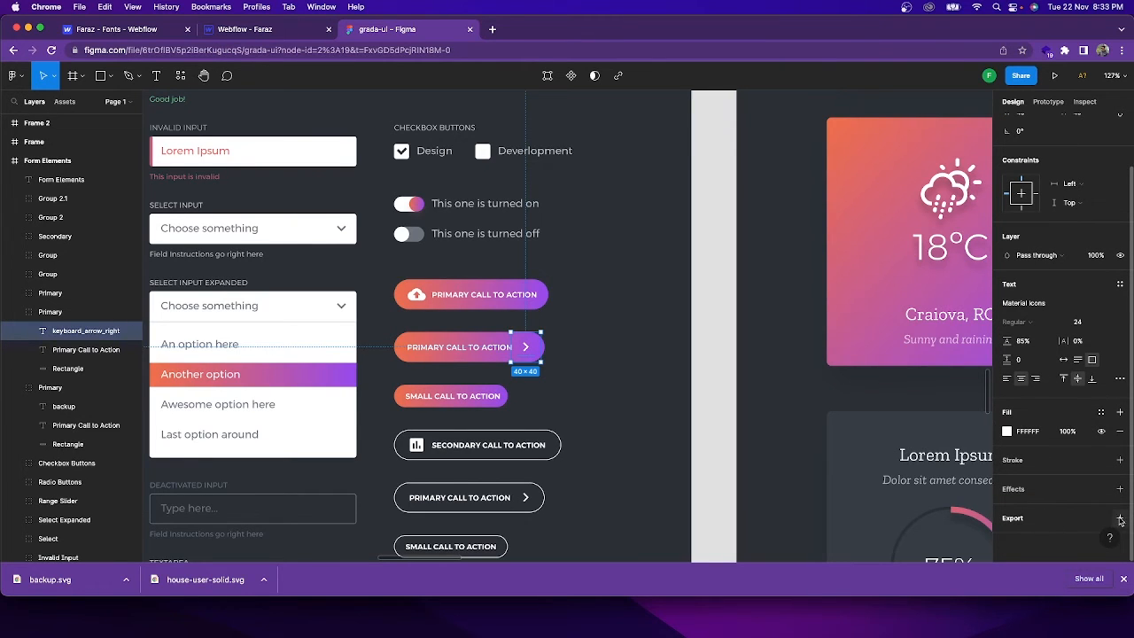
{"action": "left_click", "coordinate": [1121, 521]}
{"action": "scroll", "coordinate": [1051, 523], "scroll_direction": "down", "scroll_amount": 2}
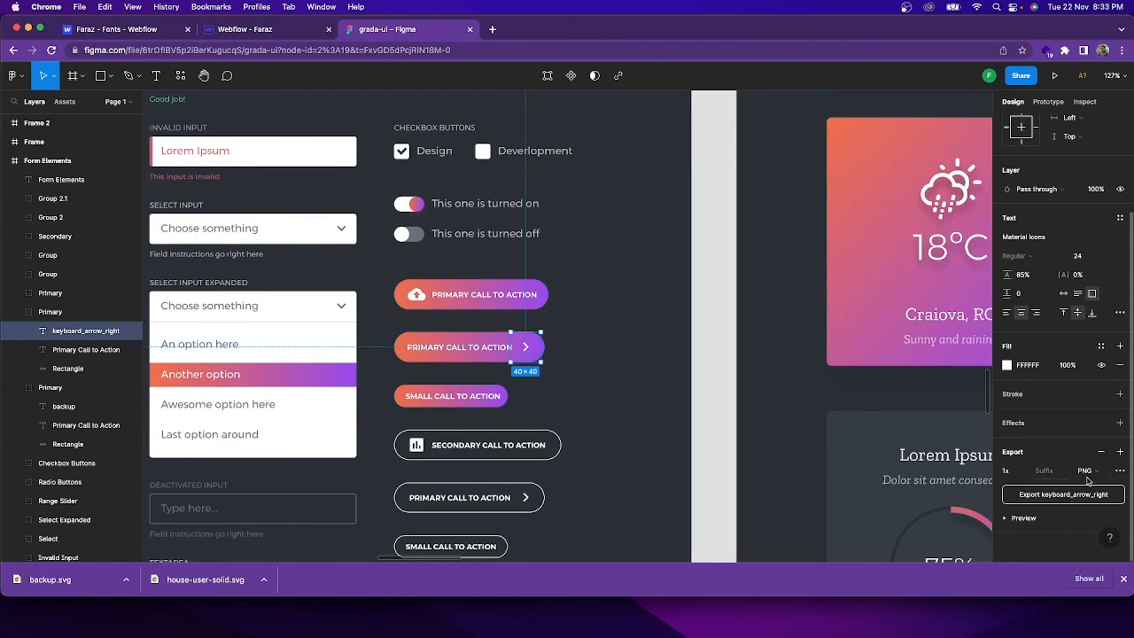
{"action": "left_click", "coordinate": [1095, 473]}
{"action": "left_click", "coordinate": [1096, 500]}
{"action": "left_click", "coordinate": [1059, 494]}
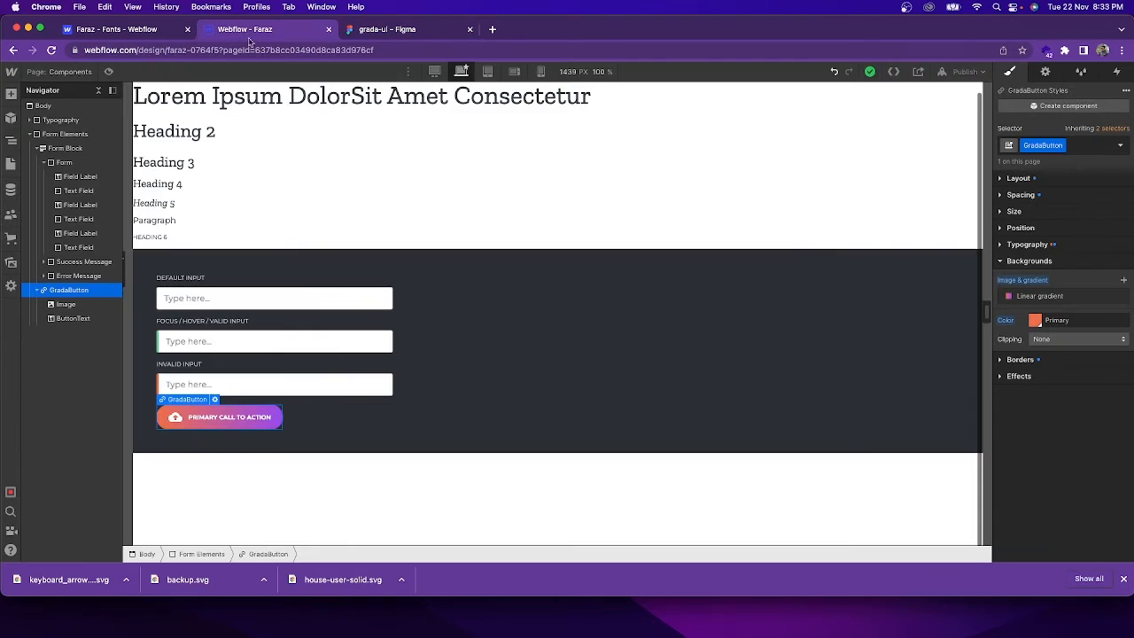
- Switch to Webflow and upload the exported keyboard_arrow_right SVG to the site's assets
{"action": "left_click", "coordinate": [274, 32]}
{"action": "left_click", "coordinate": [11, 263]}
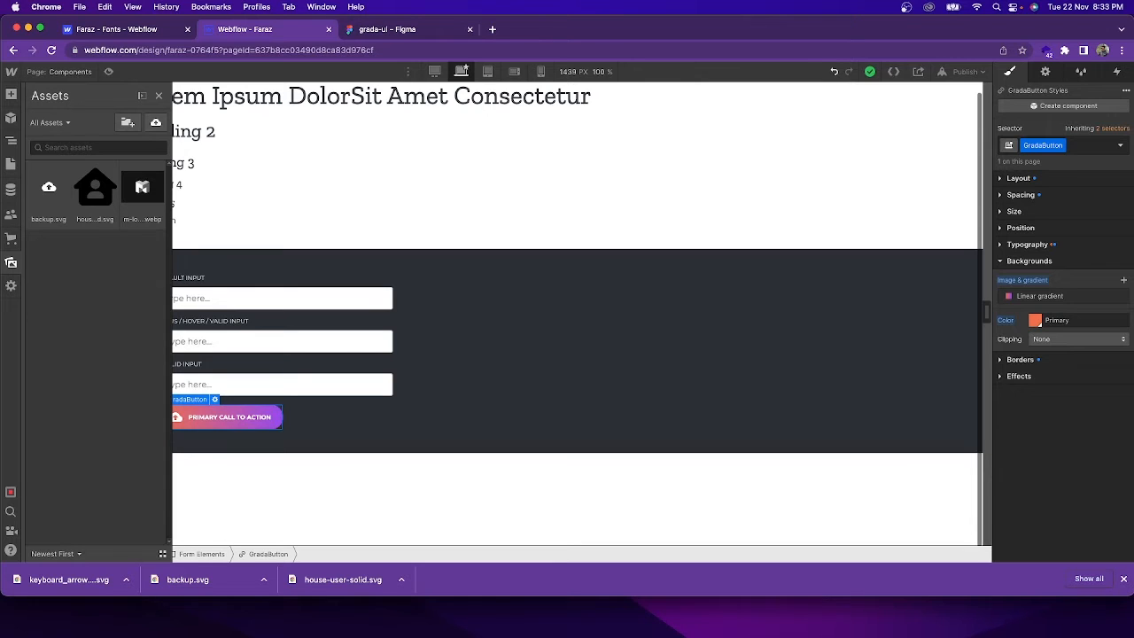
{"action": "left_click_drag", "start_coordinate": [142, 189], "coordinate": [105, 294]}
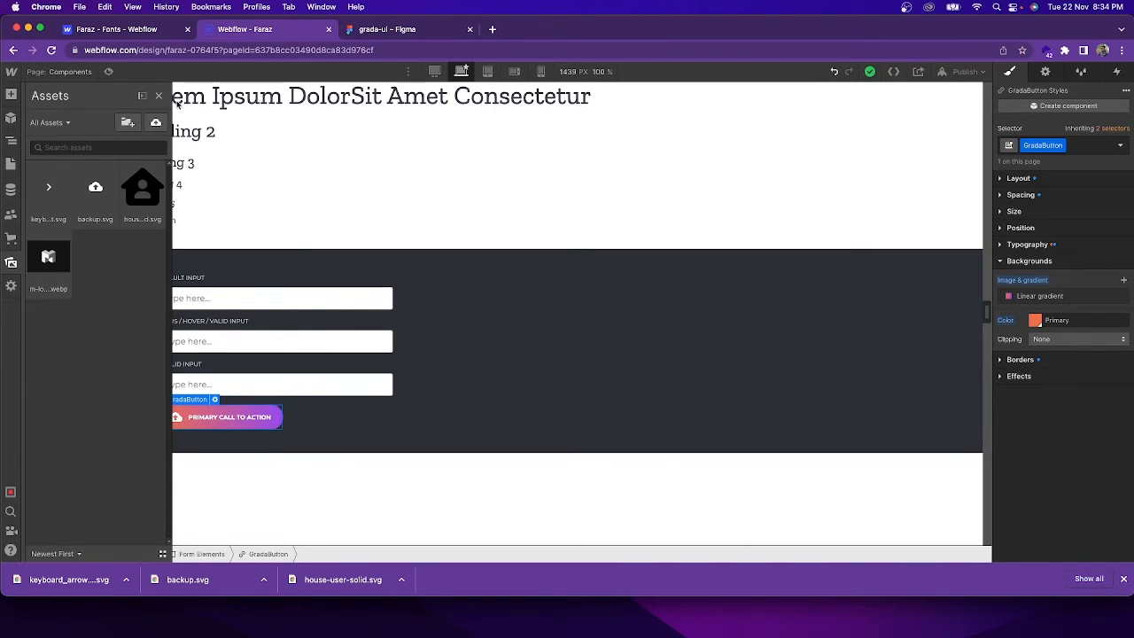
- Duplicate GradaButton by pasting a copy of it into the Form Elements section
{"action": "left_click", "coordinate": [12, 144]}
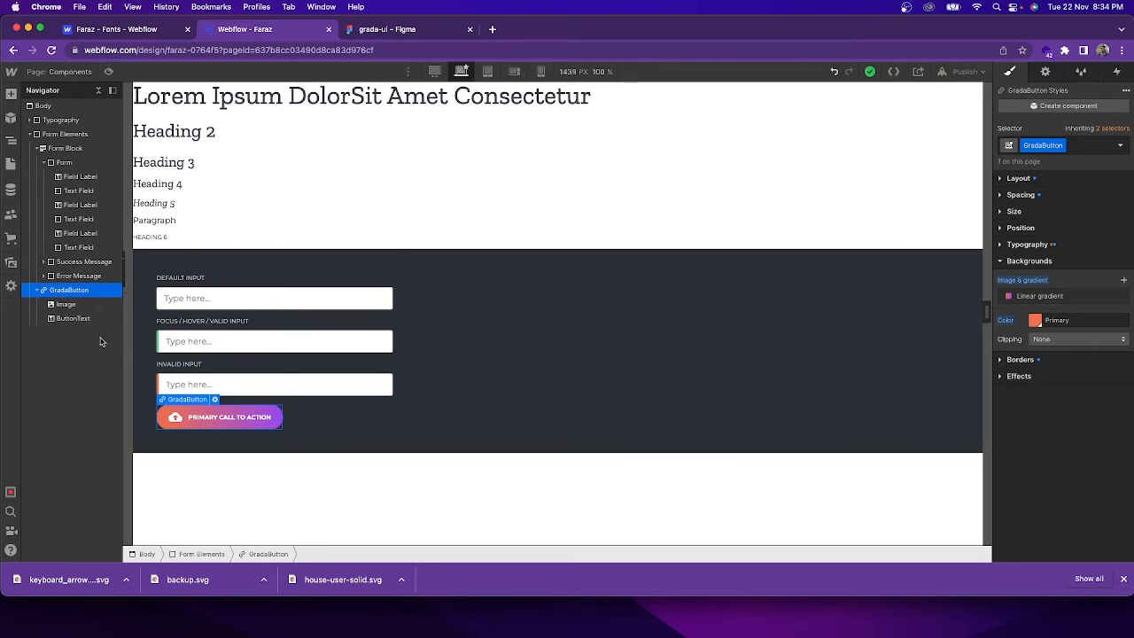
{"action": "left_click", "coordinate": [324, 420]}
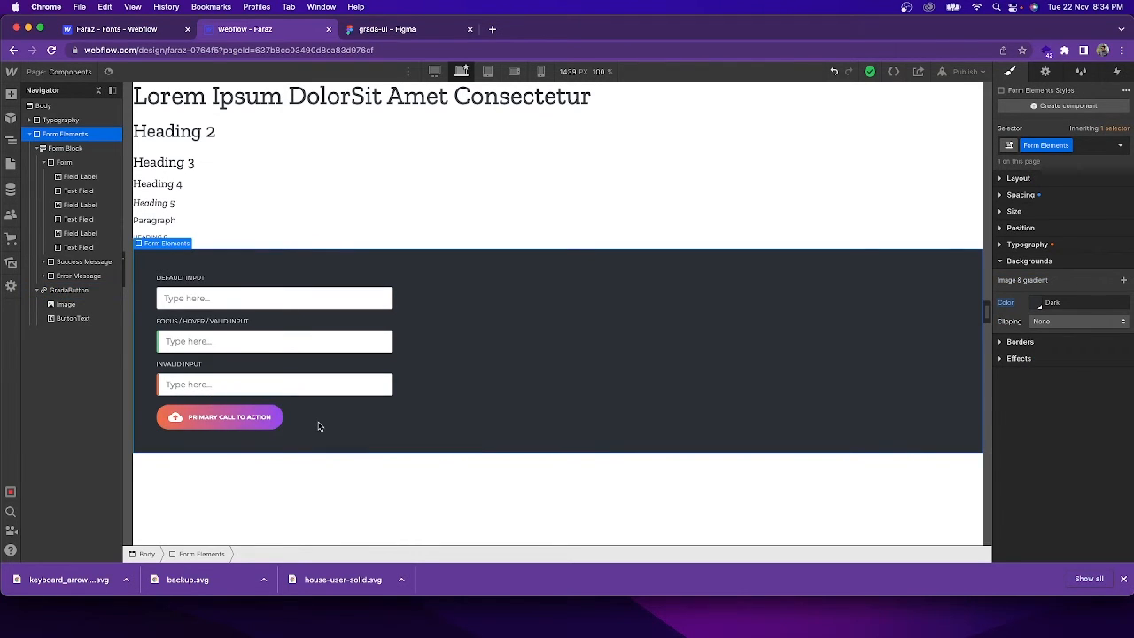
{"action": "key", "text": "super+v"}
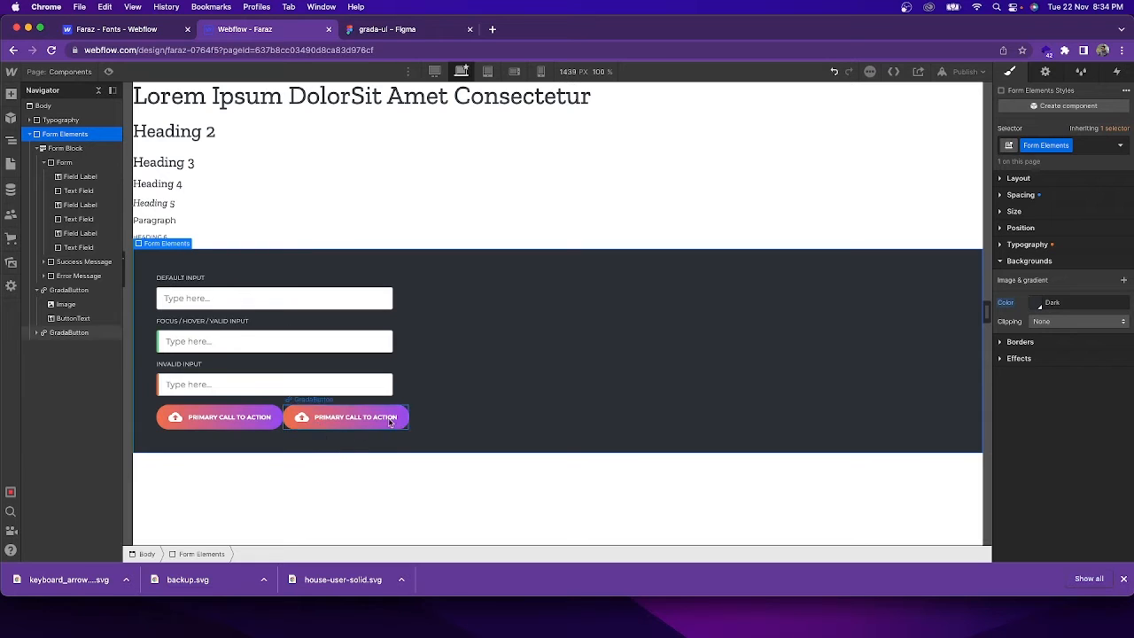
- Check the arrow button's layout in Figma and, in Webflow's second GradaButton, move ButtonText ahead of the image
{"action": "left_click", "coordinate": [396, 38]}
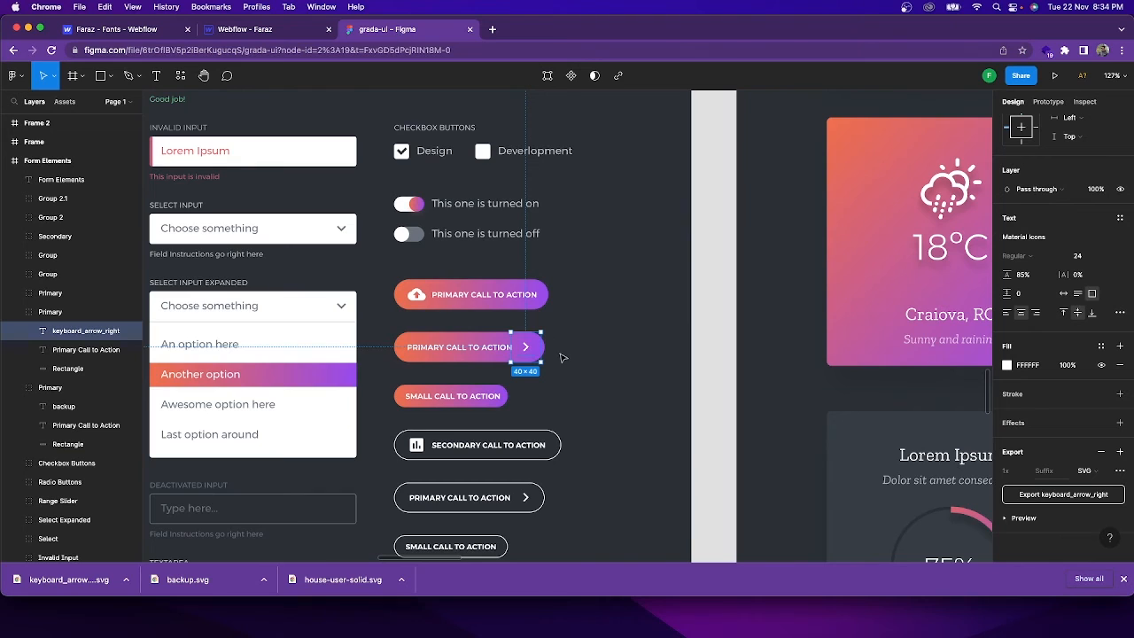
{"action": "scroll", "coordinate": [561, 358], "scroll_direction": "down", "scroll_amount": 2}
{"action": "scroll", "coordinate": [561, 358], "scroll_direction": "down", "scroll_amount": 2}
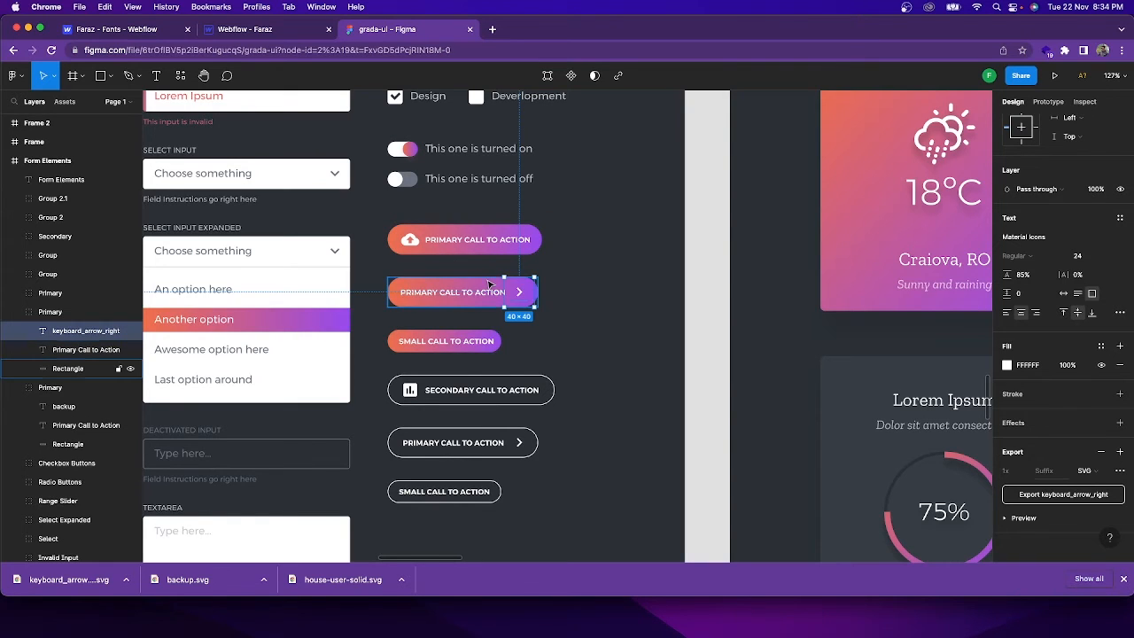
{"action": "left_click", "coordinate": [270, 30]}
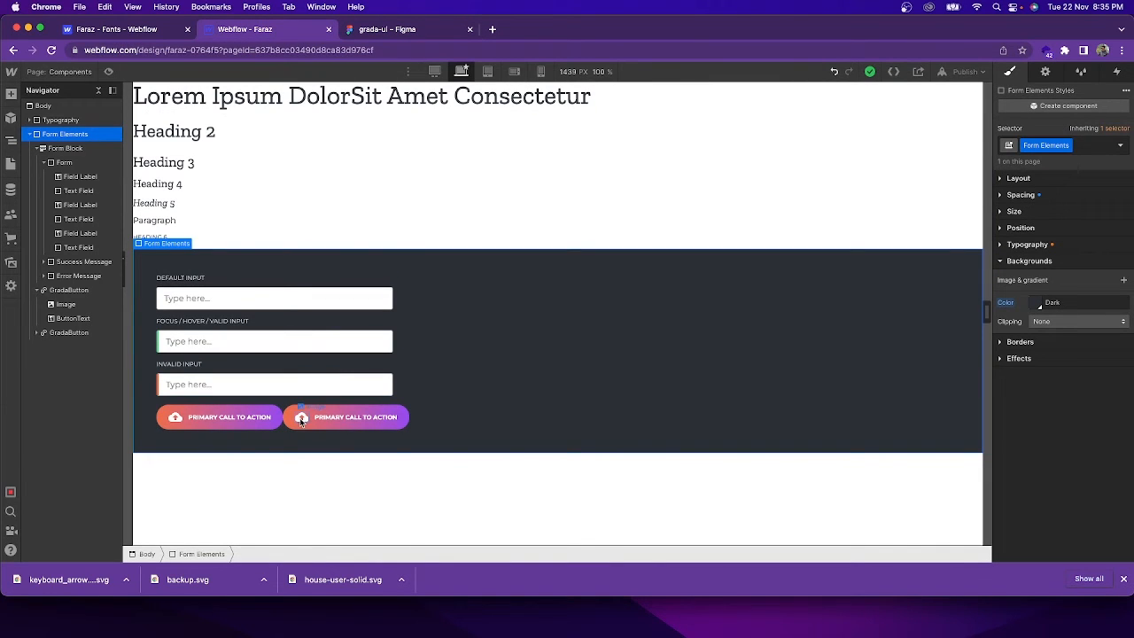
{"action": "mouse_move", "coordinate": [302, 417]}
{"action": "left_mouse_down"}
{"action": "mouse_move", "coordinate": [389, 419]}
{"action": "mouse_move", "coordinate": [311, 418]}
{"action": "left_mouse_up"}
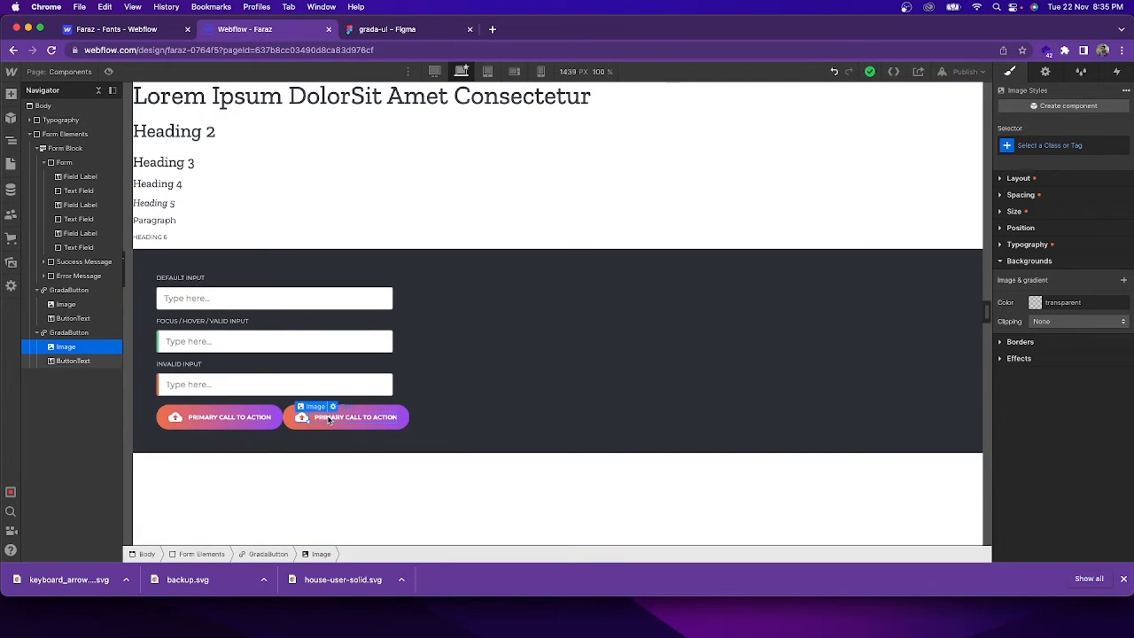
{"action": "left_click_drag", "start_coordinate": [74, 360], "coordinate": [80, 346]}
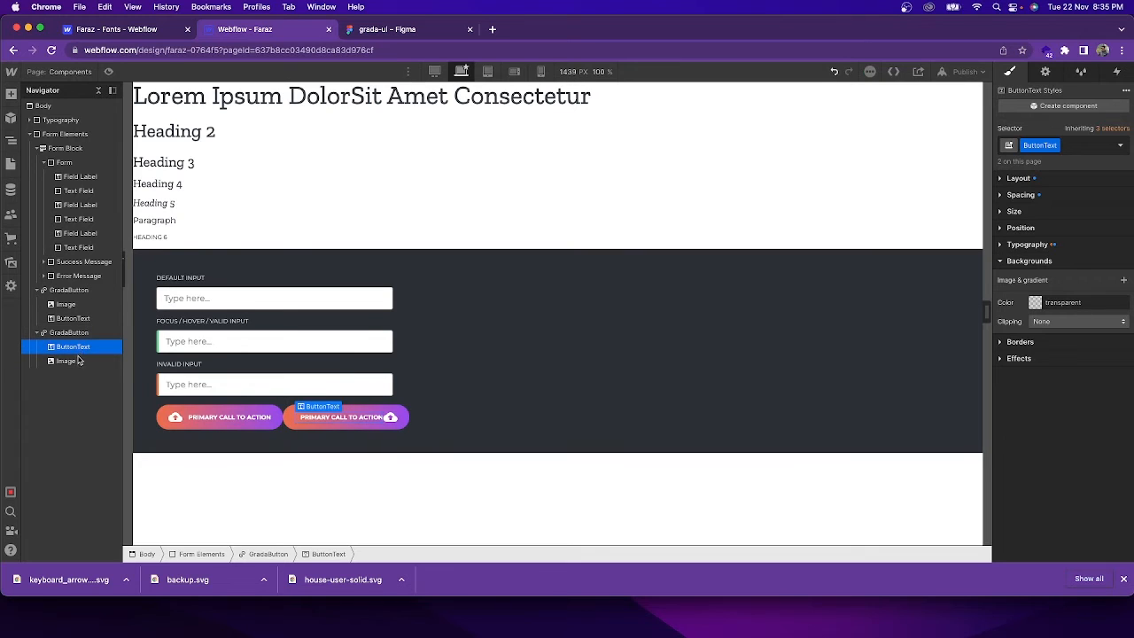
{"action": "left_click", "coordinate": [76, 361]}
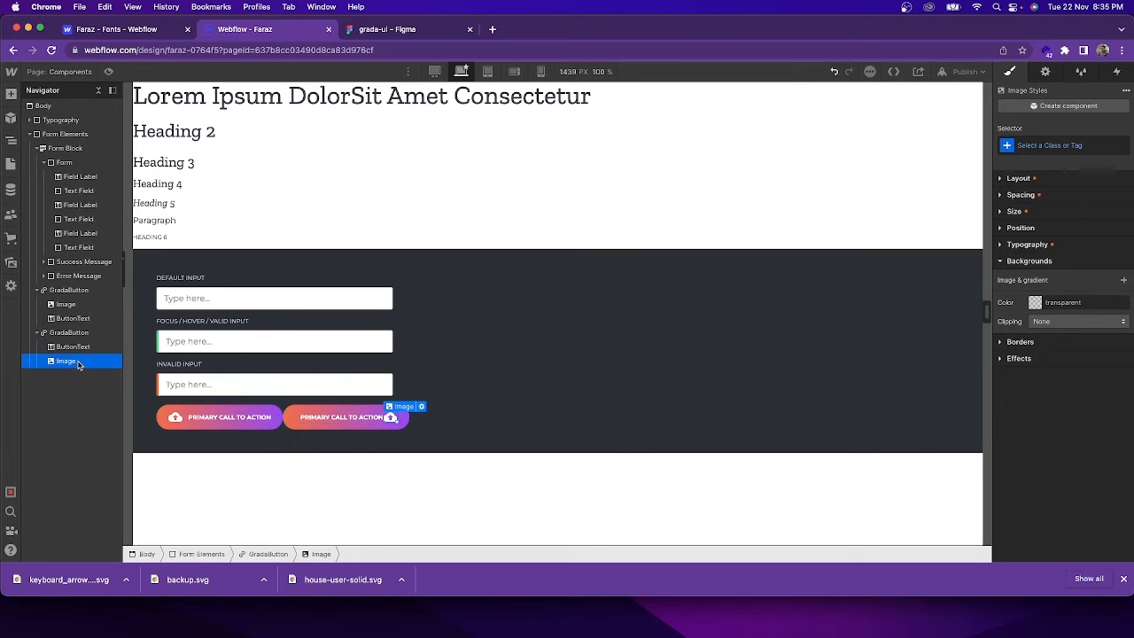
{"action": "left_click", "coordinate": [421, 405]}
{"action": "left_click", "coordinate": [475, 264]}
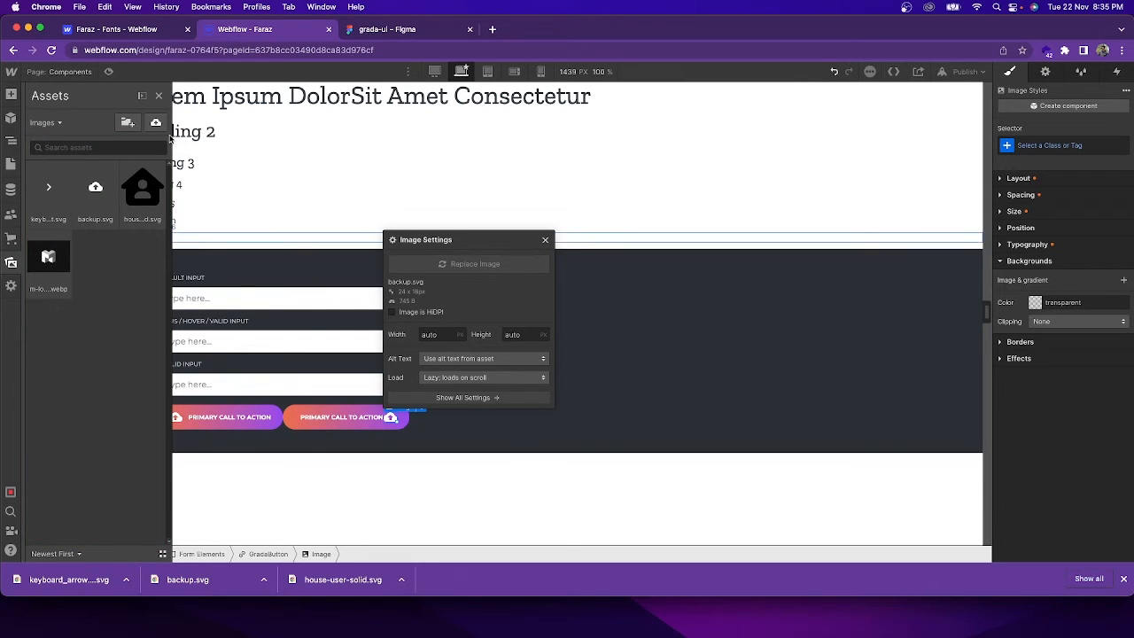
{"action": "left_click", "coordinate": [159, 95]}
{"action": "left_click", "coordinate": [546, 239]}
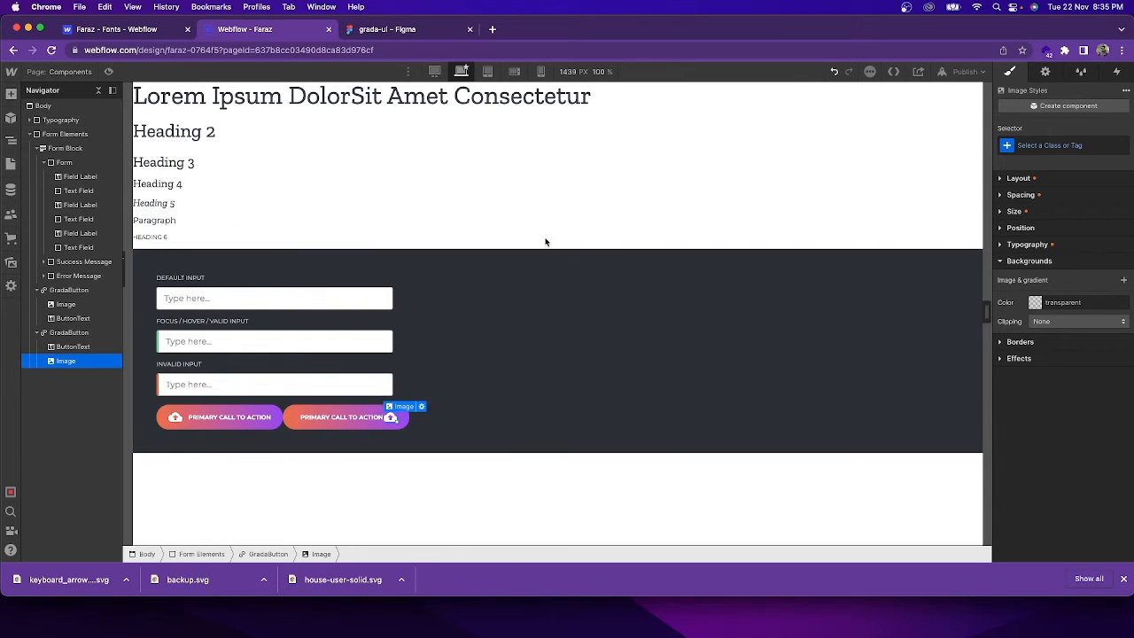
{"action": "left_click", "coordinate": [460, 412]}
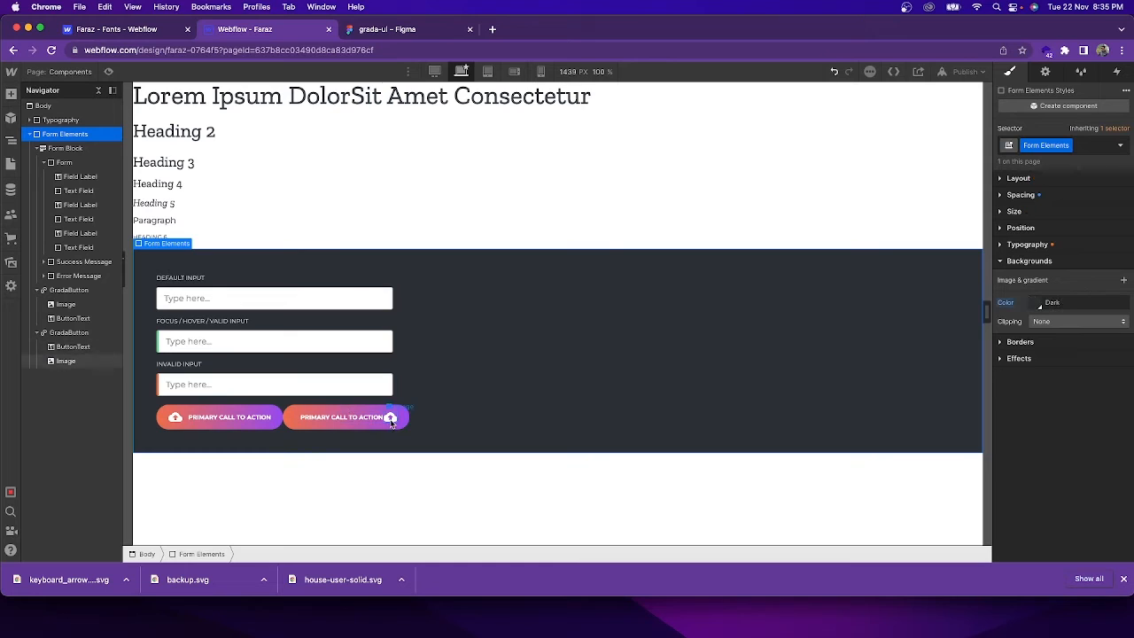
- Open the image settings of the icon in the second GradaButton
{"action": "left_click", "coordinate": [392, 419]}
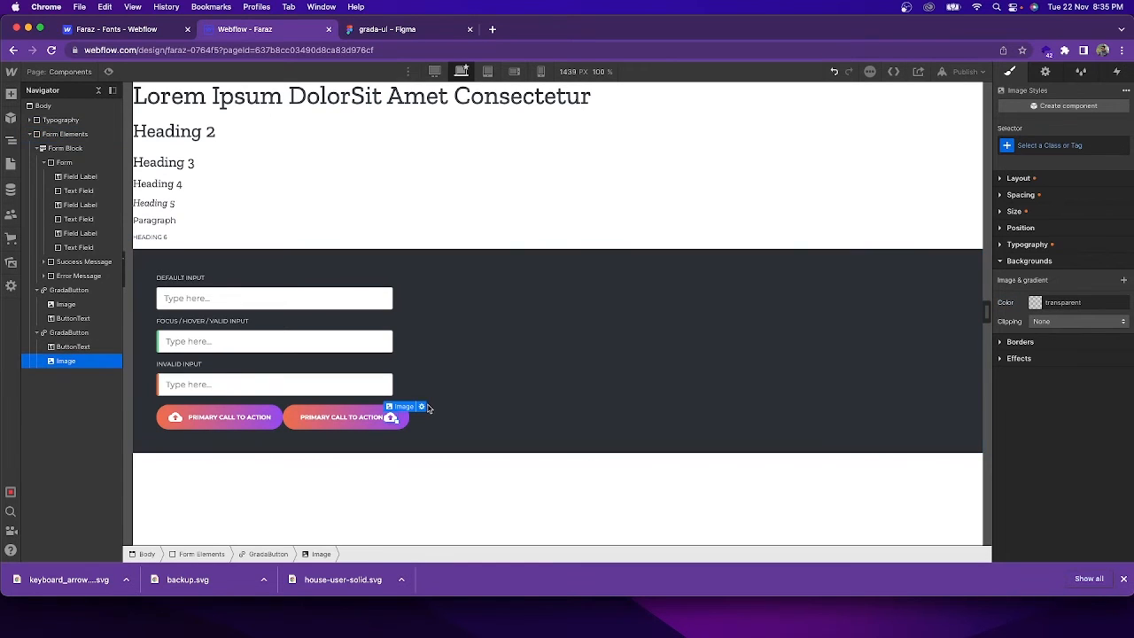
{"action": "left_click", "coordinate": [422, 407]}
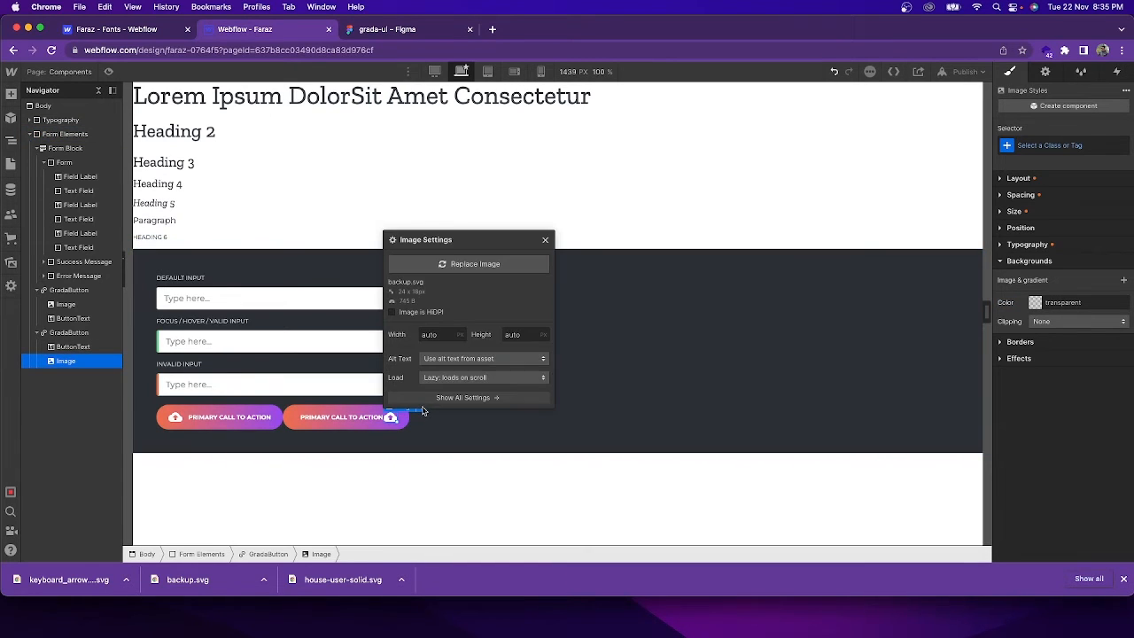
- Replace the second button's icon image with keyboard_arrow_right.svg from the assets
{"action": "left_click", "coordinate": [488, 270]}
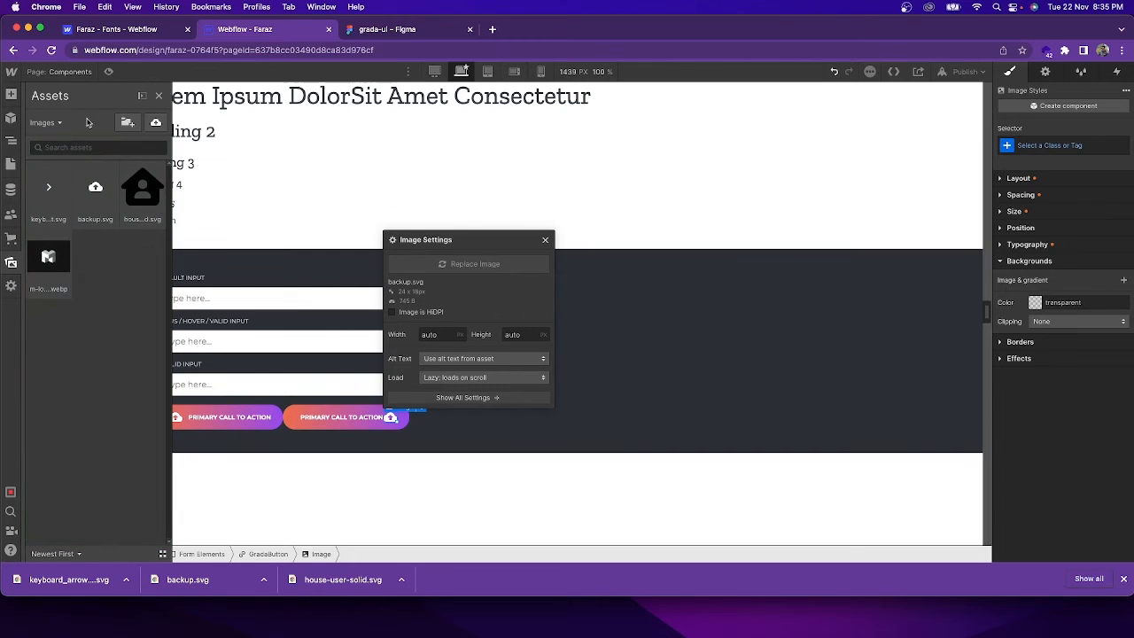
{"action": "left_click", "coordinate": [47, 197]}
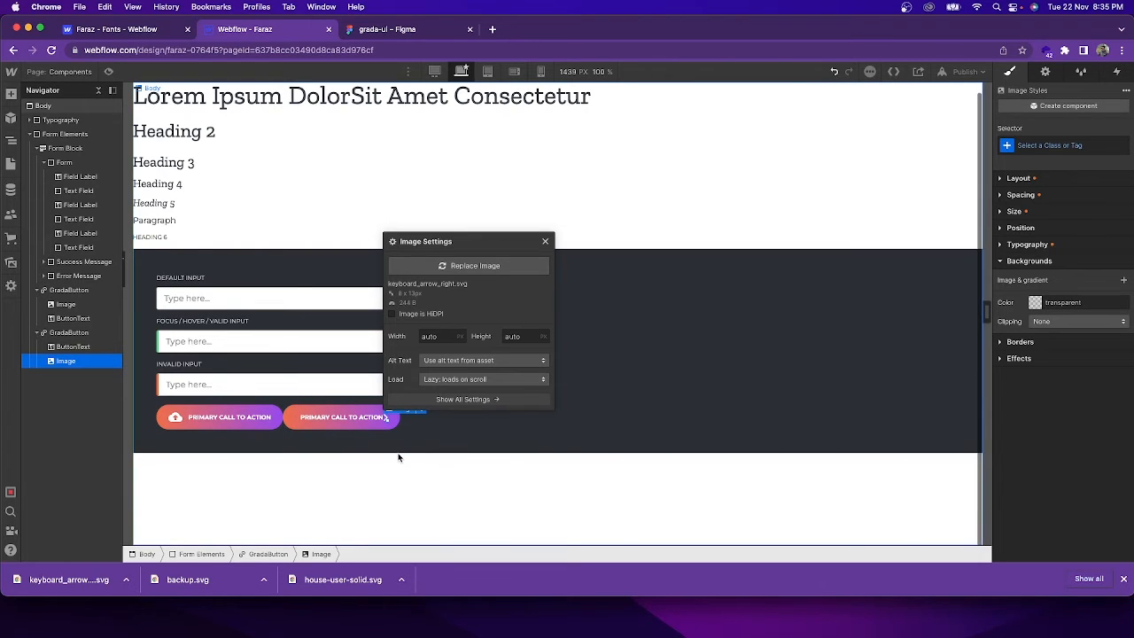
{"action": "left_click", "coordinate": [434, 436]}
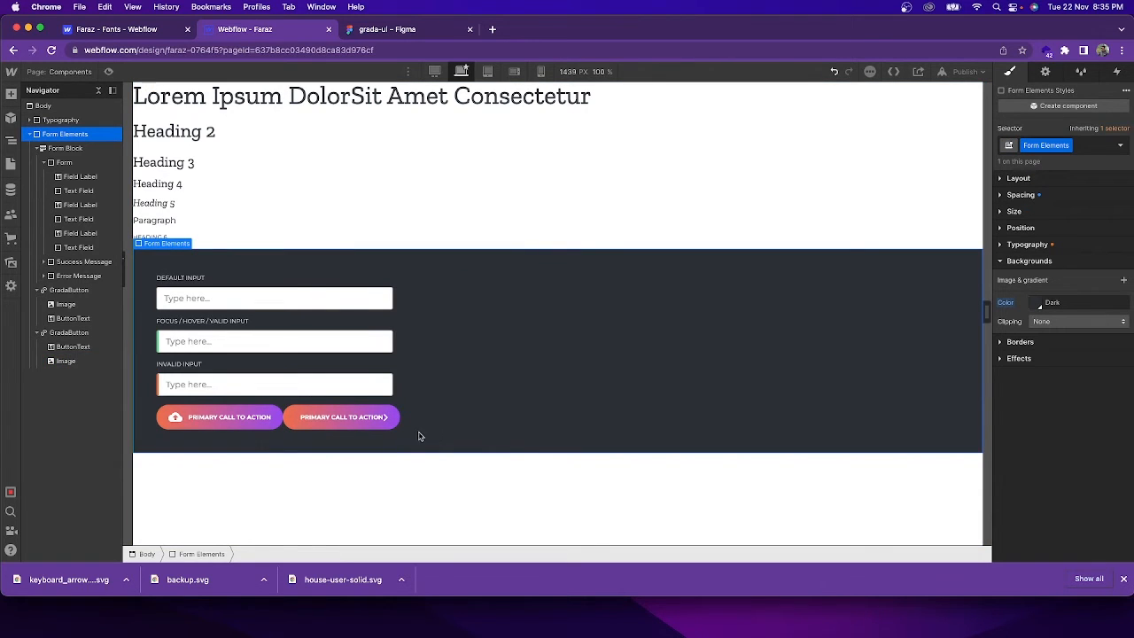
- Reset the left padding of the second button's ButtonText and set its right padding to 10 px
{"action": "left_click", "coordinate": [321, 418]}
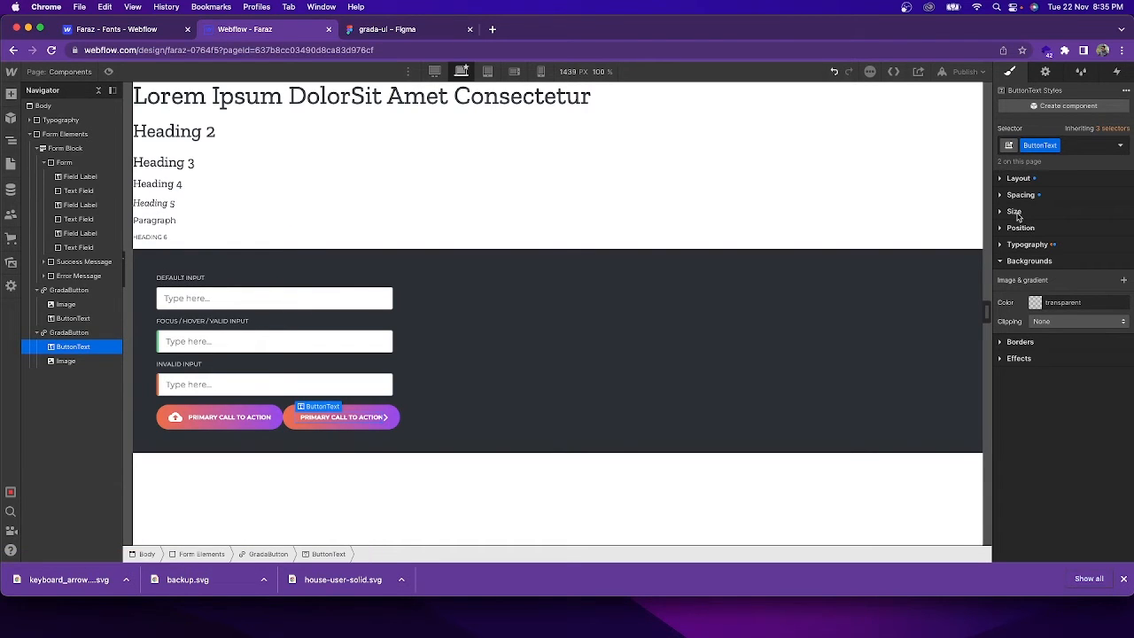
{"action": "left_click", "coordinate": [1022, 196]}
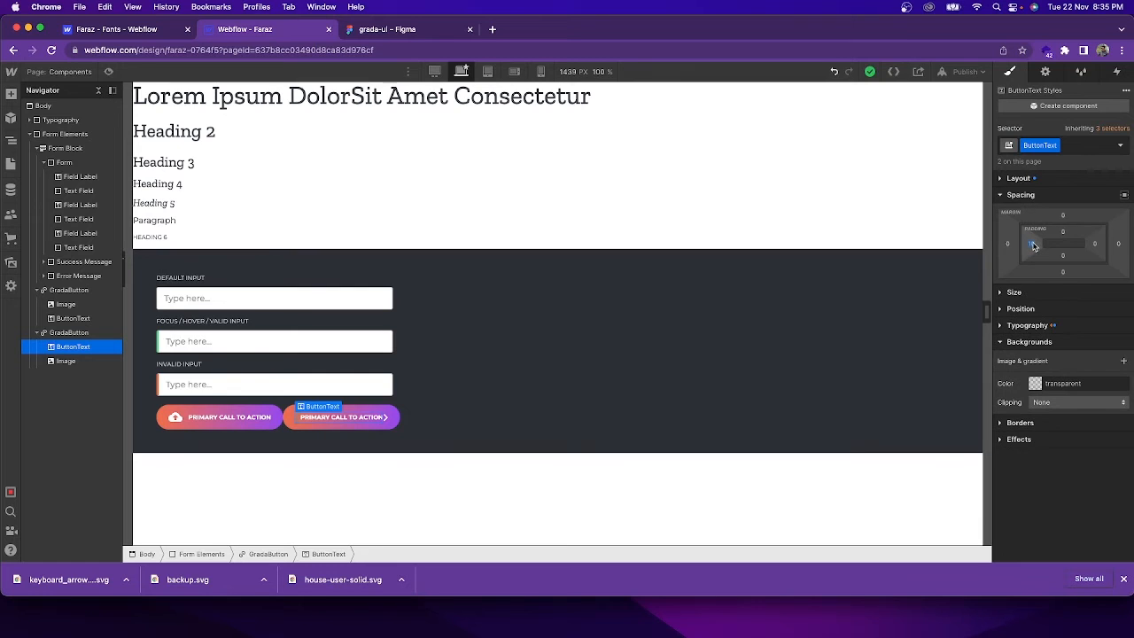
{"action": "left_click", "coordinate": [1032, 246]}
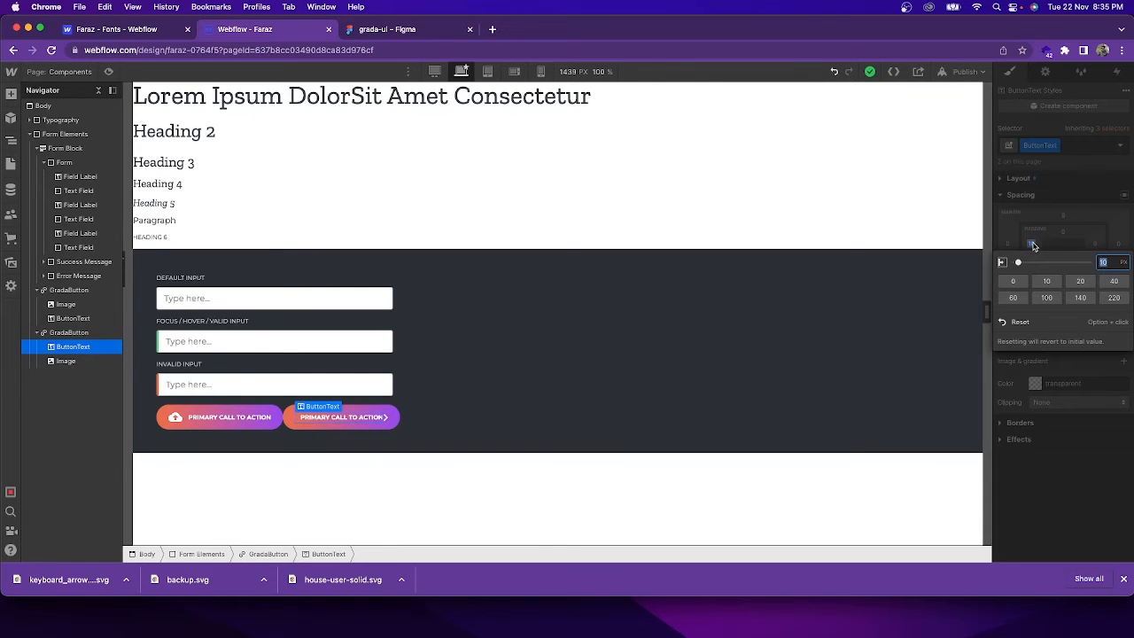
{"action": "left_click", "coordinate": [1023, 322]}
{"action": "left_click", "coordinate": [1096, 246]}
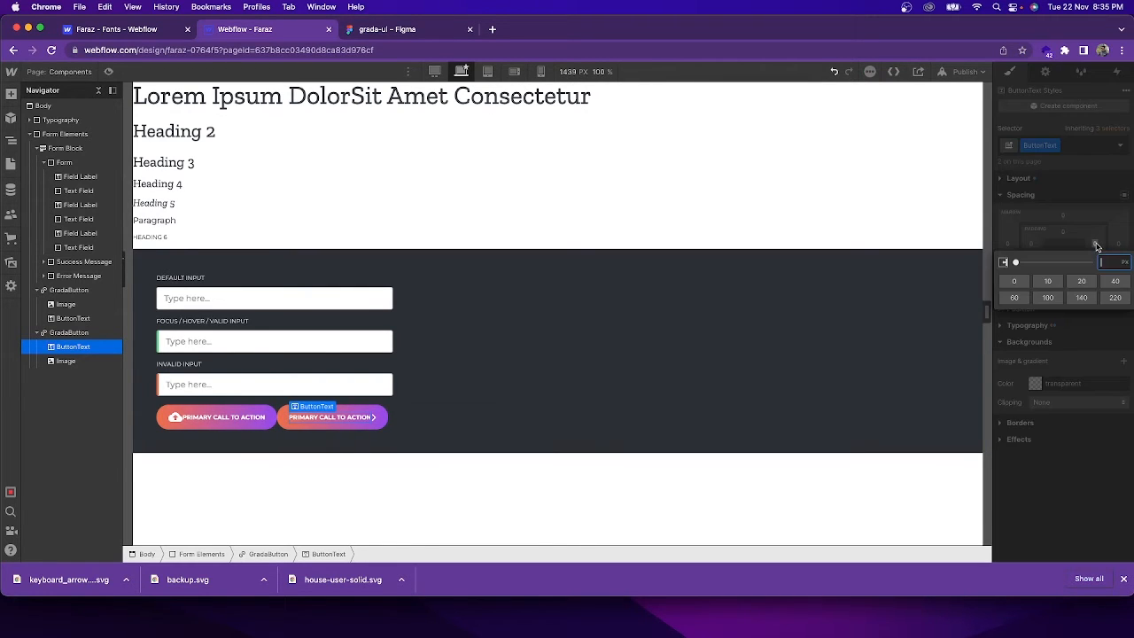
{"action": "left_click", "coordinate": [1053, 283]}
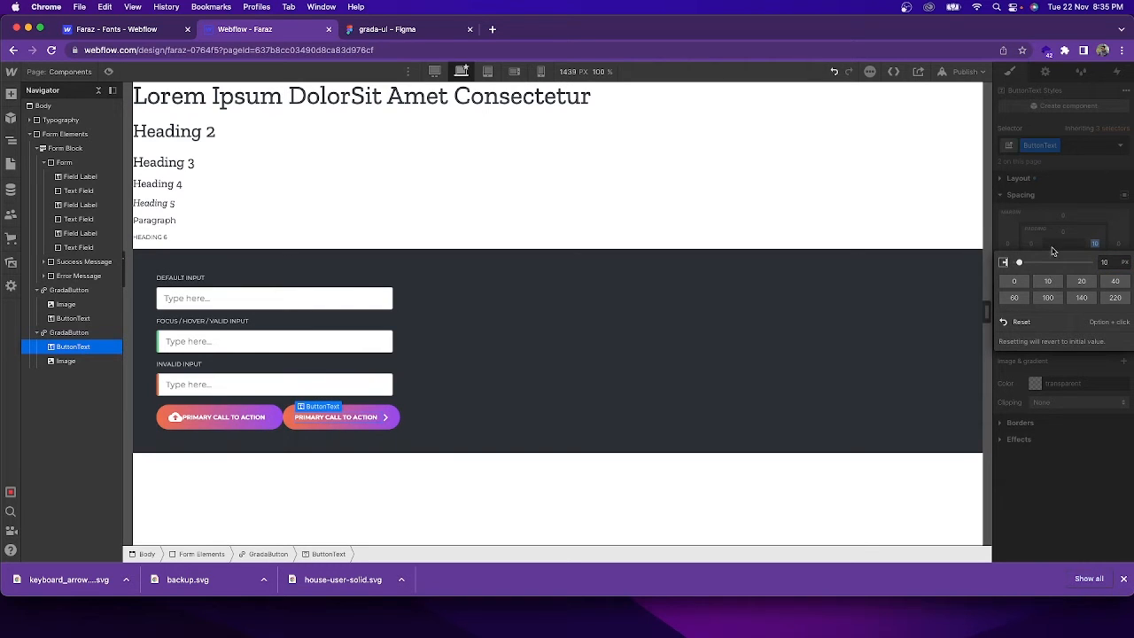
{"action": "left_click", "coordinate": [1072, 220]}
{"action": "left_click", "coordinate": [448, 419]}
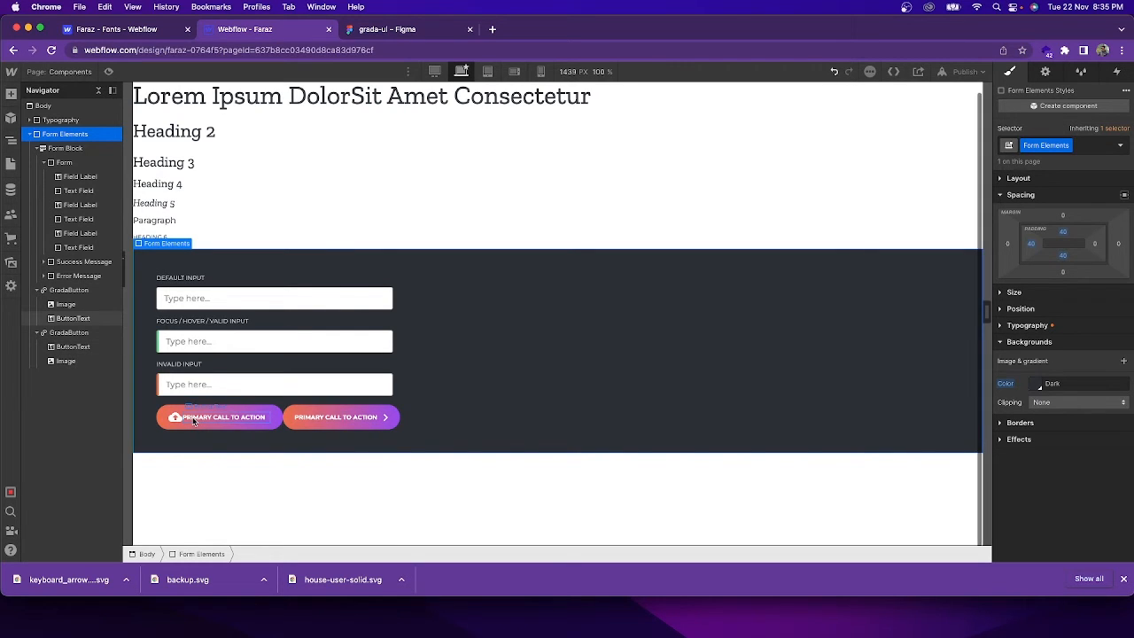
- Set the left padding of the ButtonText class to 10 px
{"action": "left_click", "coordinate": [335, 420]}
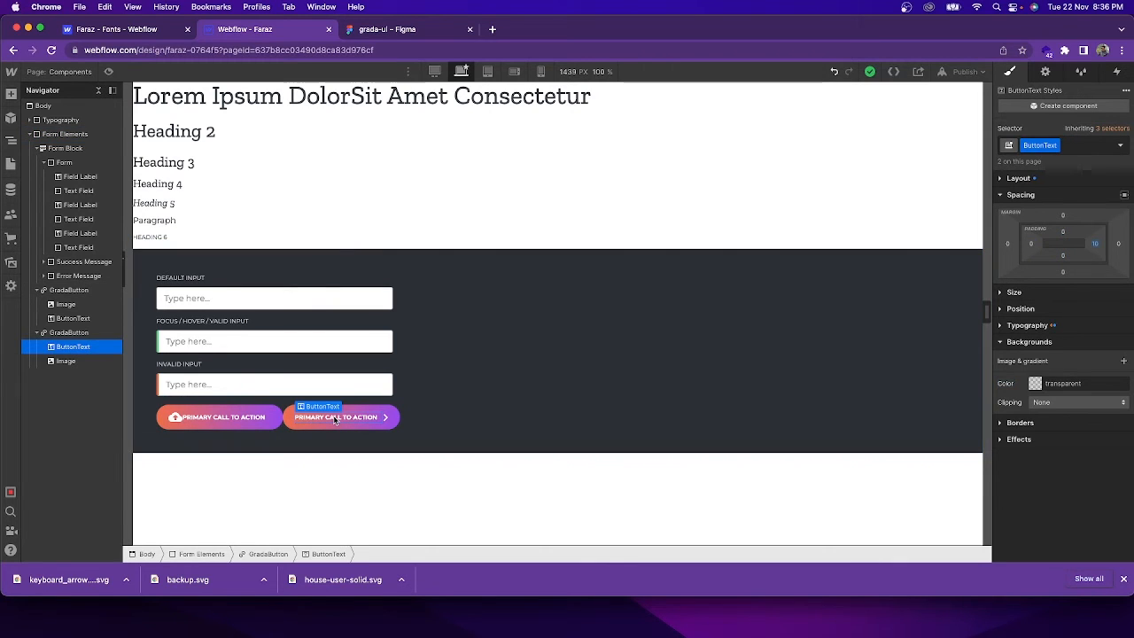
{"action": "left_click", "coordinate": [1032, 247]}
{"action": "left_click", "coordinate": [1048, 284]}
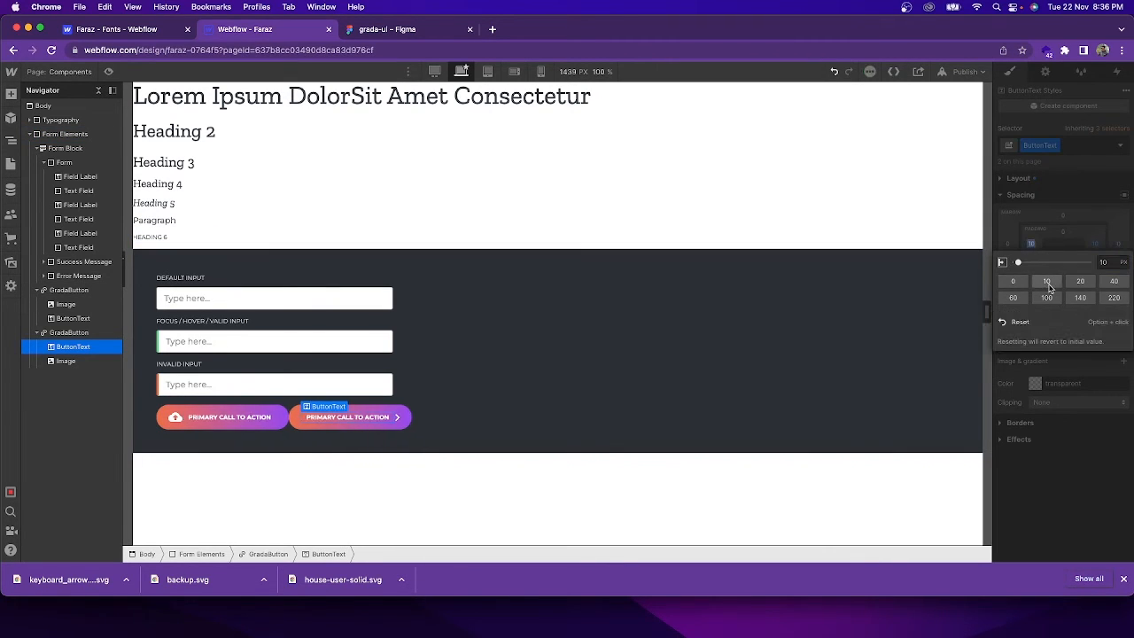
{"action": "left_click", "coordinate": [490, 422]}
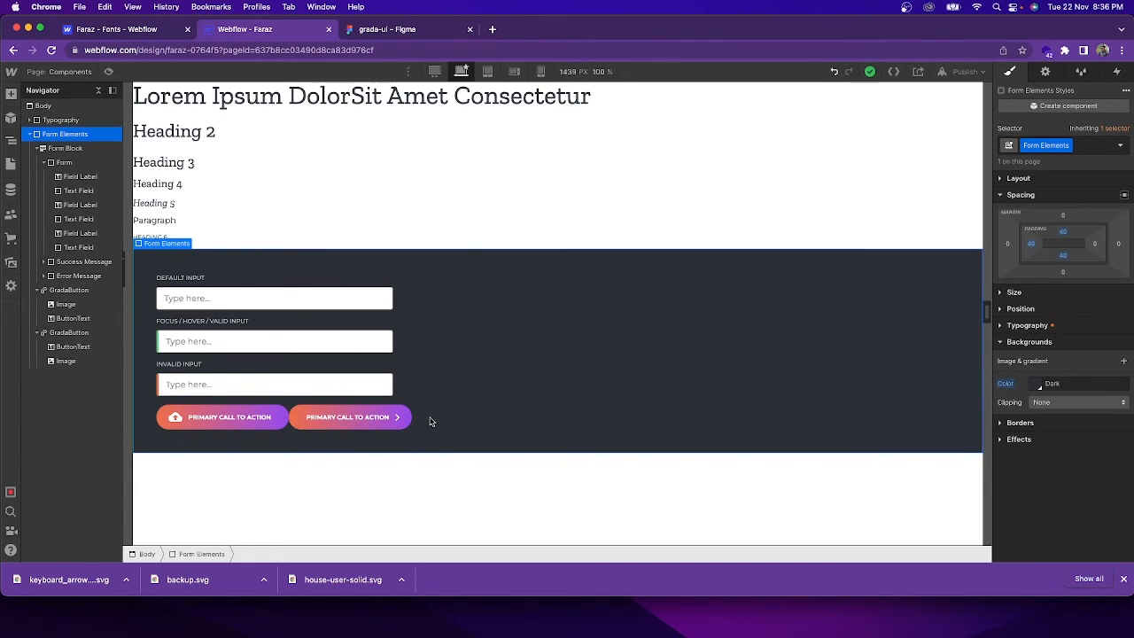
- Compare the two primary buttons with the call-to-action buttons in the Figma design, and return to Webflow
{"action": "left_click", "coordinate": [413, 30]}
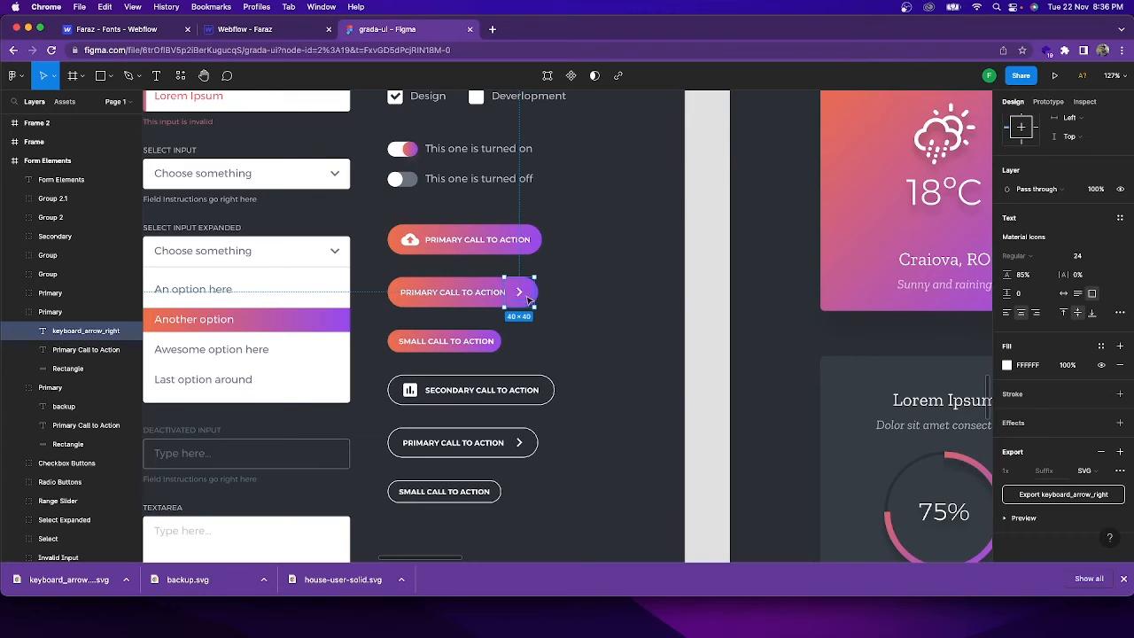
{"action": "left_click", "coordinate": [294, 34]}
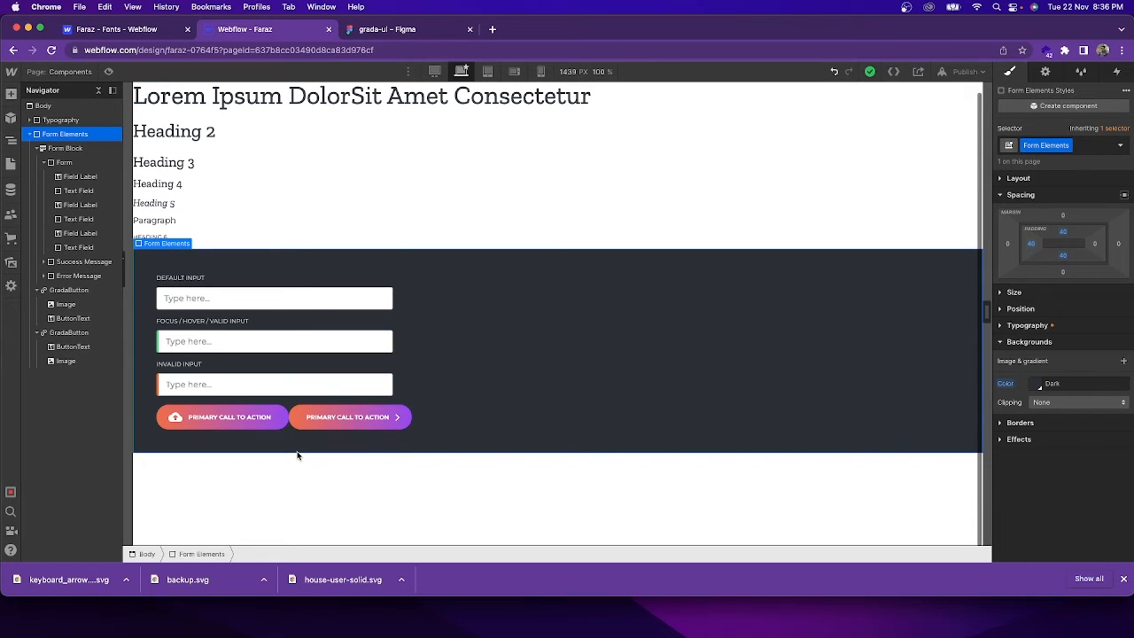
{"action": "left_click", "coordinate": [411, 29]}
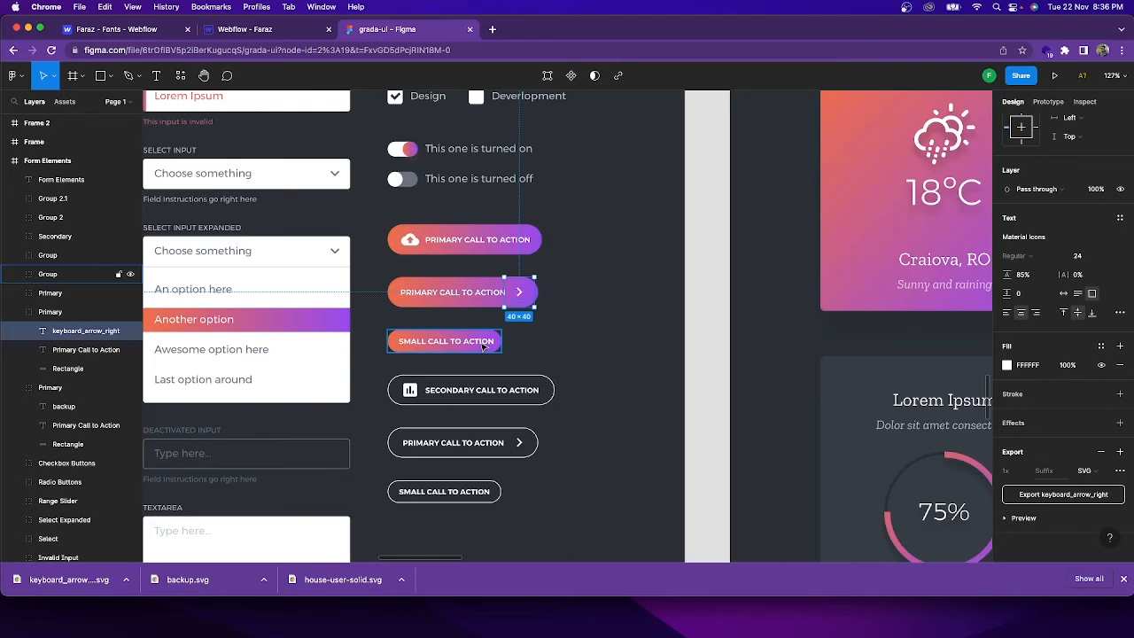
{"action": "left_click", "coordinate": [248, 29]}
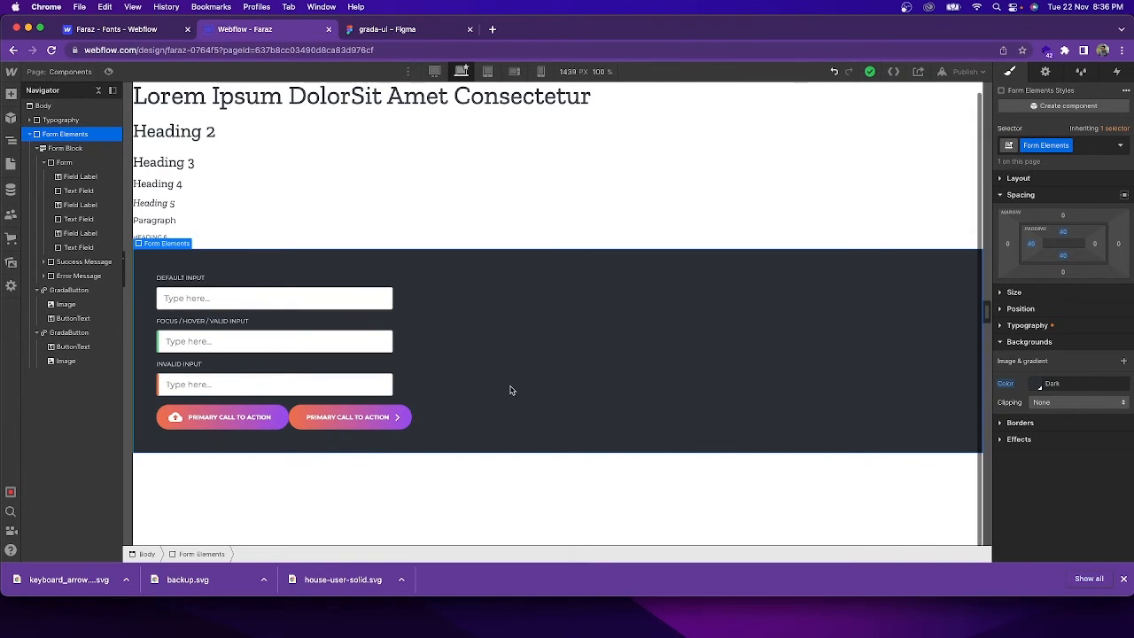
- Duplicate the second GradaButton, collapse the buttons in the element tree and select the last one
{"action": "left_click", "coordinate": [84, 336]}
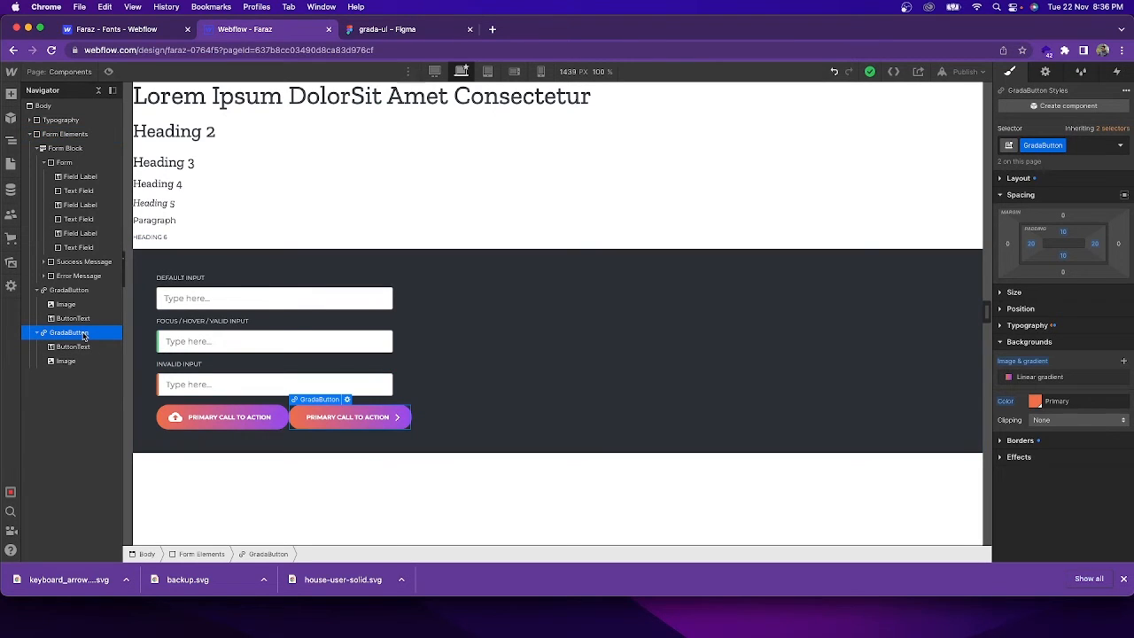
{"action": "key", "text": "super+d"}
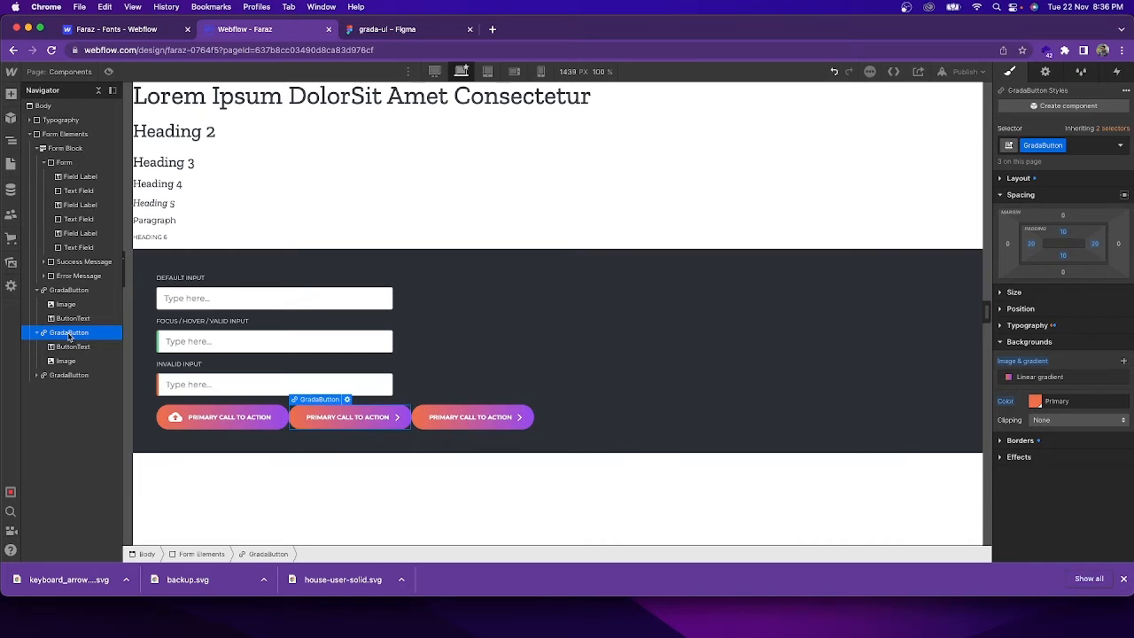
{"action": "left_click", "coordinate": [38, 335]}
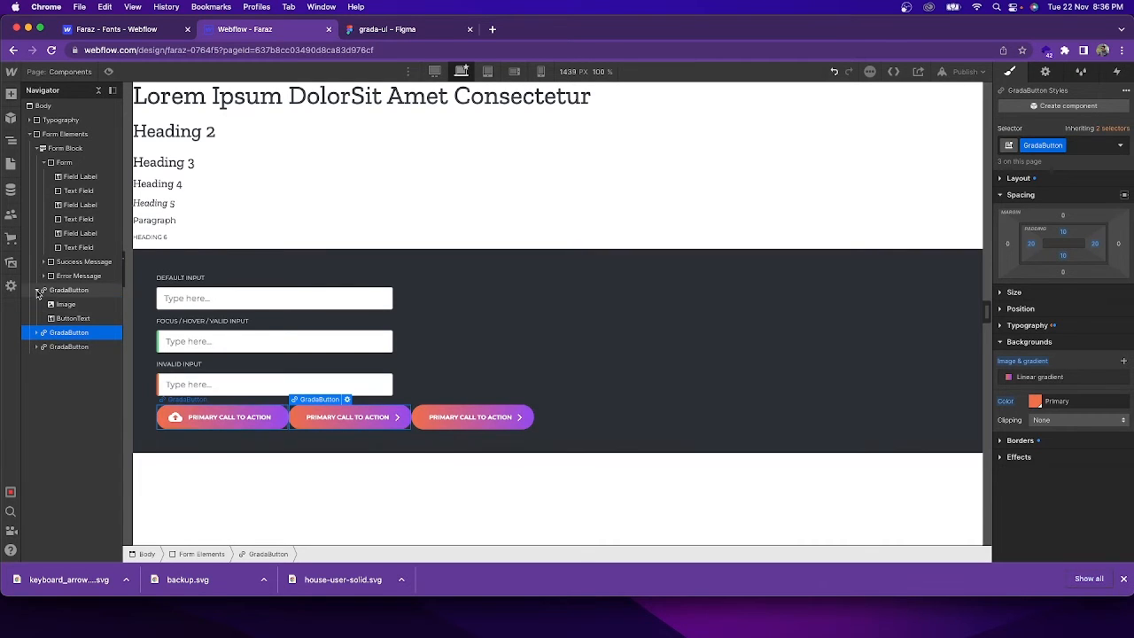
{"action": "left_click", "coordinate": [62, 320]}
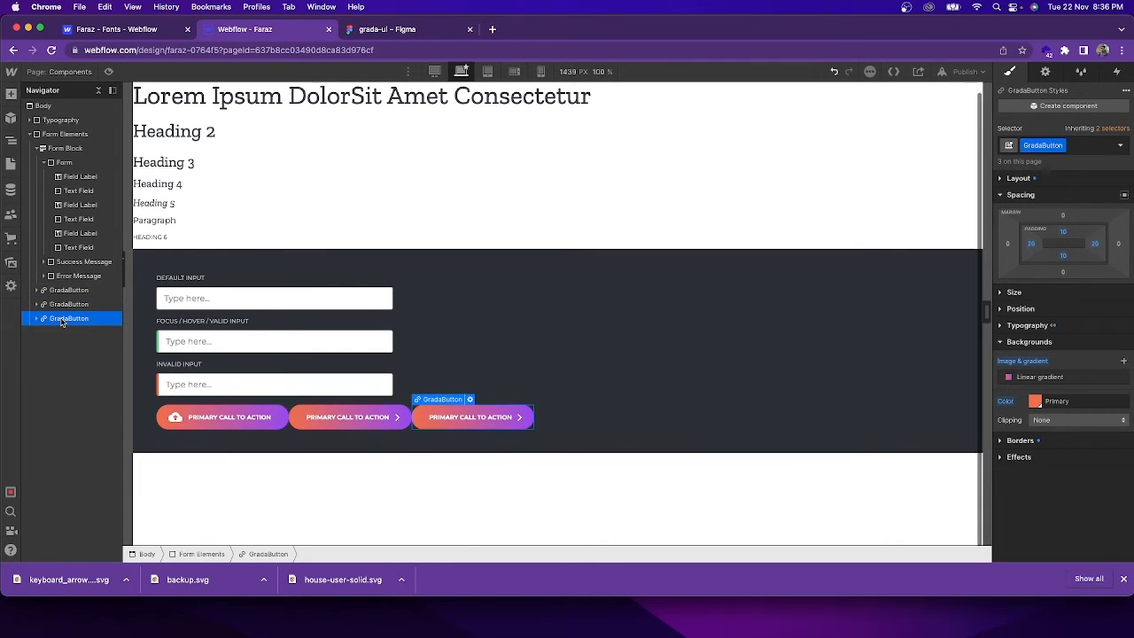
- Switch to Figma to examine the small call-to-action button's text settings against the primary buttons, and return to Webflow
{"action": "left_click", "coordinate": [392, 31]}
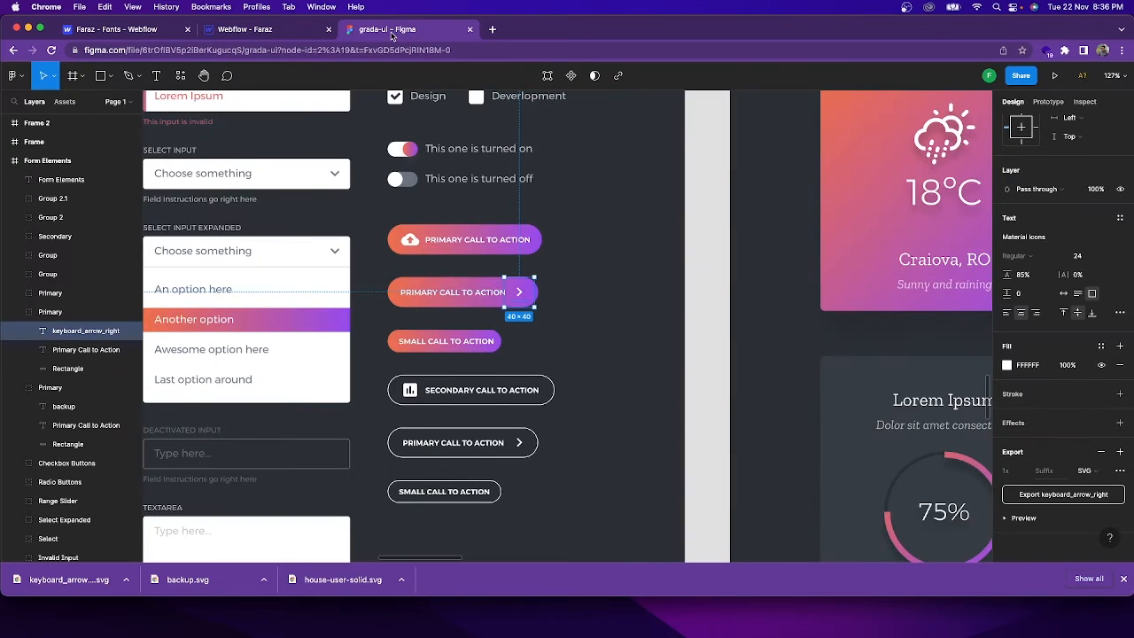
{"action": "double_click", "coordinate": [458, 344]}
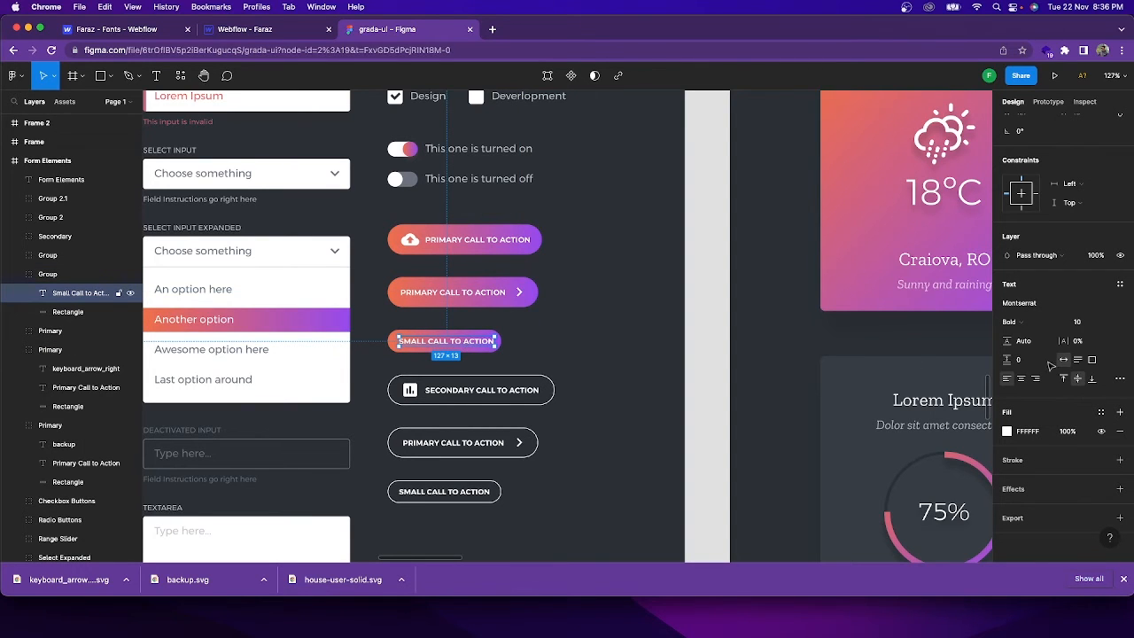
{"action": "left_click", "coordinate": [493, 294]}
{"action": "left_click", "coordinate": [476, 345]}
{"action": "left_click", "coordinate": [528, 343]}
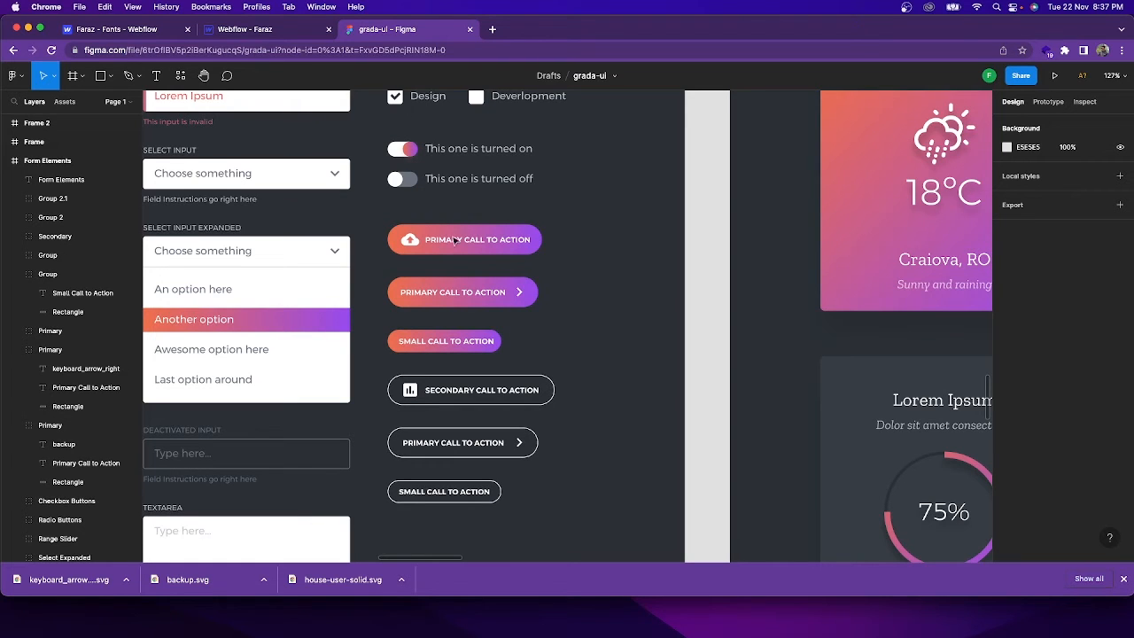
{"action": "left_click", "coordinate": [283, 32]}
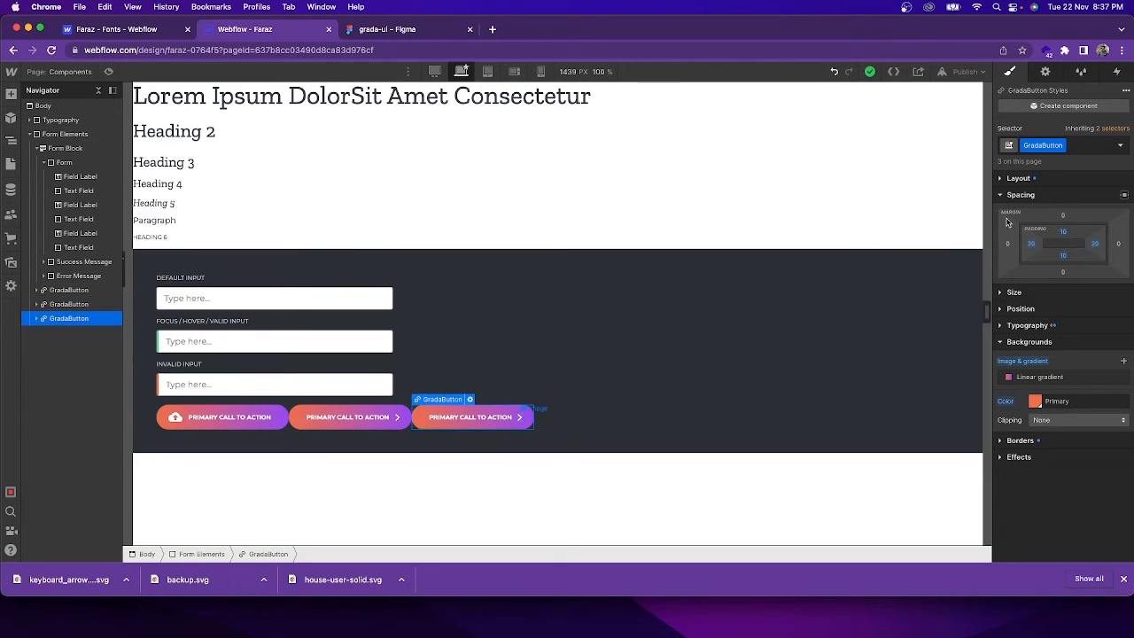
- Try a top padding of 0 px on the GradaButton class, and set it back to 10 px
{"action": "left_click", "coordinate": [1063, 231]}
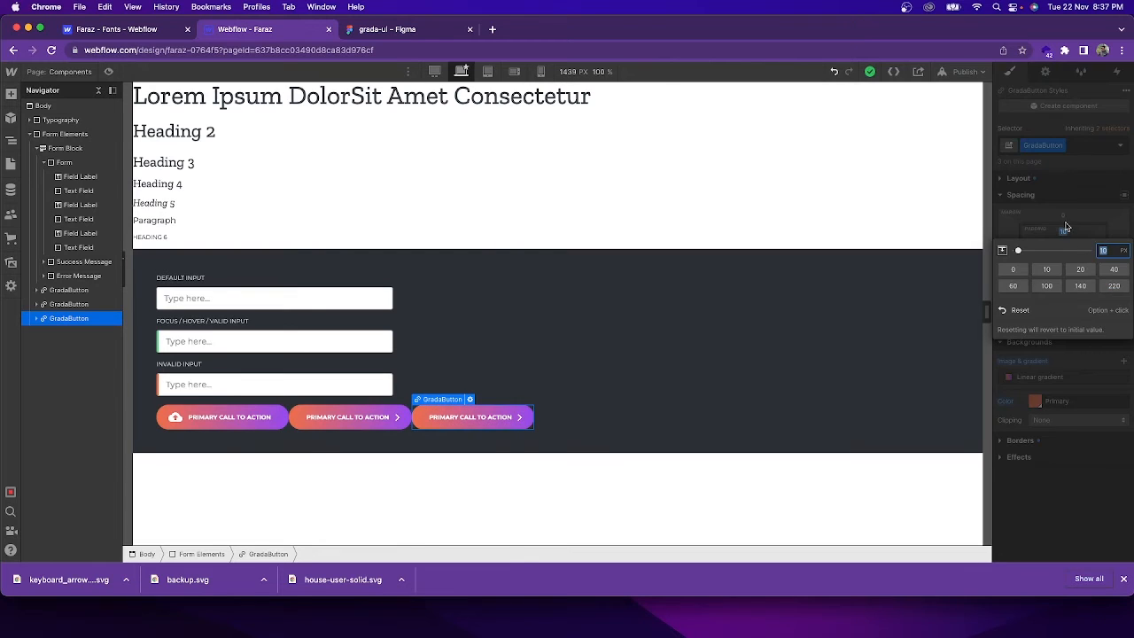
{"action": "left_click", "coordinate": [1066, 223]}
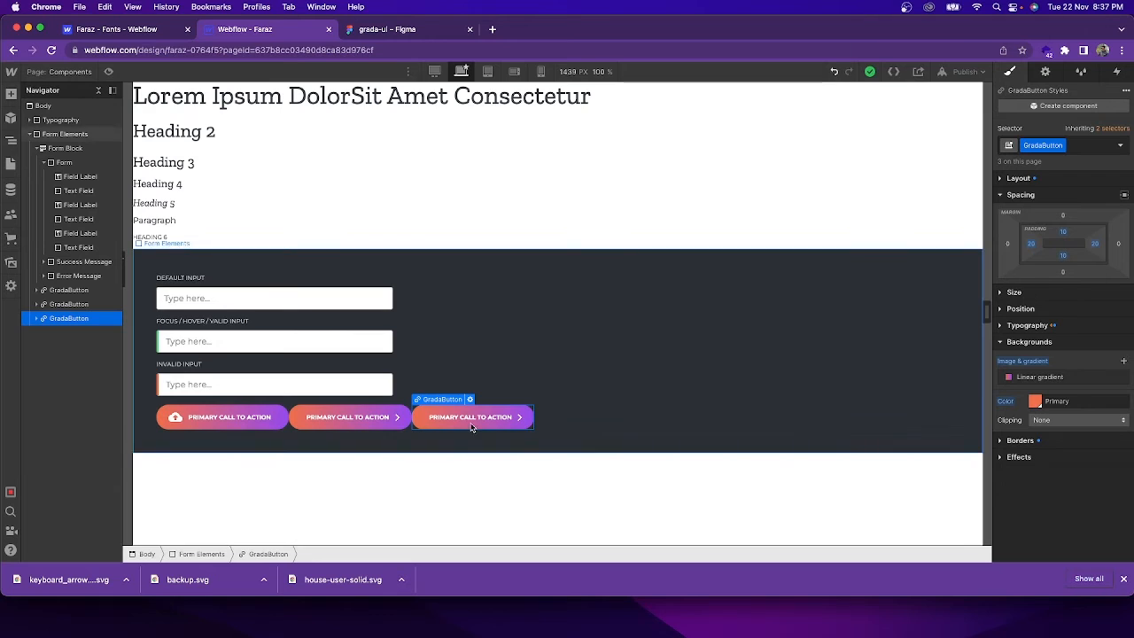
{"action": "left_click", "coordinate": [1063, 232]}
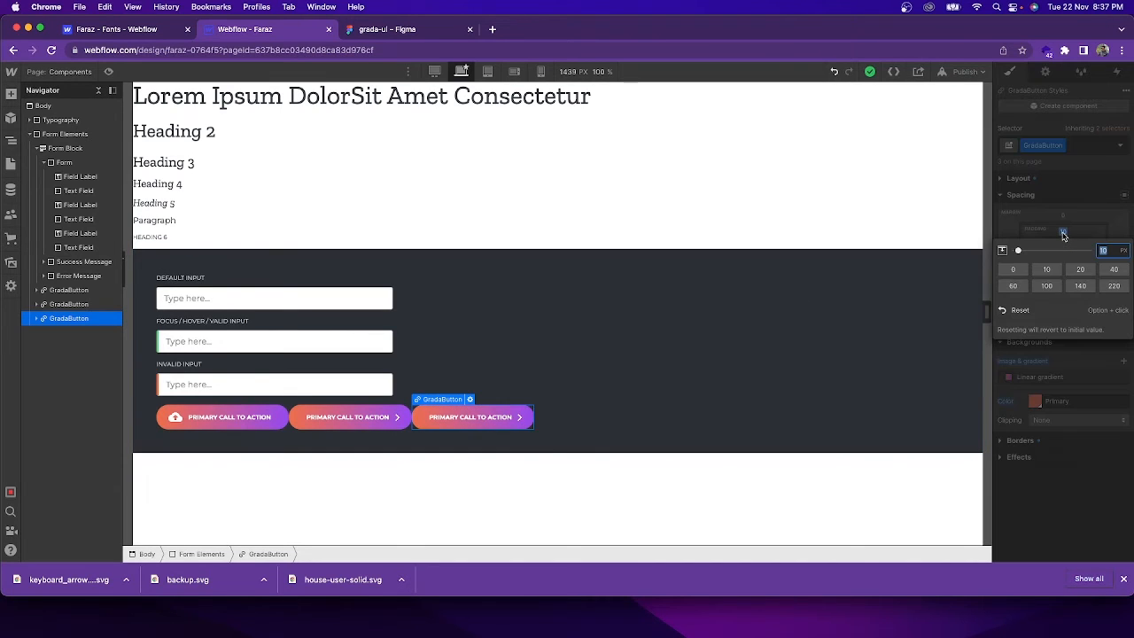
{"action": "left_click", "coordinate": [1018, 274]}
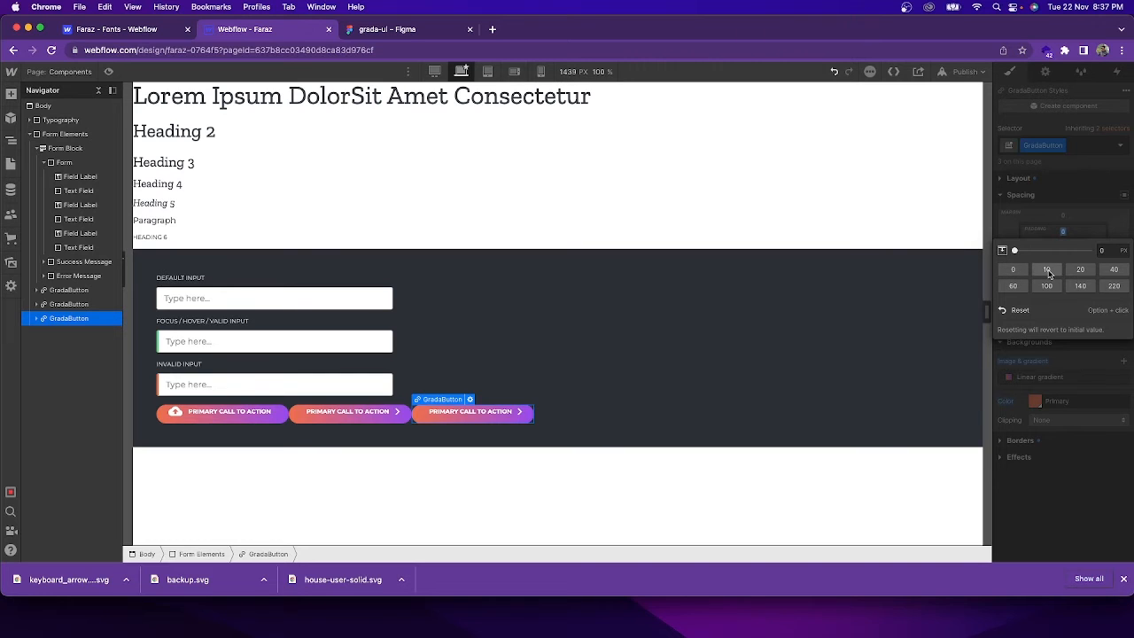
{"action": "left_click", "coordinate": [1047, 270]}
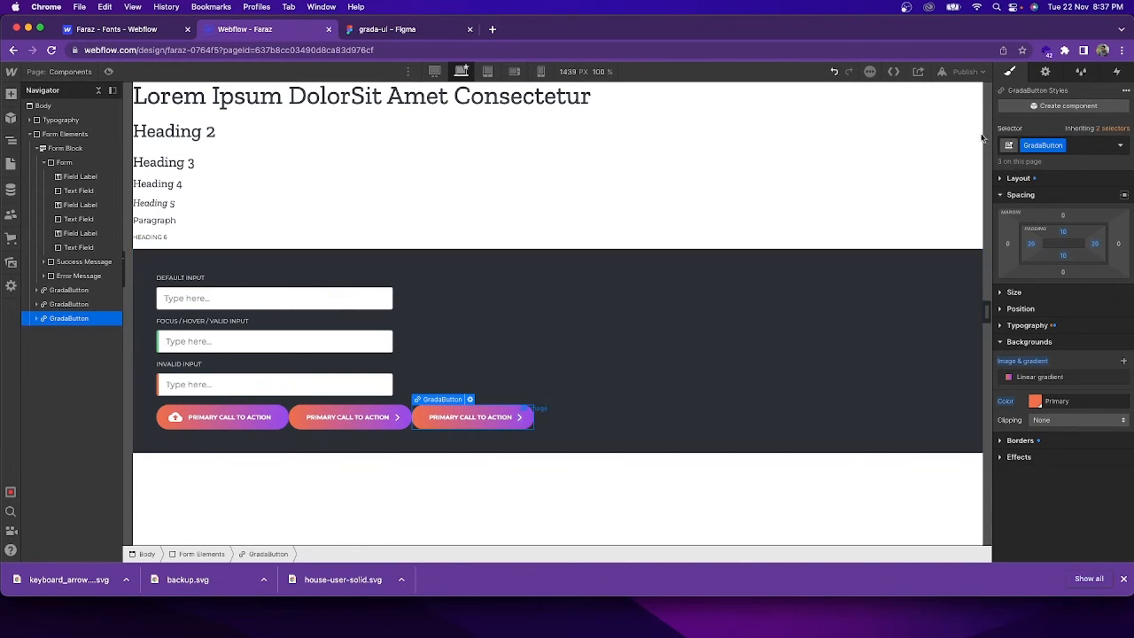
- Add a new combo class named "small" to the third GradaButton
{"action": "left_click", "coordinate": [1081, 148]}
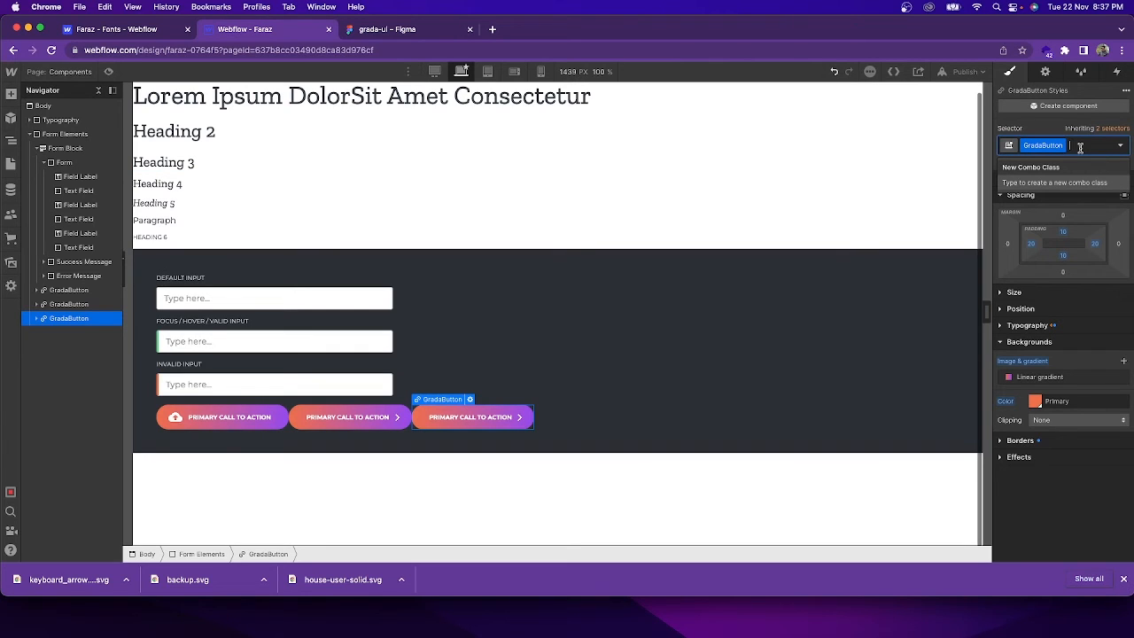
{"action": "type", "text": "small"}
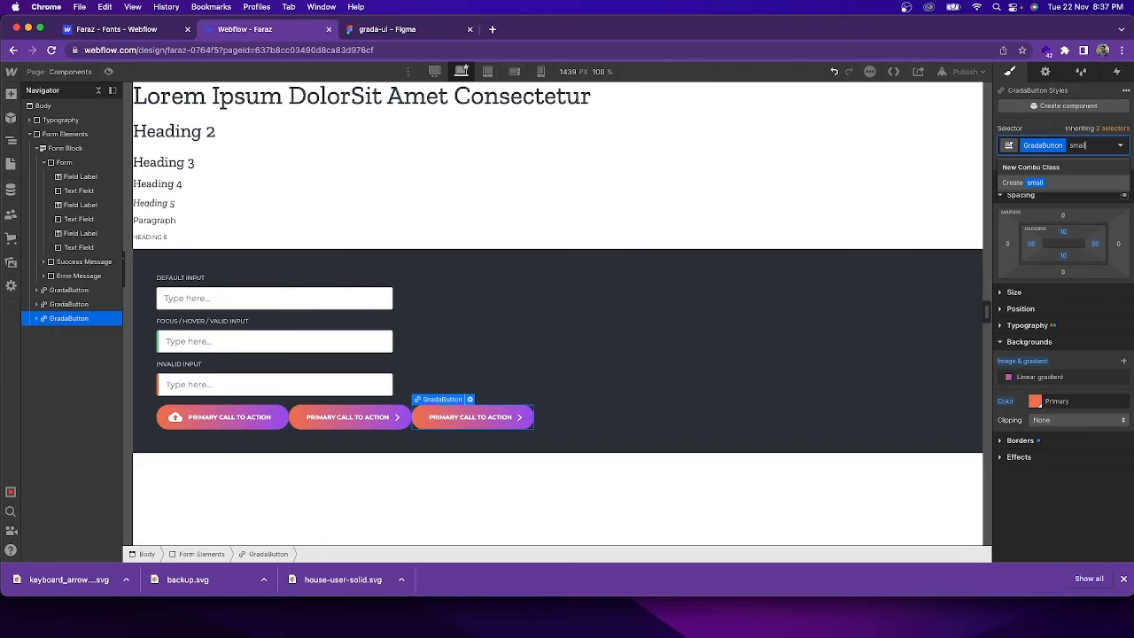
{"action": "key", "text": "Return"}
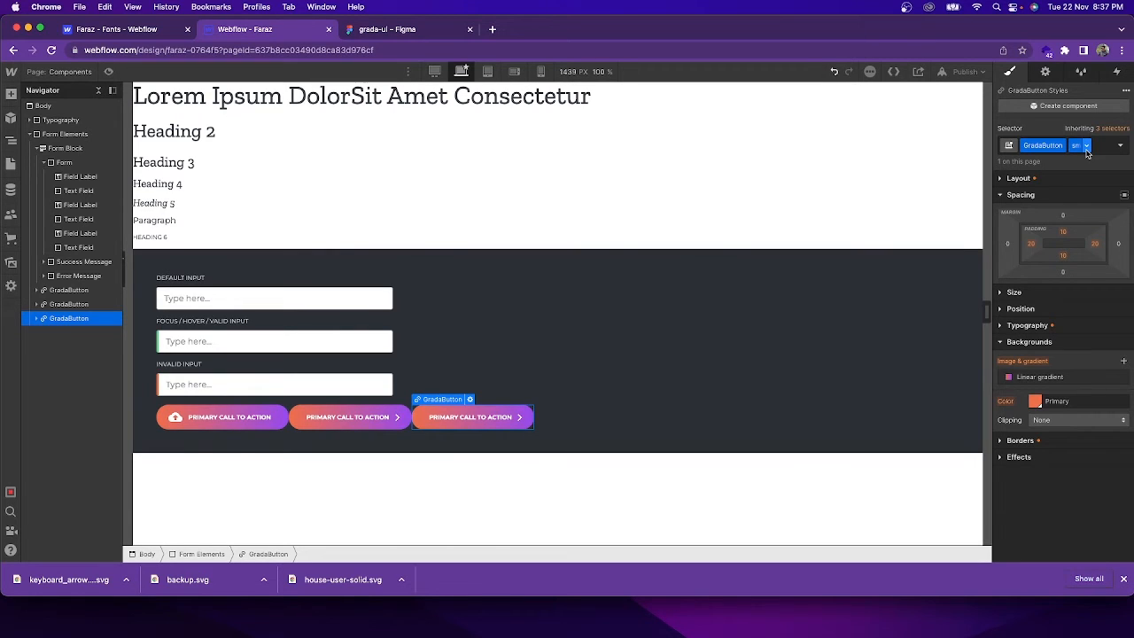
- Set the top and bottom padding of the GradaButton's small combo class to 5 px each
{"action": "left_click", "coordinate": [1064, 235]}
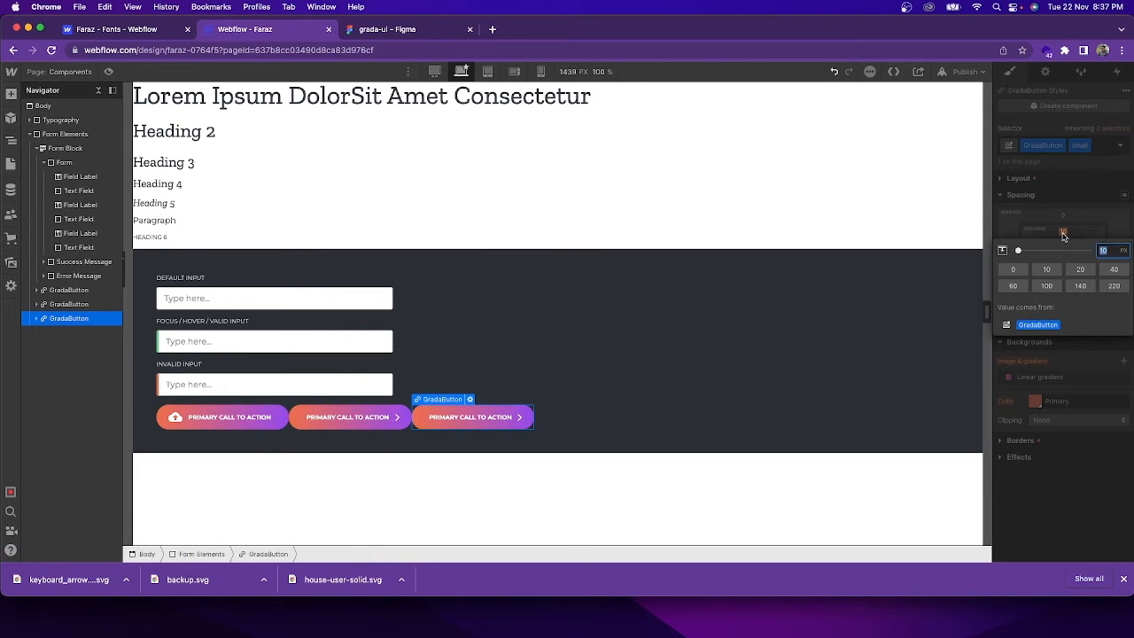
{"action": "left_click", "coordinate": [1063, 235]}
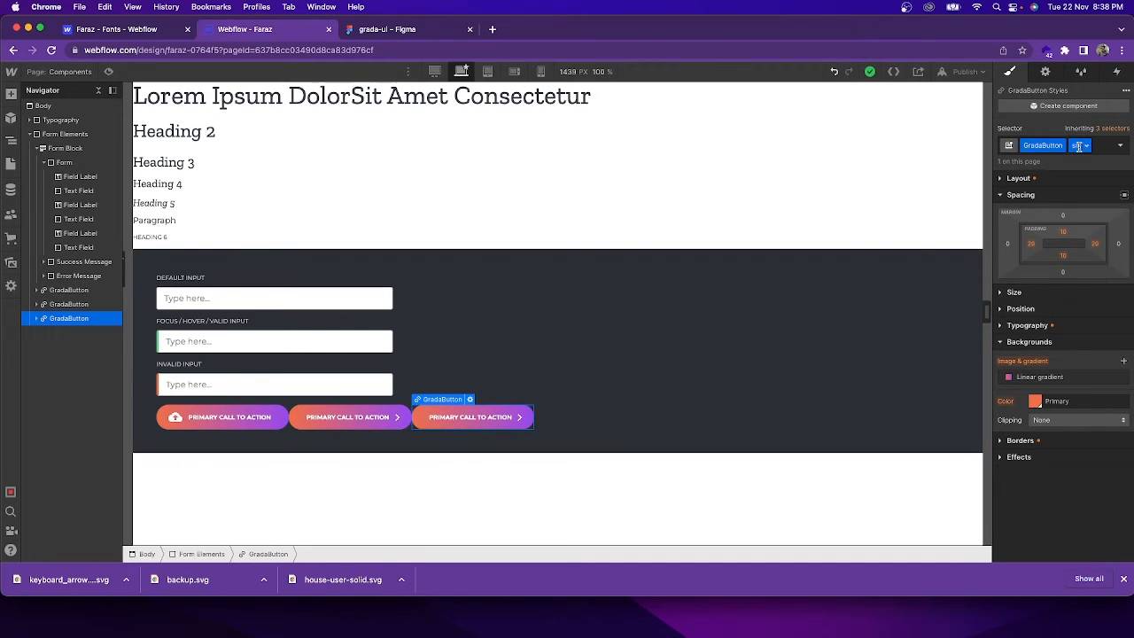
{"action": "left_click", "coordinate": [1063, 233]}
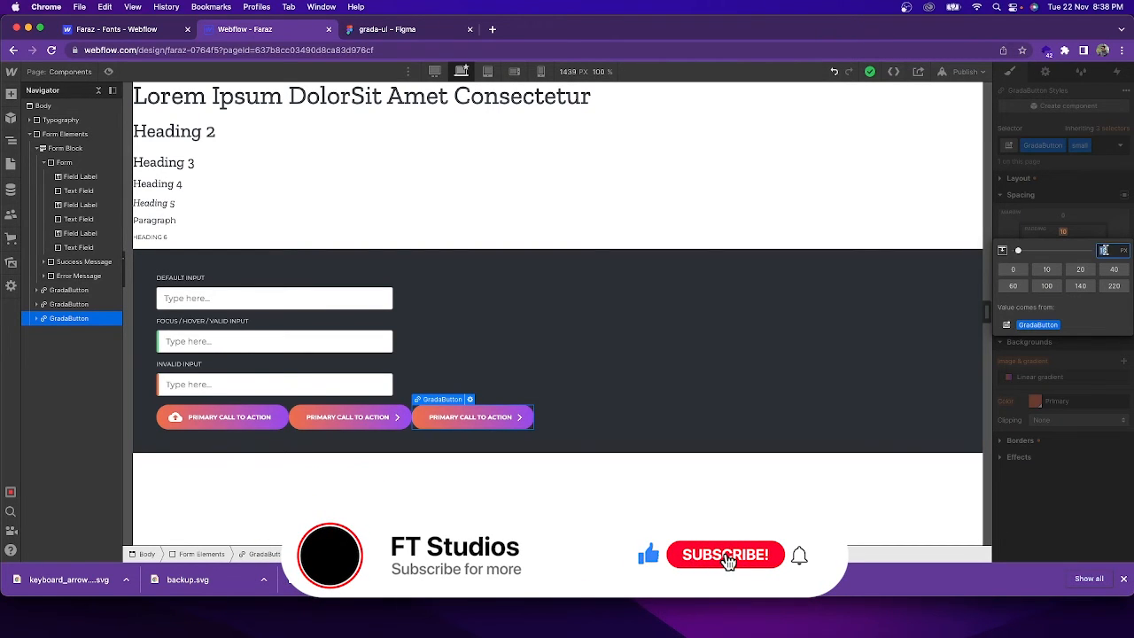
{"action": "type", "text": "5"}
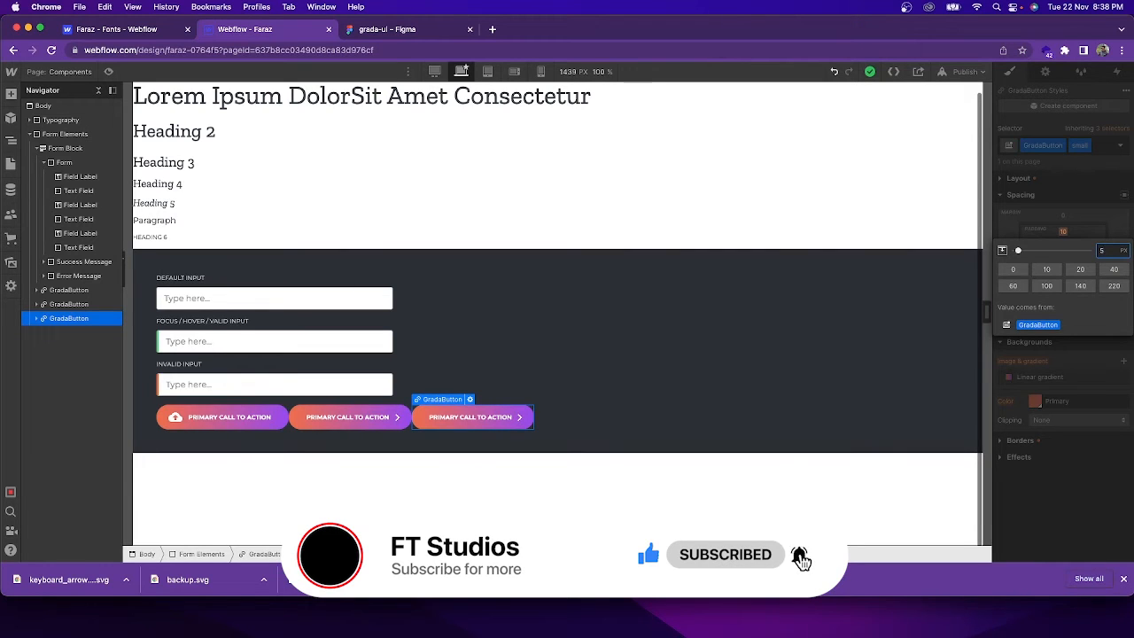
{"action": "key", "text": "Return"}
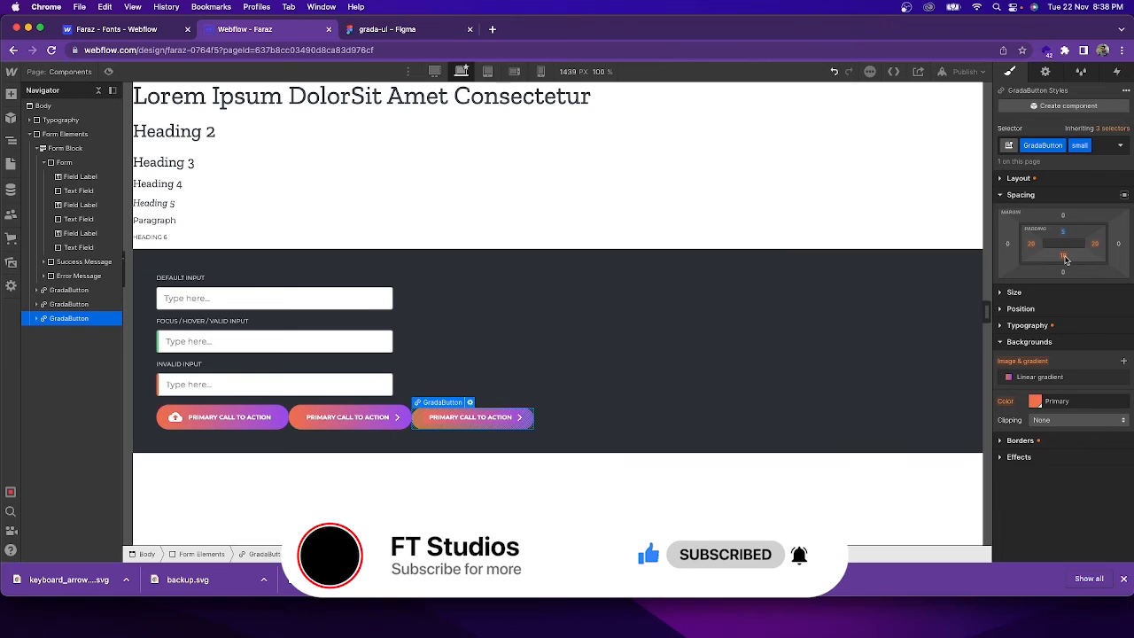
{"action": "left_click", "coordinate": [1064, 256]}
{"action": "type", "text": "5"}
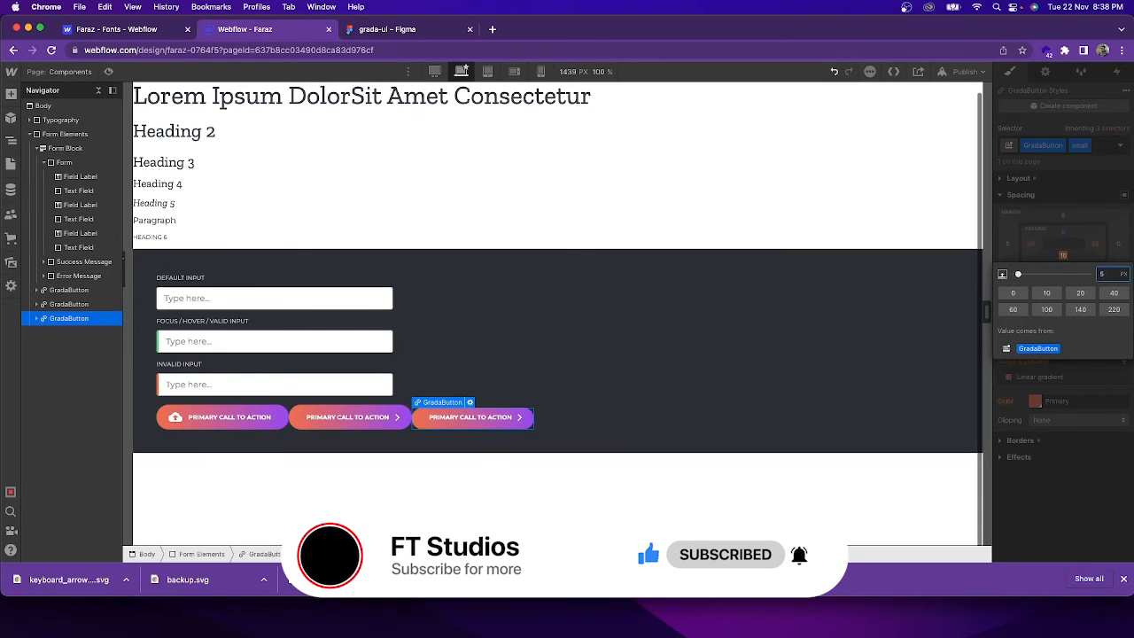
{"action": "key", "text": "Return"}
{"action": "left_click", "coordinate": [601, 420]}
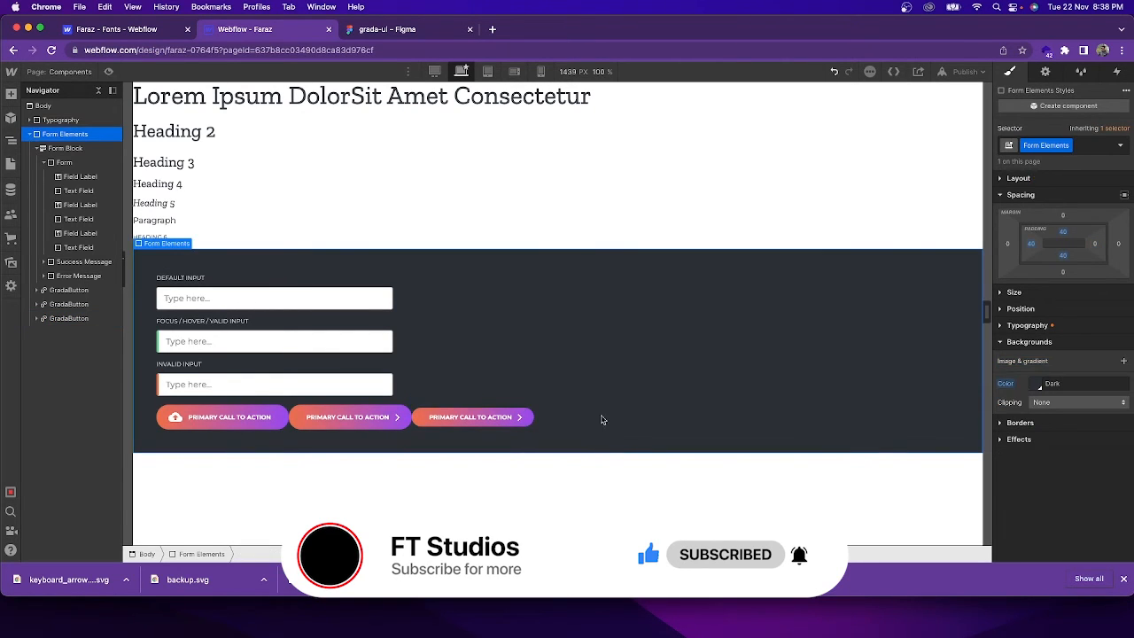
- Switch to Figma to examine the small call-to-action button and its text settings, and return to Webflow
{"action": "left_click", "coordinate": [390, 32]}
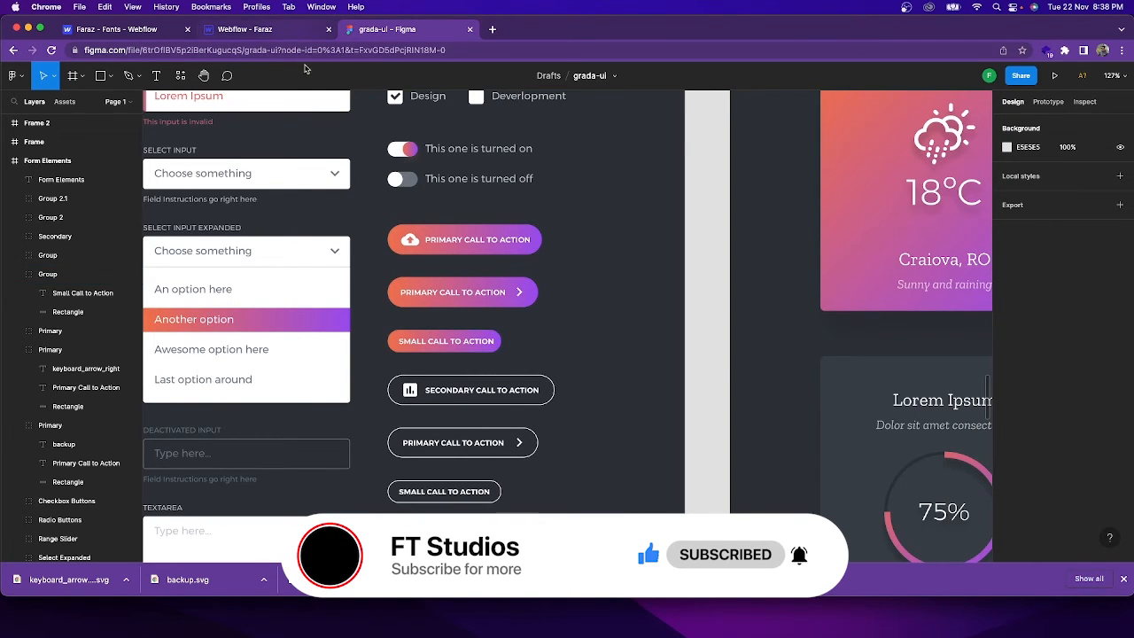
{"action": "scroll", "coordinate": [548, 333], "scroll_direction": "down", "scroll_amount": 3}
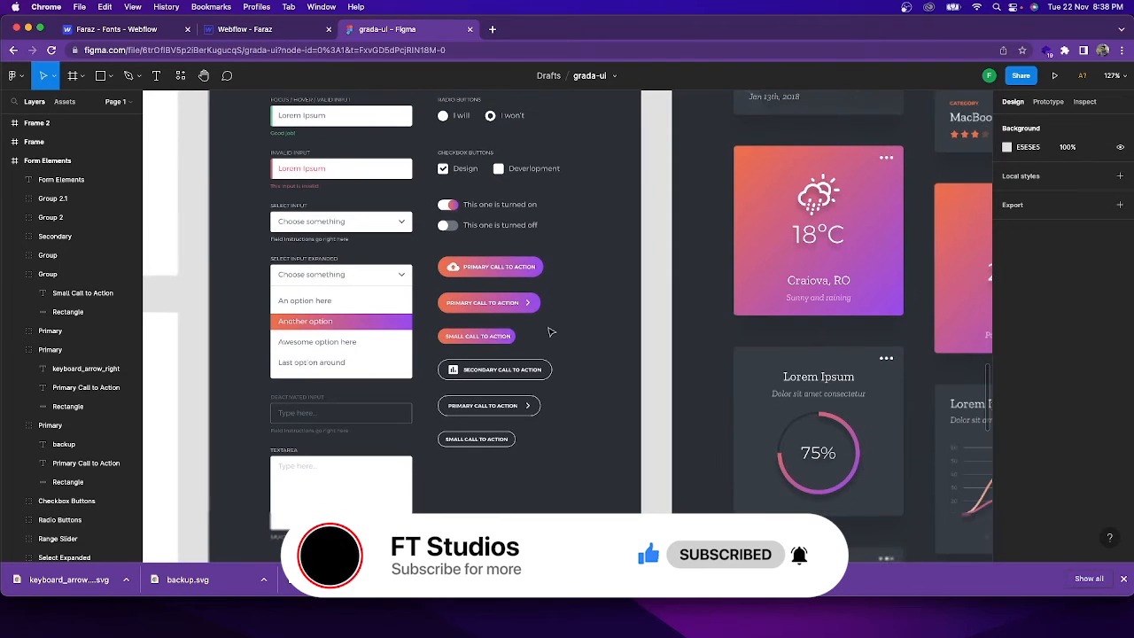
{"action": "left_click", "coordinate": [286, 34]}
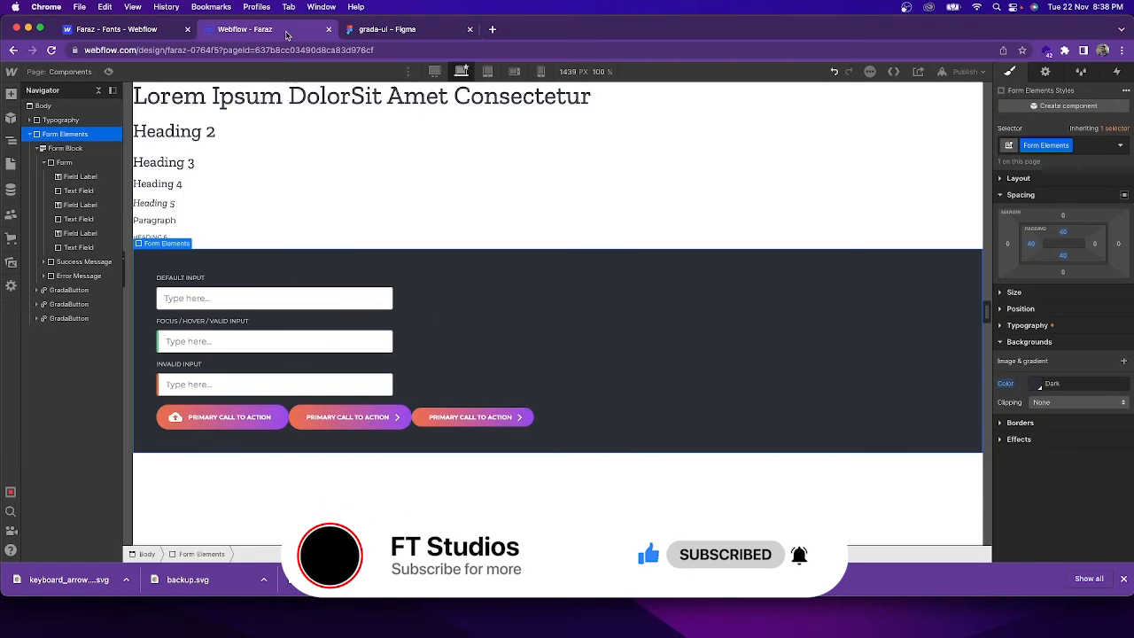
{"action": "left_click", "coordinate": [428, 32]}
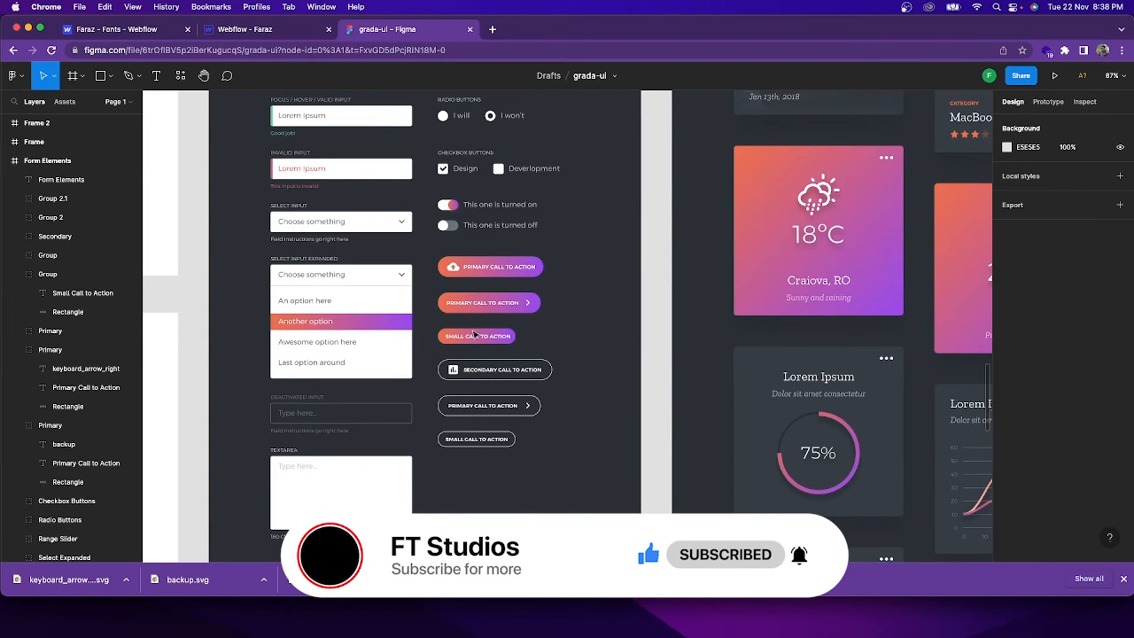
{"action": "double_click", "coordinate": [476, 334]}
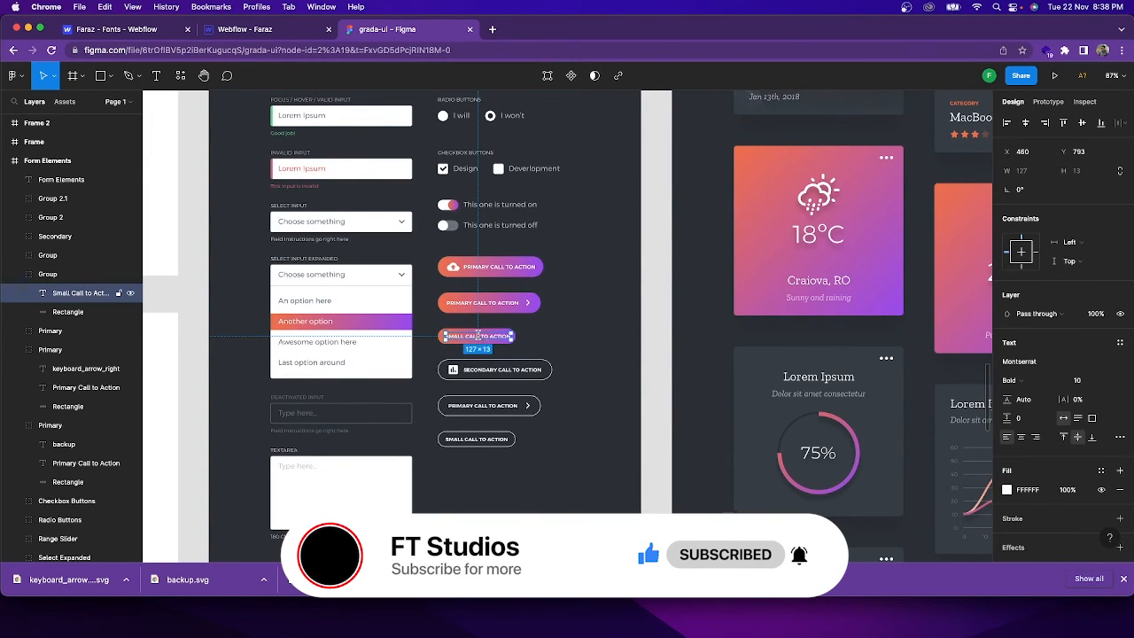
{"action": "left_click", "coordinate": [282, 29]}
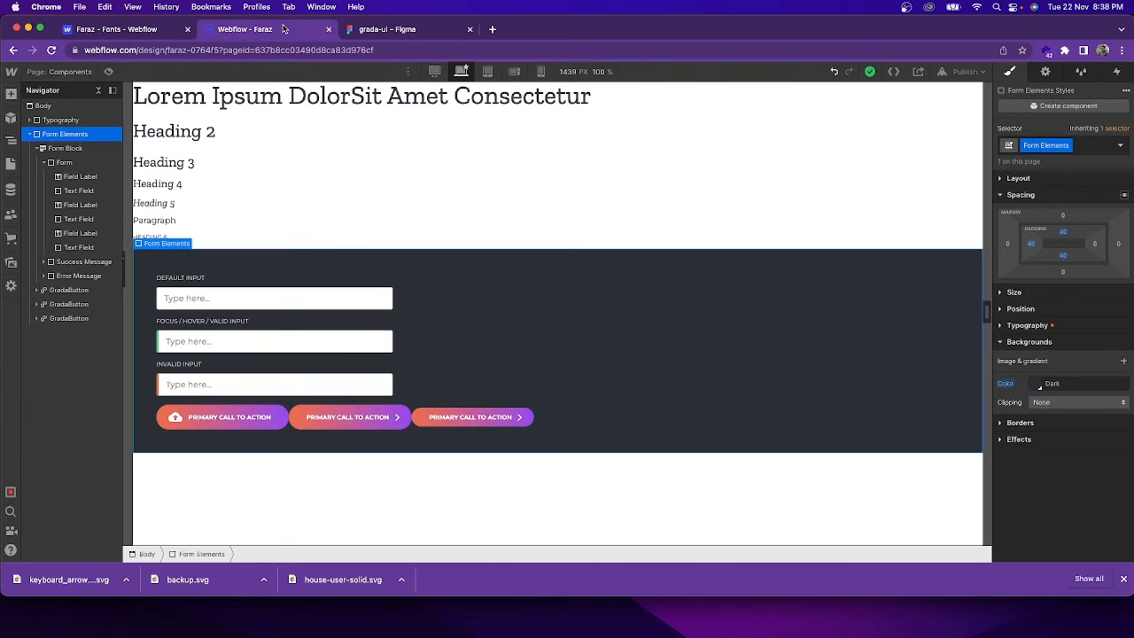
- Change the third button's text to "SMALL CALL TO ACTION" and delete its arrow image
{"action": "left_click", "coordinate": [493, 422]}
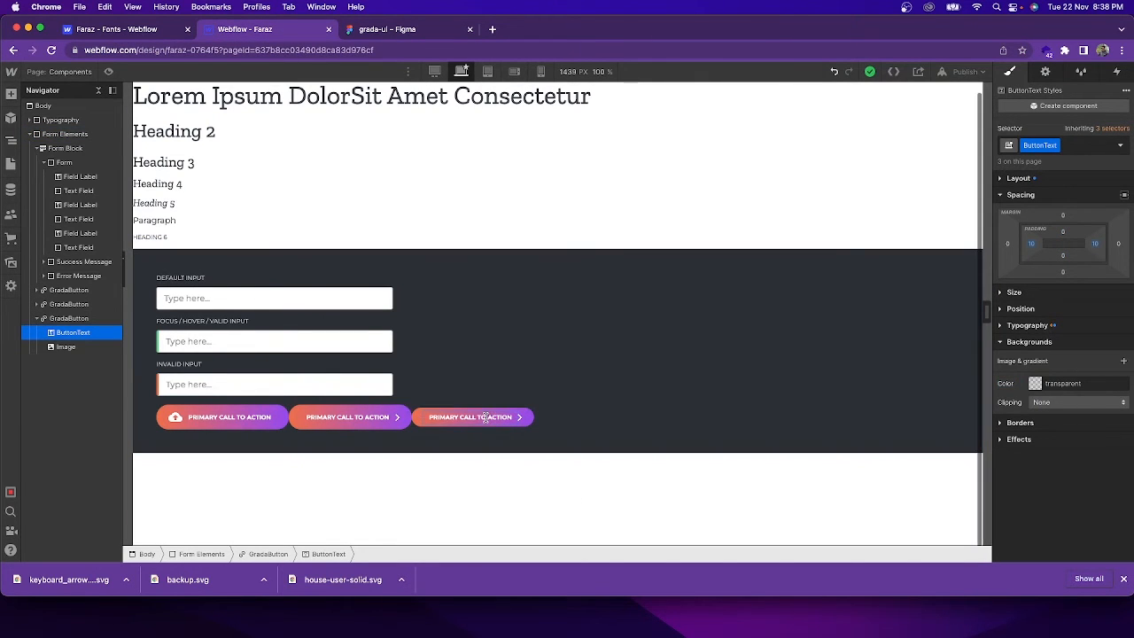
{"action": "key", "text": "super+a"}
{"action": "type", "text": "SMALL CALL TO ACTION"}
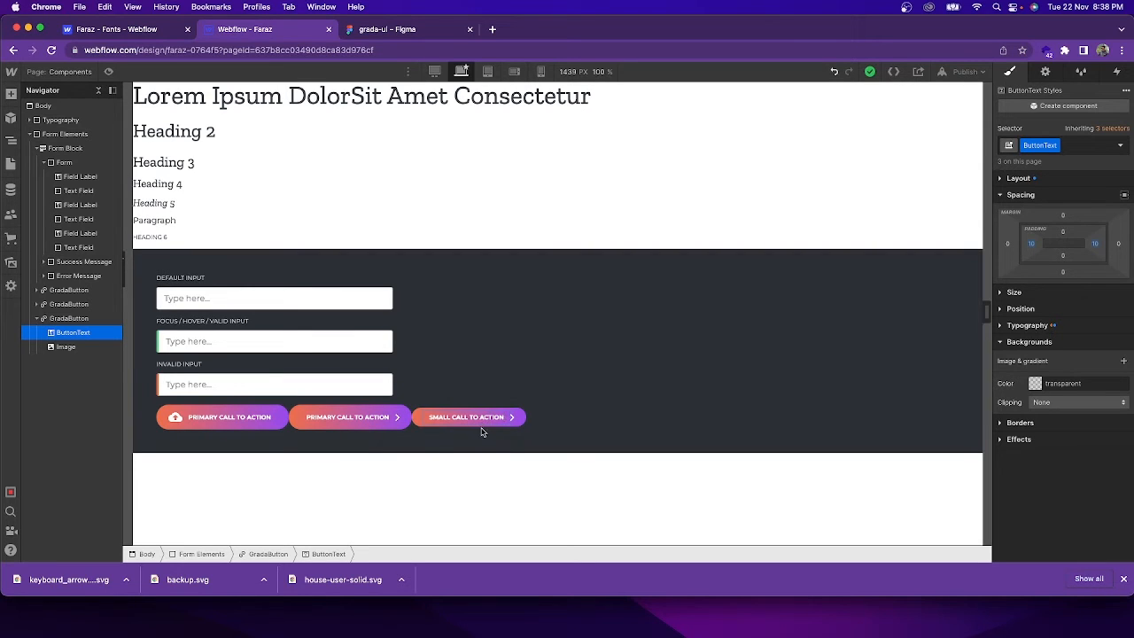
{"action": "left_click", "coordinate": [76, 348]}
{"action": "key", "text": "Delete"}
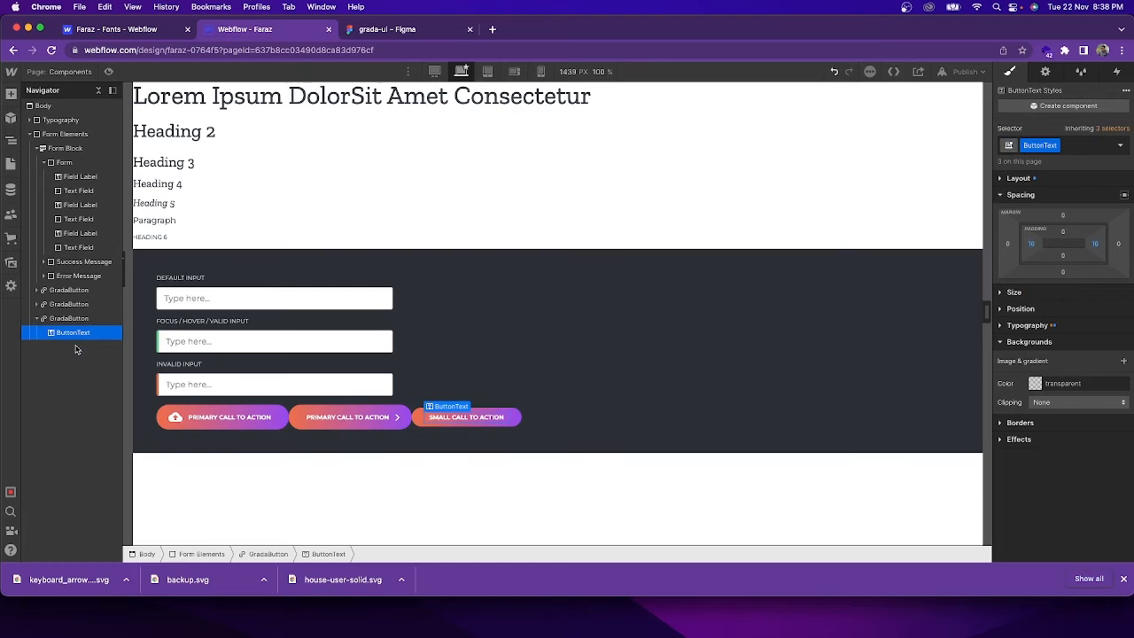
- Reset the left and right padding of the ButtonText class
{"action": "left_click", "coordinate": [1033, 245]}
{"action": "left_click", "coordinate": [1023, 326]}
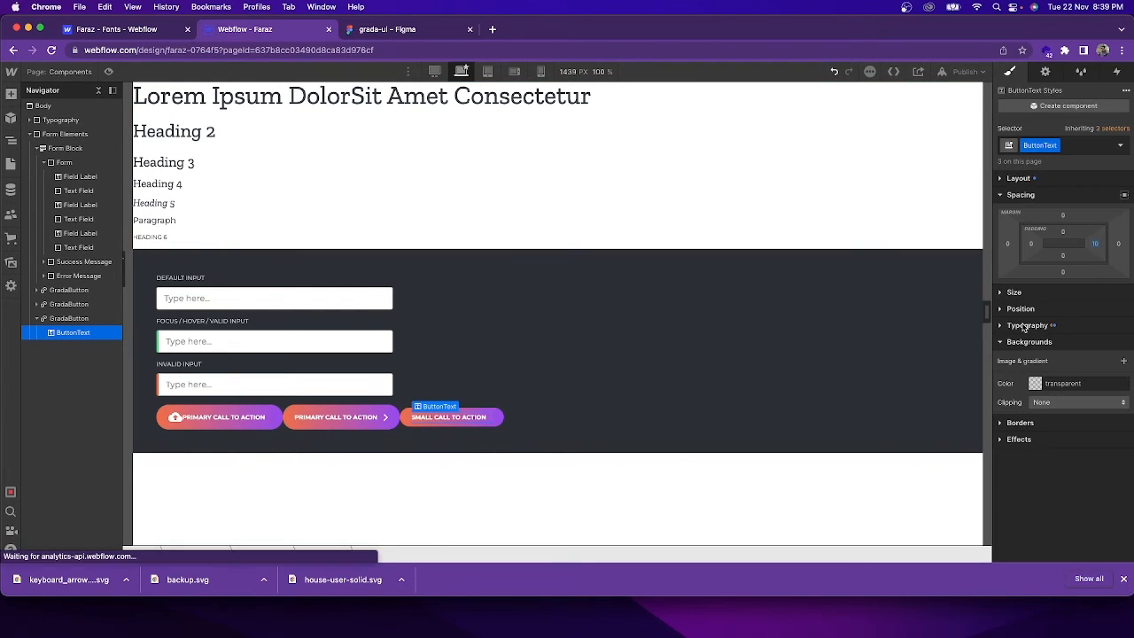
{"action": "left_click", "coordinate": [1096, 246]}
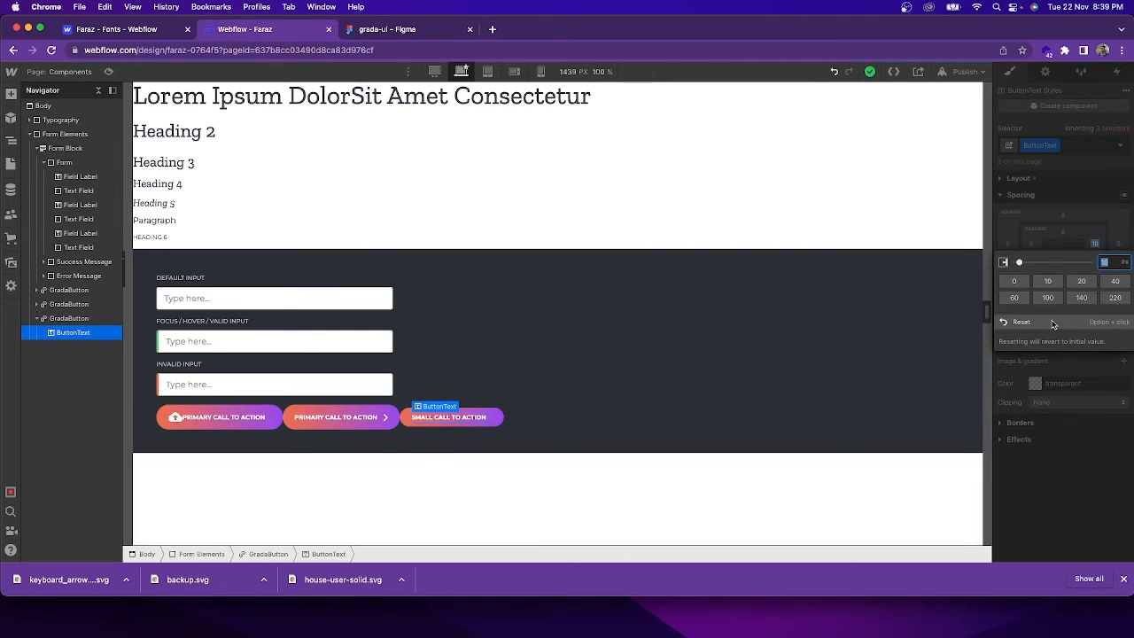
{"action": "left_click", "coordinate": [1103, 237]}
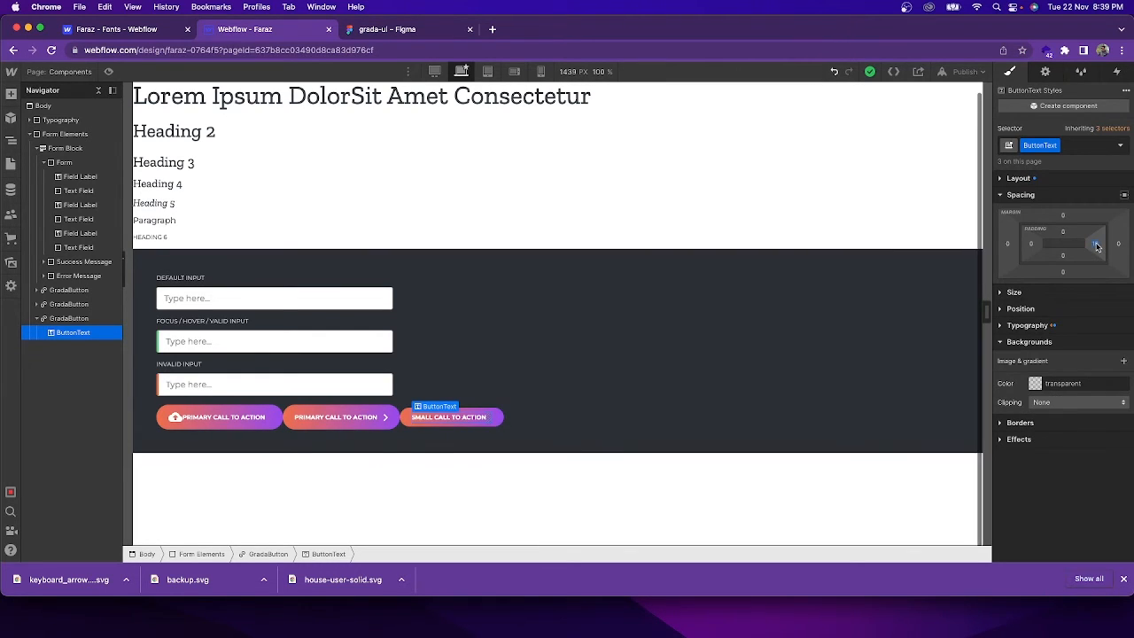
{"action": "left_click", "coordinate": [1097, 246], "text": "alt"}
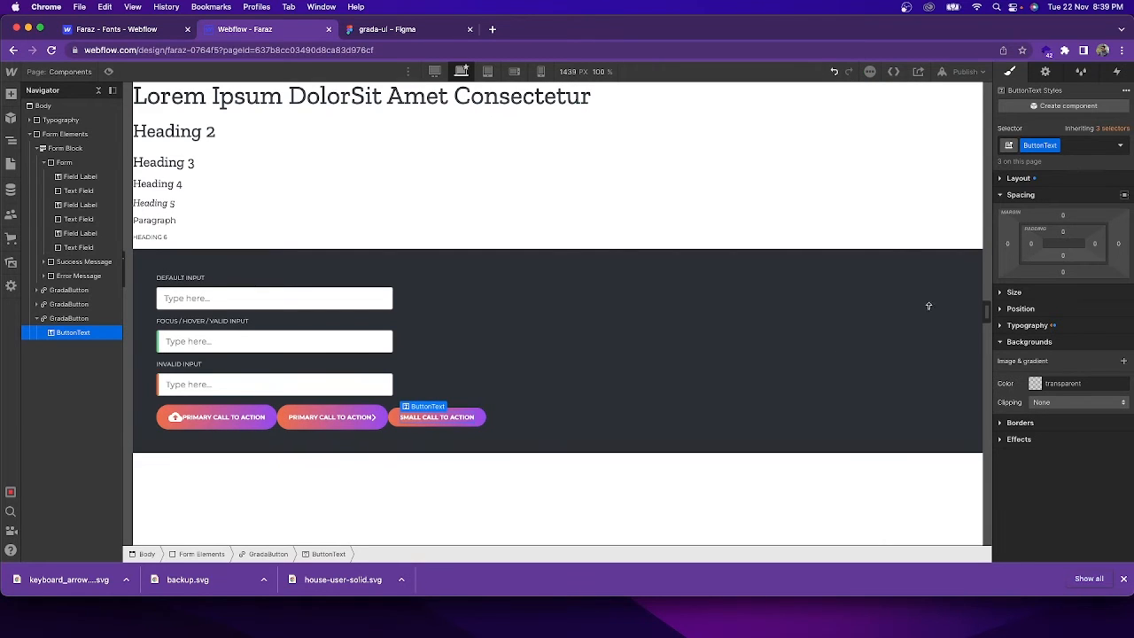
{"action": "left_click", "coordinate": [514, 427]}
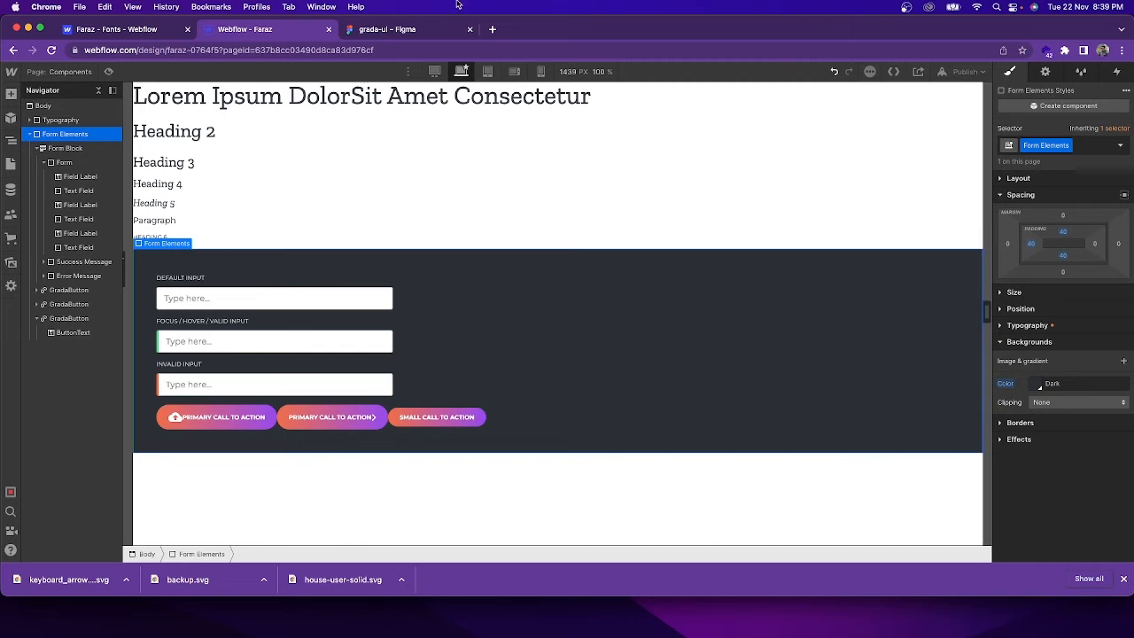
- Check the small button in Figma, and set the small combo class's left and right padding to 15 px each in Webflow
{"action": "left_click", "coordinate": [396, 30]}
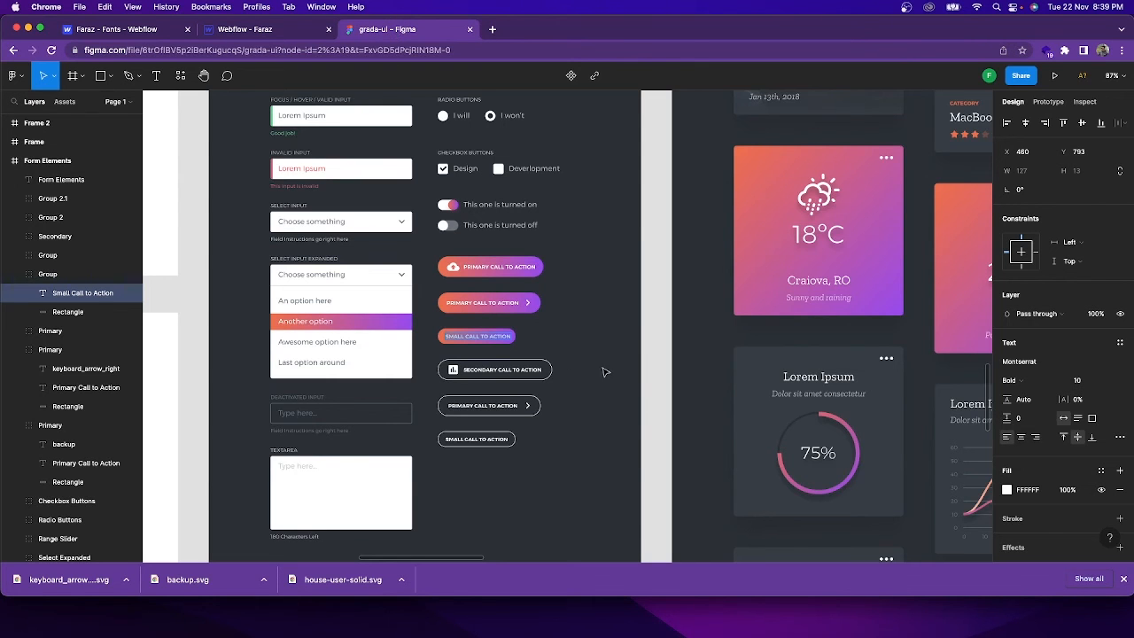
{"action": "key", "text": "Escape"}
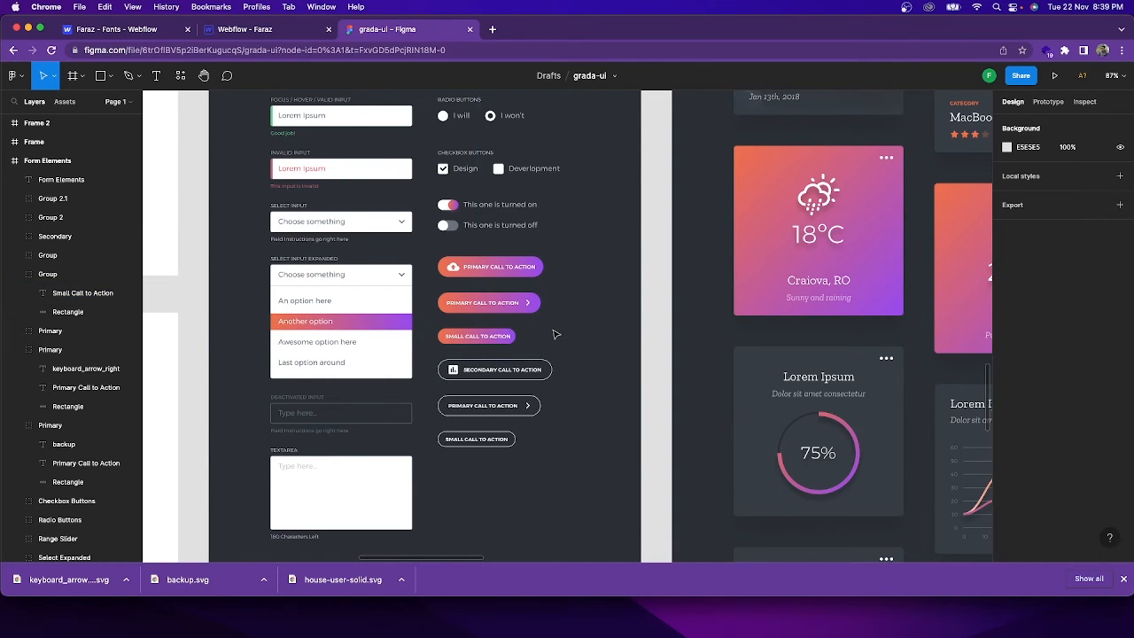
{"action": "left_click", "coordinate": [280, 30]}
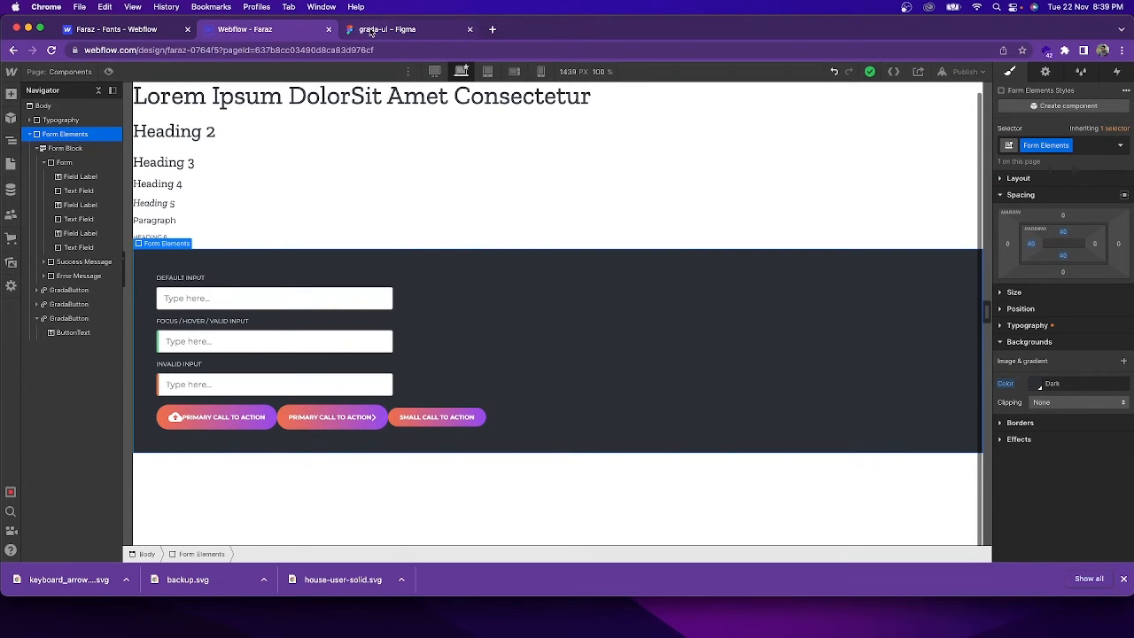
{"action": "left_click", "coordinate": [396, 422]}
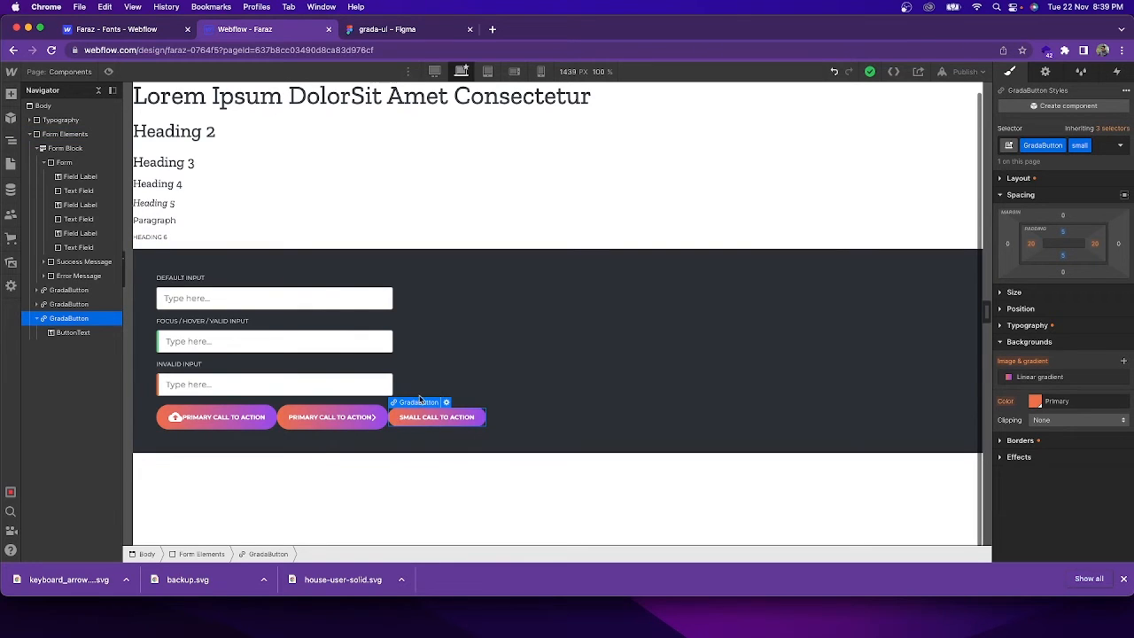
{"action": "left_click", "coordinate": [1032, 249]}
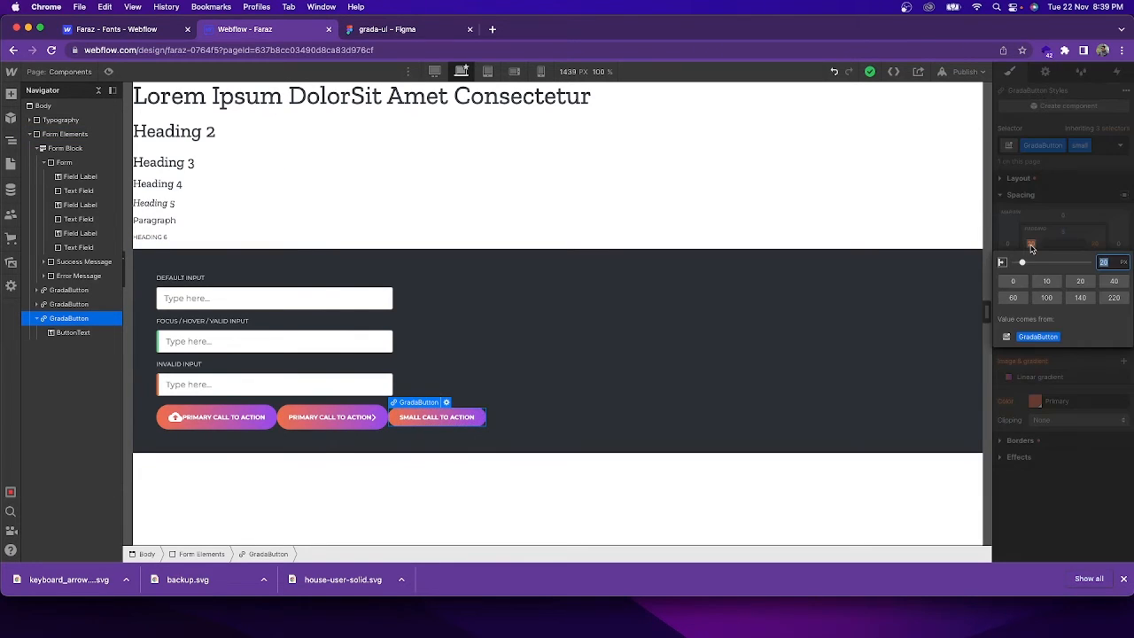
{"action": "type", "text": "15"}
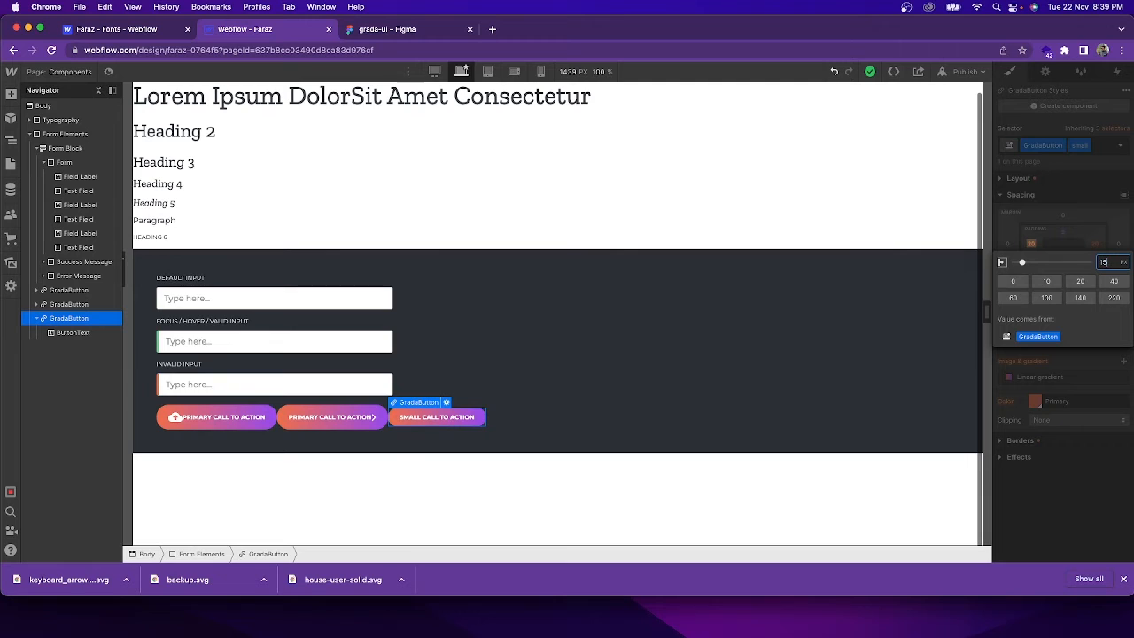
{"action": "key", "text": "Return"}
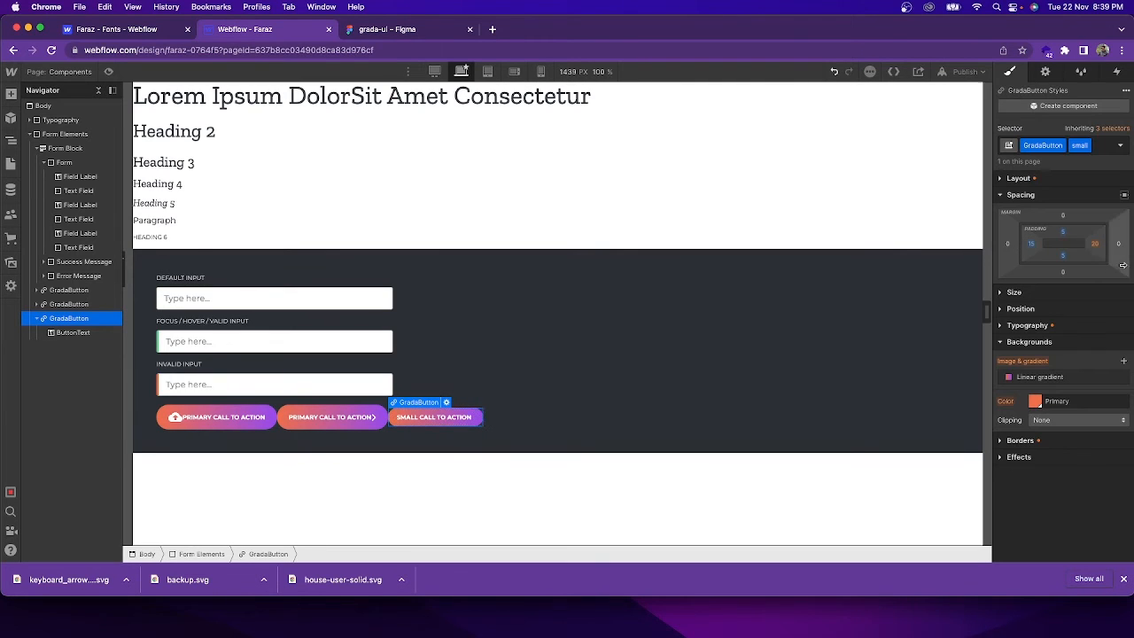
{"action": "left_click", "coordinate": [1097, 245]}
{"action": "type", "text": "15"}
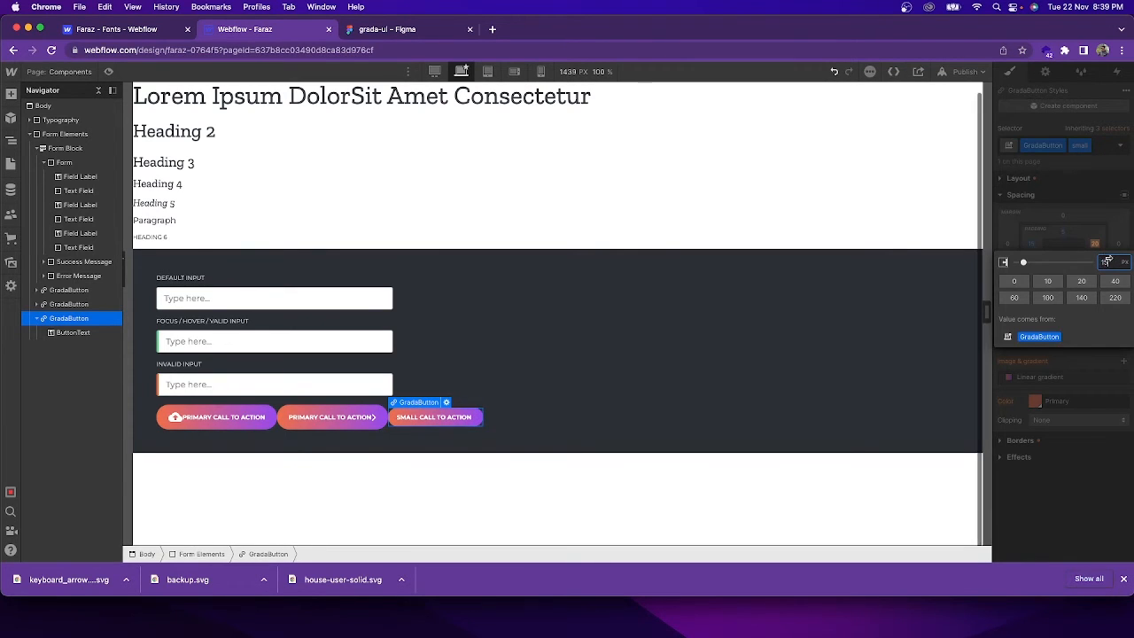
{"action": "key", "text": "Return"}
{"action": "left_click", "coordinate": [576, 420]}
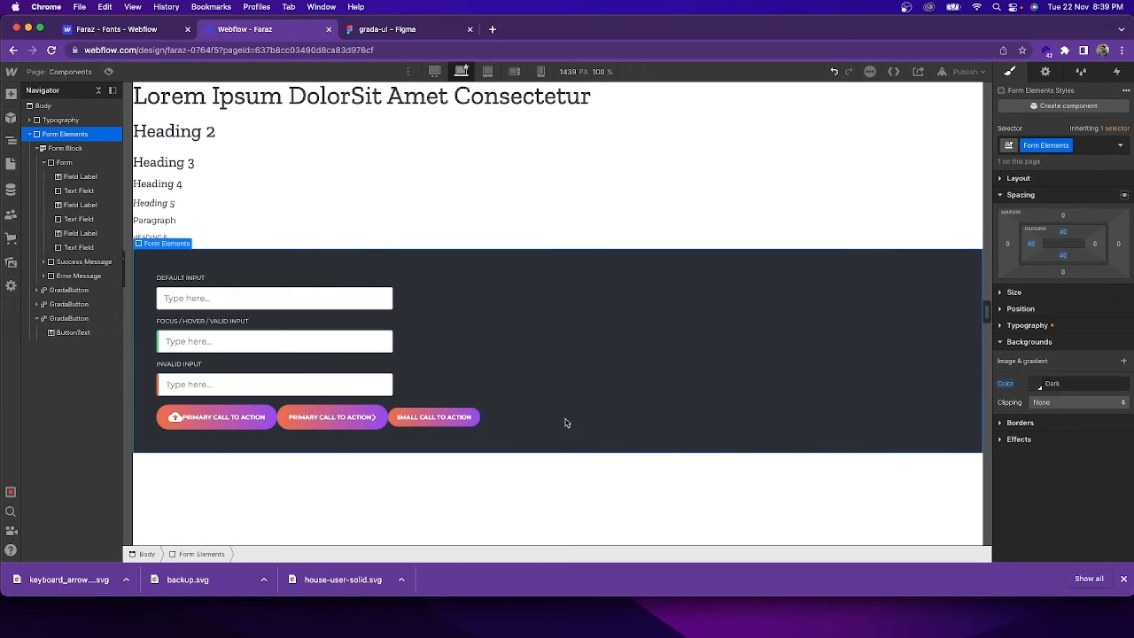
- Compare the gradient and outlined call-to-action buttons in Figma with the buttons built in Webflow
{"action": "left_click", "coordinate": [439, 31]}
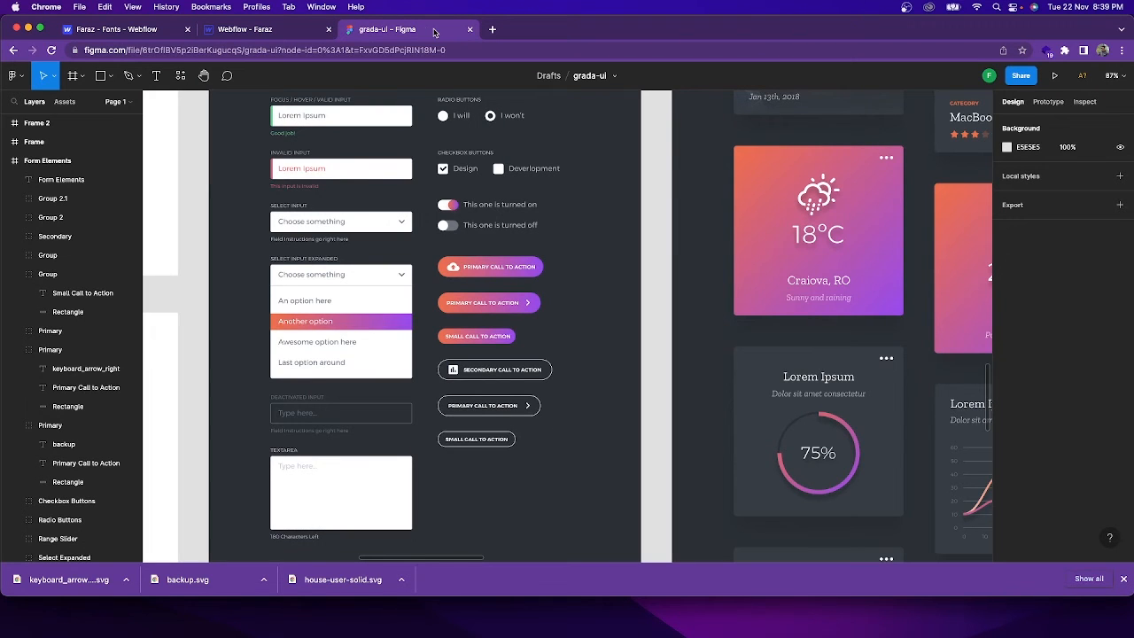
{"action": "scroll", "coordinate": [459, 357], "scroll_direction": "up", "scroll_amount": 5}
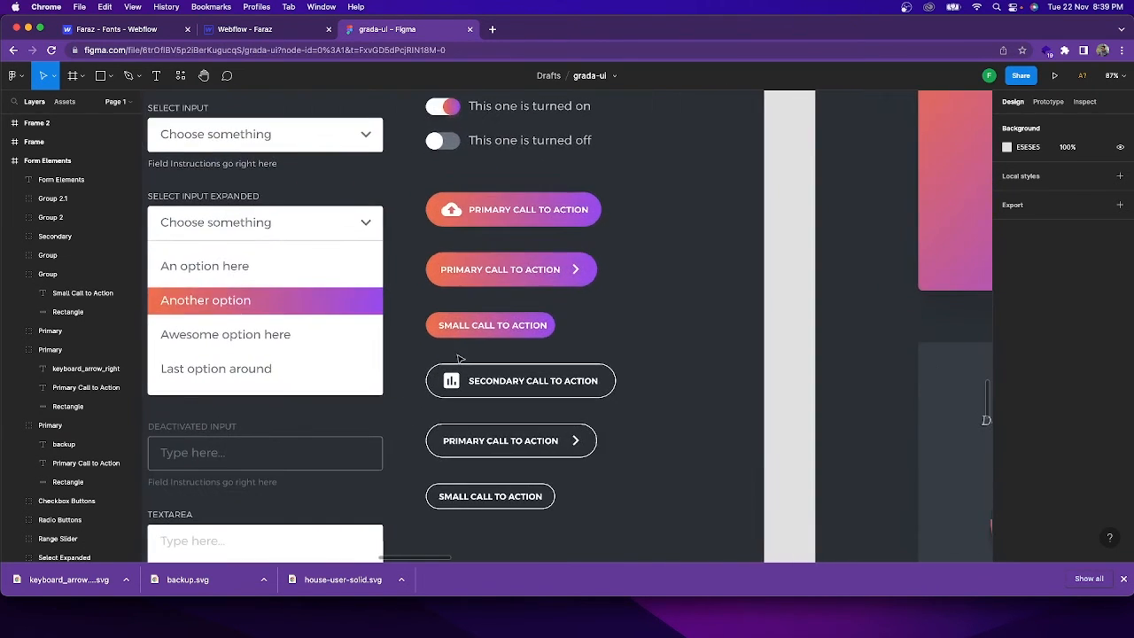
{"action": "scroll", "coordinate": [459, 357], "scroll_direction": "down", "scroll_amount": 2}
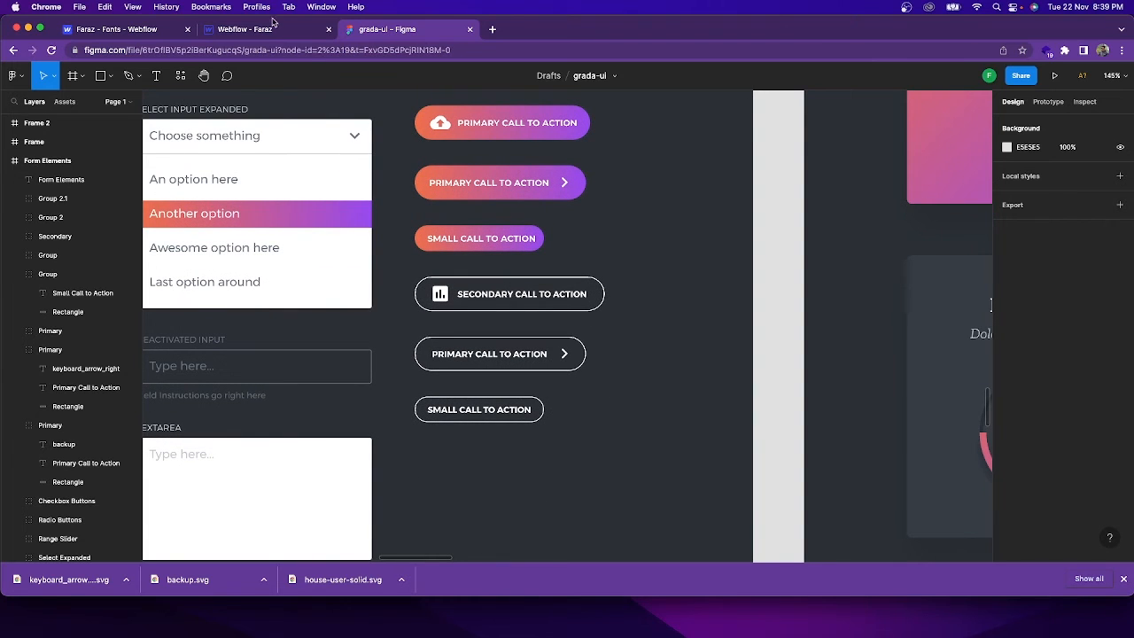
{"action": "left_click", "coordinate": [267, 33]}
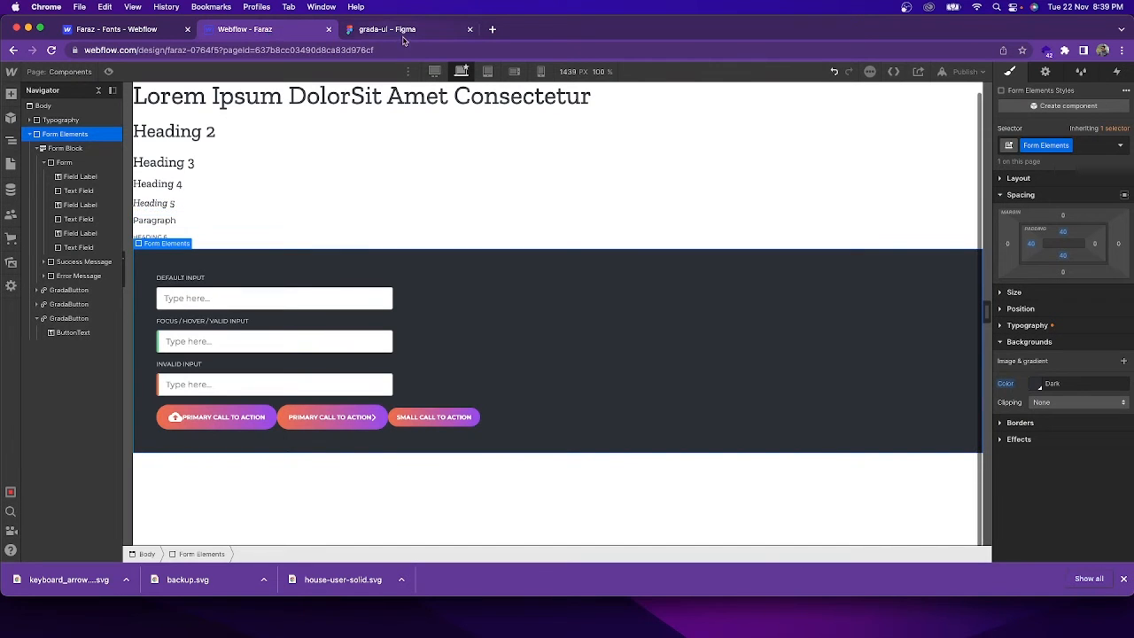
{"action": "left_click", "coordinate": [407, 36]}
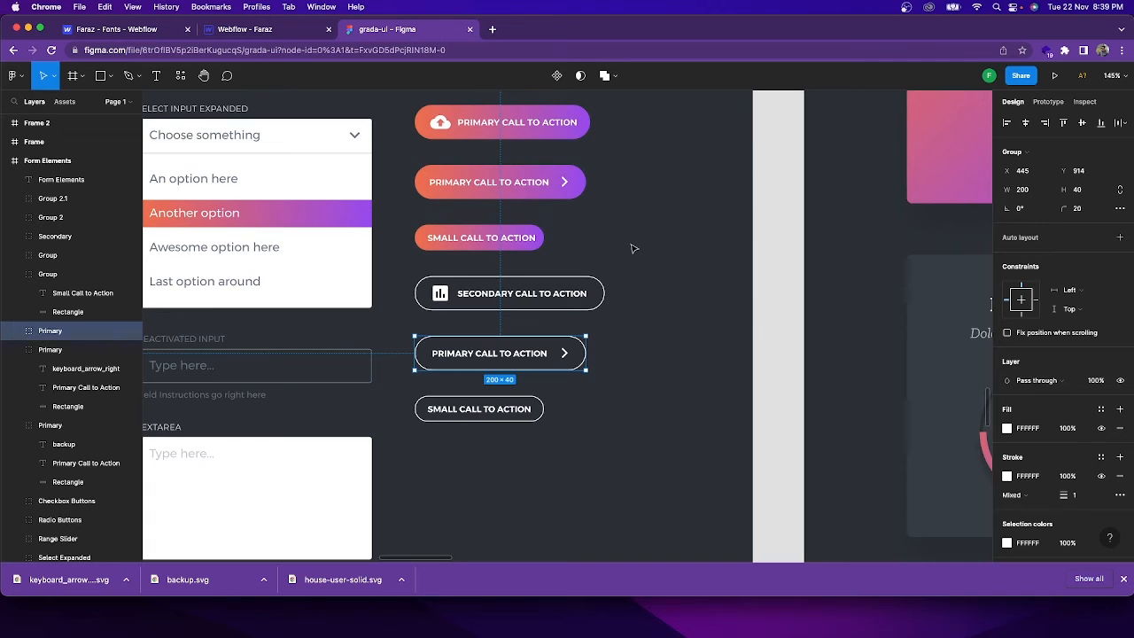
- Check the call-to-action button designs in Figma against the three gradient buttons in Webflow
{"action": "left_click", "coordinate": [499, 242]}
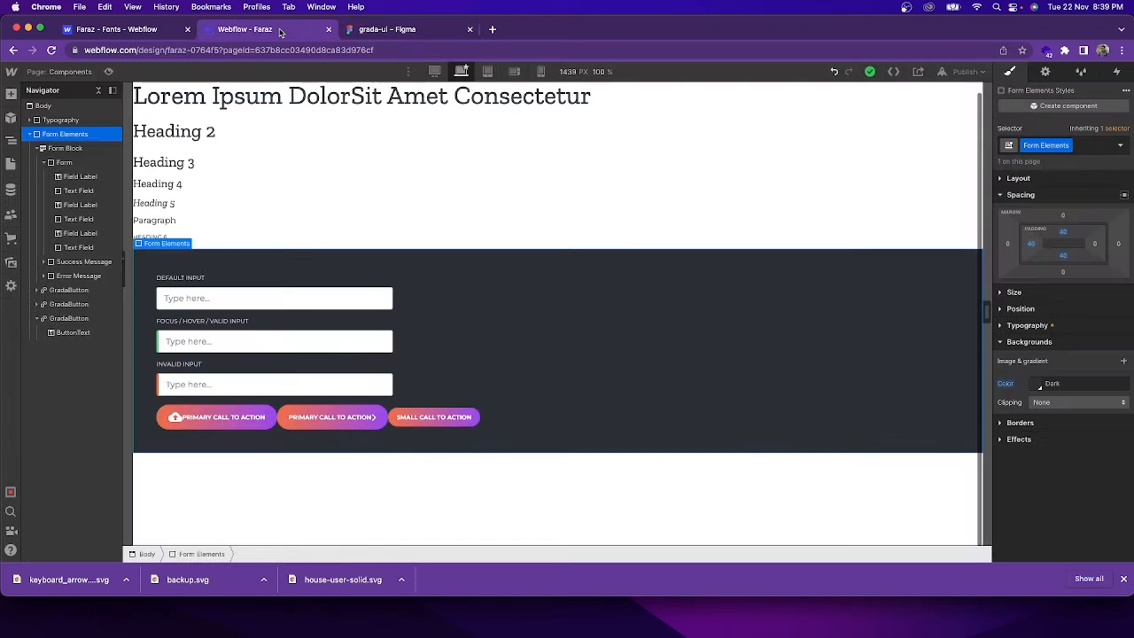
{"action": "left_click", "coordinate": [280, 32]}
{"action": "left_click", "coordinate": [371, 33]}
{"action": "left_click", "coordinate": [280, 31]}
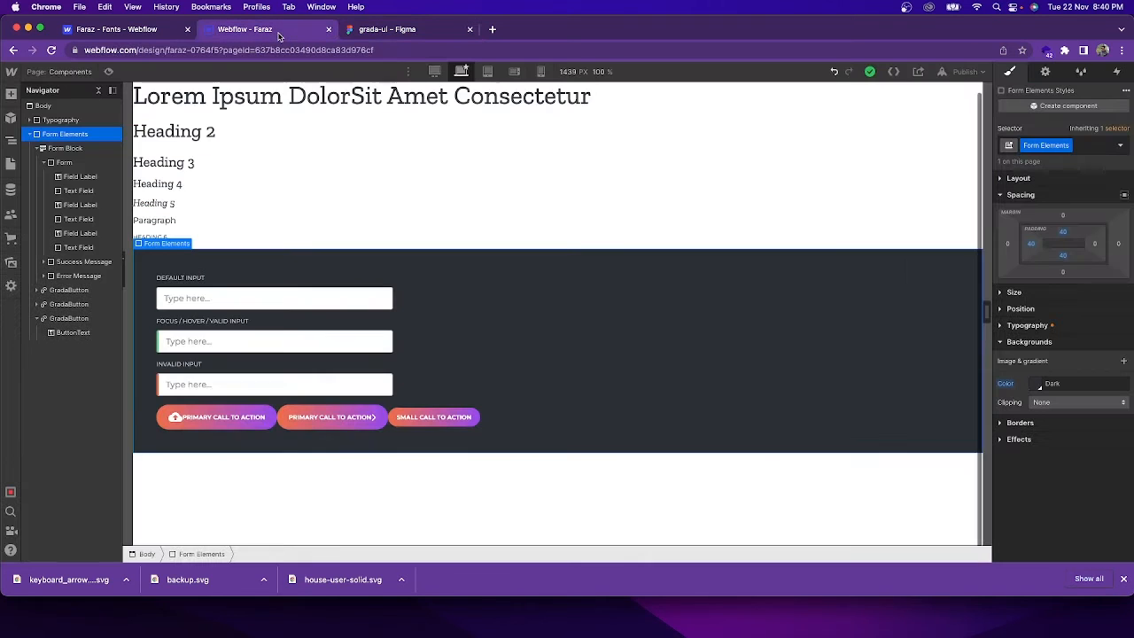
{"action": "left_click", "coordinate": [398, 31]}
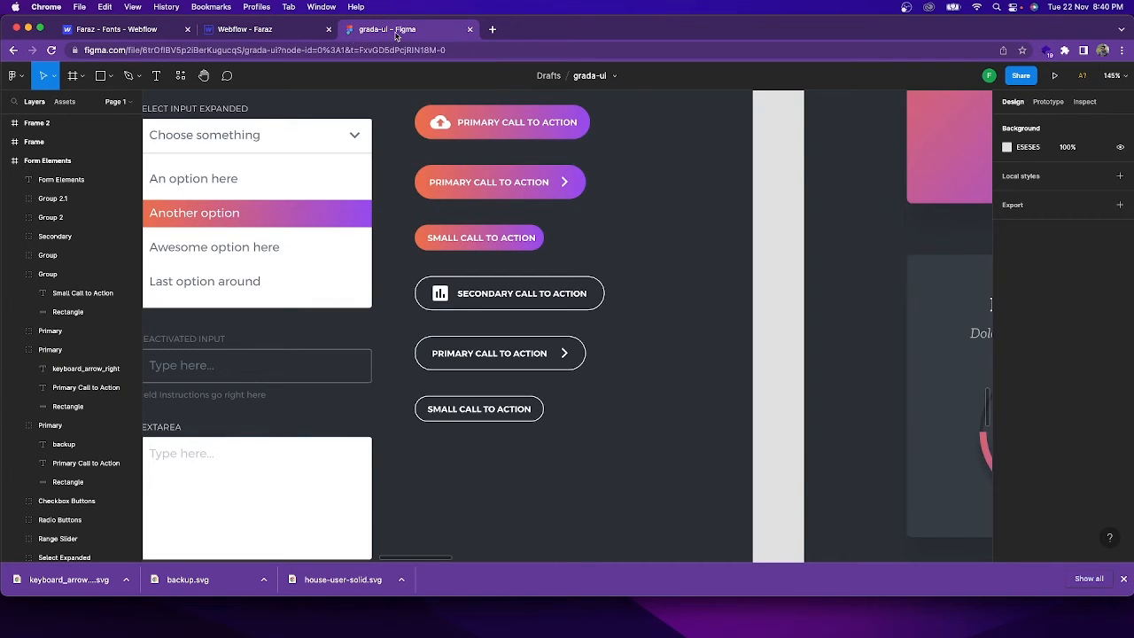
{"action": "left_click", "coordinate": [275, 33]}
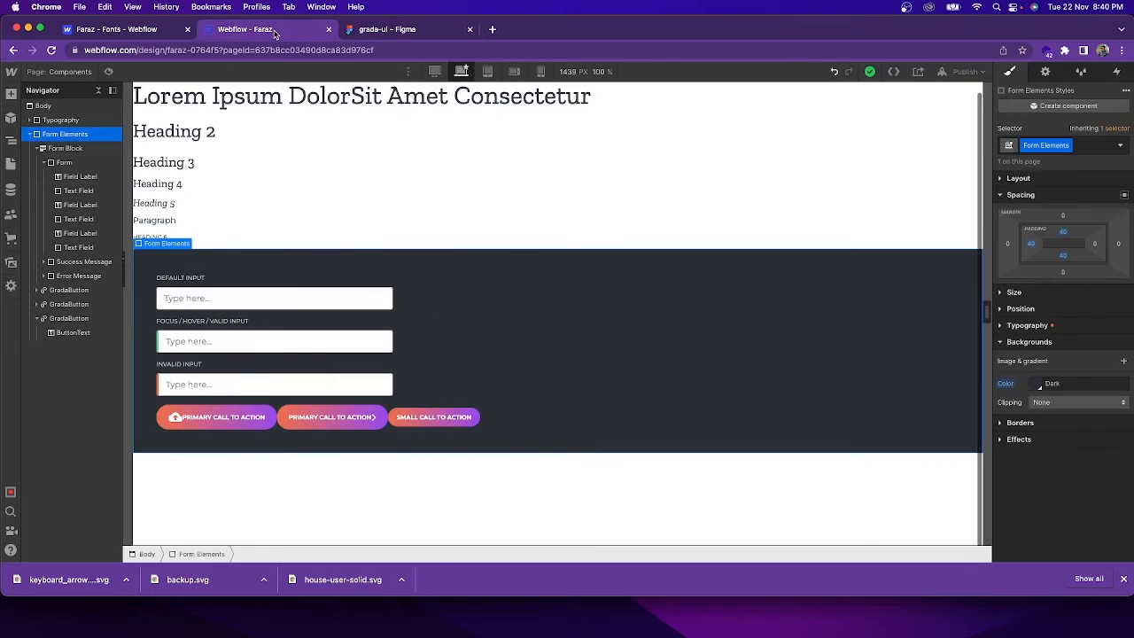
- Inspect the GradaButton, small and ButtonText classes and their spacing across the three call-to-action buttons
{"action": "left_click", "coordinate": [354, 422]}
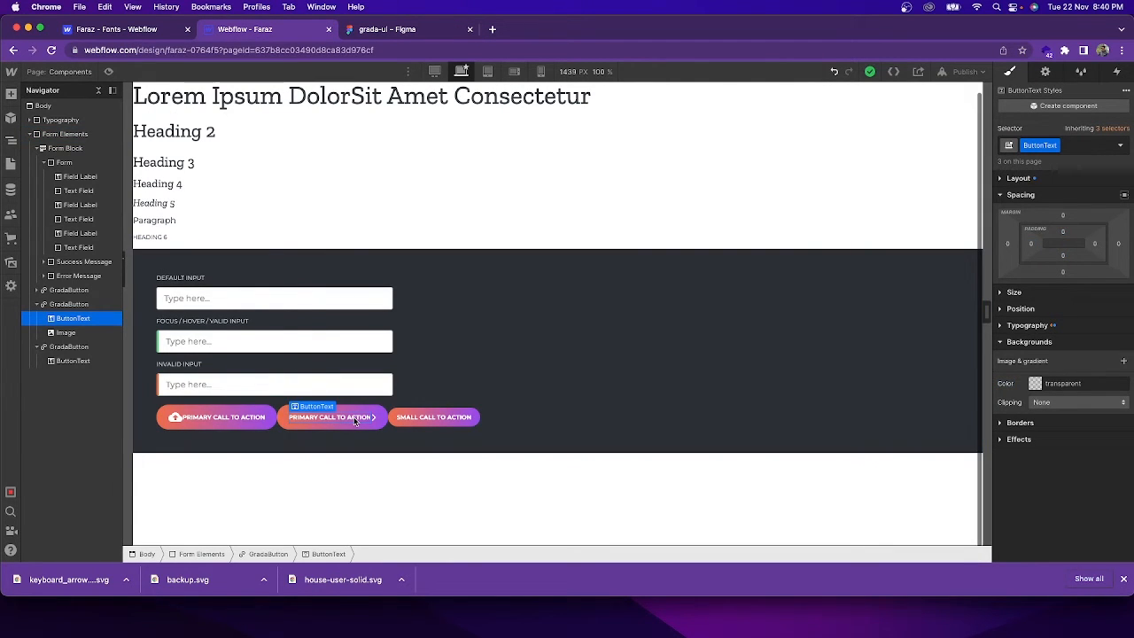
{"action": "left_click", "coordinate": [421, 422]}
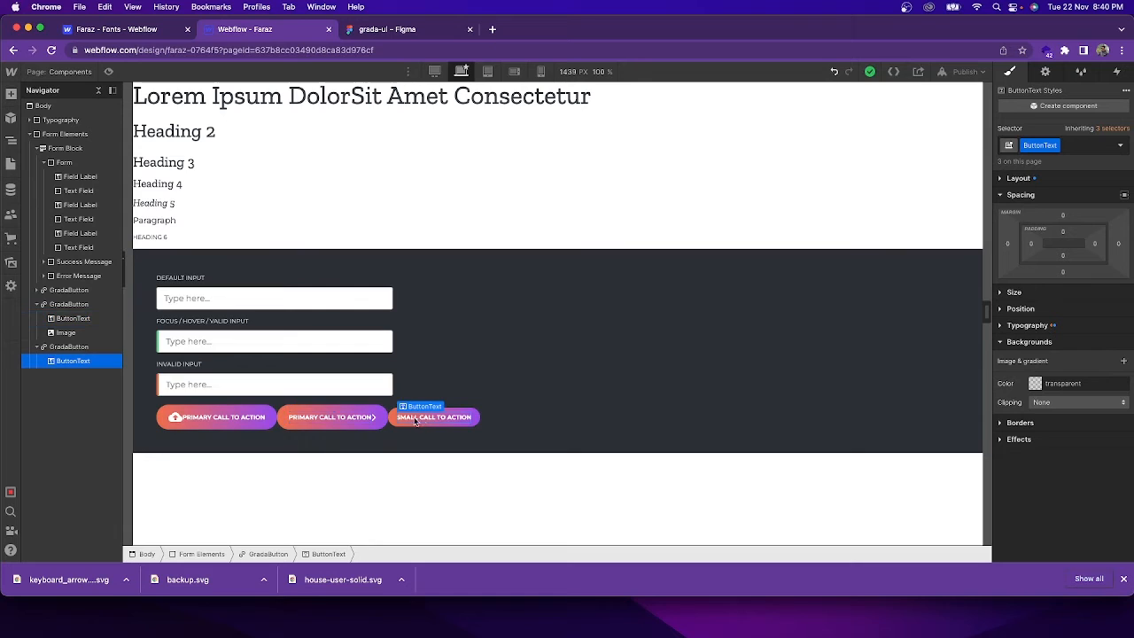
{"action": "left_click", "coordinate": [285, 412]}
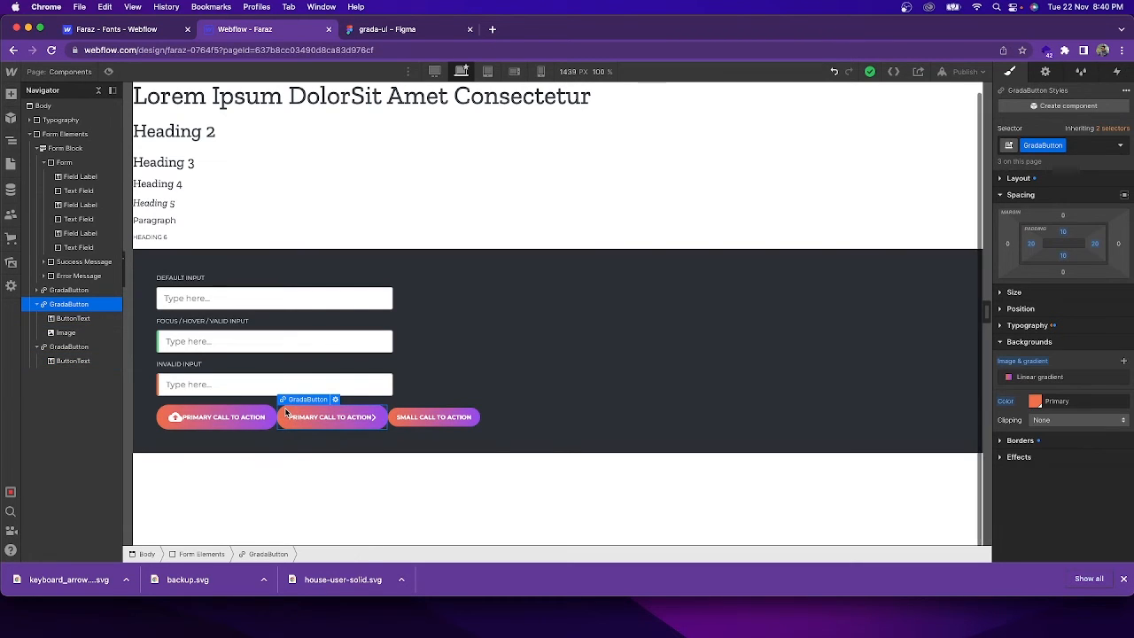
{"action": "left_click", "coordinate": [461, 414]}
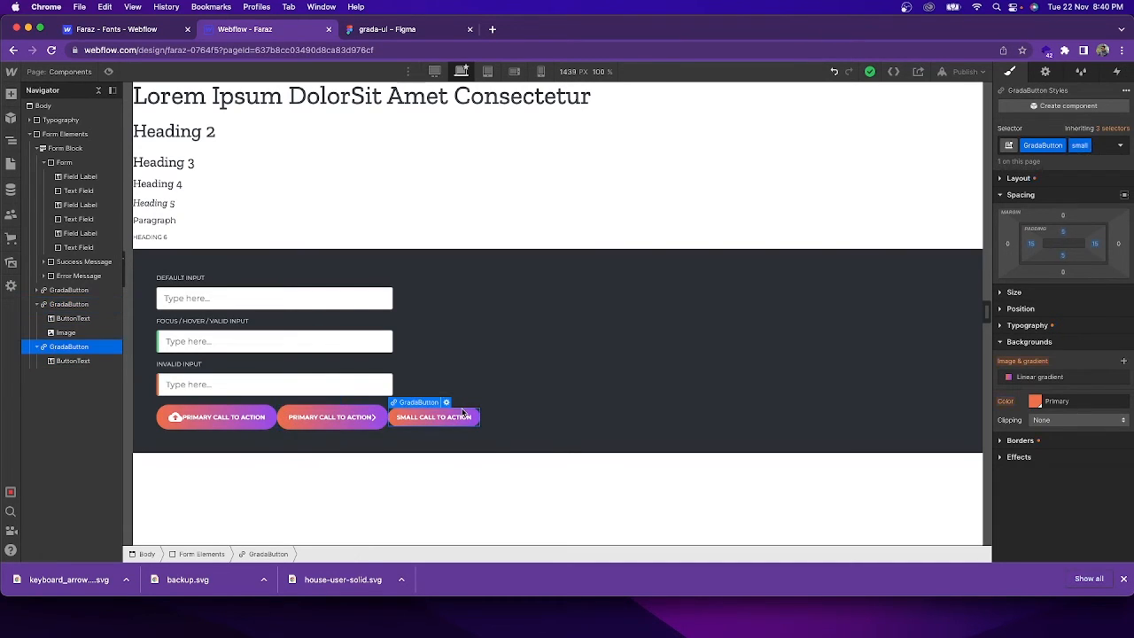
{"action": "left_click", "coordinate": [293, 419]}
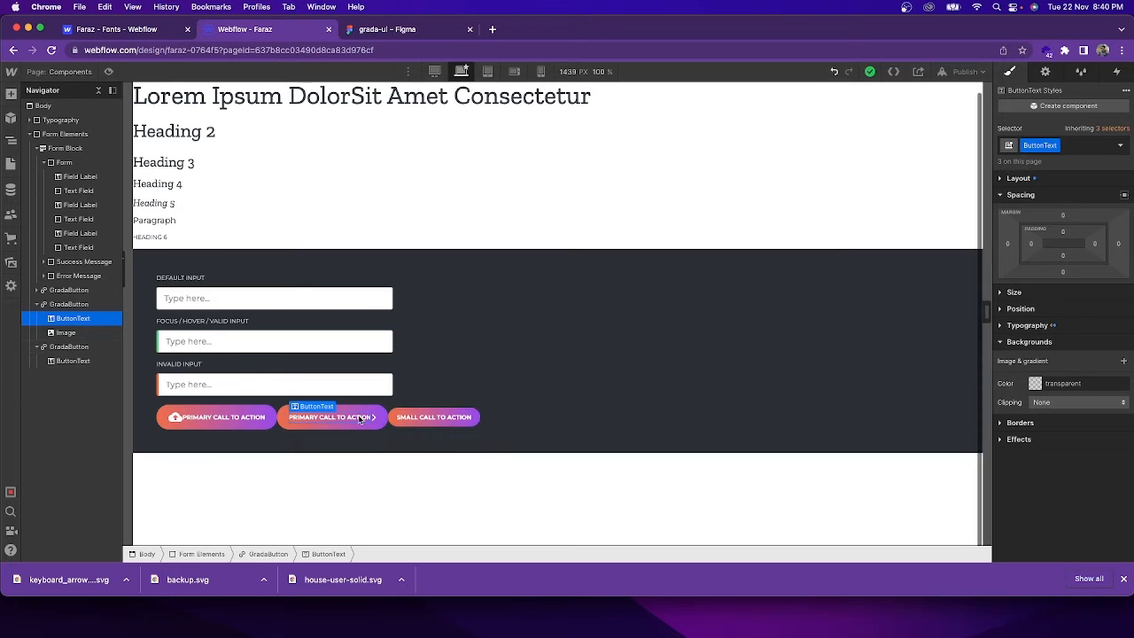
{"action": "left_click", "coordinate": [420, 420]}
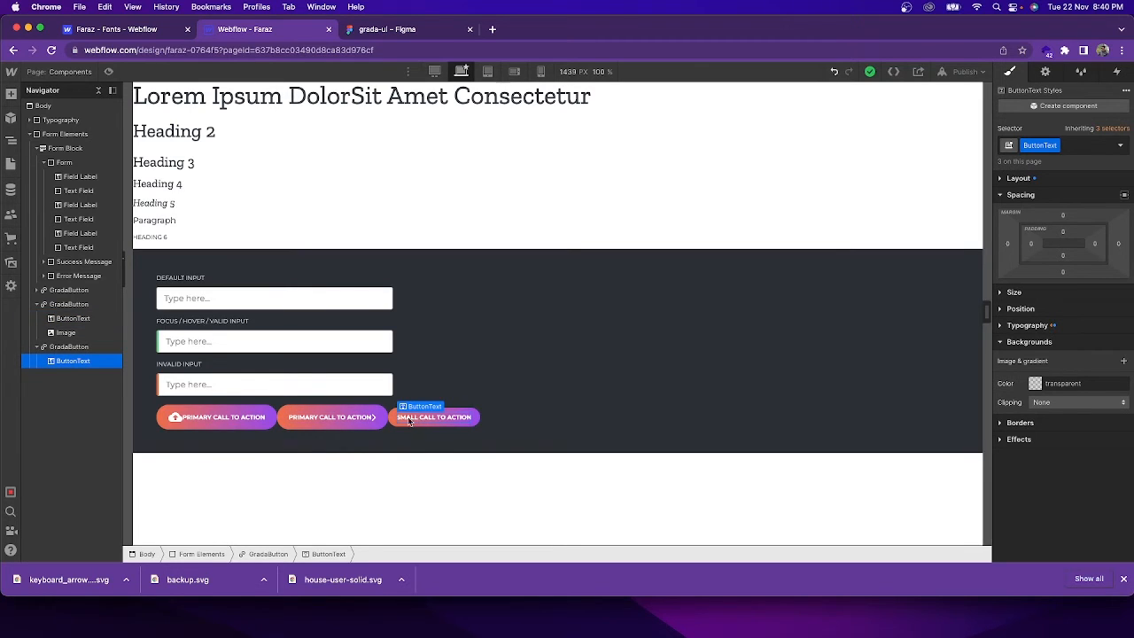
{"action": "left_click", "coordinate": [360, 420]}
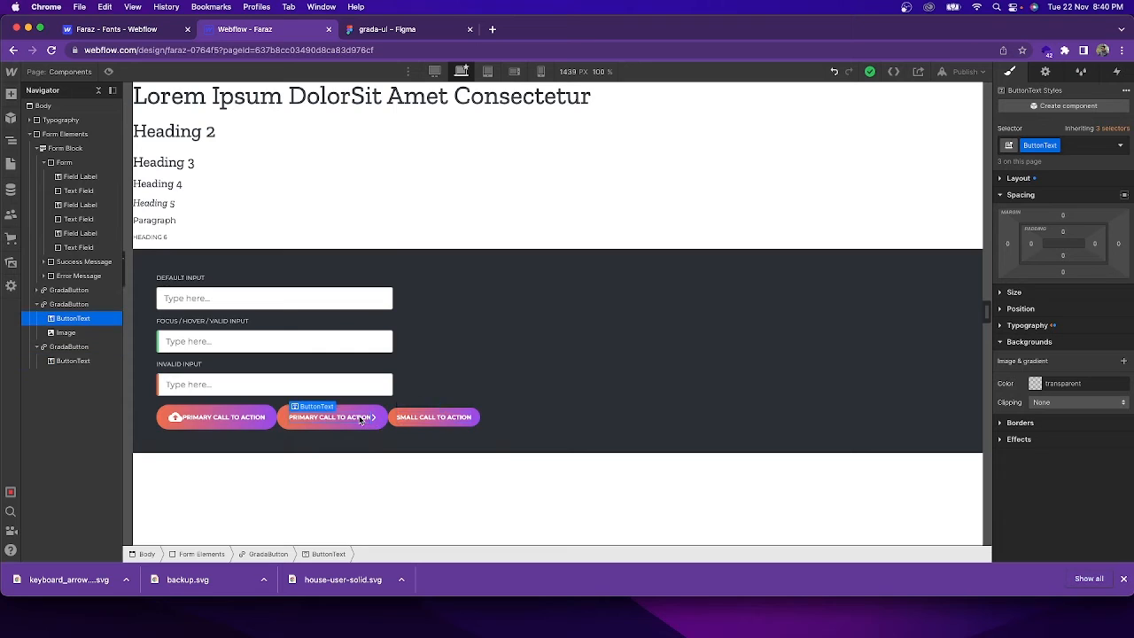
{"action": "left_click", "coordinate": [233, 420]}
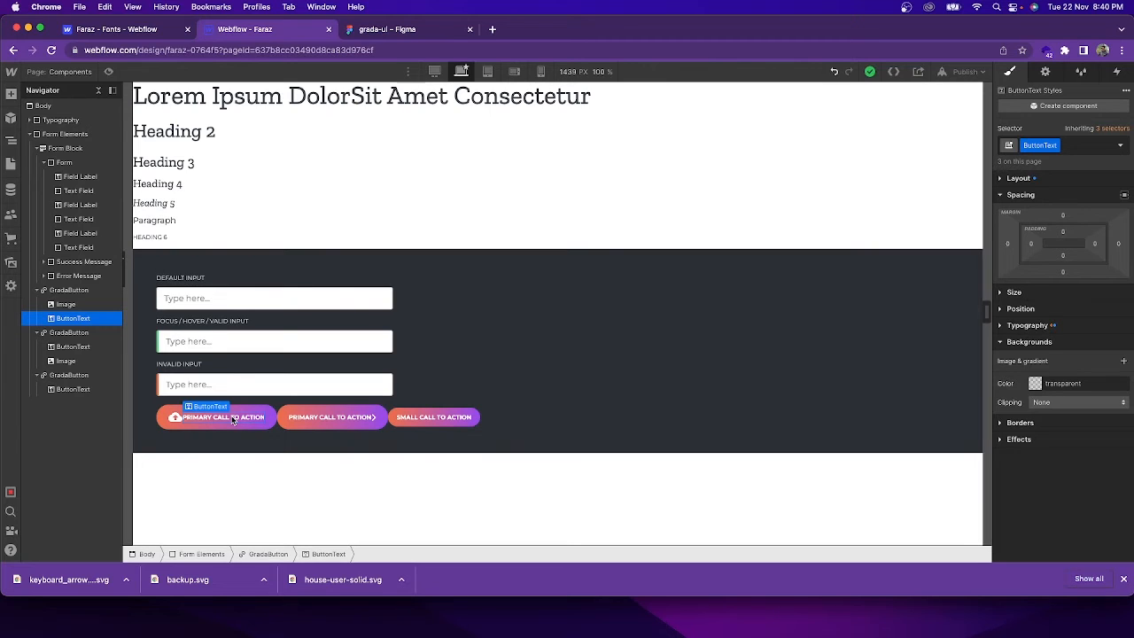
{"action": "left_click", "coordinate": [428, 417]}
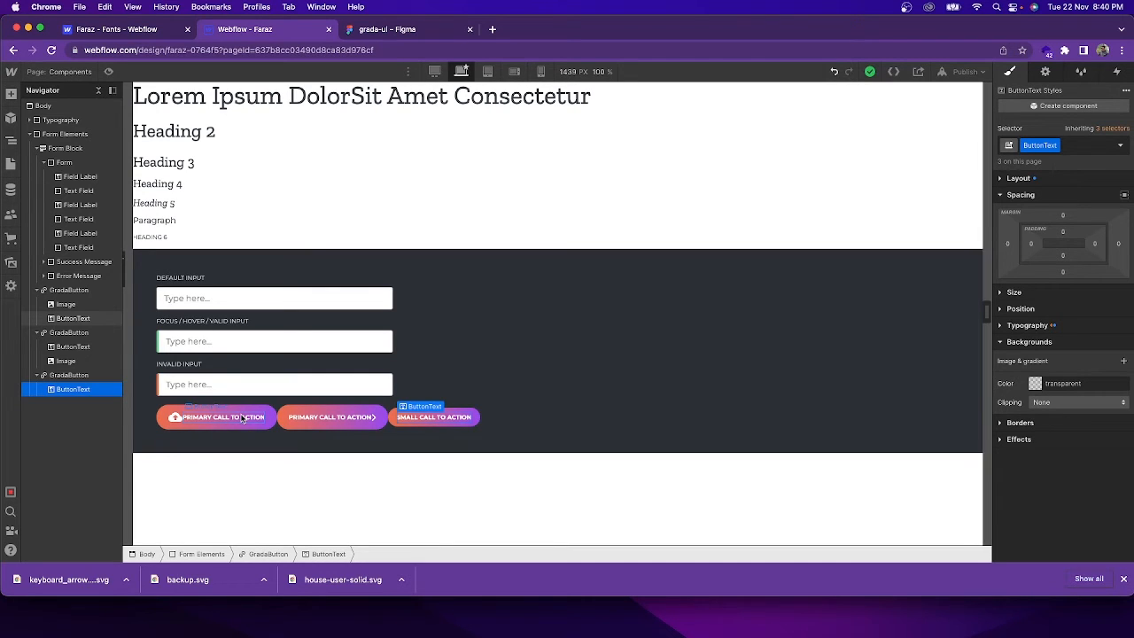
- Assign a new class named ButtonIcon to the cloud image in the first call-to-action button
{"action": "left_click", "coordinate": [176, 420]}
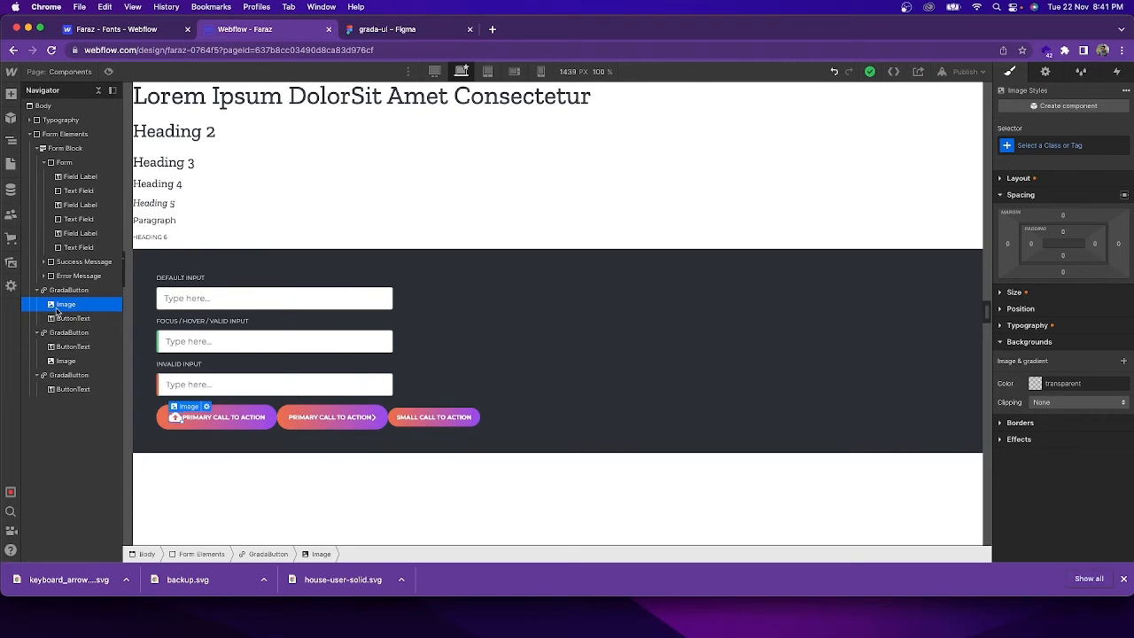
{"action": "left_click", "coordinate": [1044, 145]}
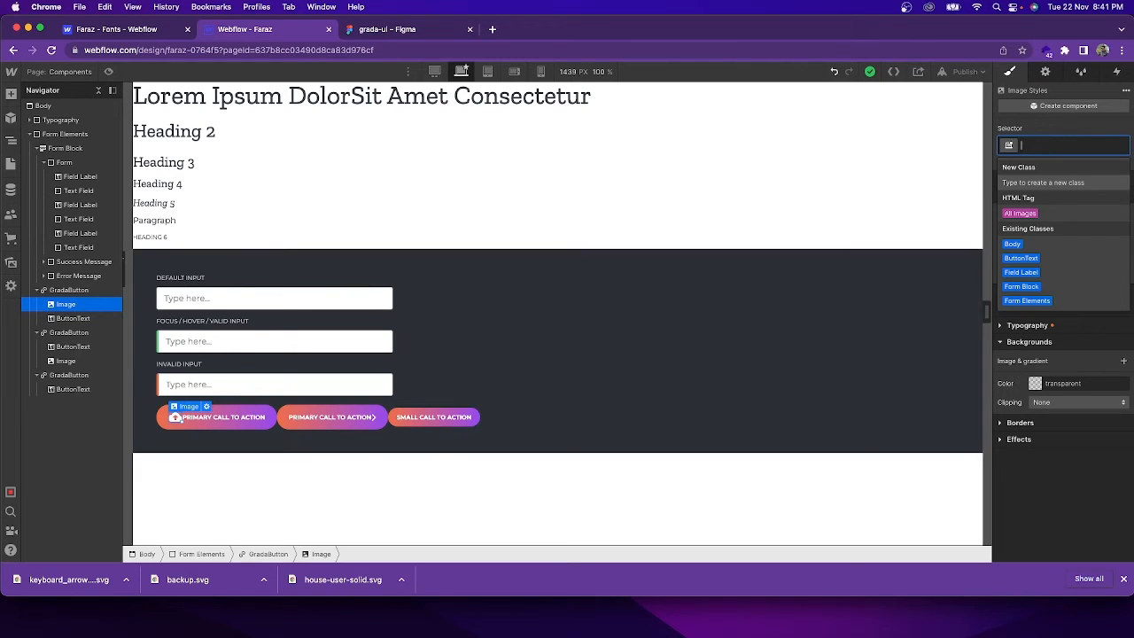
{"action": "type", "text": "ButtonIcon"}
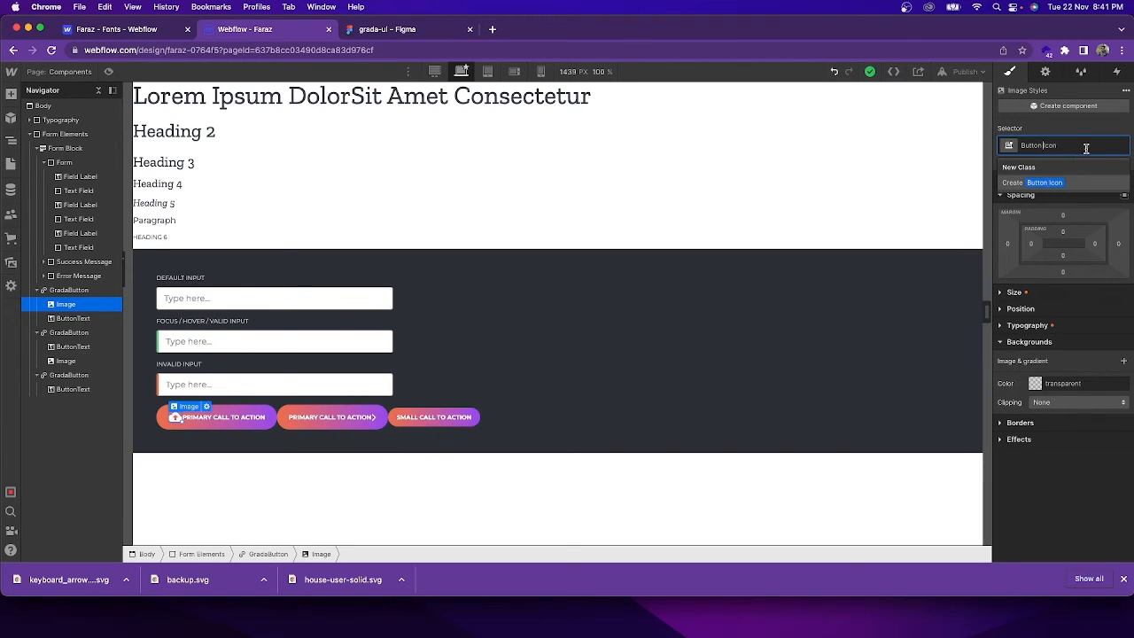
{"action": "key", "text": "BackSpace"}
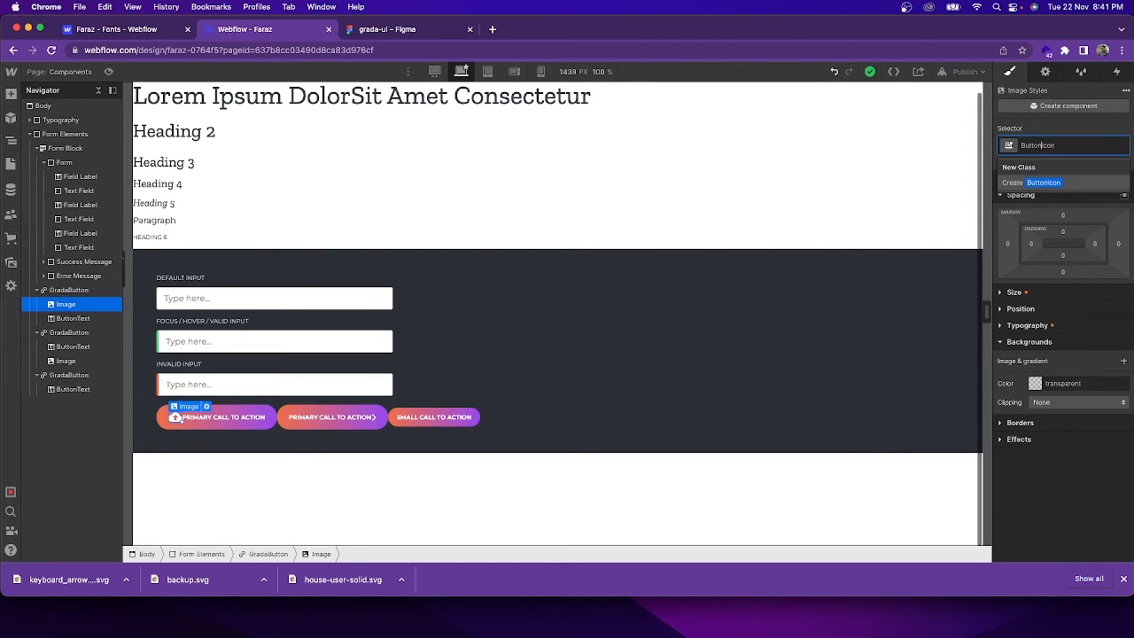
{"action": "key", "text": "Return"}
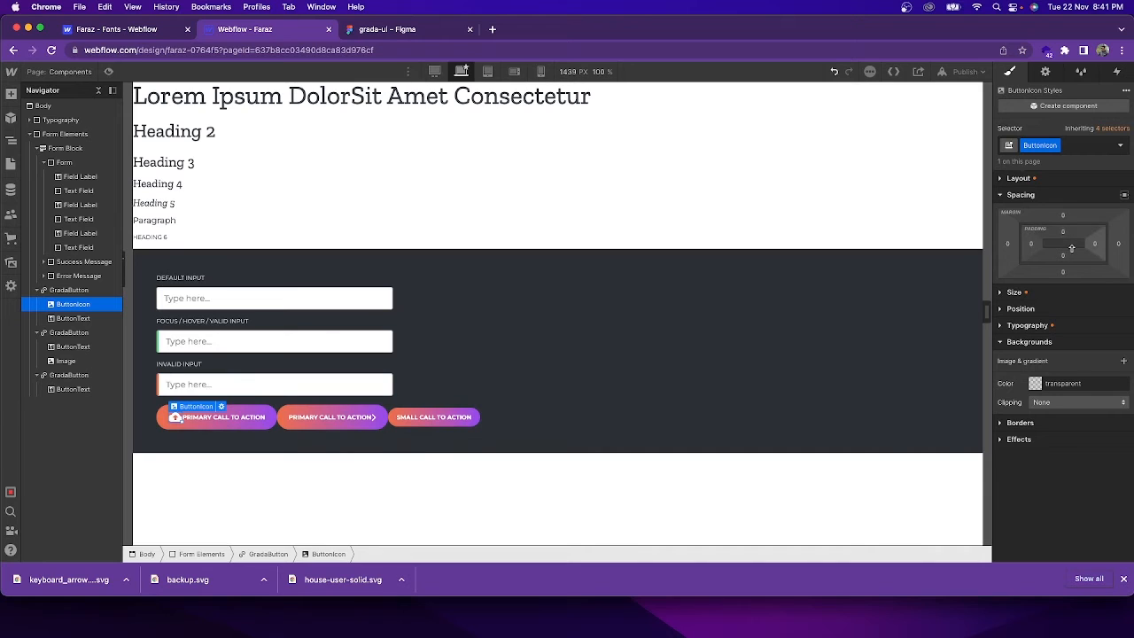
- Rename the cloud image's class to ButtonIconLeft
{"action": "left_click", "coordinate": [1055, 145]}
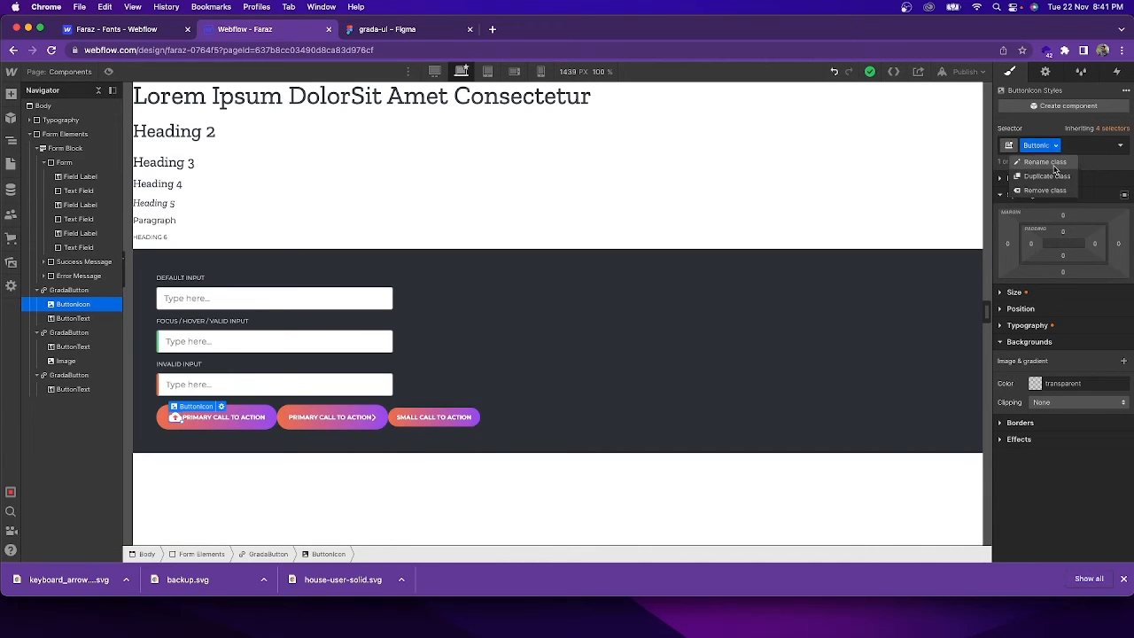
{"action": "left_click", "coordinate": [1051, 163]}
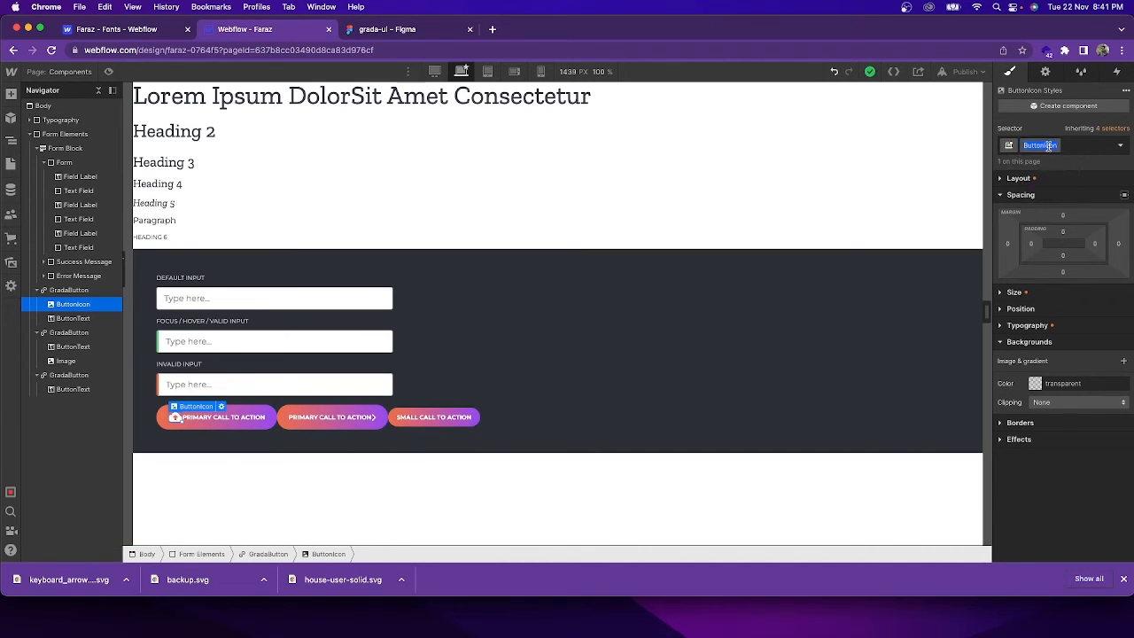
{"action": "key", "text": "Right"}
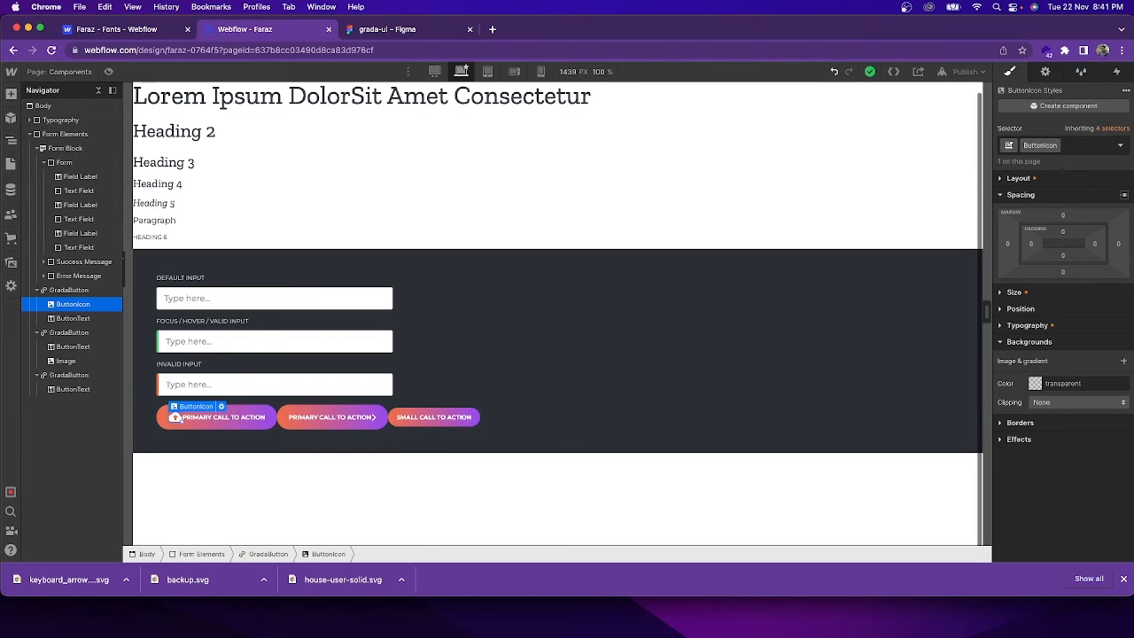
{"action": "type", "text": "Left"}
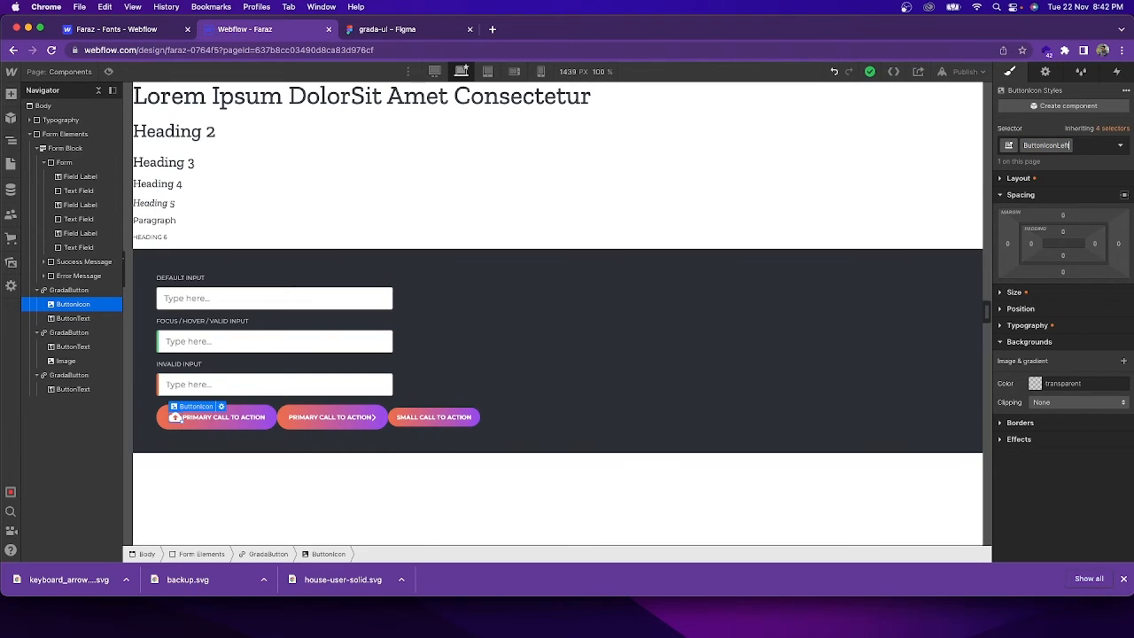
{"action": "key", "text": "Return"}
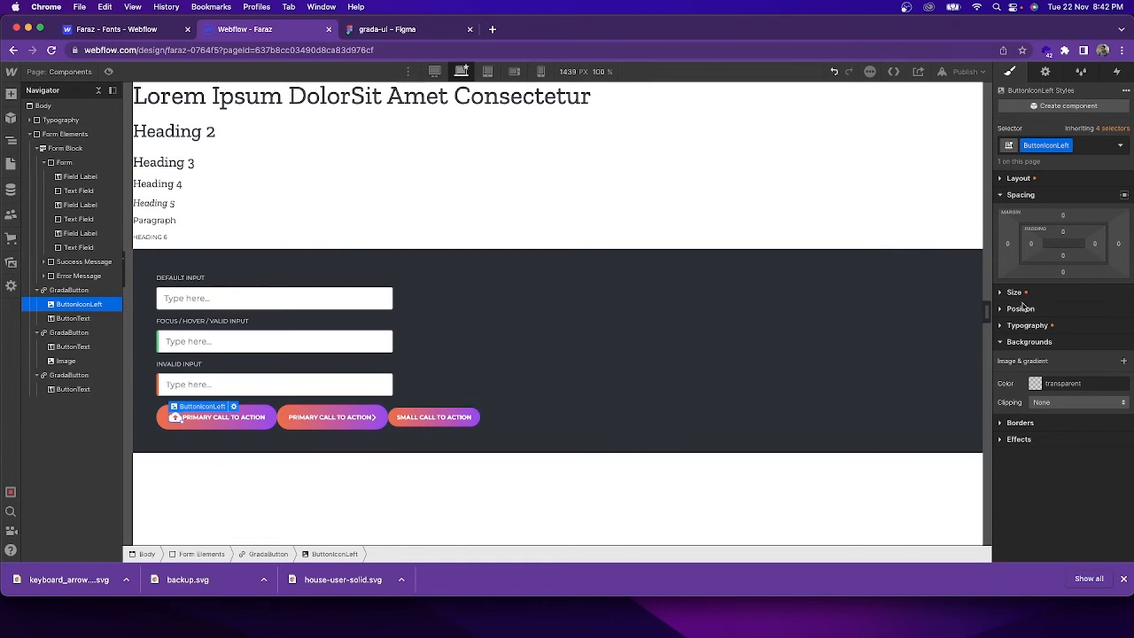
- Set the ButtonIconLeft class's right padding to 10 px and compare the icon spacing with the Figma buttons
{"action": "left_click", "coordinate": [1095, 246]}
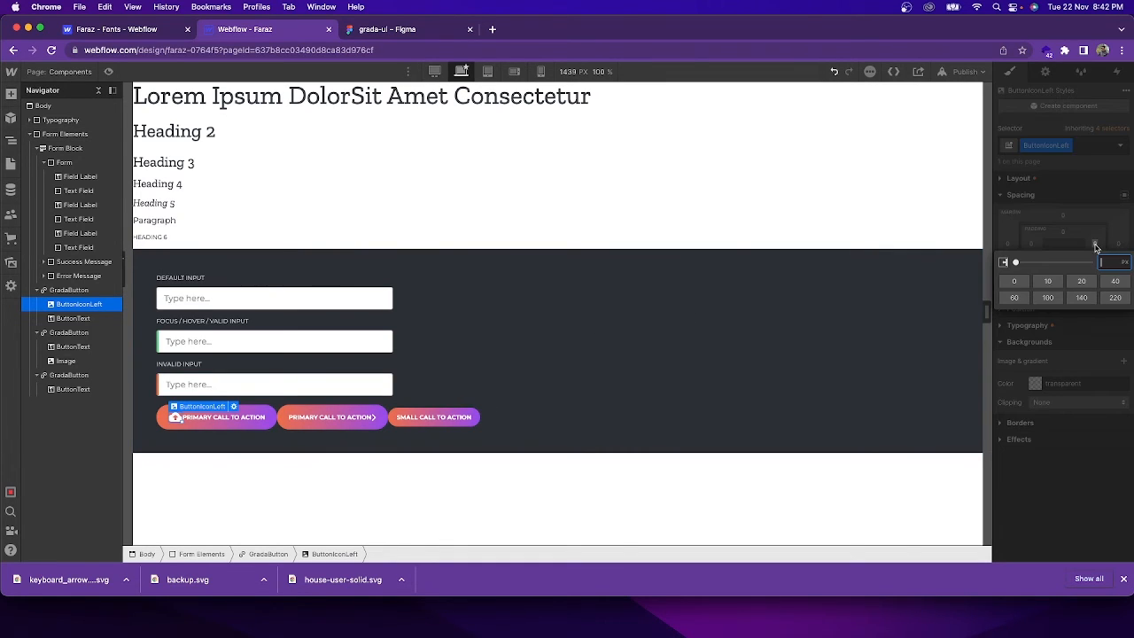
{"action": "left_click", "coordinate": [1050, 283]}
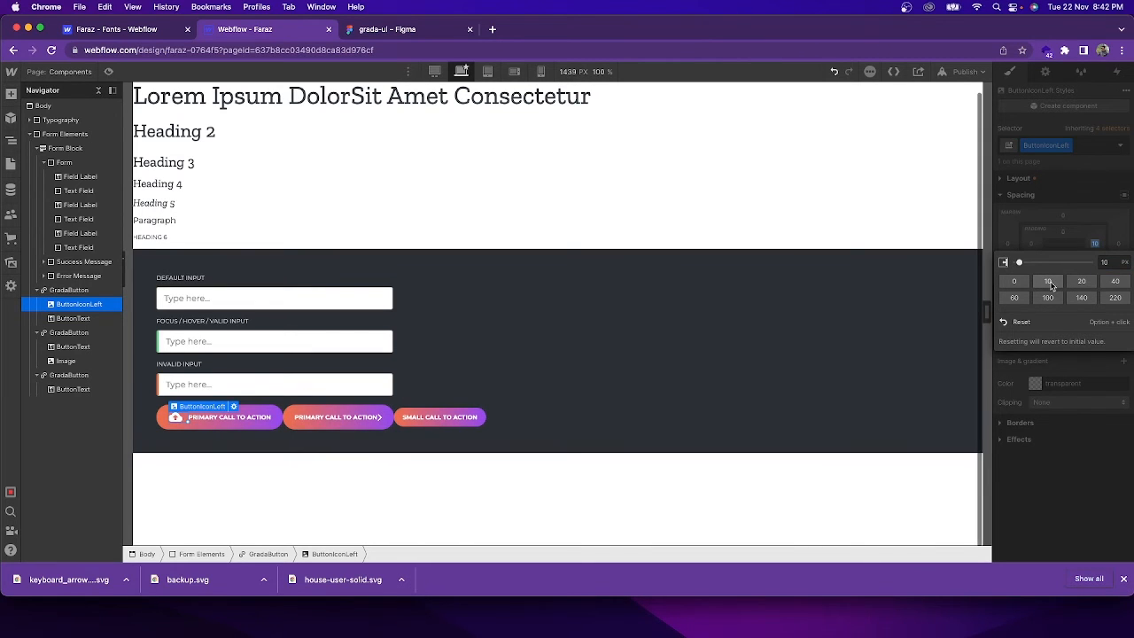
{"action": "left_click", "coordinate": [409, 29]}
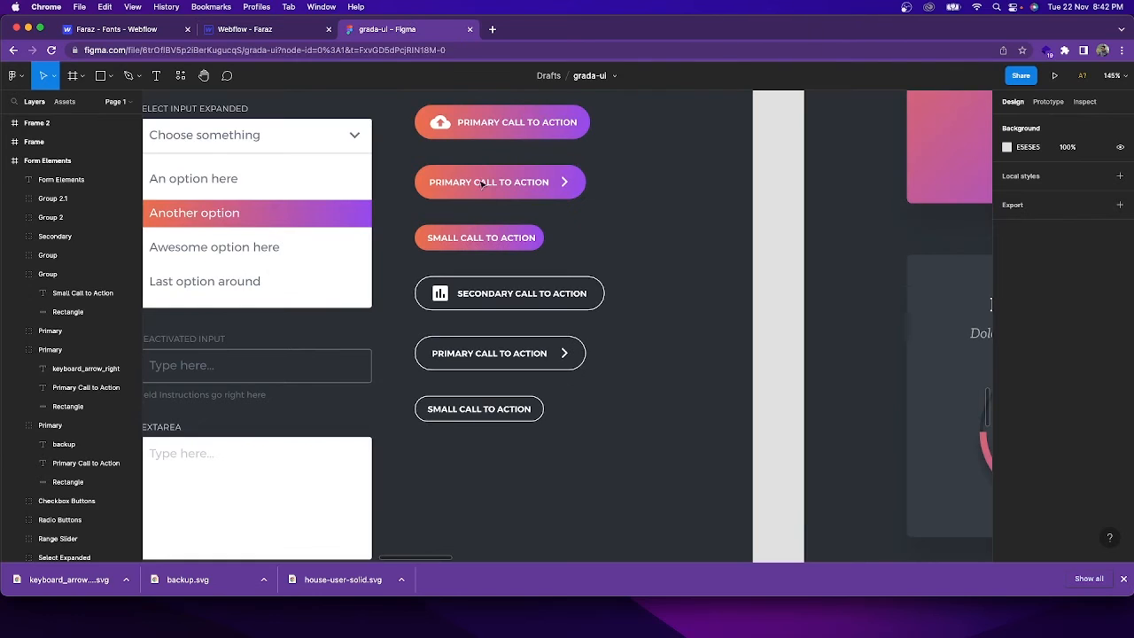
{"action": "left_click", "coordinate": [307, 32]}
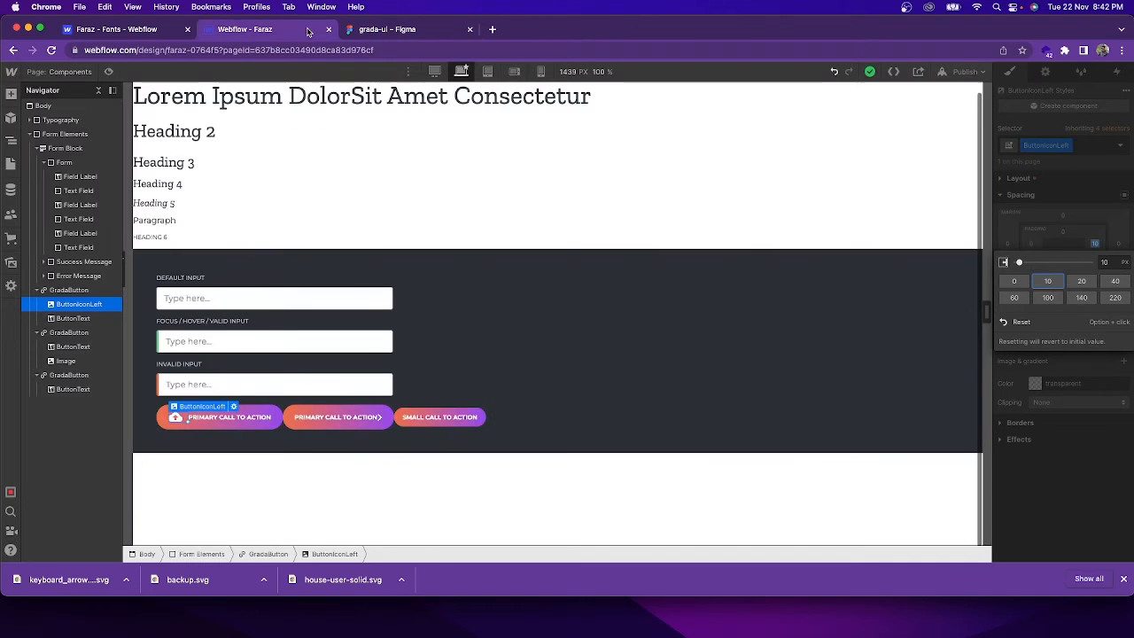
{"action": "left_click", "coordinate": [224, 435]}
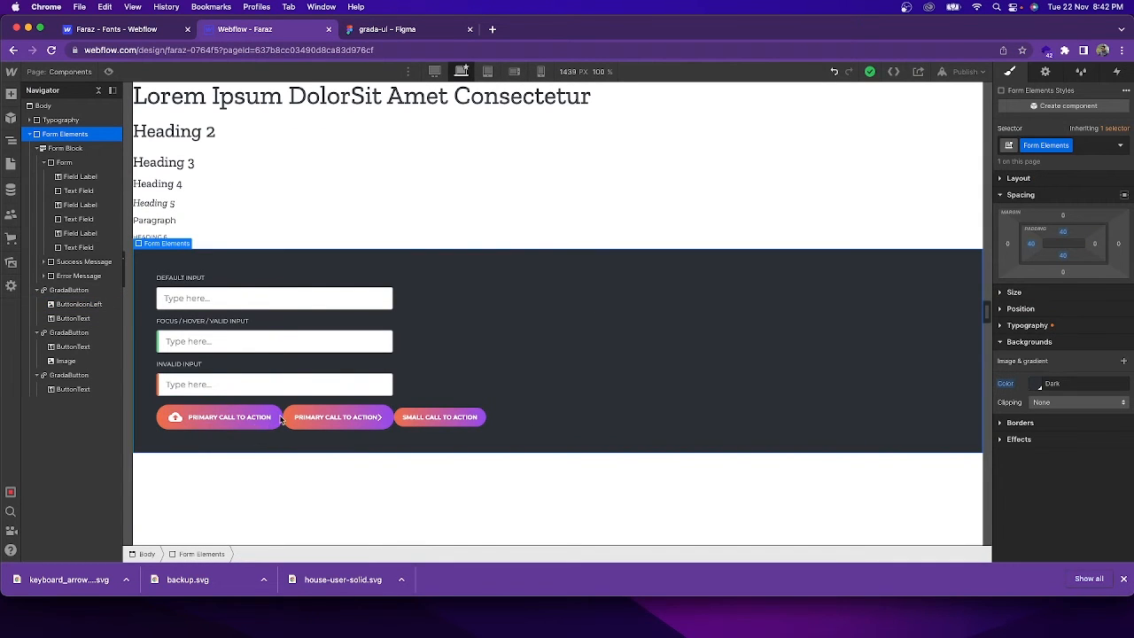
- Check the cloud icon's padding, and assign a new class named ButtonIconRight to the arrow image in the second button
{"action": "left_click", "coordinate": [381, 421]}
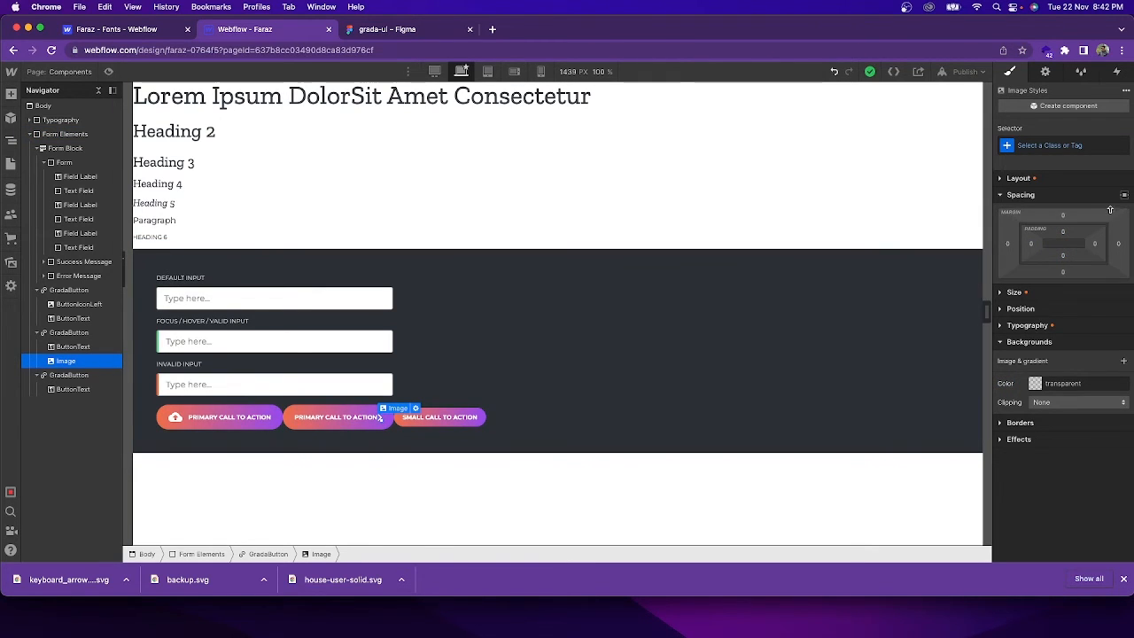
{"action": "left_click", "coordinate": [175, 420]}
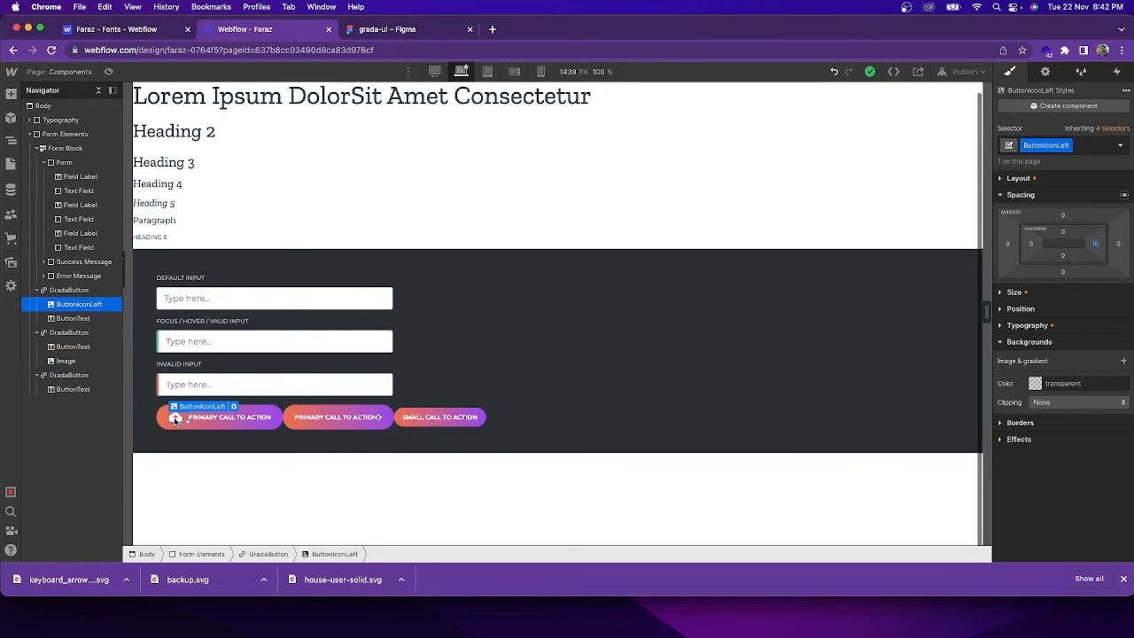
{"action": "left_click", "coordinate": [379, 419]}
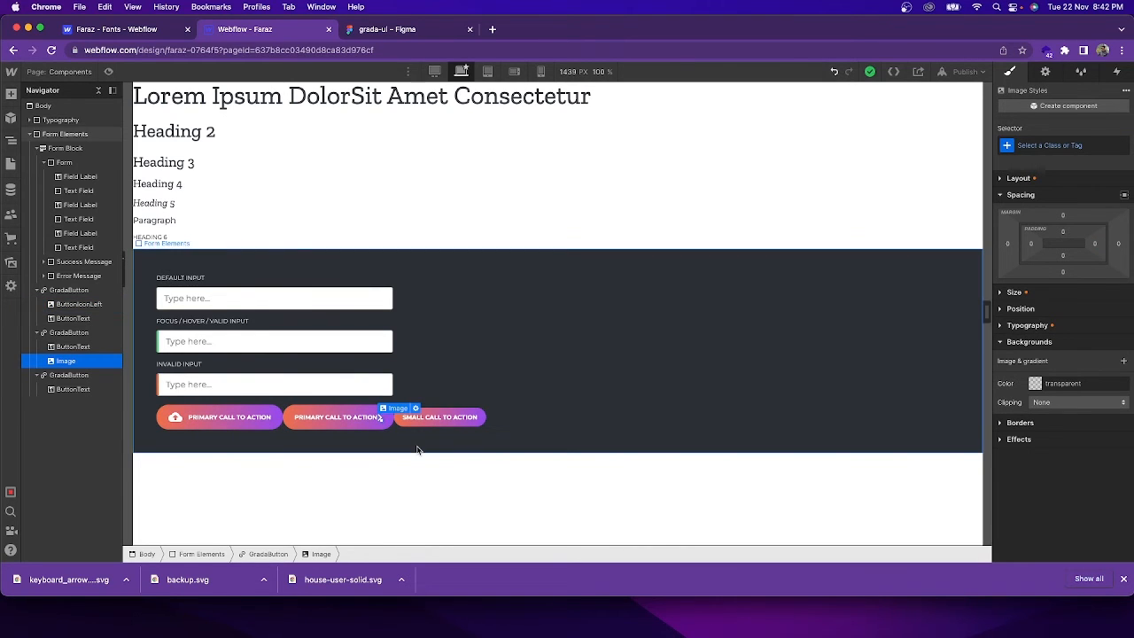
{"action": "left_click", "coordinate": [1057, 145]}
{"action": "type", "text": "Bu"}
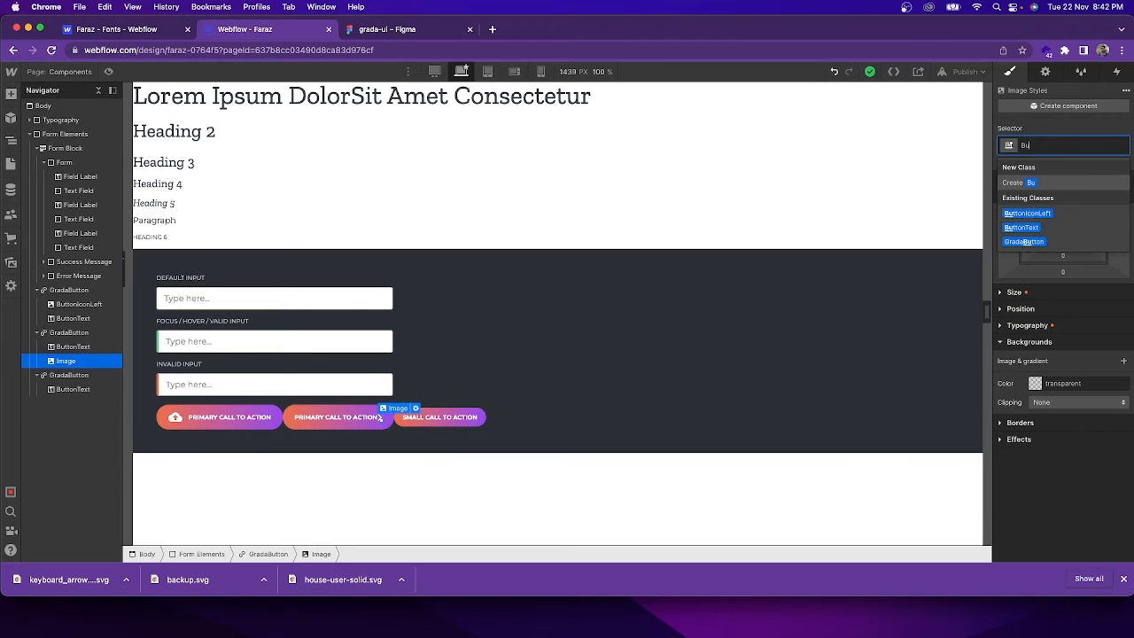
{"action": "type", "text": "ttonIconRight"}
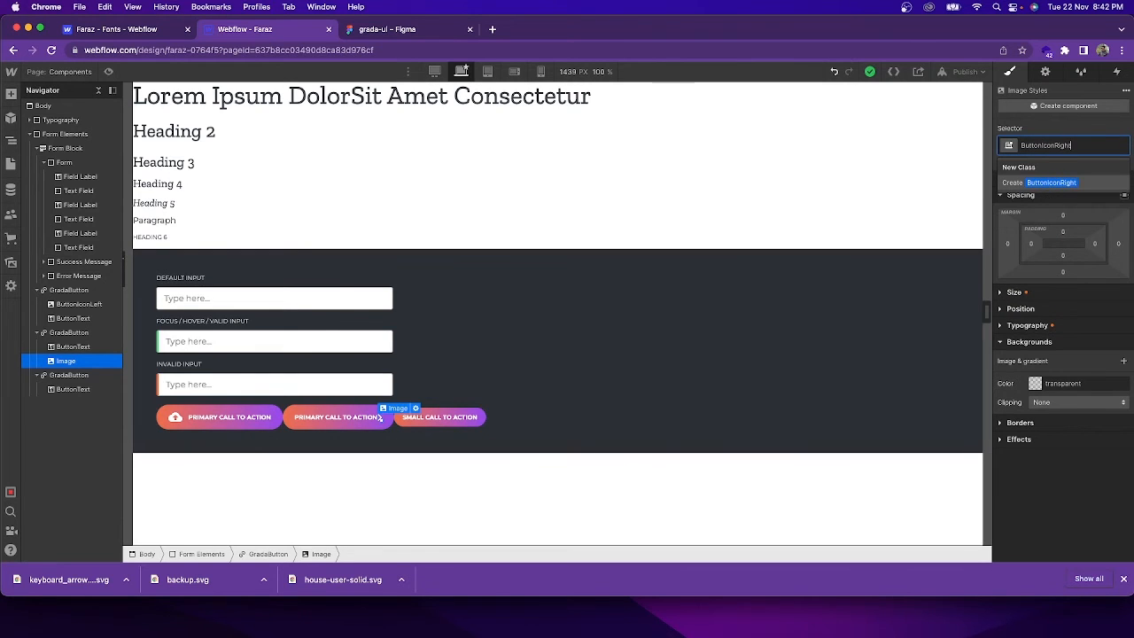
{"action": "key", "text": "Return"}
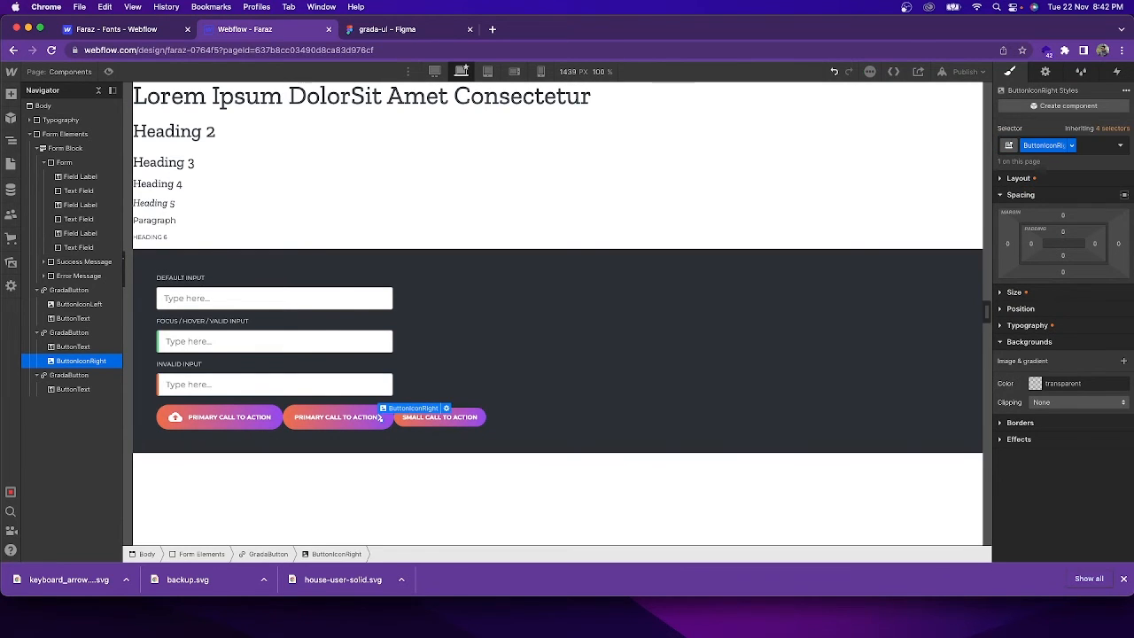
- Set the ButtonIconRight class's left padding to 10 px
{"action": "left_click", "coordinate": [1031, 245]}
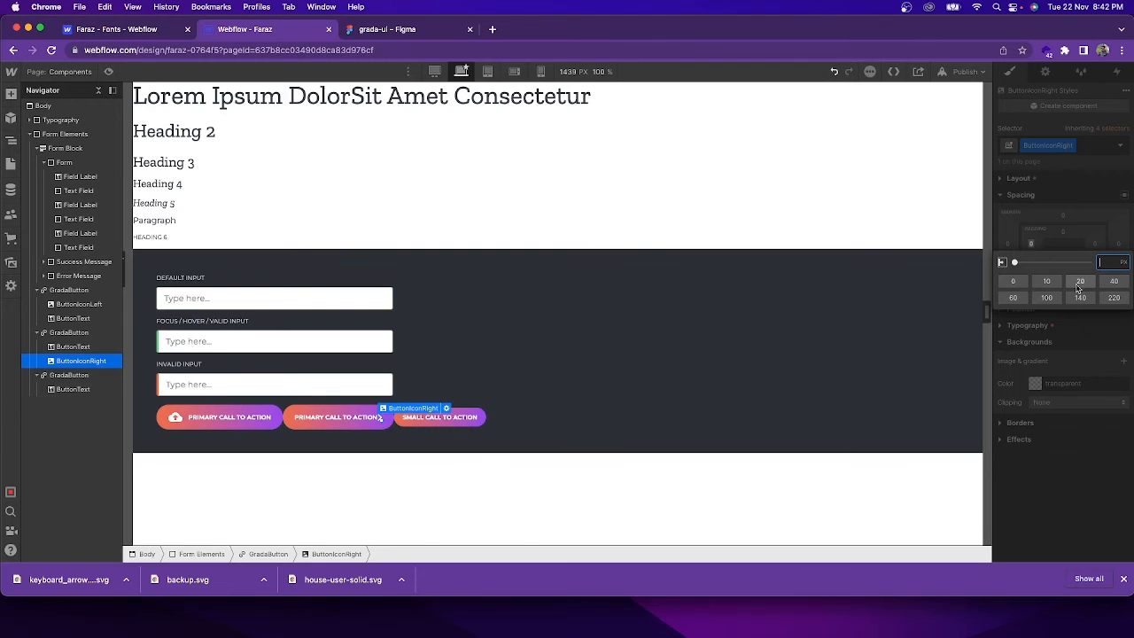
{"action": "left_click", "coordinate": [1047, 281]}
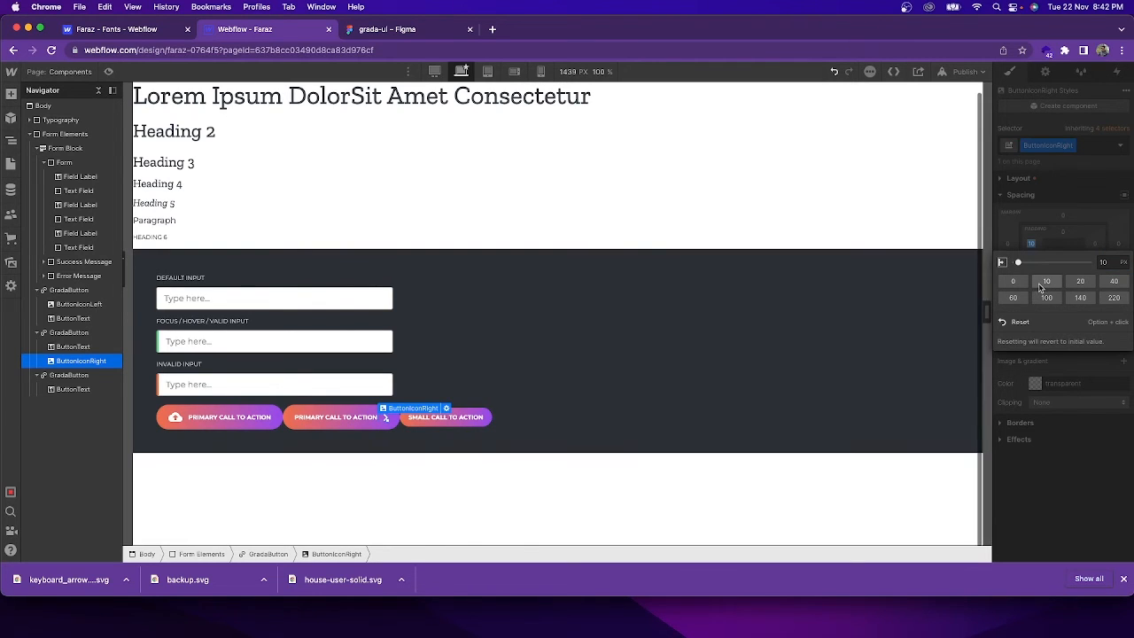
{"action": "left_click", "coordinate": [637, 396]}
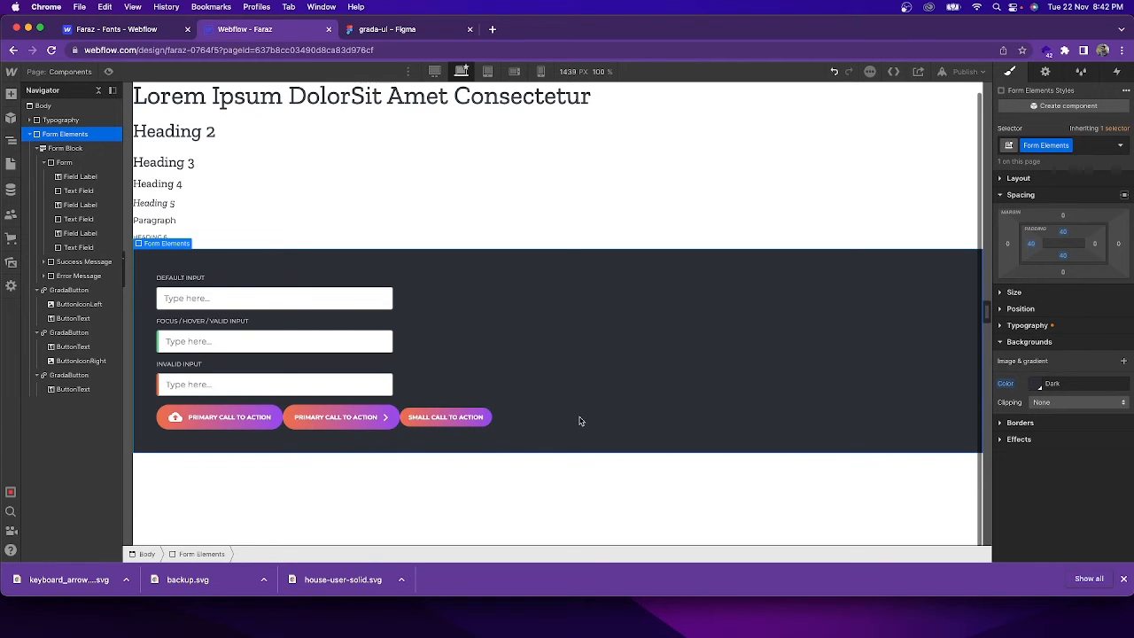
- Review the outlined call-to-action buttons in the Figma design, and collapse the three GradaButton elements in Webflow's element tree
{"action": "left_click", "coordinate": [390, 30]}
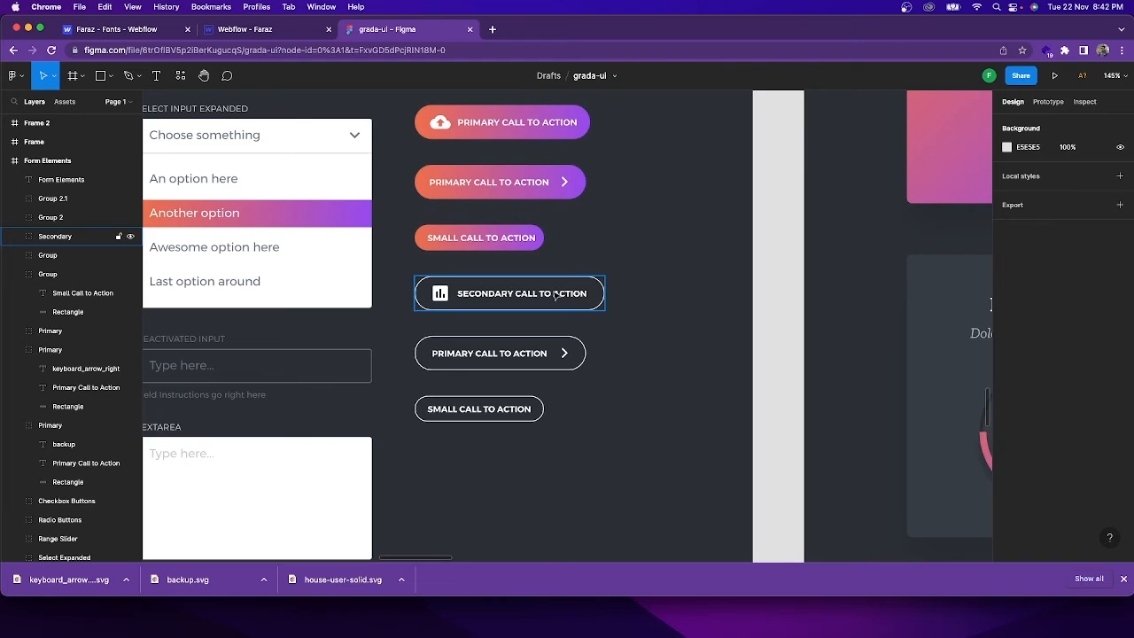
{"action": "left_click", "coordinate": [291, 34]}
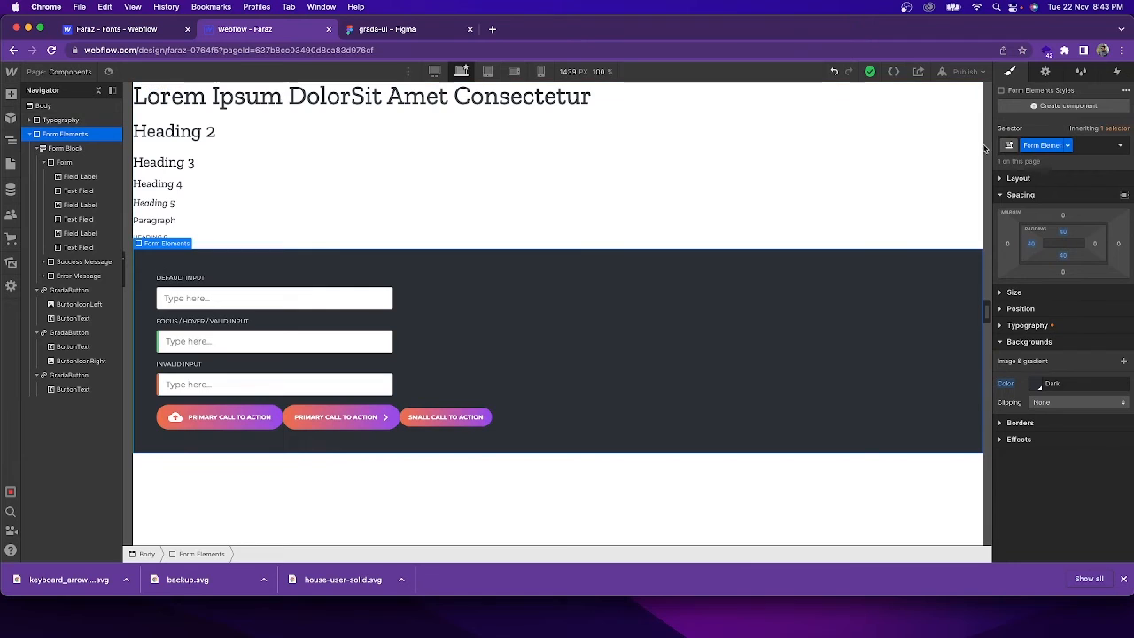
{"action": "left_click", "coordinate": [278, 414]}
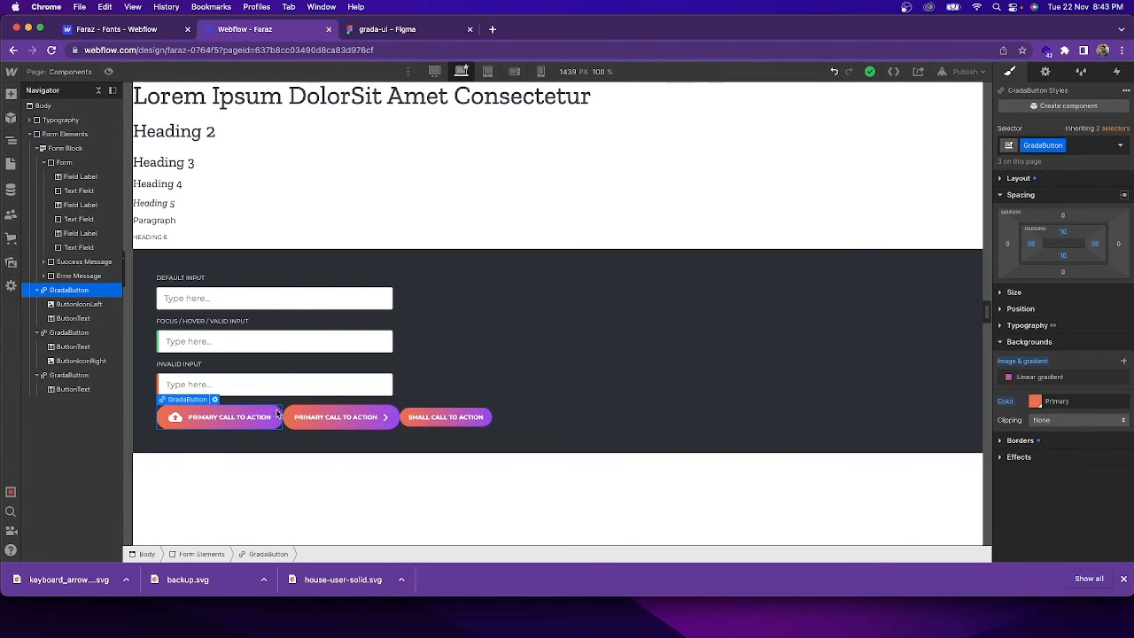
{"action": "left_click", "coordinate": [37, 291]}
{"action": "left_click", "coordinate": [37, 305]}
{"action": "left_click", "coordinate": [37, 319]}
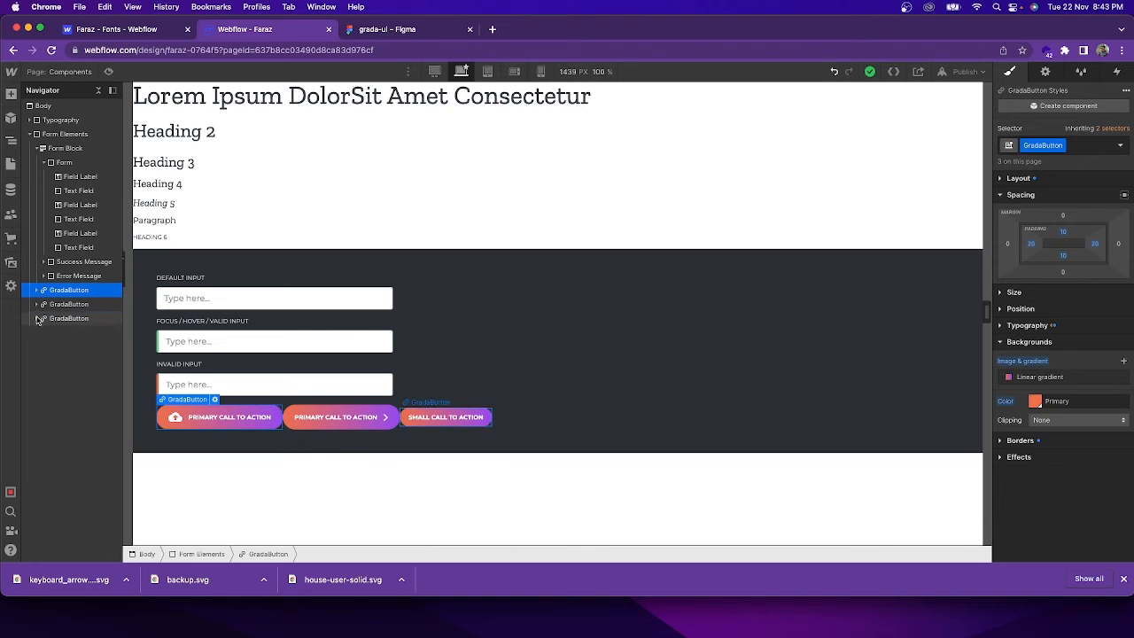
{"action": "left_click", "coordinate": [381, 30]}
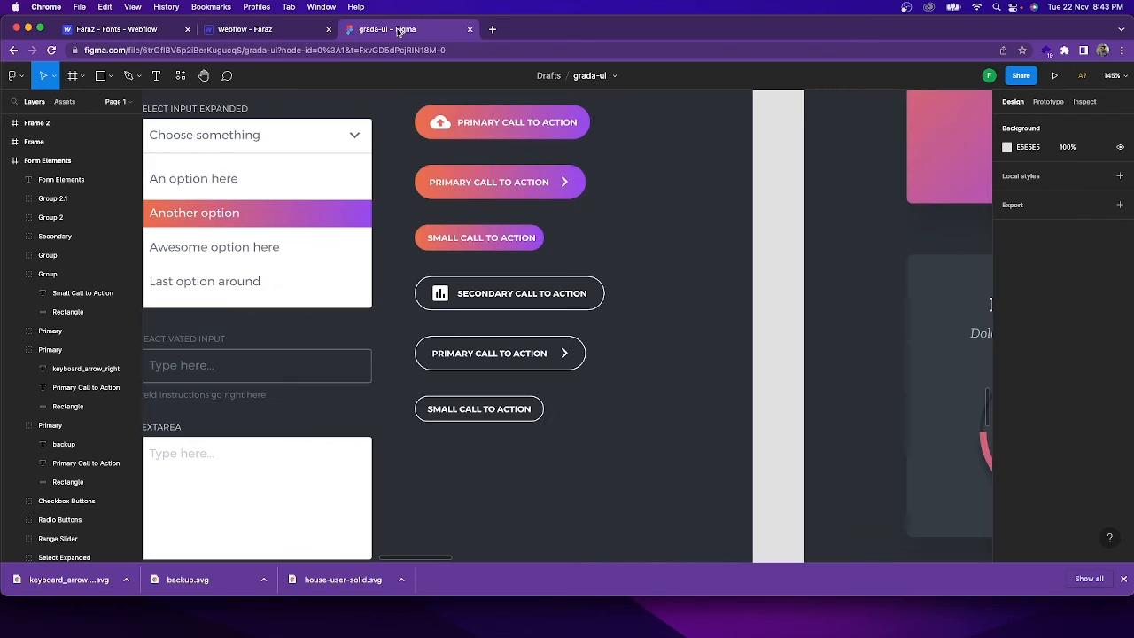
{"action": "left_click", "coordinate": [264, 32]}
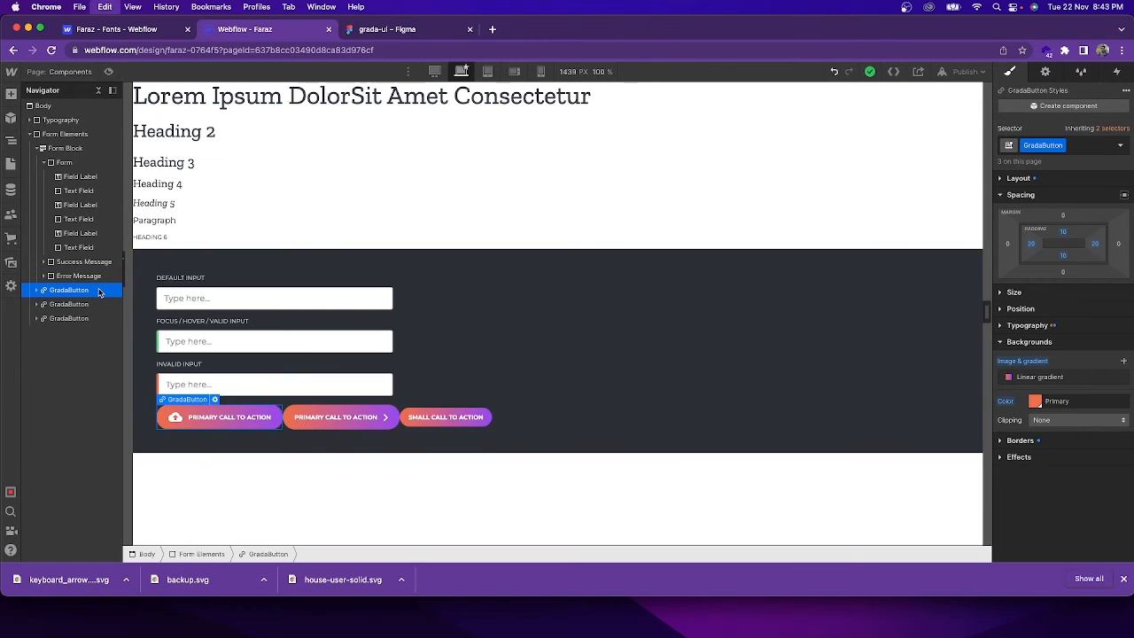
- Duplicate the first GradaButton with the cloud icon and move the copy after the small call-to-action button
{"action": "key", "text": "super+d"}
{"action": "left_click", "coordinate": [73, 332]}
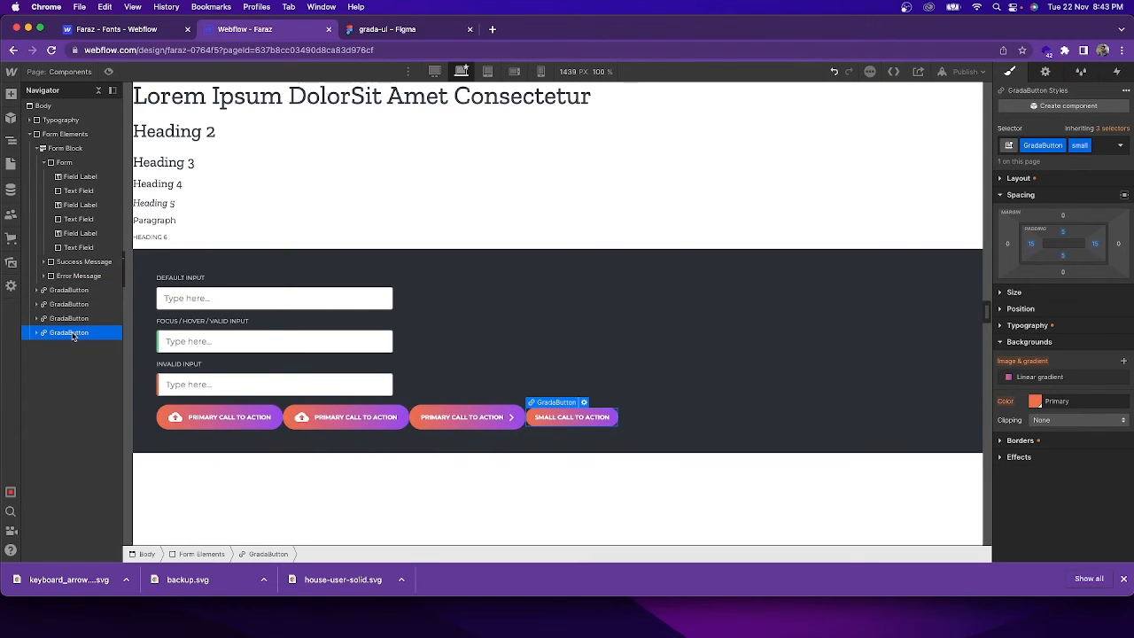
{"action": "left_click", "coordinate": [88, 304]}
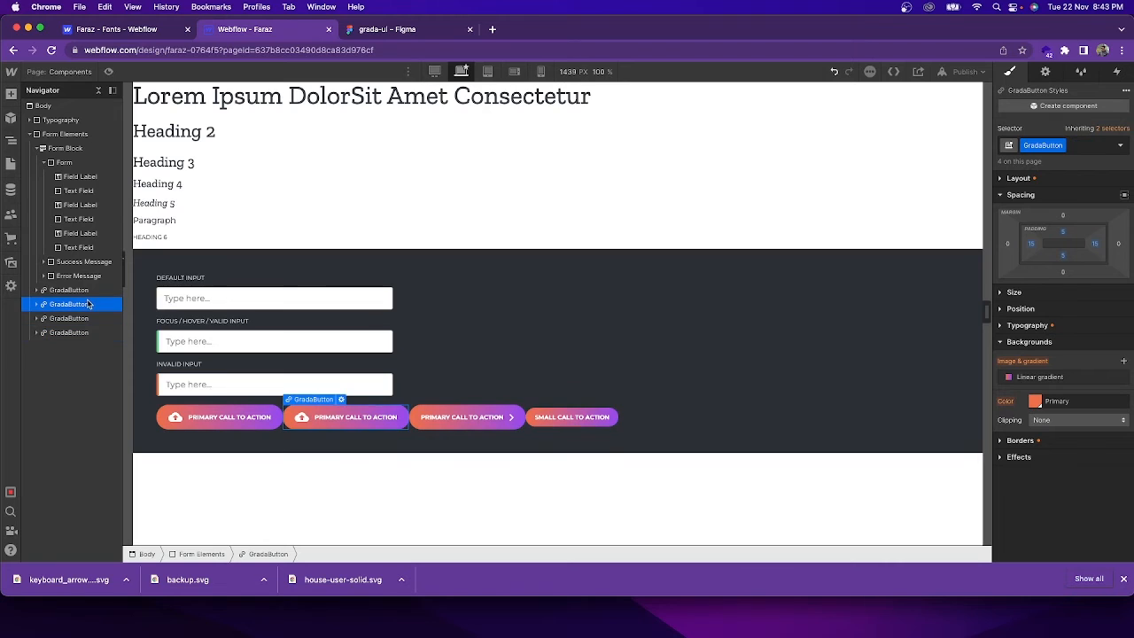
{"action": "left_click_drag", "start_coordinate": [74, 307], "coordinate": [73, 349]}
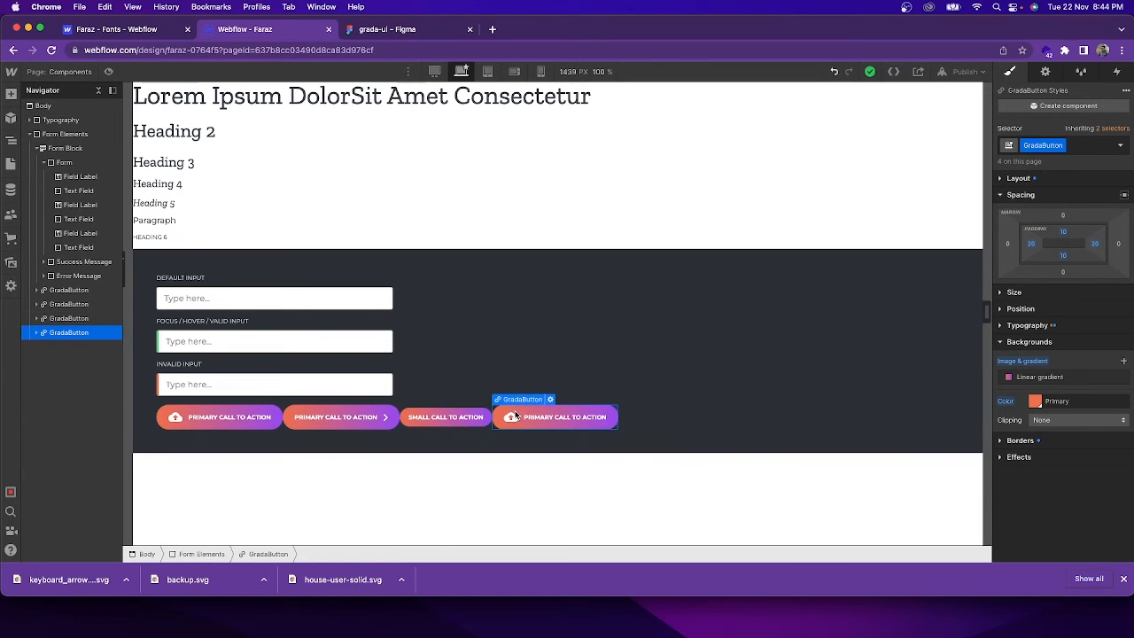
- Add a new combo class named Outlined to the duplicated GradaButton
{"action": "left_click", "coordinate": [1076, 148]}
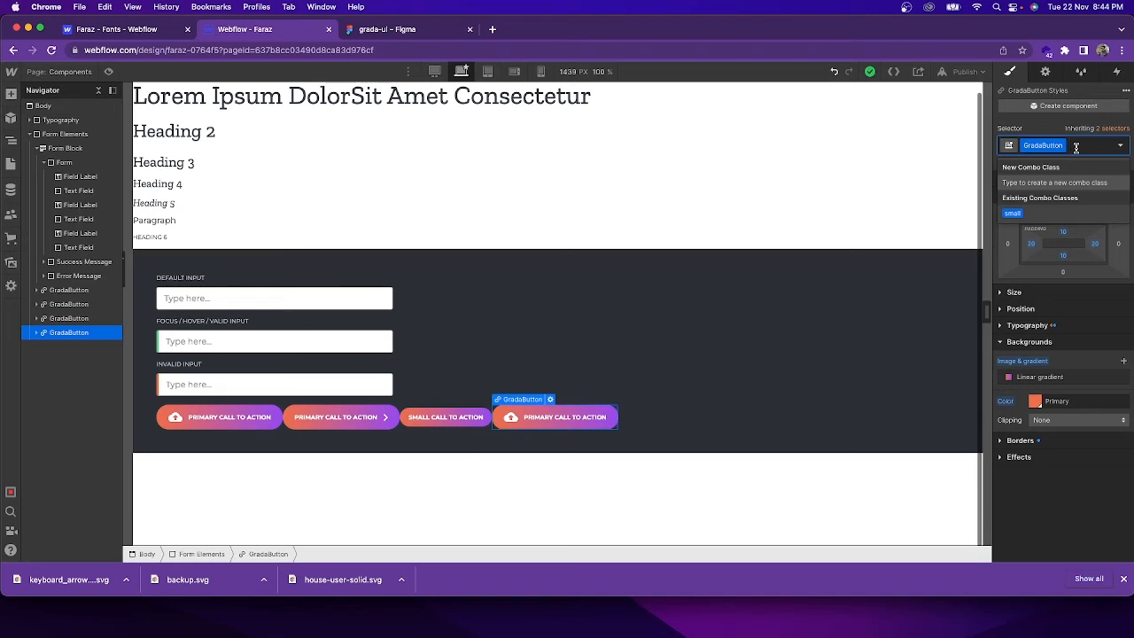
{"action": "type", "text": "Outlined"}
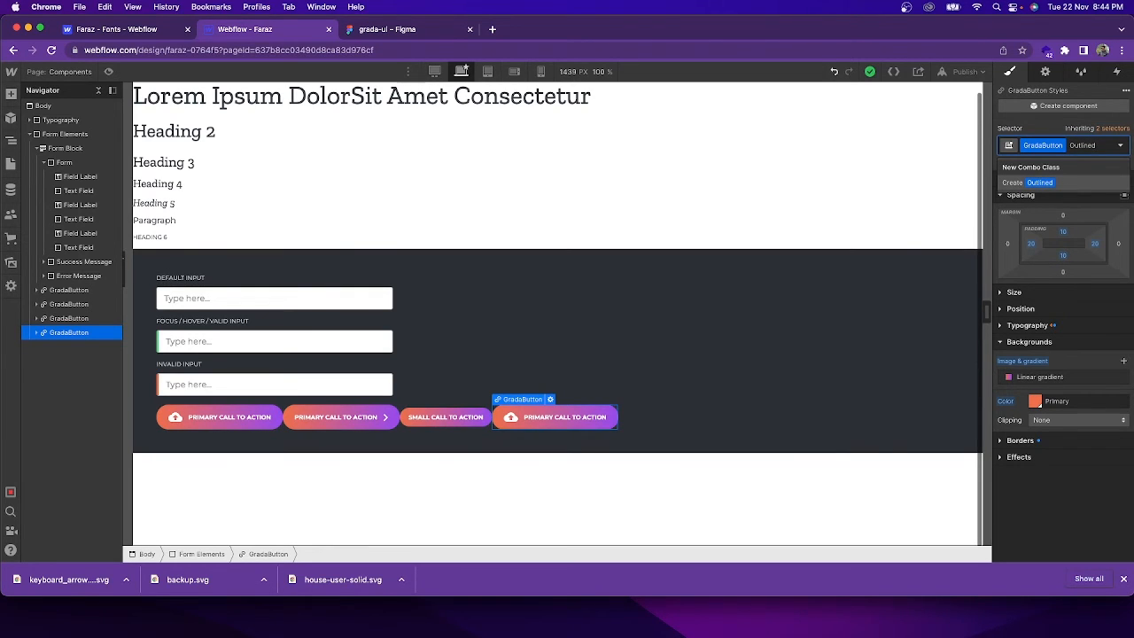
{"action": "key", "text": "Return"}
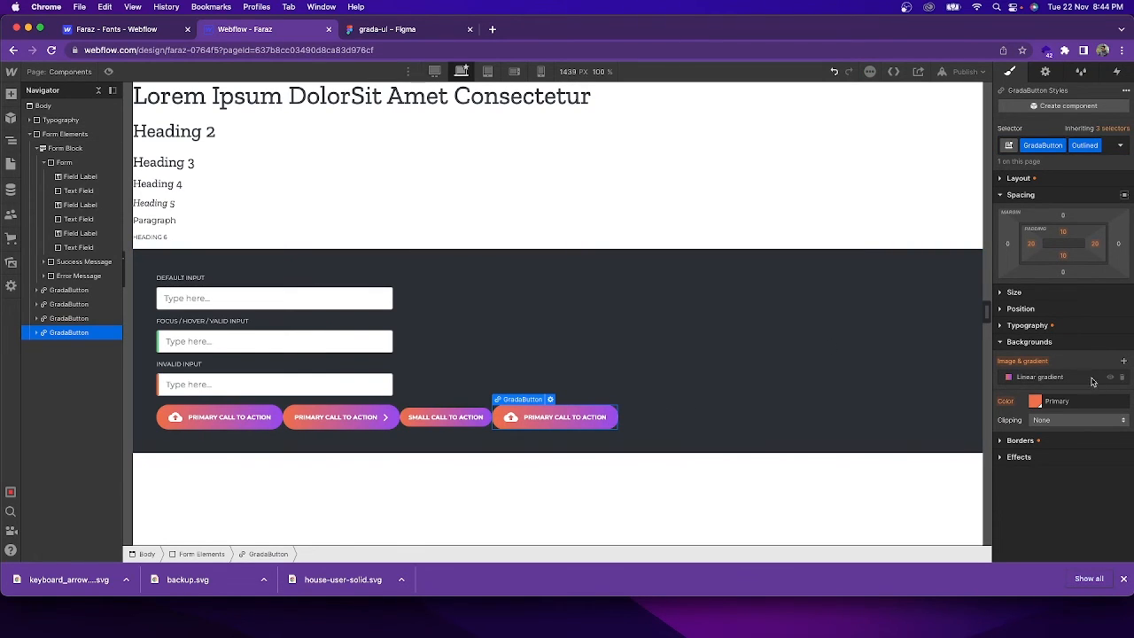
- Remove the linear gradient from the Outlined button and set its background color to transparent
{"action": "left_click", "coordinate": [1123, 380]}
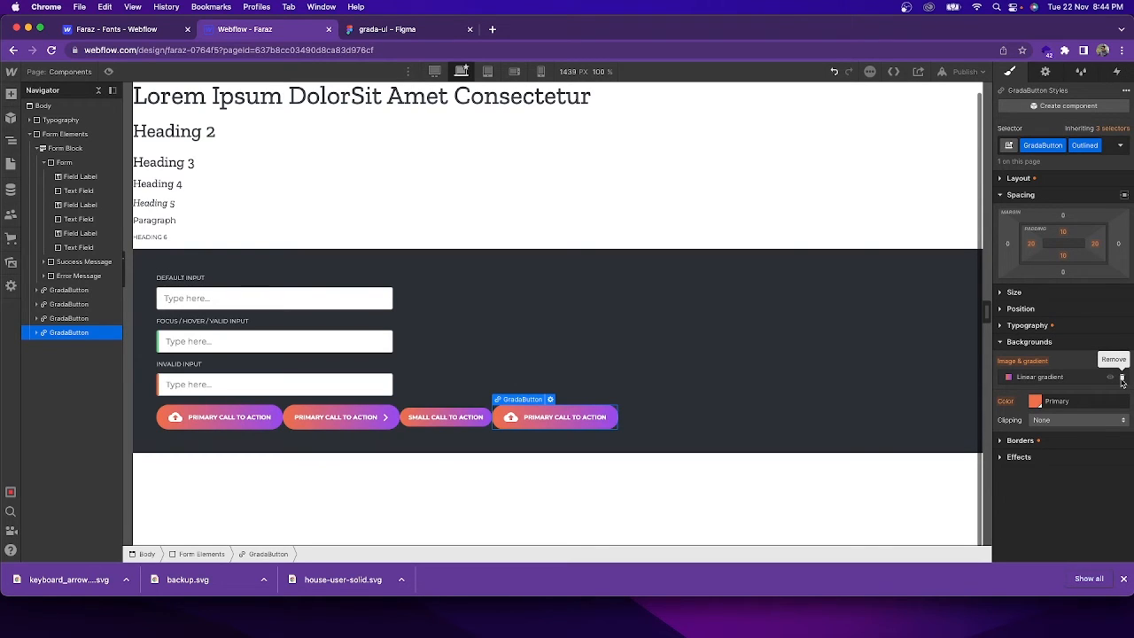
{"action": "left_click", "coordinate": [1122, 380]}
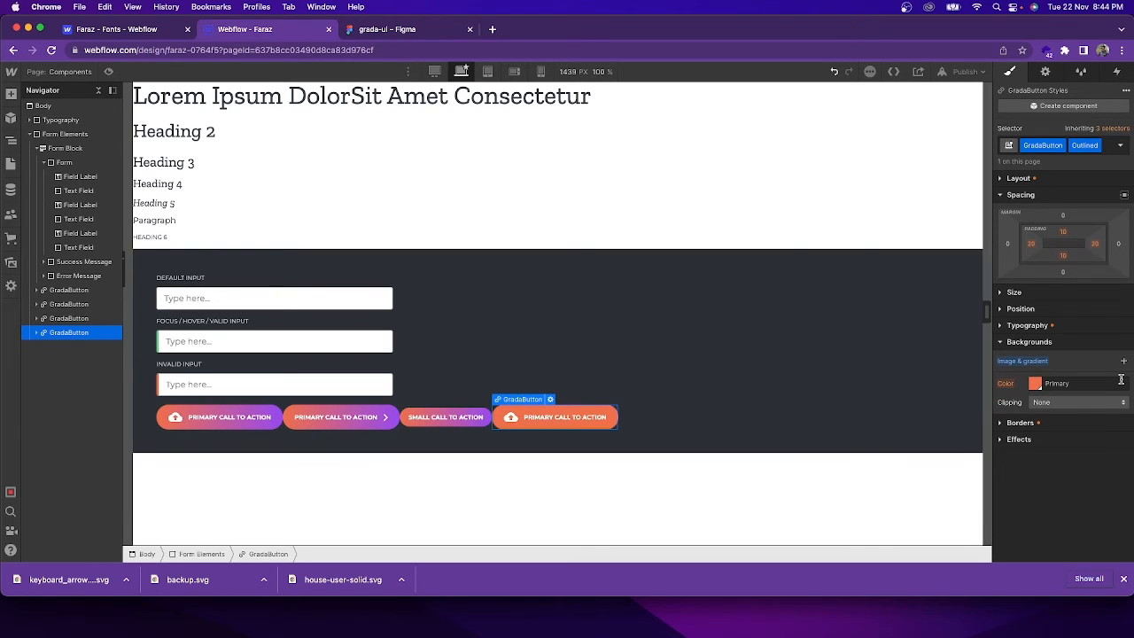
{"action": "left_click", "coordinate": [1036, 386]}
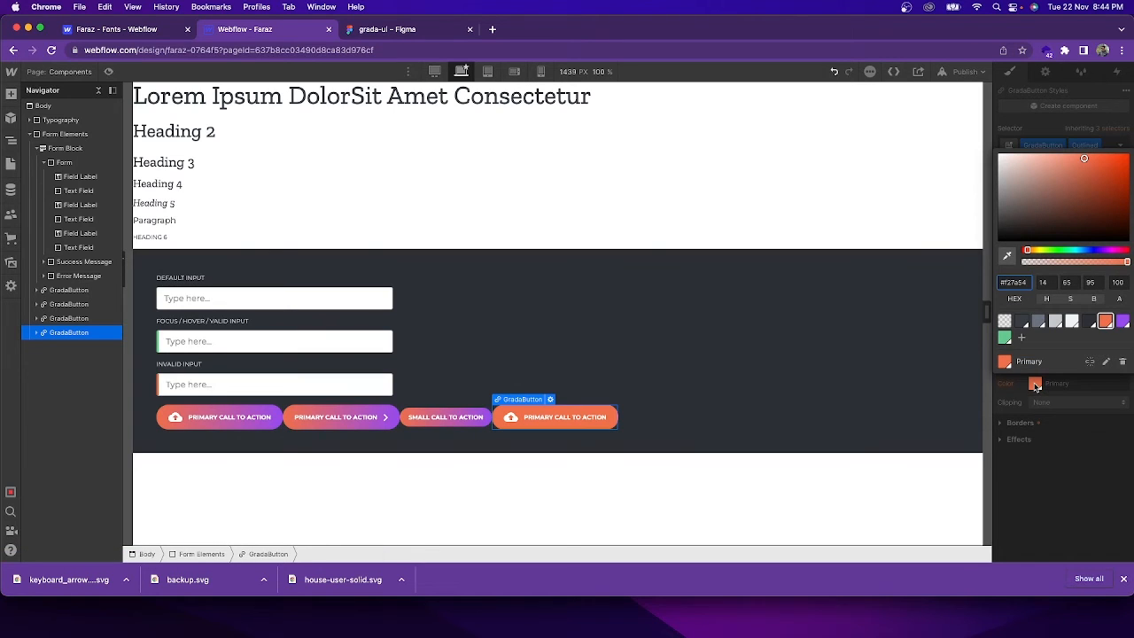
{"action": "left_click", "coordinate": [1004, 322]}
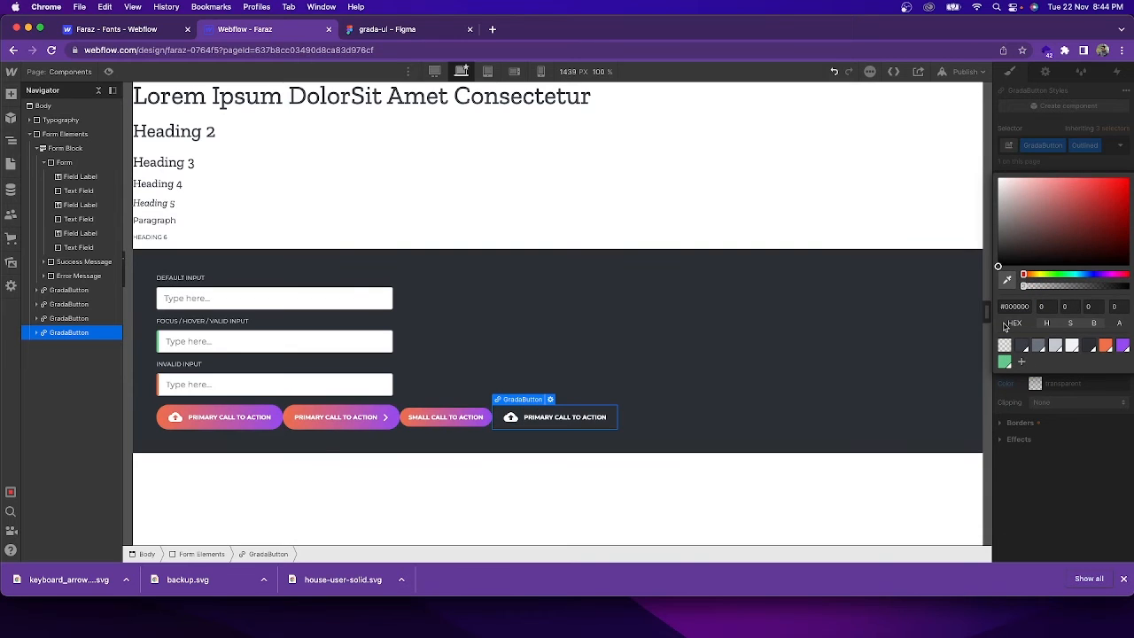
{"action": "left_click", "coordinate": [1046, 442]}
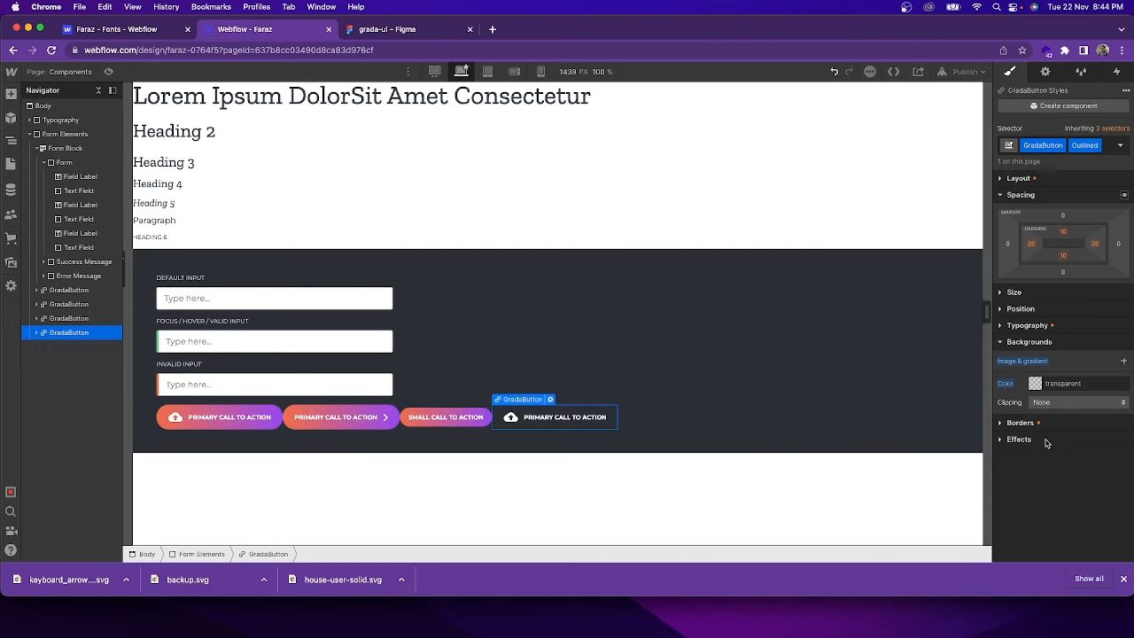
- Give the Outlined button a solid 1 px white border on all sides
{"action": "left_click", "coordinate": [670, 428]}
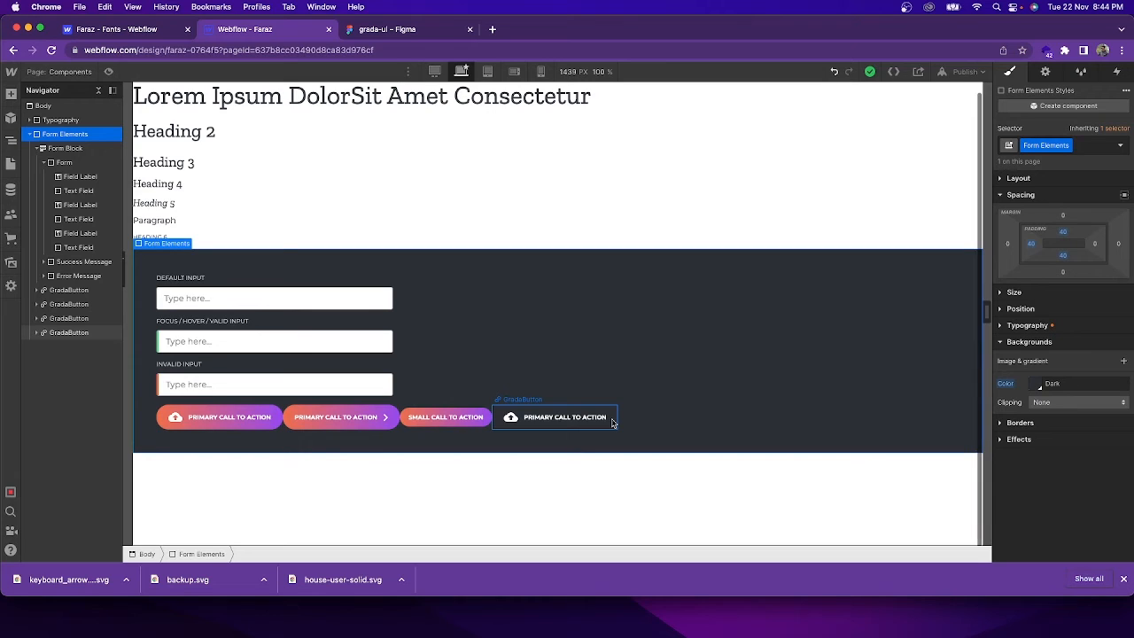
{"action": "left_click", "coordinate": [611, 422]}
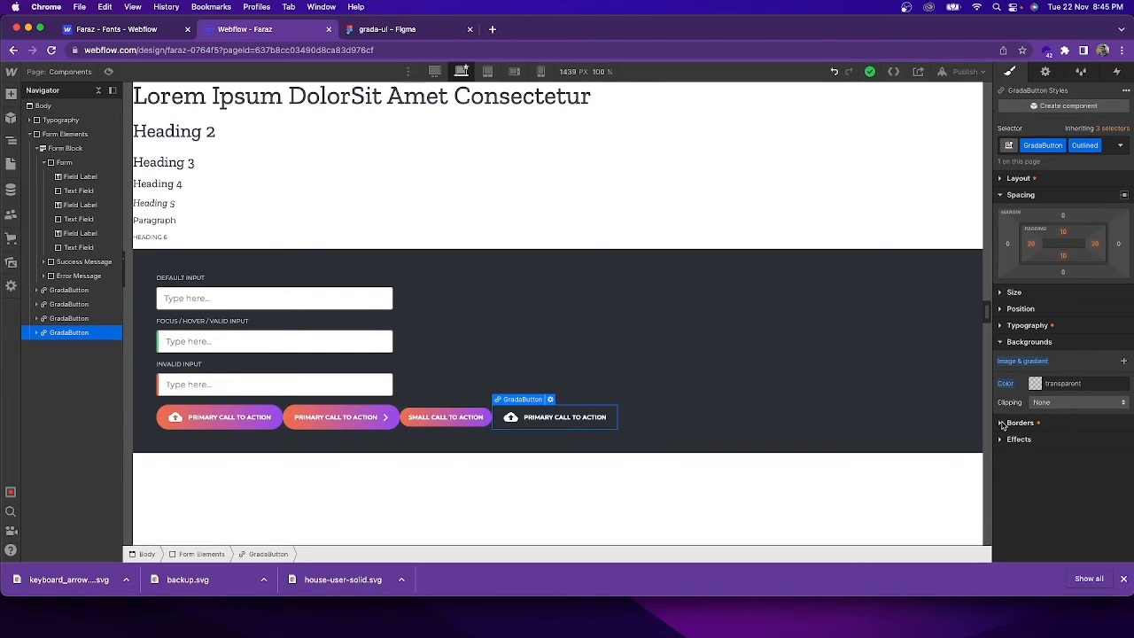
{"action": "left_click", "coordinate": [1004, 423]}
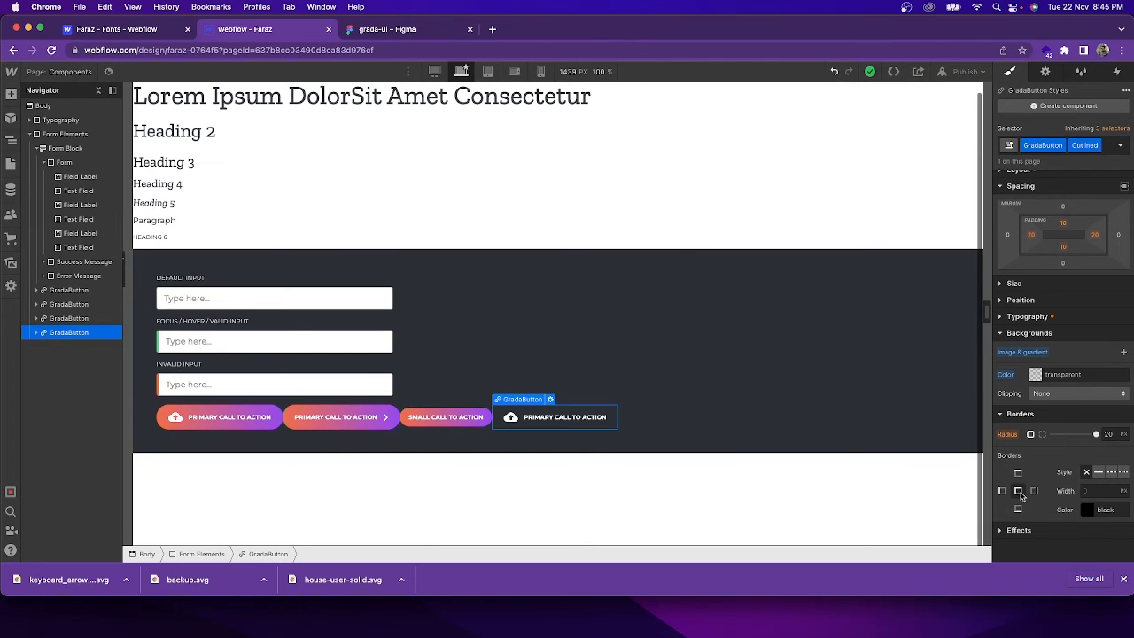
{"action": "left_click", "coordinate": [1099, 473]}
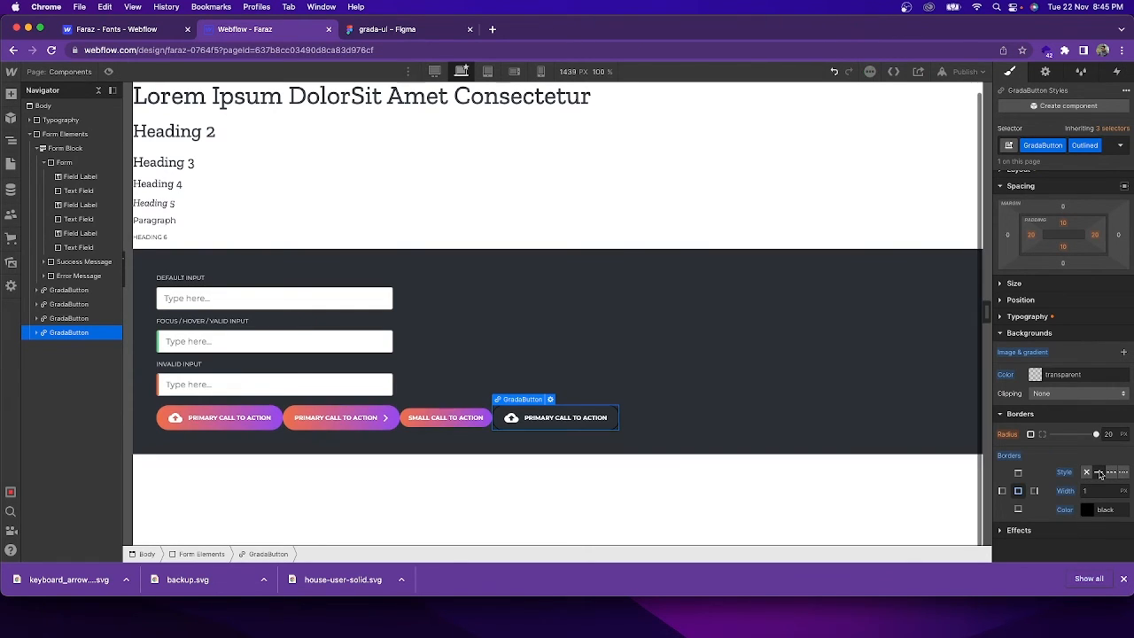
{"action": "left_click", "coordinate": [1092, 490]}
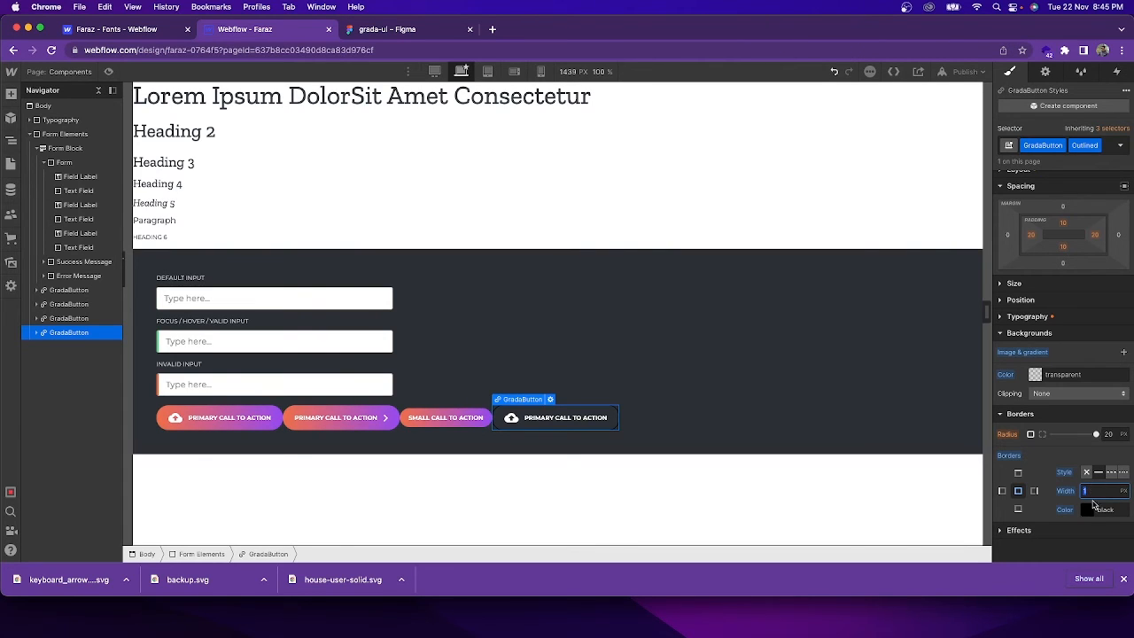
{"action": "left_click", "coordinate": [1088, 511]}
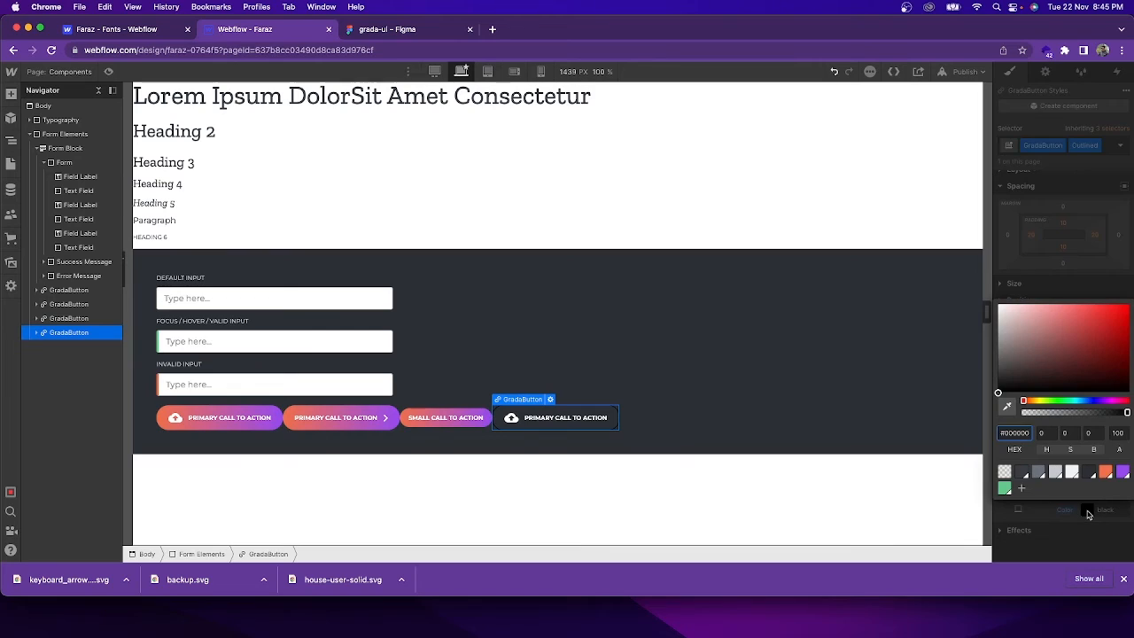
{"action": "double_click", "coordinate": [1022, 432]}
{"action": "type", "text": "fff"}
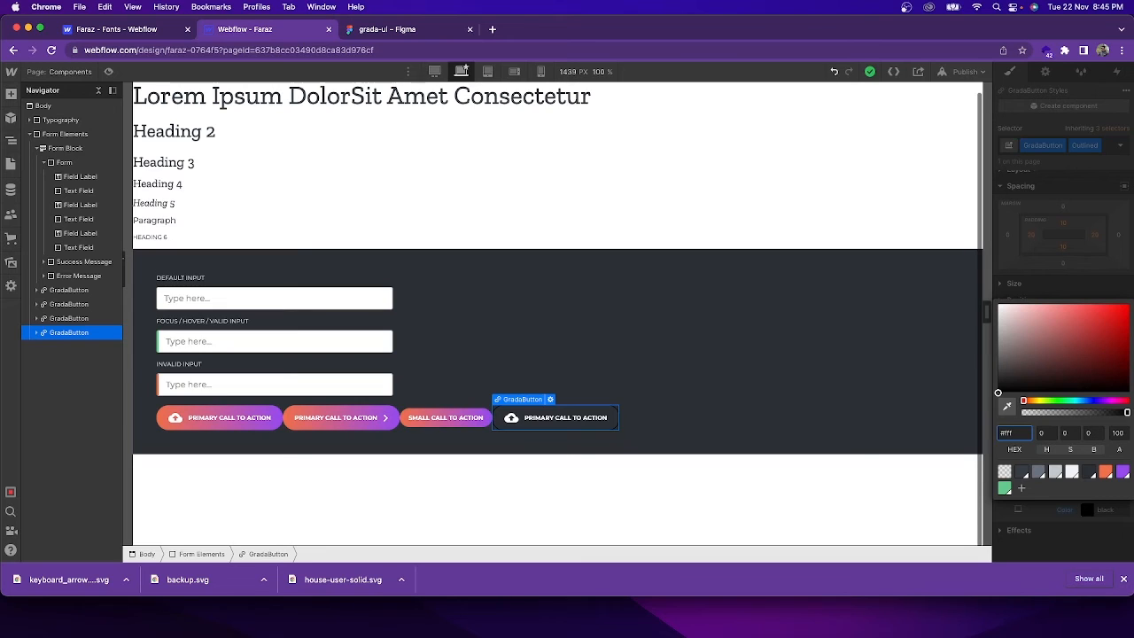
{"action": "left_click", "coordinate": [1011, 342]}
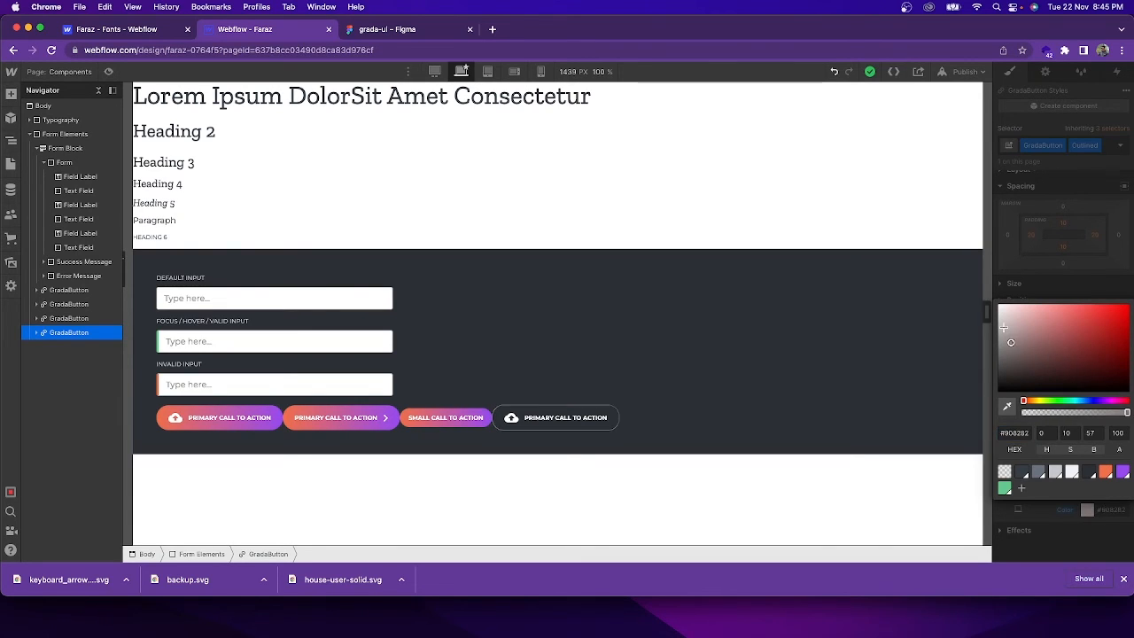
{"action": "left_click_drag", "start_coordinate": [1011, 342], "coordinate": [994, 301]}
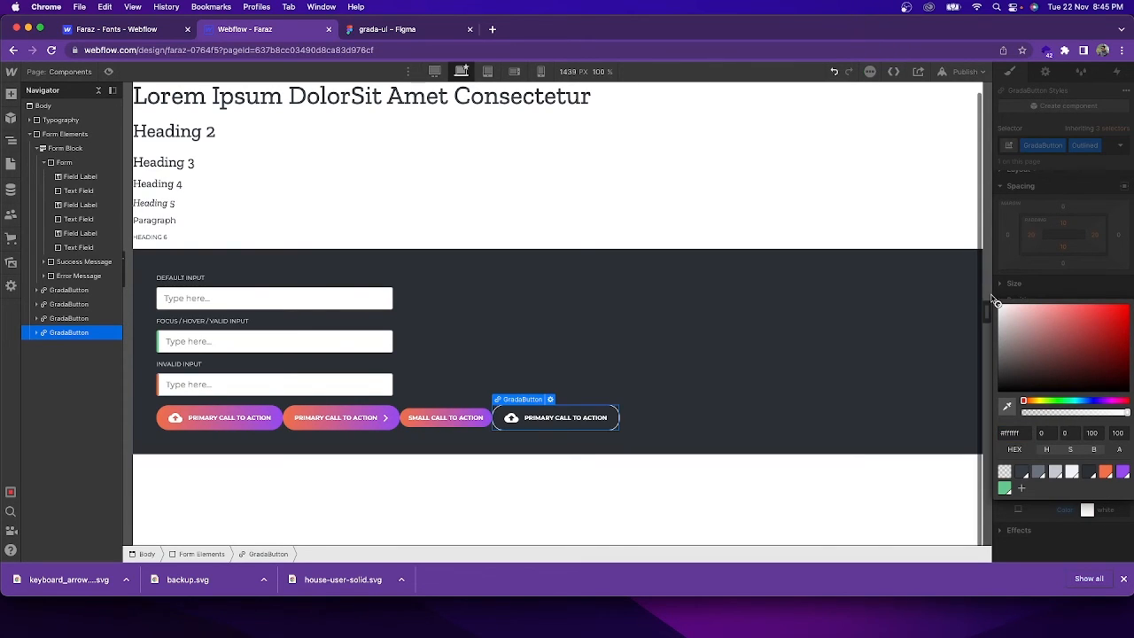
{"action": "left_click", "coordinate": [1049, 514]}
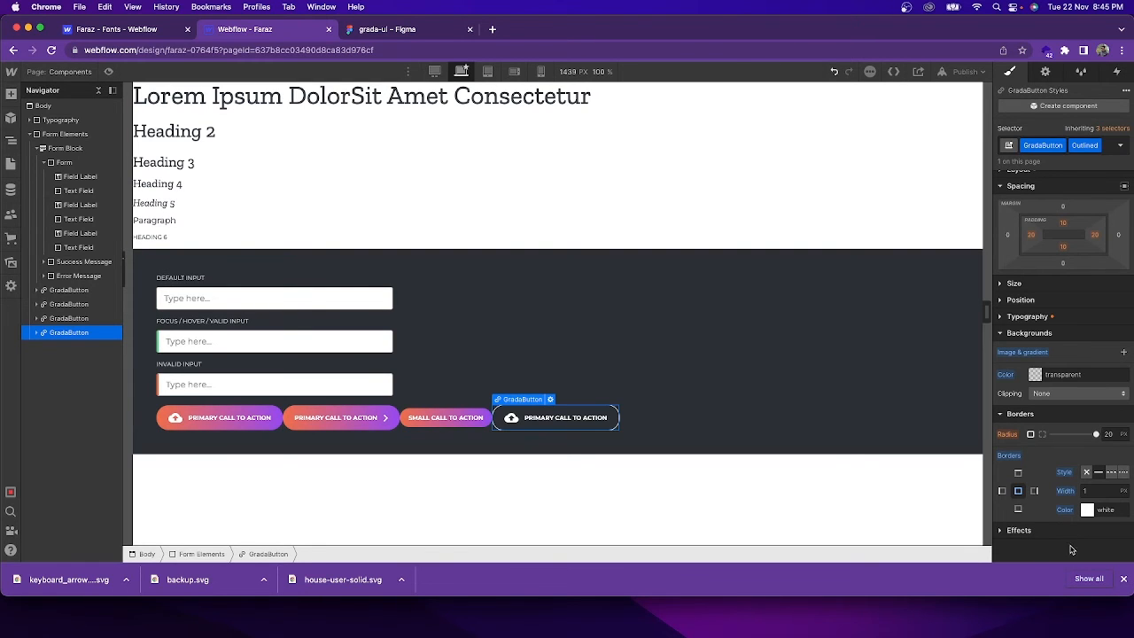
{"action": "left_click", "coordinate": [647, 423]}
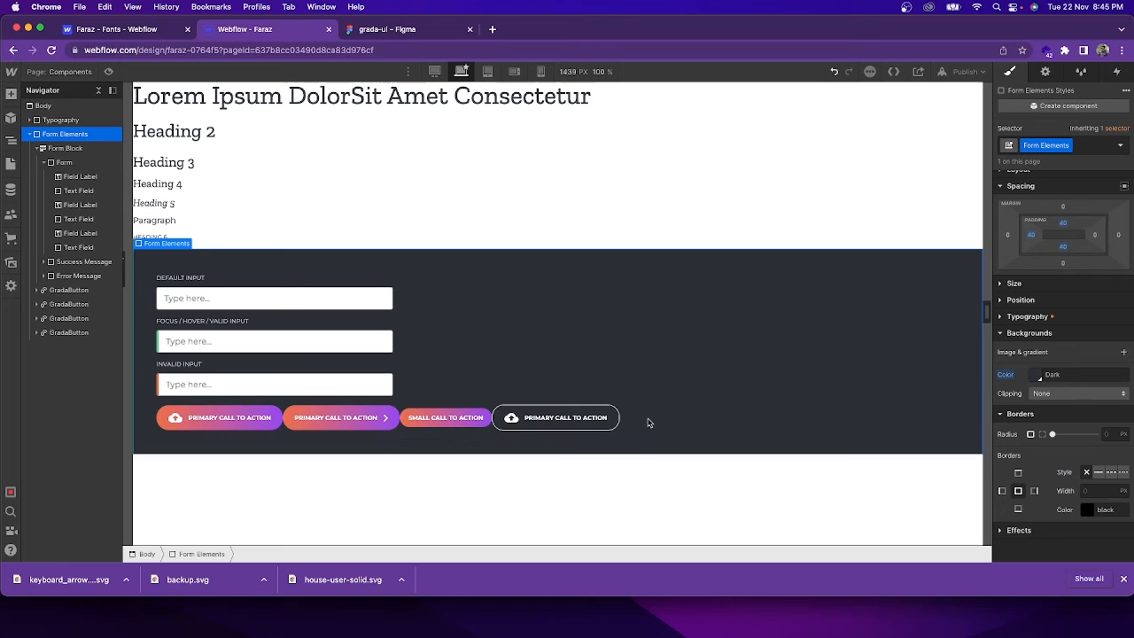
- Inspect the stroke settings of the Secondary call-to-action button in Figma, and return to the Webflow page
{"action": "left_click", "coordinate": [403, 33]}
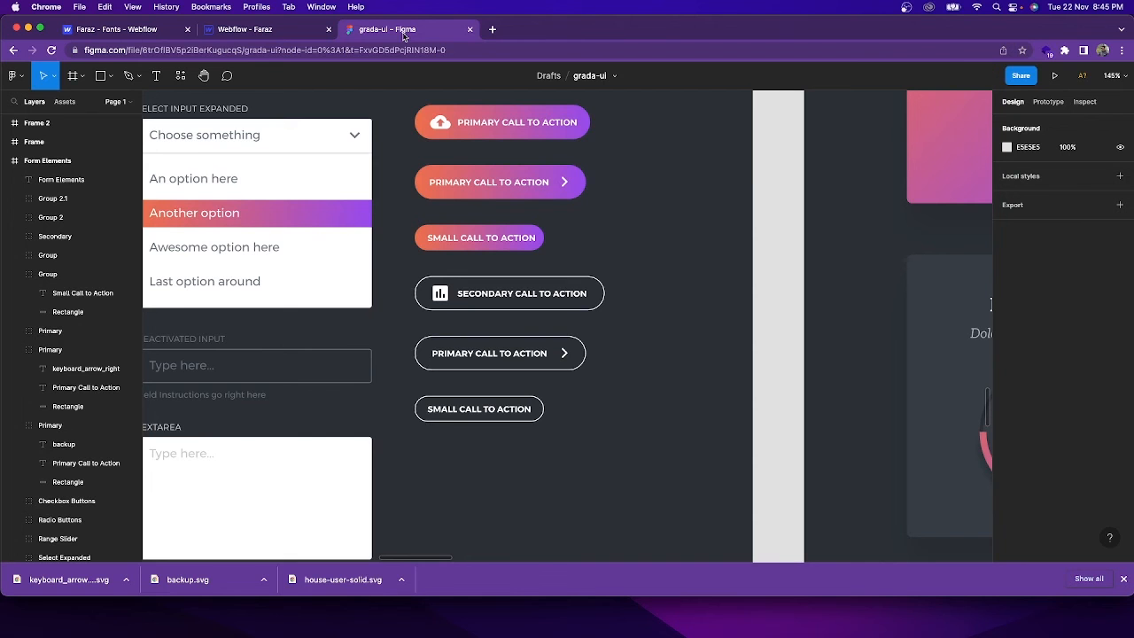
{"action": "left_click", "coordinate": [598, 287]}
{"action": "key", "text": "Escape"}
{"action": "left_click", "coordinate": [601, 290]}
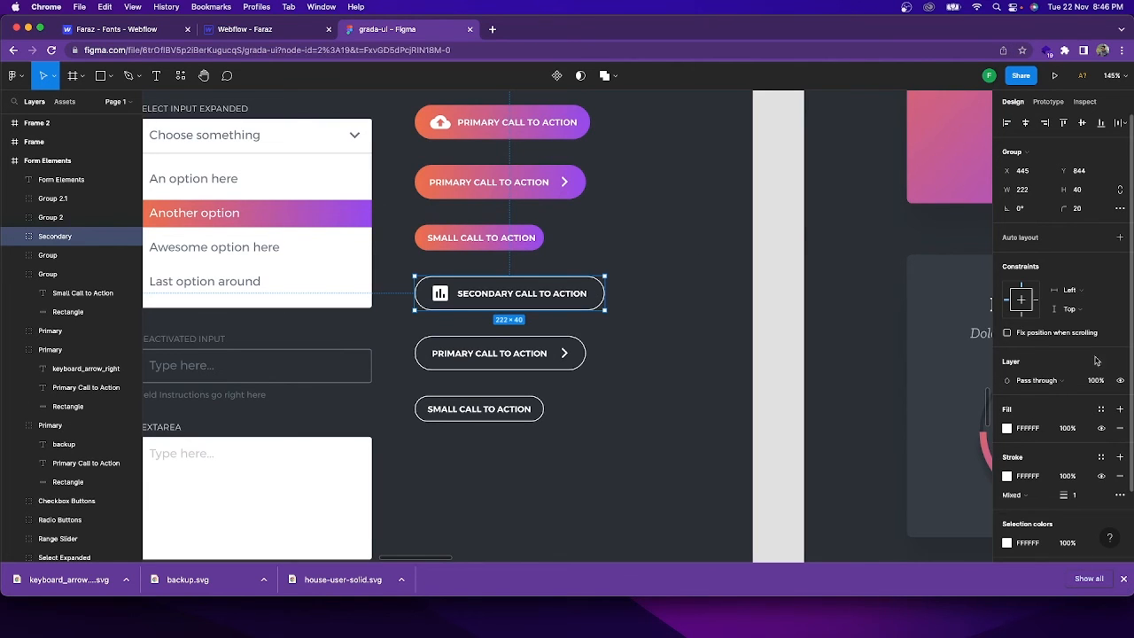
{"action": "scroll", "coordinate": [1098, 368], "scroll_direction": "down", "scroll_amount": 3}
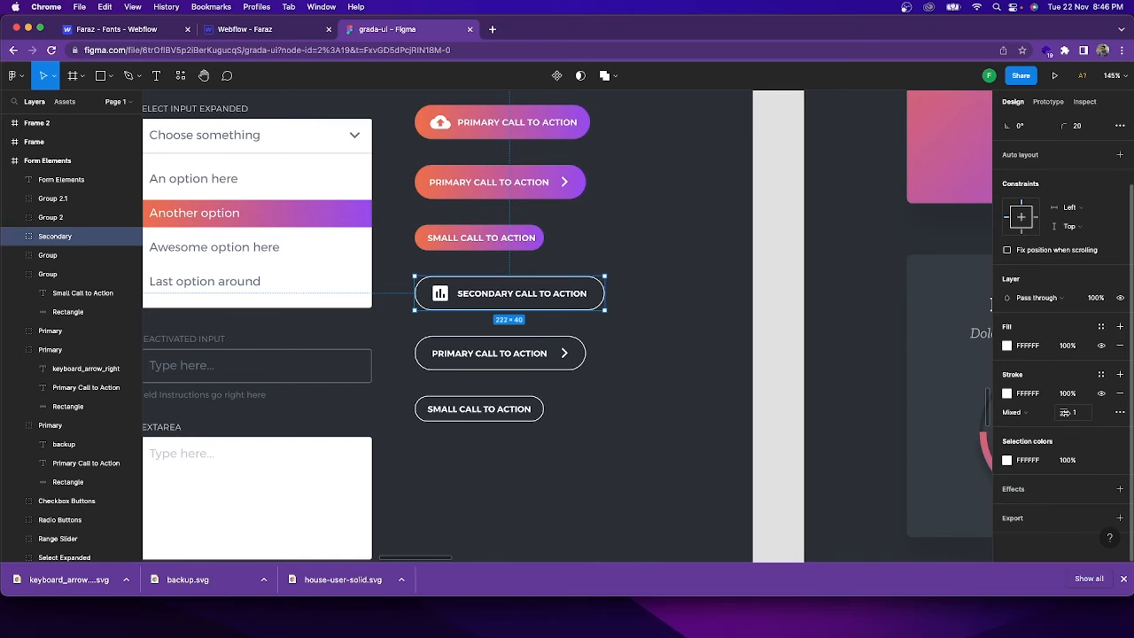
{"action": "left_click", "coordinate": [285, 33]}
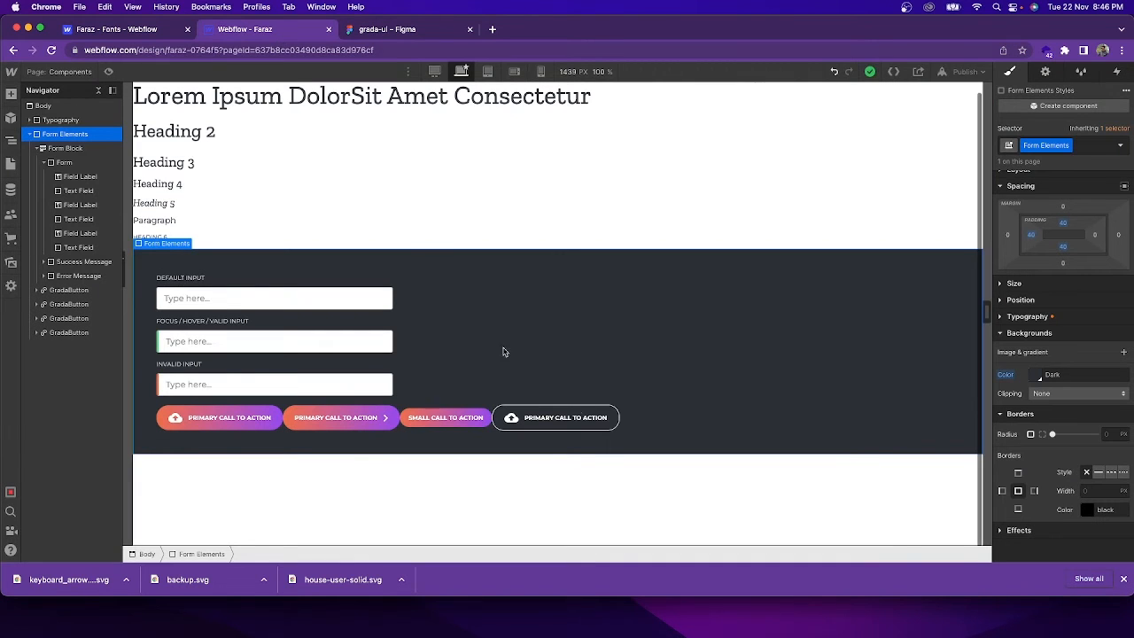
{"action": "left_click", "coordinate": [1104, 493]}
{"action": "type", "text": "1"}
{"action": "key", "text": "Return"}
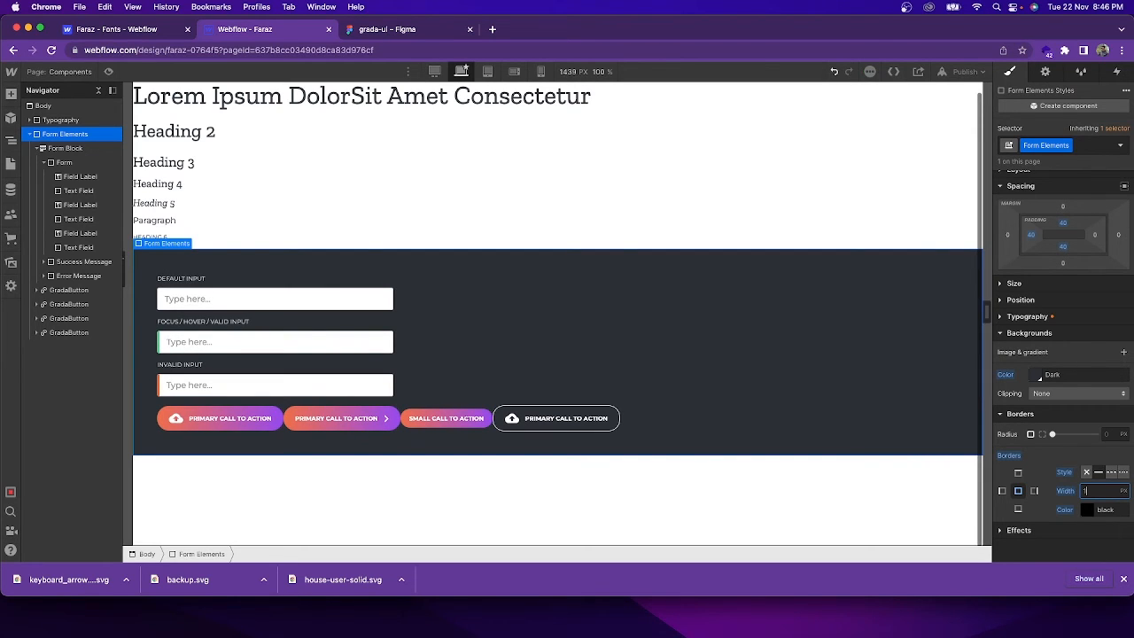
{"action": "left_click", "coordinate": [788, 419]}
{"action": "key", "text": "super+z"}
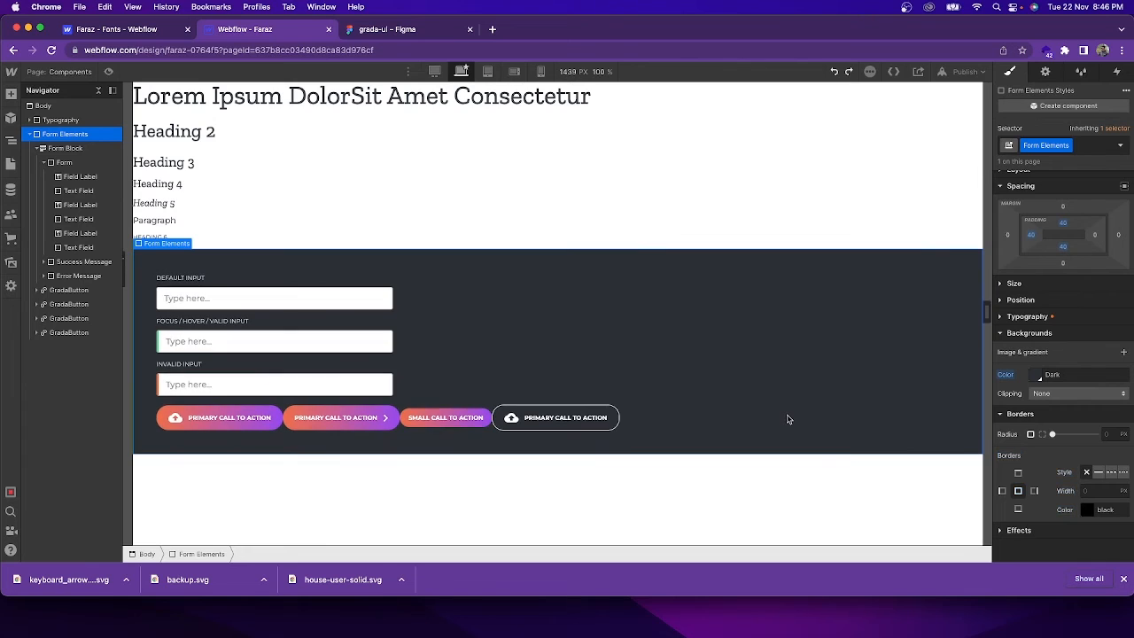
{"action": "left_click", "coordinate": [96, 333]}
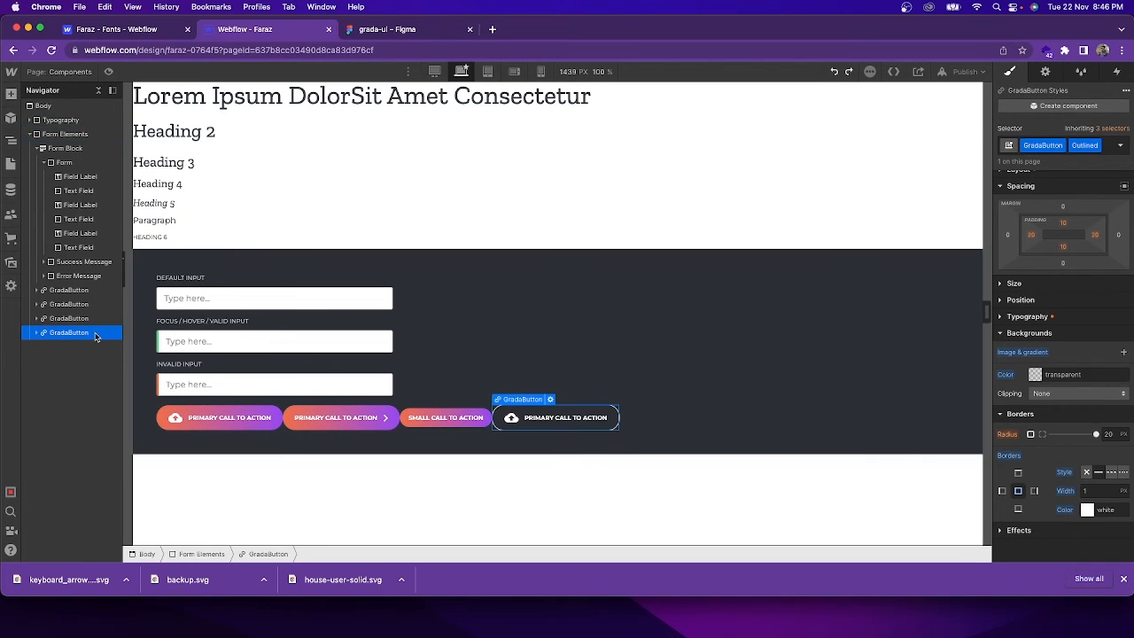
{"action": "left_click", "coordinate": [1103, 491]}
{"action": "left_click", "coordinate": [651, 420]}
{"action": "left_click", "coordinate": [651, 420]}
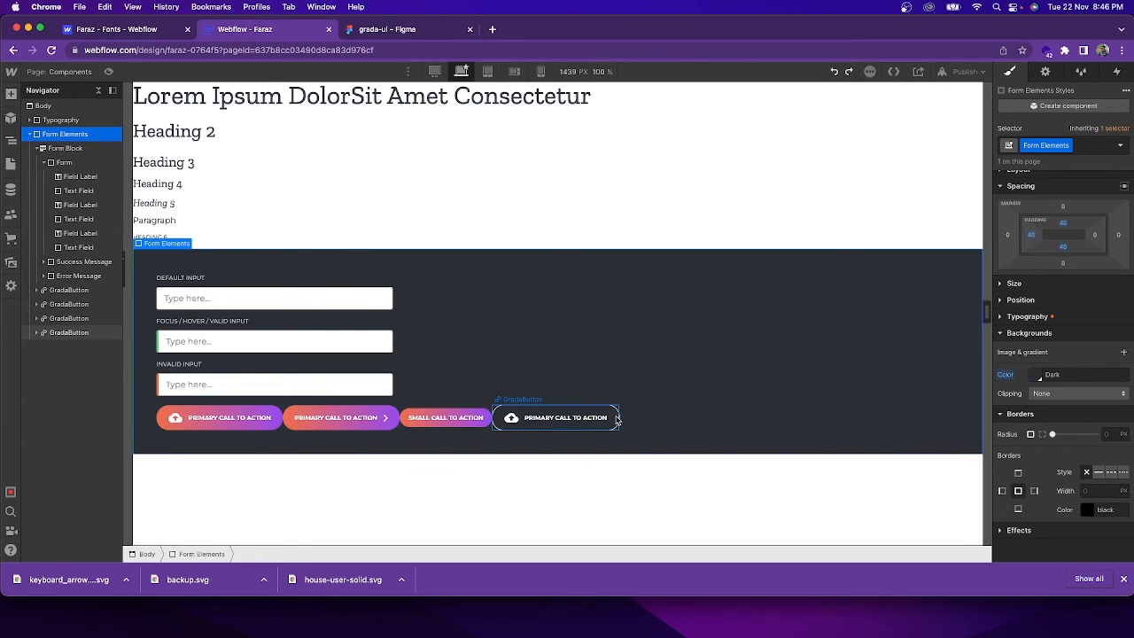
{"action": "left_click", "coordinate": [618, 420]}
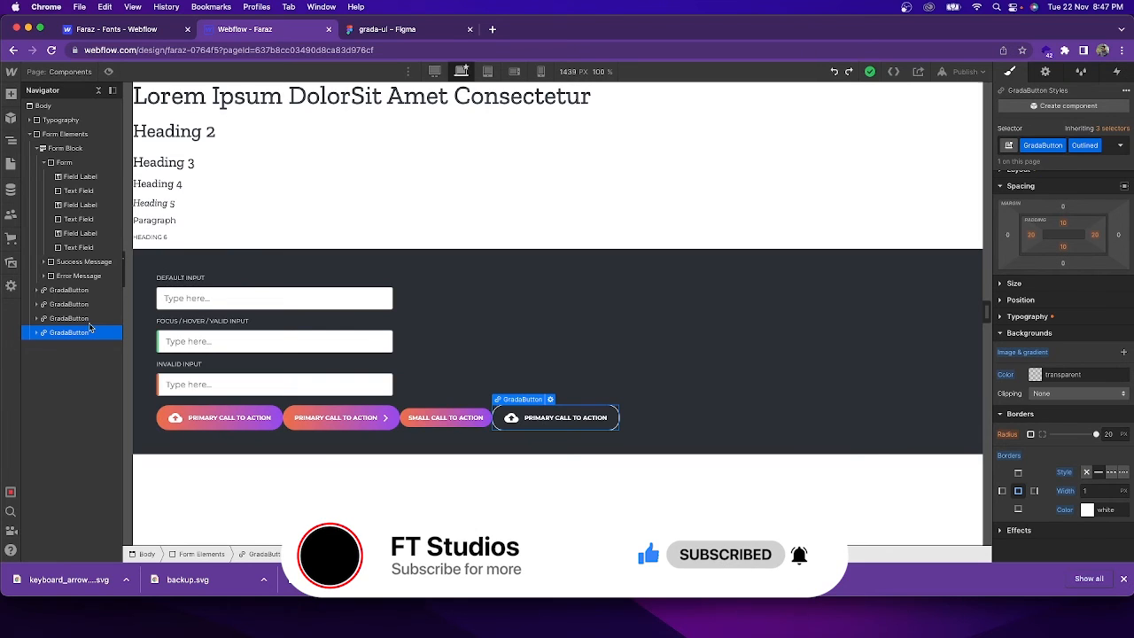
- Duplicate the gradient GradaButton with the right arrow and move the copy to the end of the button row
{"action": "left_click", "coordinate": [87, 305]}
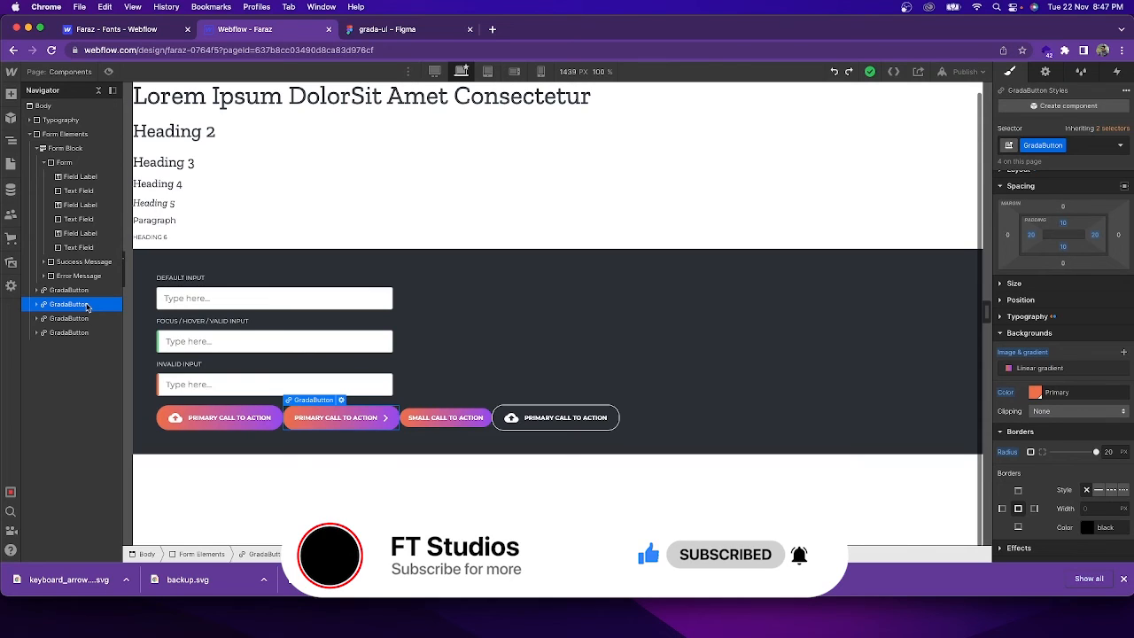
{"action": "key", "text": "super+d"}
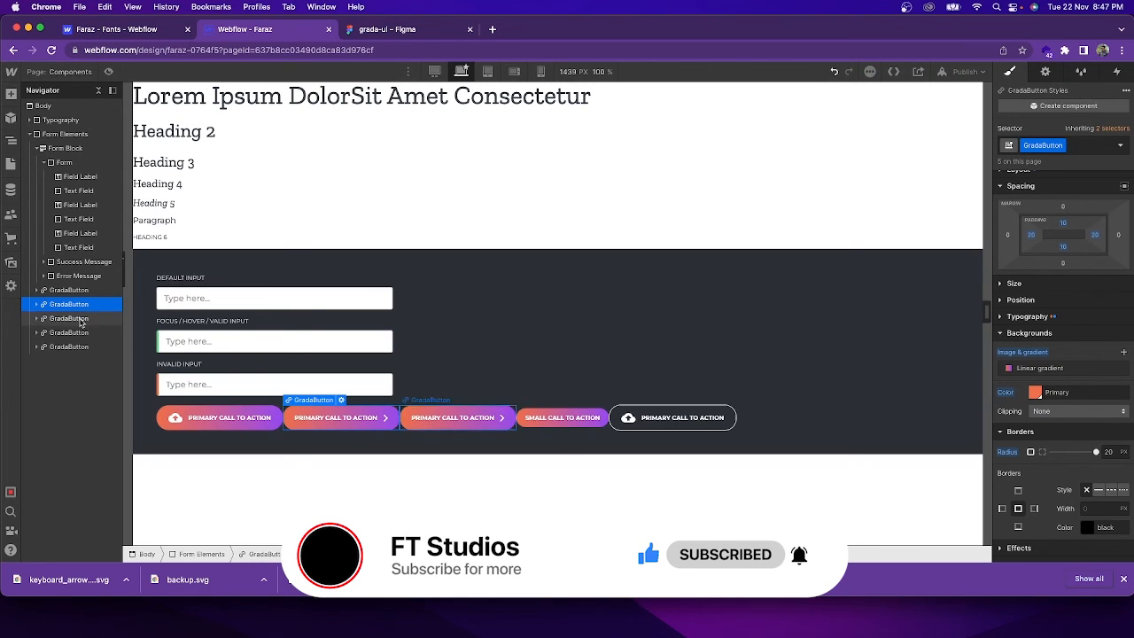
{"action": "left_click_drag", "start_coordinate": [80, 323], "coordinate": [73, 363]}
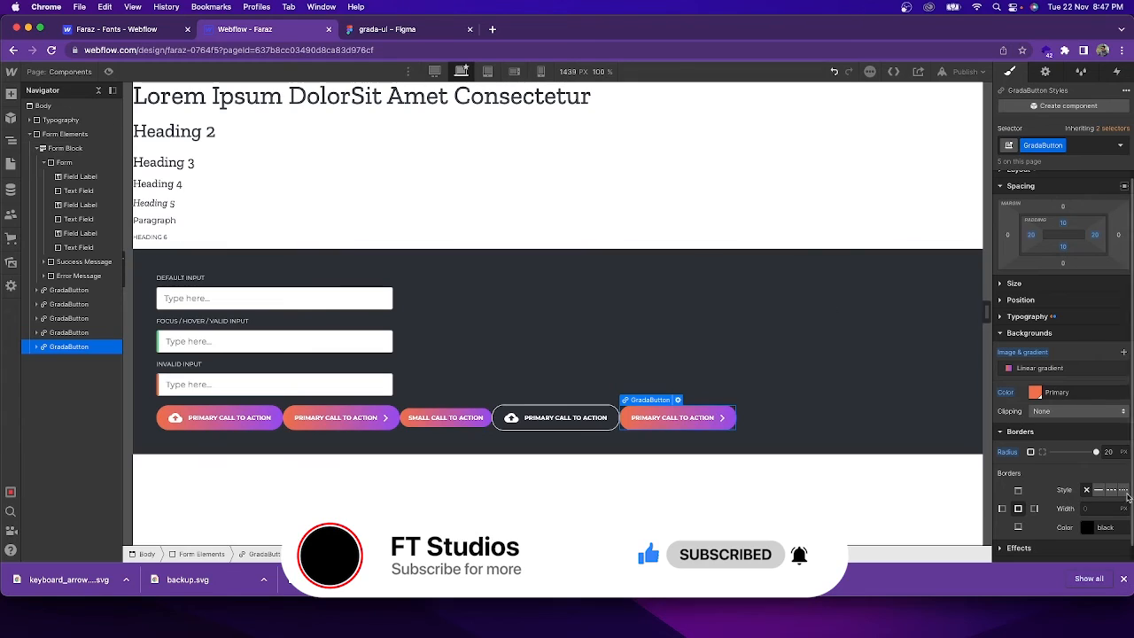
- Apply the existing Outlined combo class to the duplicated arrow button
{"action": "left_click", "coordinate": [1084, 153]}
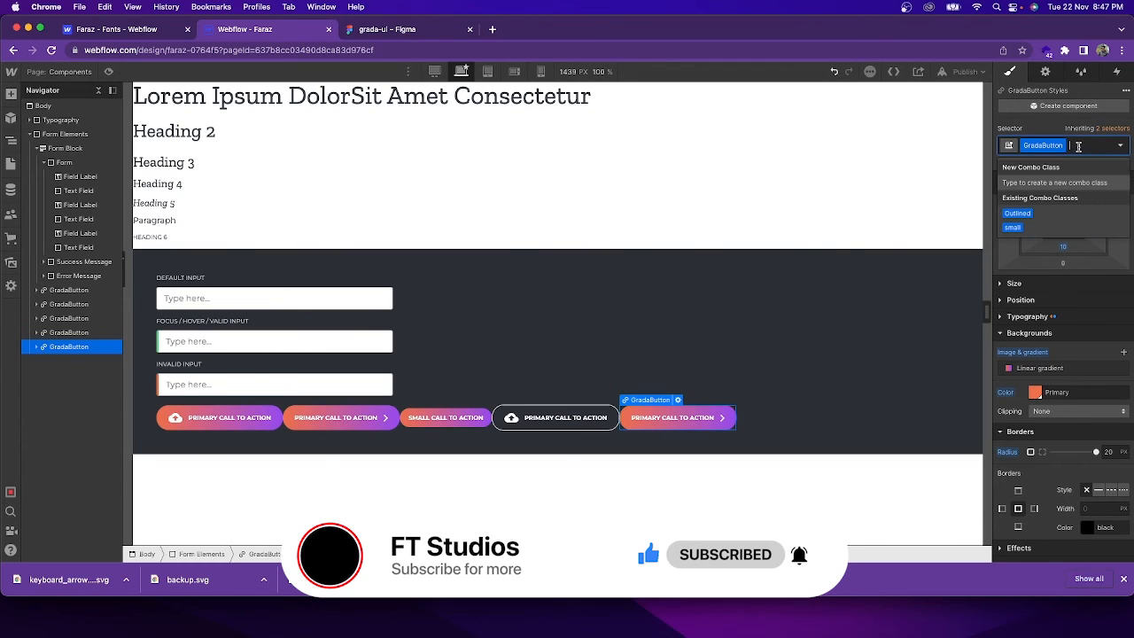
{"action": "left_click", "coordinate": [1025, 215]}
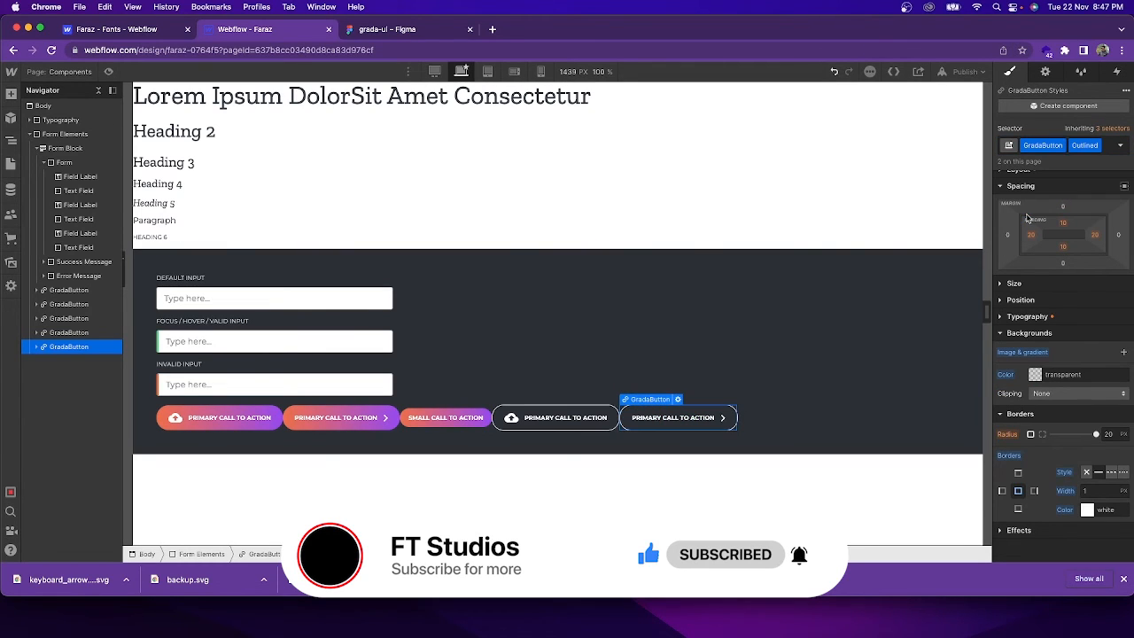
{"action": "left_click", "coordinate": [776, 416]}
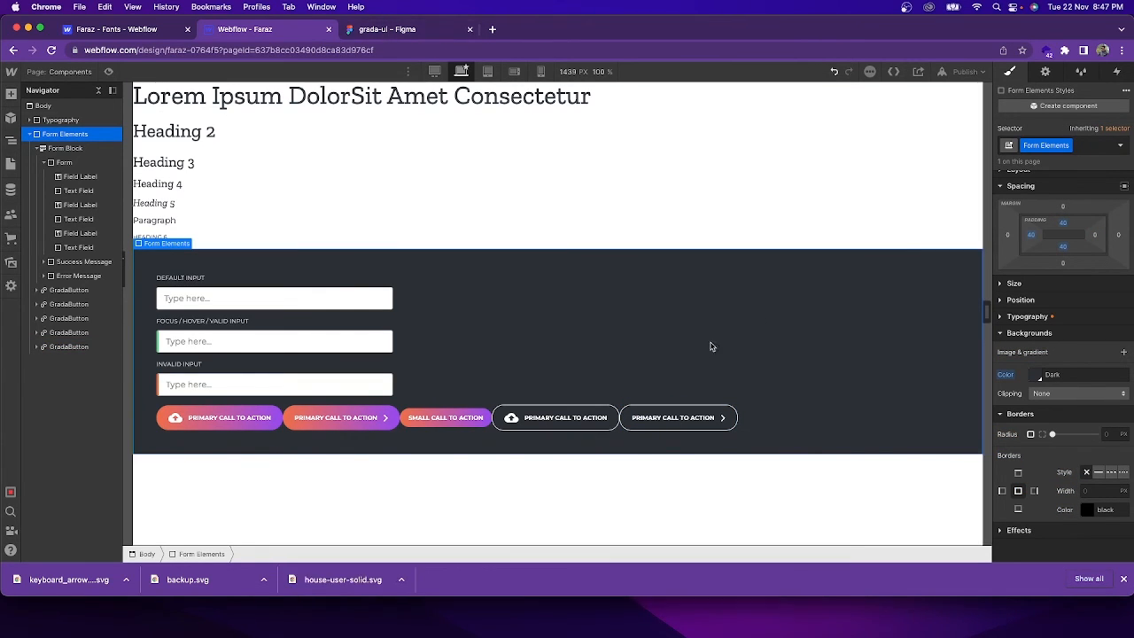
- Duplicate the Small Call to Action button and move the copy after the outlined arrow button
{"action": "left_click", "coordinate": [84, 322]}
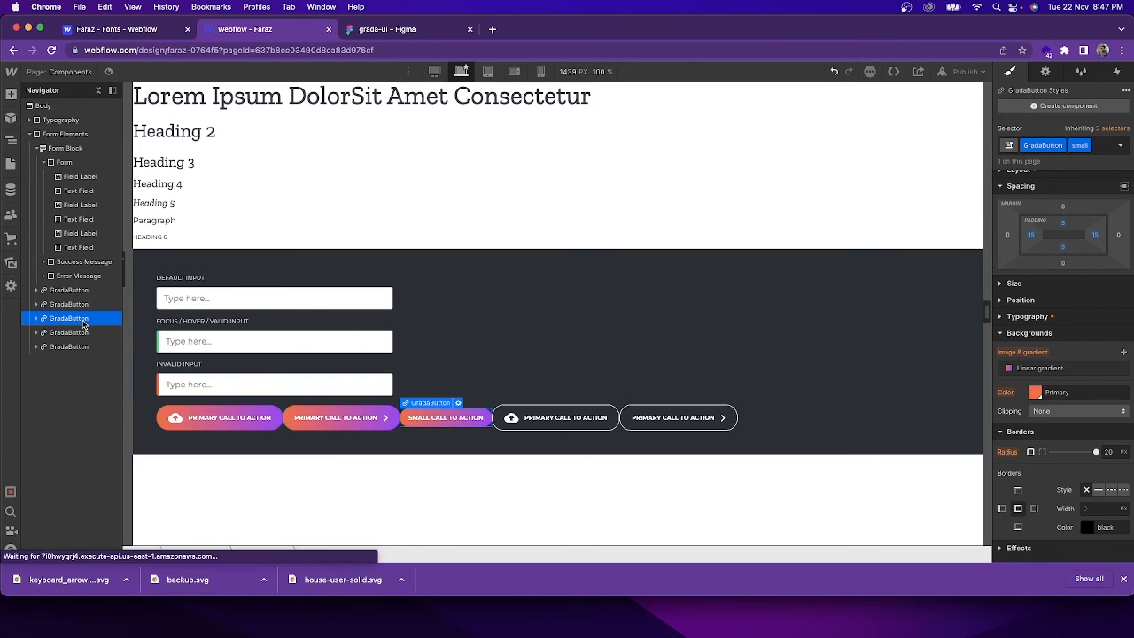
{"action": "key", "text": "super+d"}
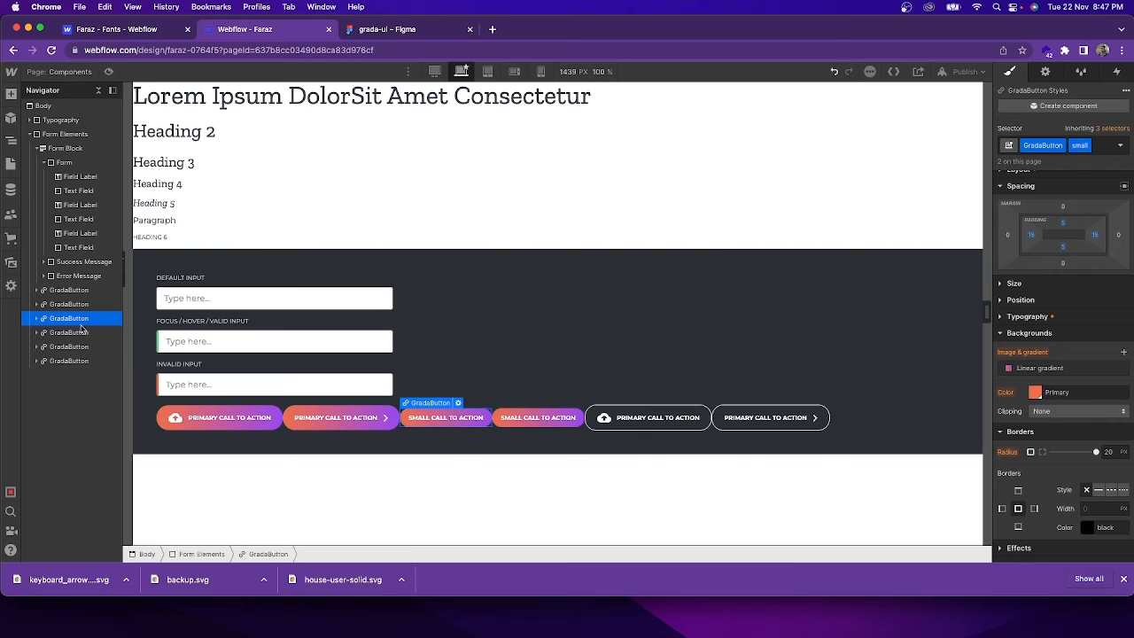
{"action": "left_click", "coordinate": [83, 333]}
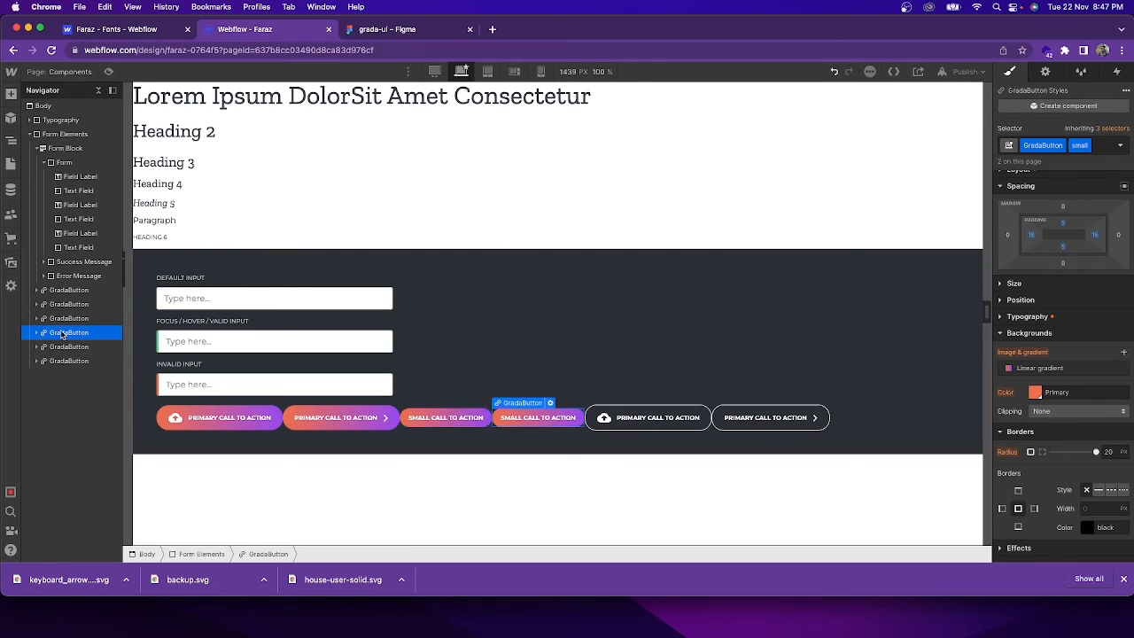
{"action": "left_click_drag", "start_coordinate": [62, 334], "coordinate": [64, 374]}
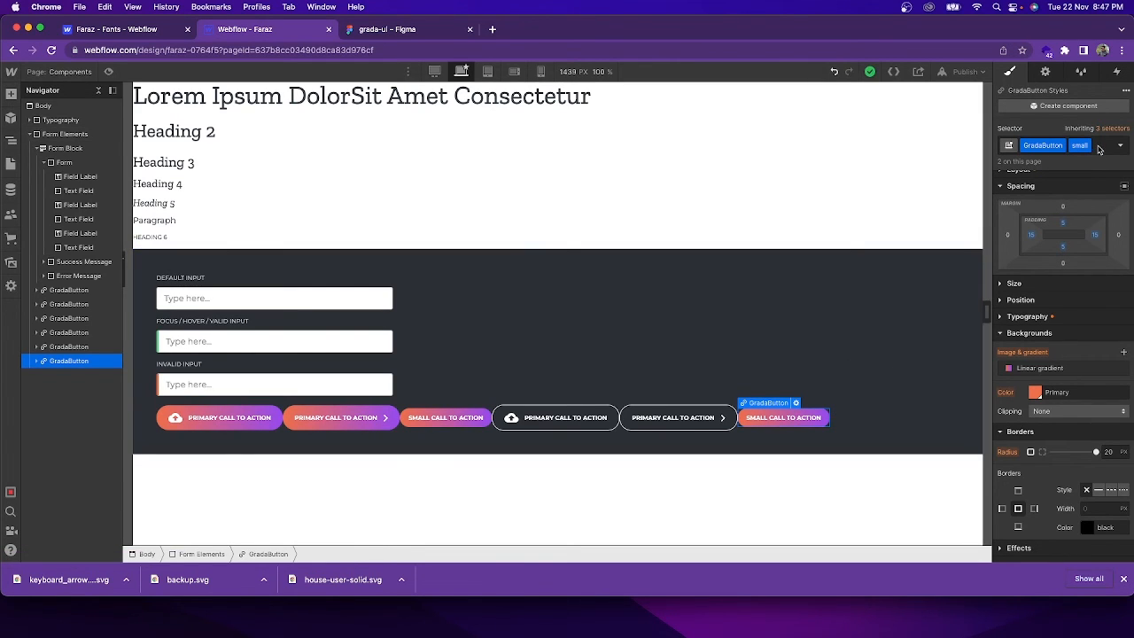
- Add a combo class named Outlined to the duplicated small button, on top of its small class
{"action": "left_click", "coordinate": [1098, 151]}
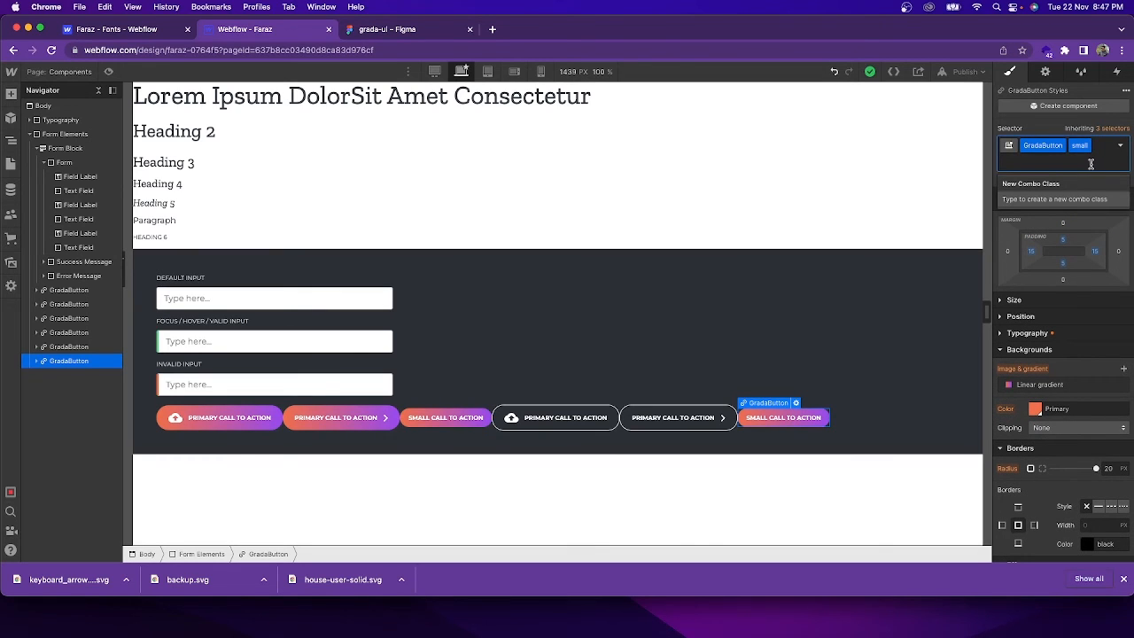
{"action": "type", "text": "ou"}
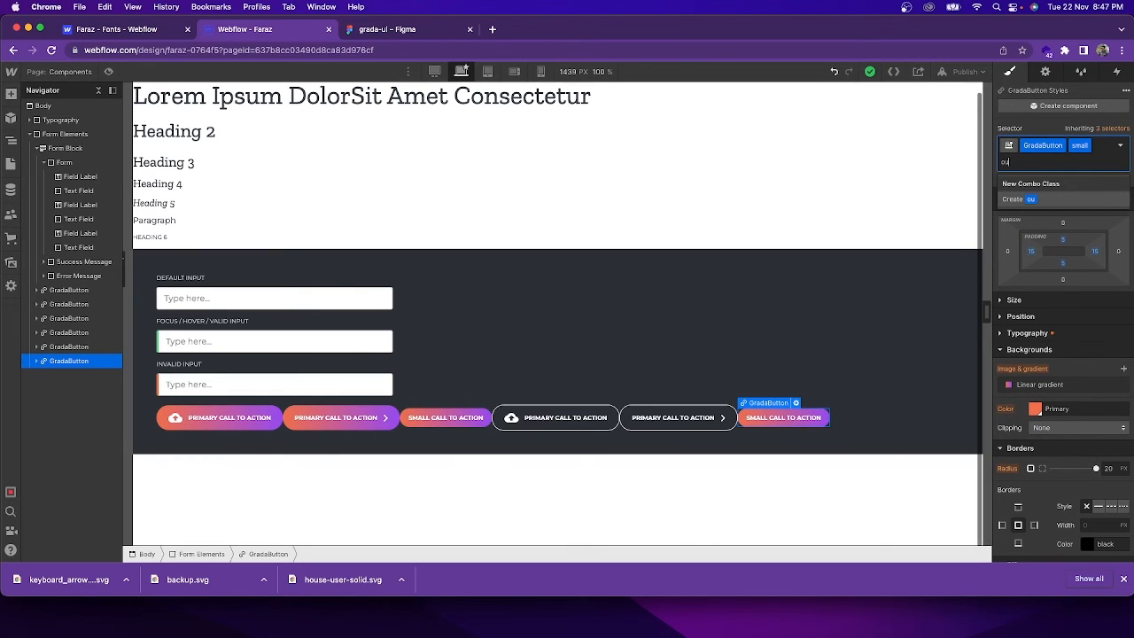
{"action": "key", "text": "BackSpace"}
{"action": "key", "text": "BackSpace"}
{"action": "type", "text": "Outlined"}
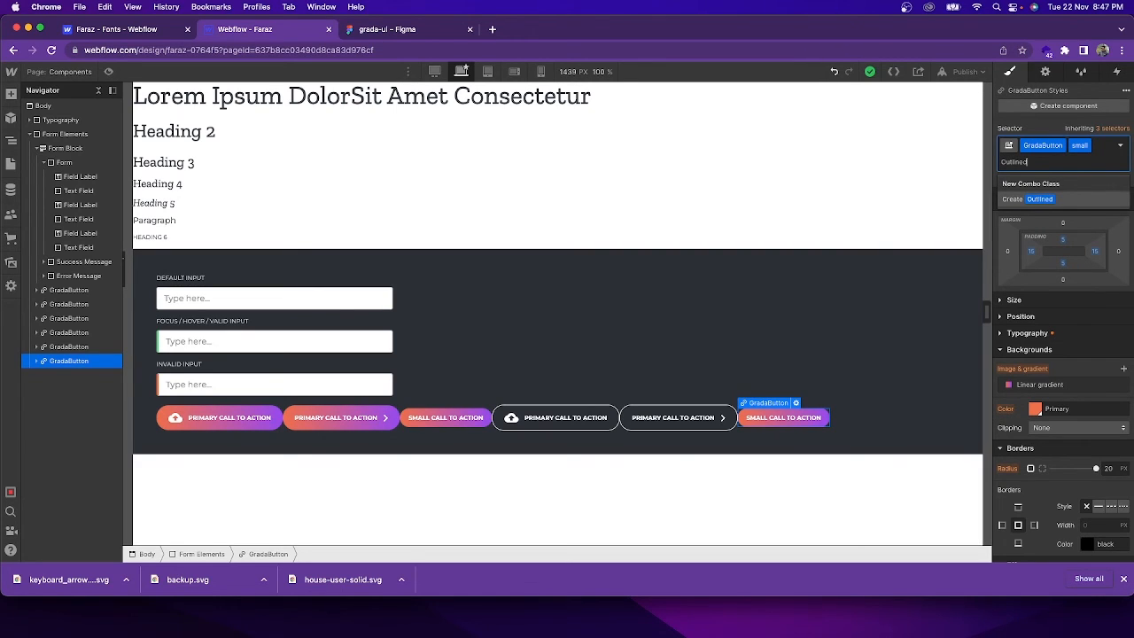
{"action": "key", "text": "Return"}
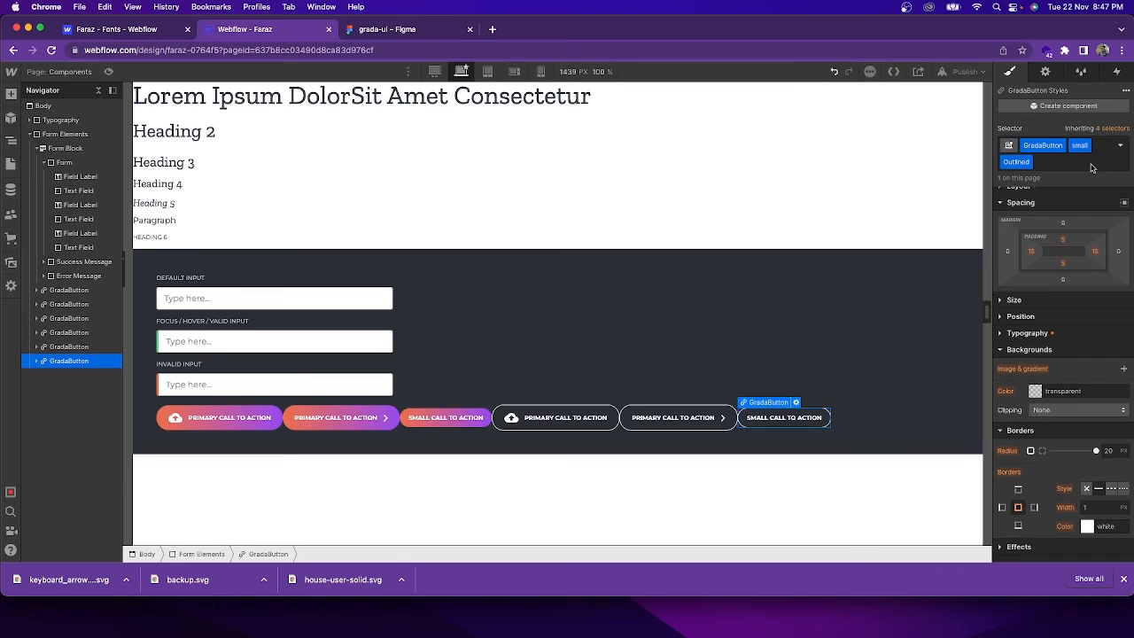
{"action": "left_click", "coordinate": [848, 426]}
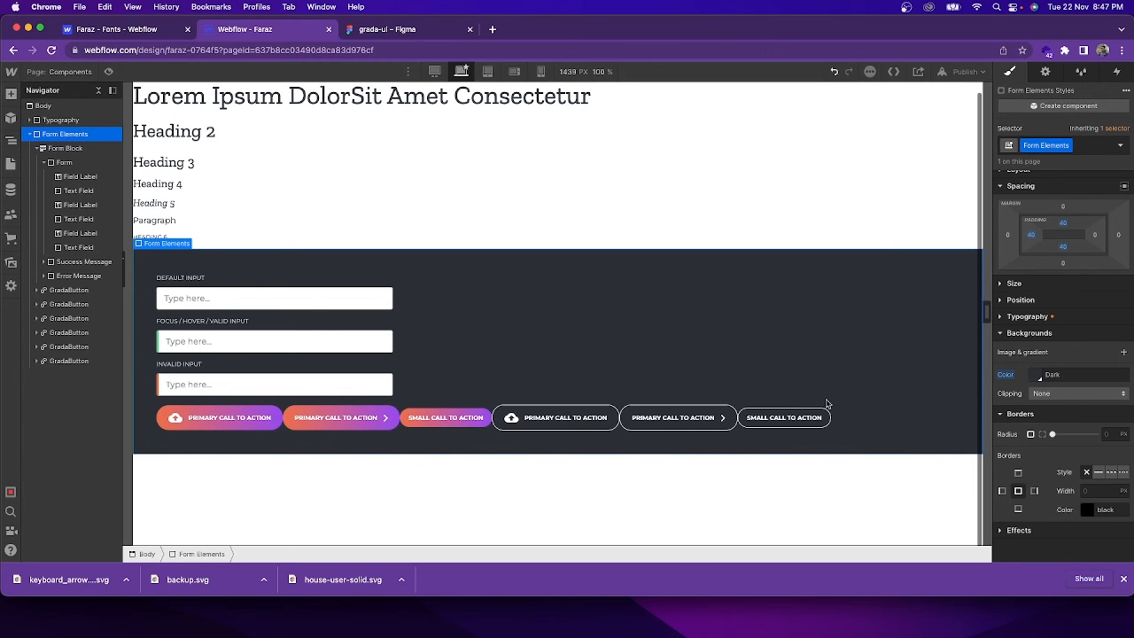
- Check the call-to-action button designs in Figma and return to the Webflow page
{"action": "left_click", "coordinate": [369, 34]}
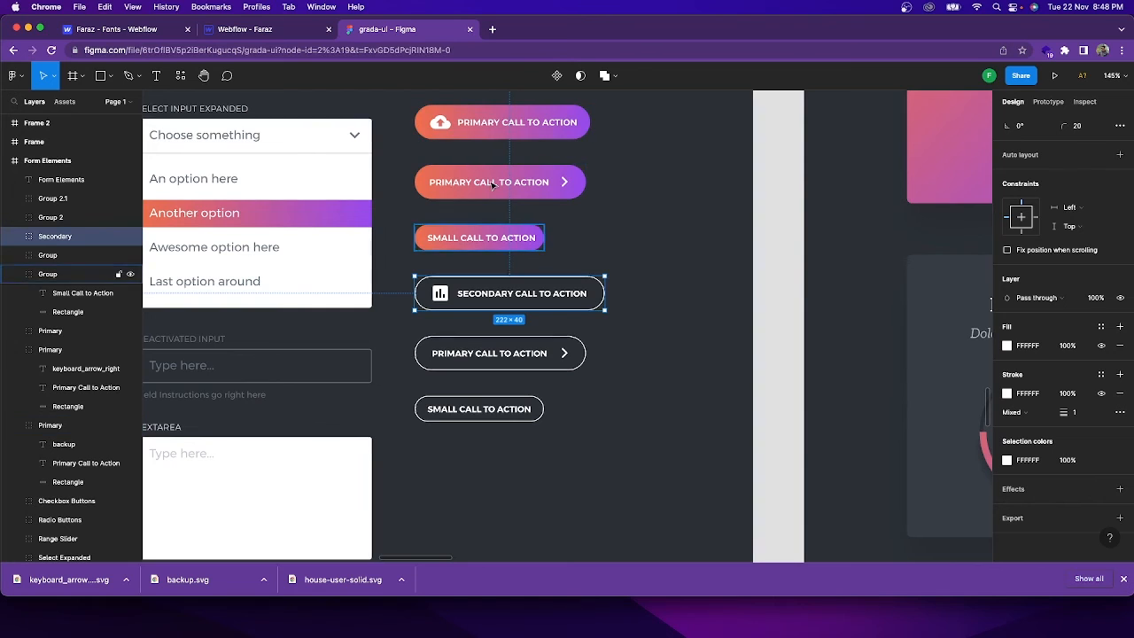
{"action": "left_click", "coordinate": [270, 36]}
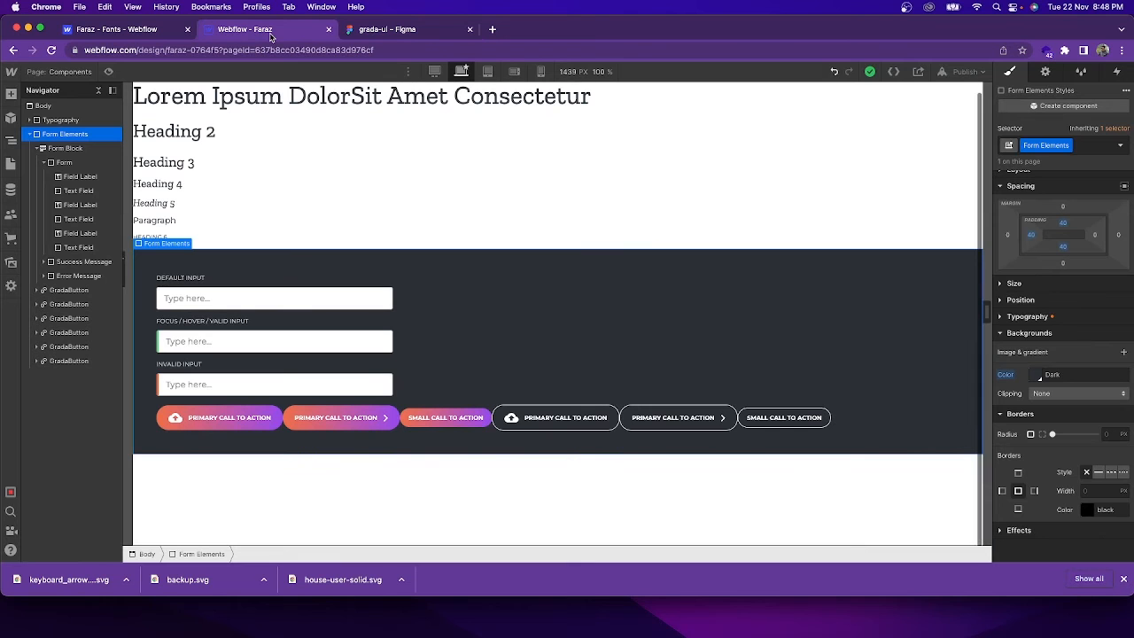
- Collapse Form Block and add a Div Block inside Form Elements, placed between Form Block and the first GradaButton
{"action": "left_click", "coordinate": [30, 134]}
{"action": "left_click", "coordinate": [30, 135]}
{"action": "left_click", "coordinate": [36, 148]}
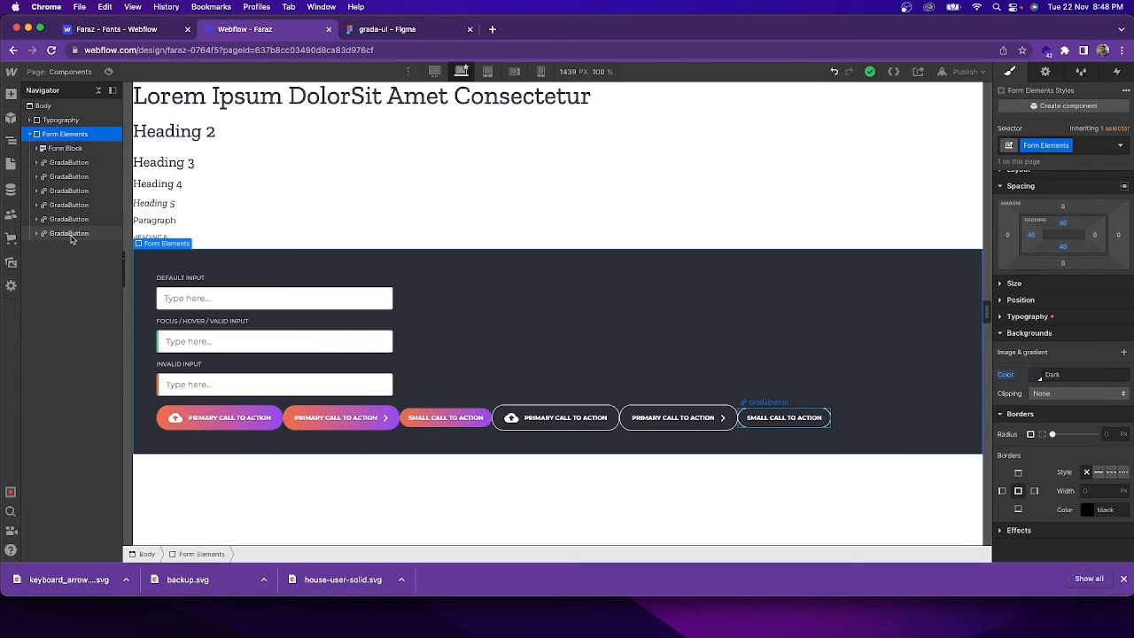
{"action": "left_click", "coordinate": [10, 95]}
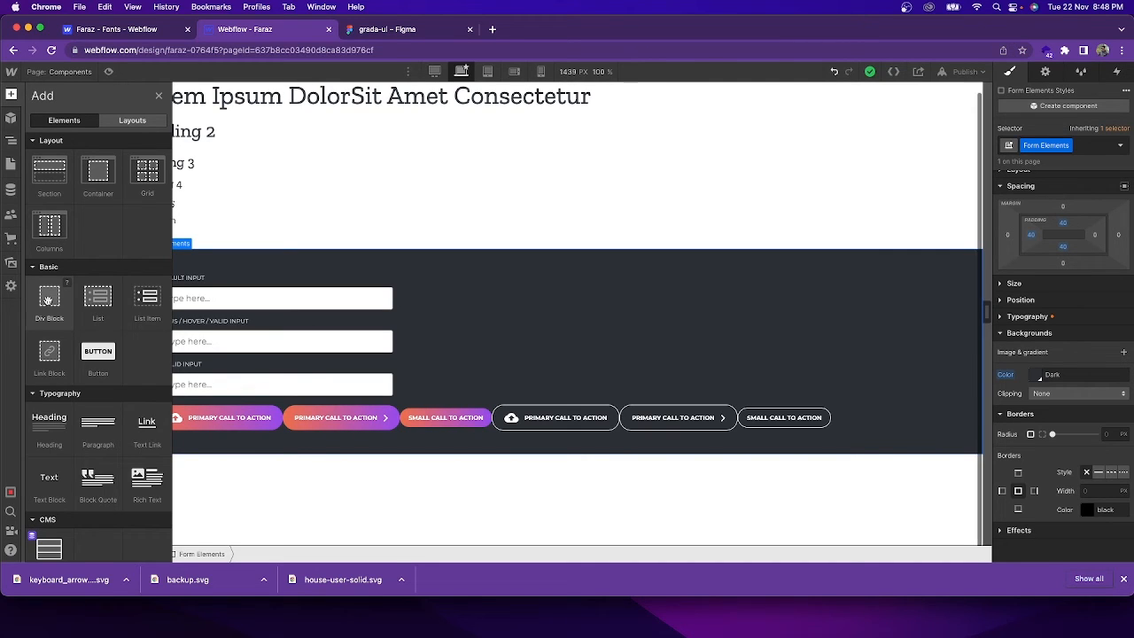
{"action": "mouse_move", "coordinate": [49, 302]}
{"action": "left_mouse_down"}
{"action": "mouse_move", "coordinate": [69, 310]}
{"action": "mouse_move", "coordinate": [51, 298]}
{"action": "left_mouse_up"}
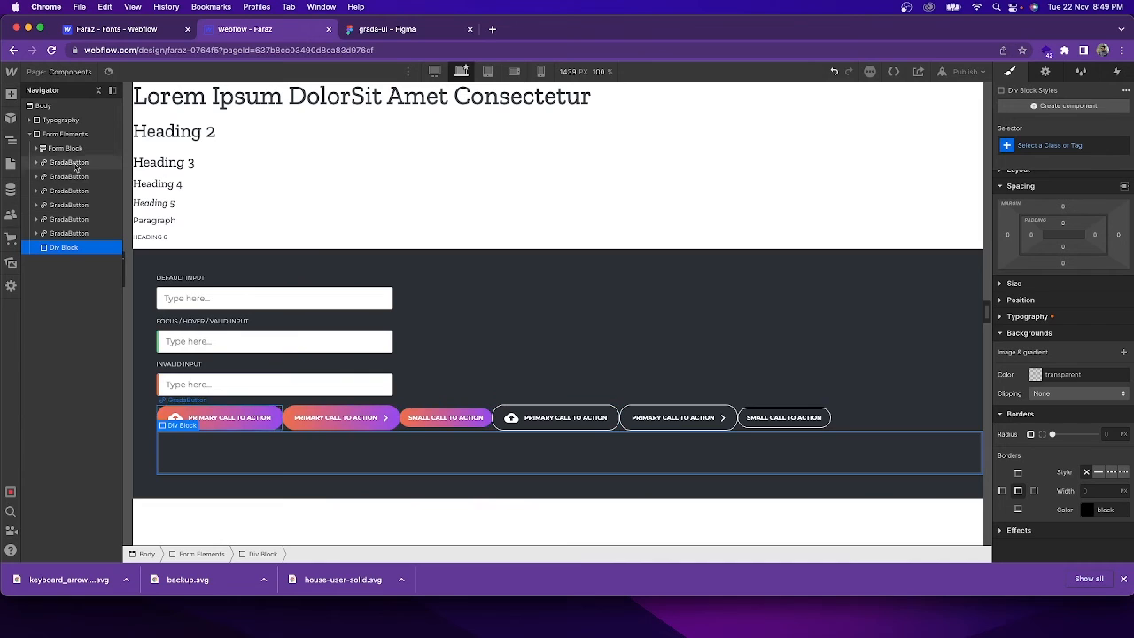
{"action": "left_click_drag", "start_coordinate": [57, 246], "coordinate": [90, 164]}
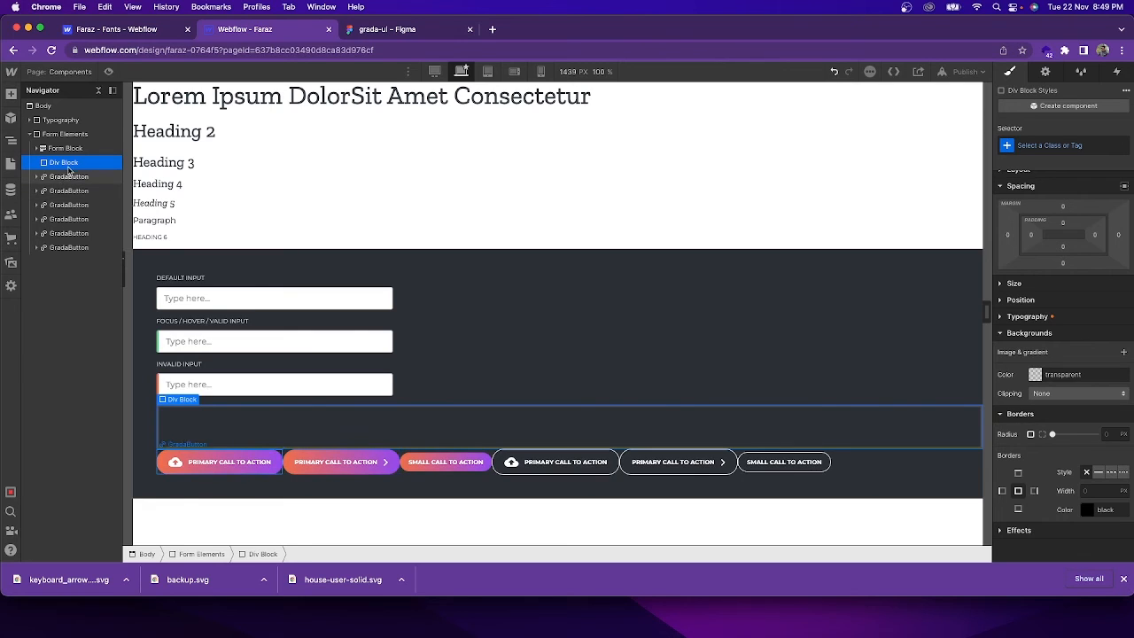
- Move the three gradient GradaButtons into the Div Block and give the block a new class named Colored Button
{"action": "left_click", "coordinate": [70, 173]}
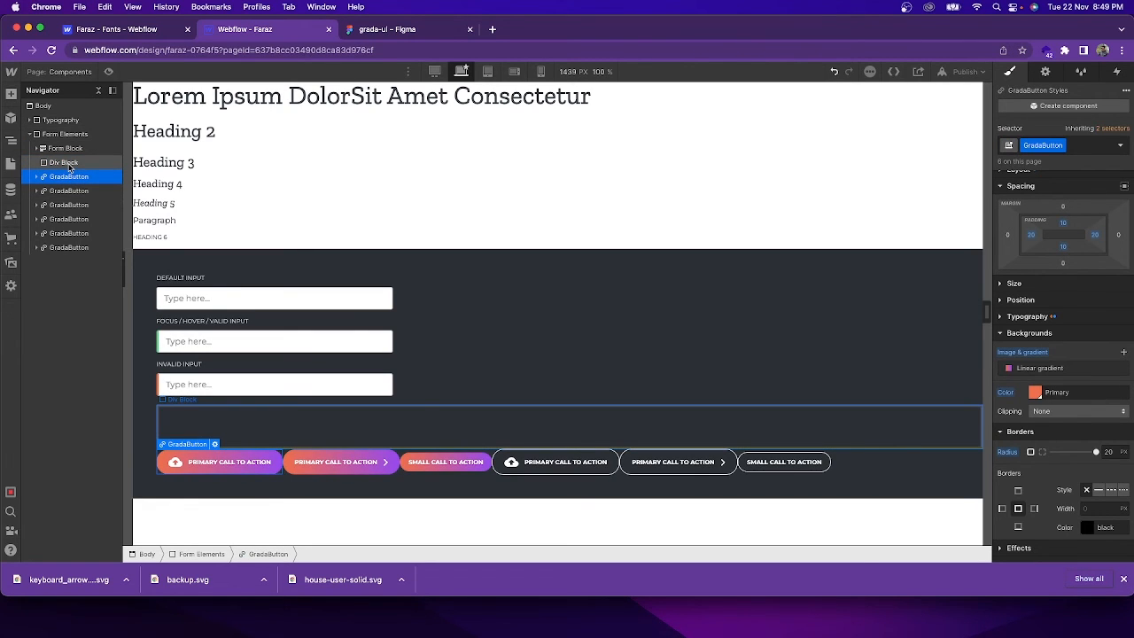
{"action": "left_click_drag", "start_coordinate": [54, 179], "coordinate": [63, 205]}
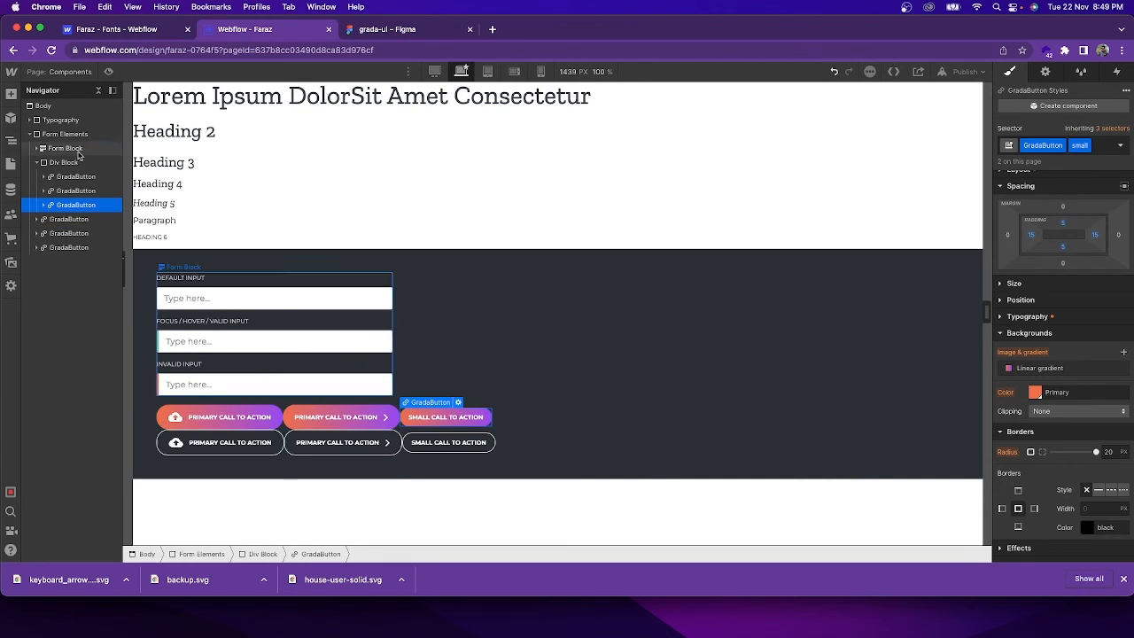
{"action": "left_click", "coordinate": [72, 163]}
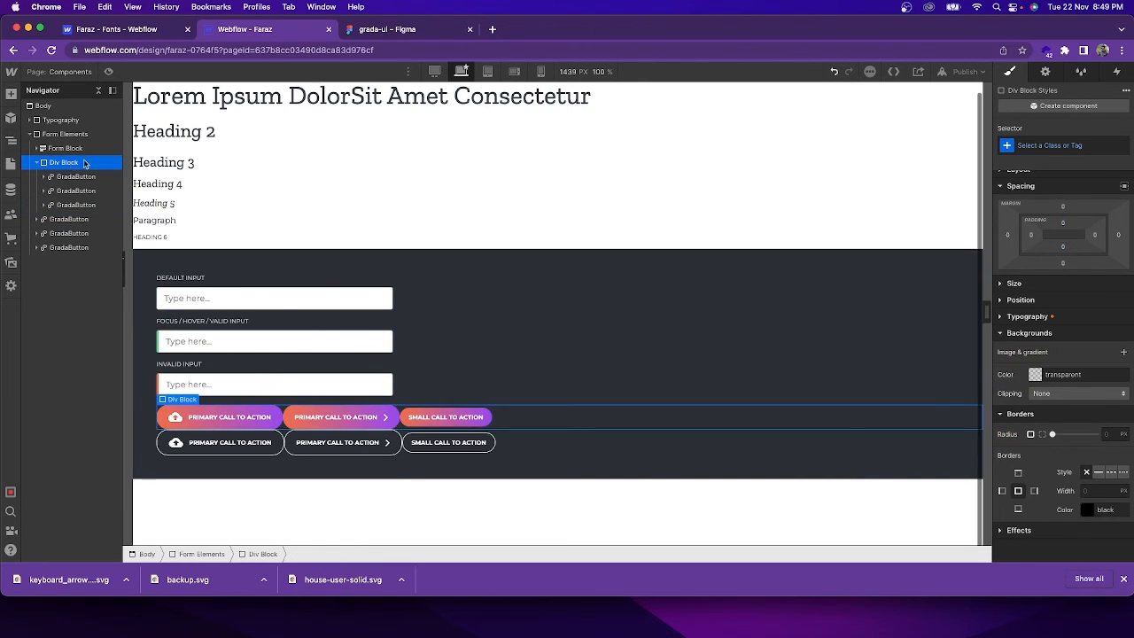
{"action": "left_click", "coordinate": [1050, 145]}
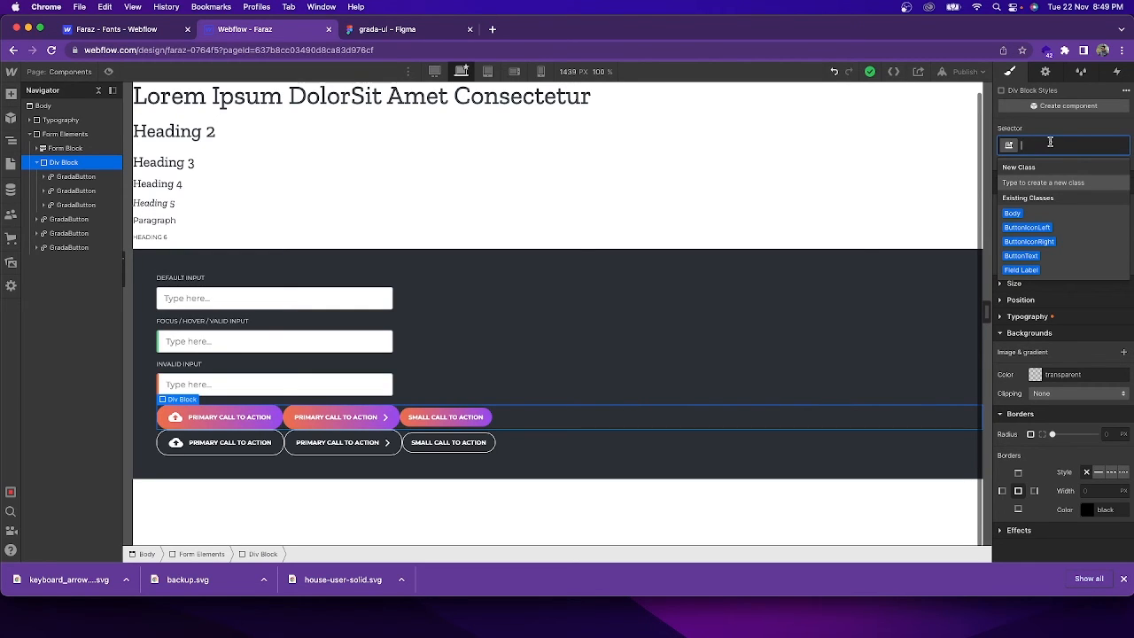
{"action": "type", "text": "Colored Button"}
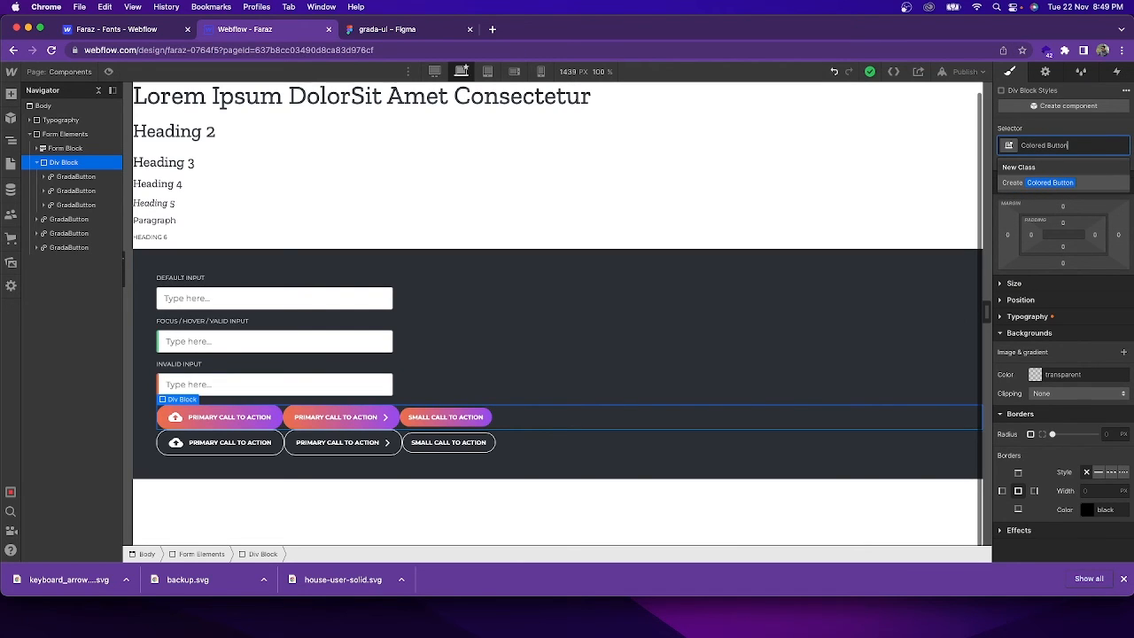
{"action": "key", "text": "Return"}
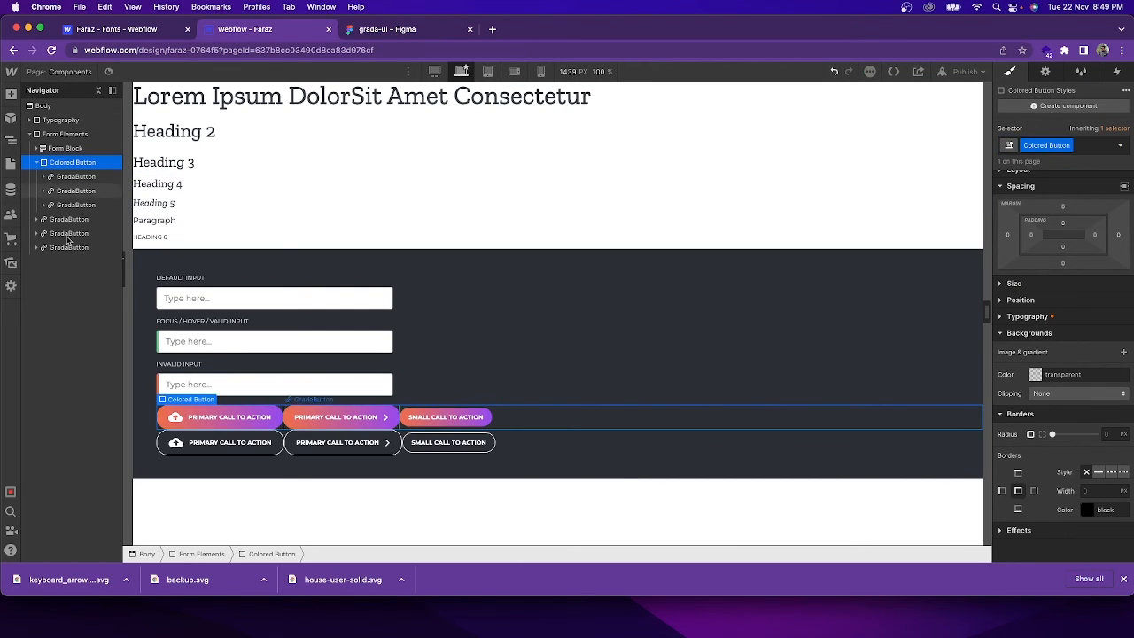
- Add a Div Block inside Form Elements, placed between Colored Button and the outlined GradaButtons, and collapse Colored Button
{"action": "left_click", "coordinate": [10, 94]}
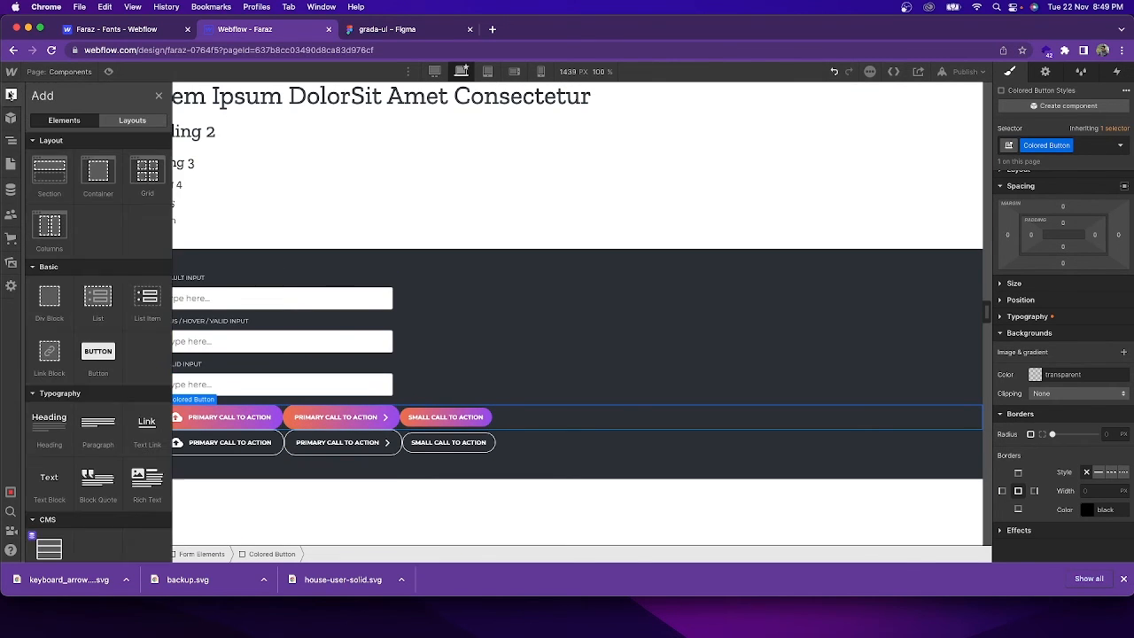
{"action": "mouse_move", "coordinate": [48, 303]}
{"action": "left_mouse_down"}
{"action": "mouse_move", "coordinate": [48, 328]}
{"action": "mouse_move", "coordinate": [54, 313]}
{"action": "left_mouse_up"}
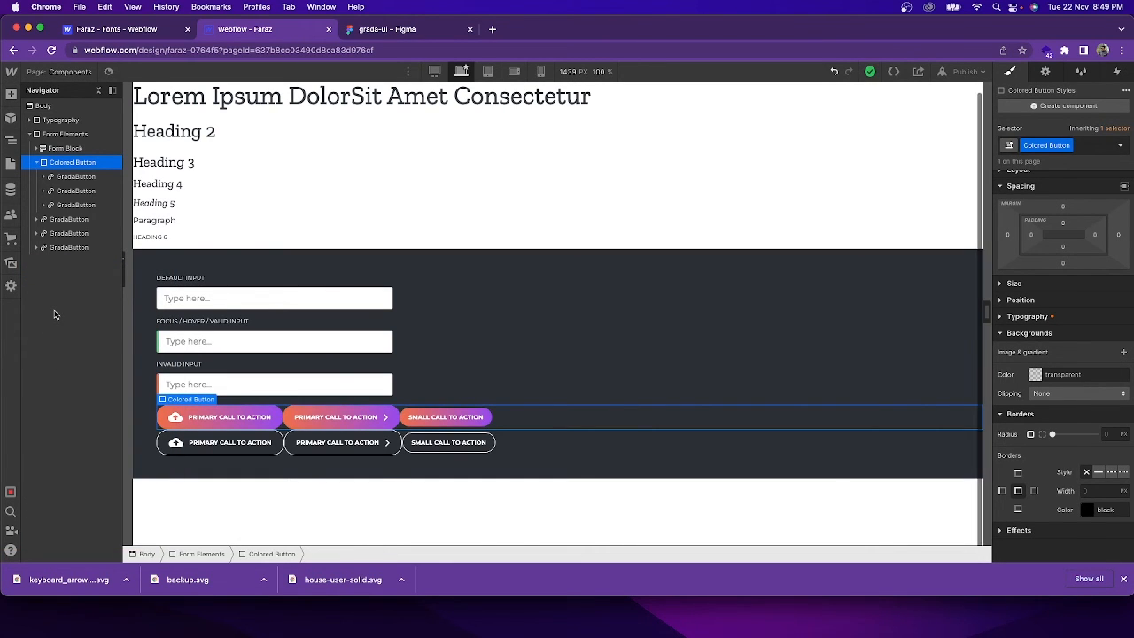
{"action": "left_click", "coordinate": [11, 93]}
{"action": "left_click_drag", "start_coordinate": [51, 300], "coordinate": [63, 268]}
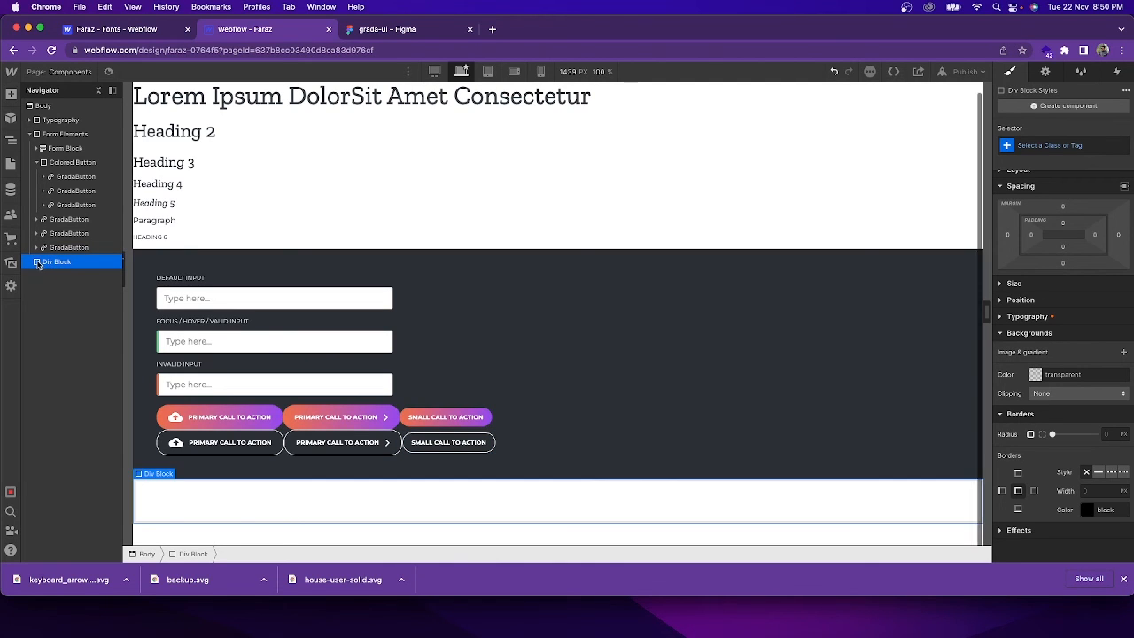
{"action": "left_click_drag", "start_coordinate": [58, 177], "coordinate": [45, 222]}
{"action": "left_click", "coordinate": [36, 164]}
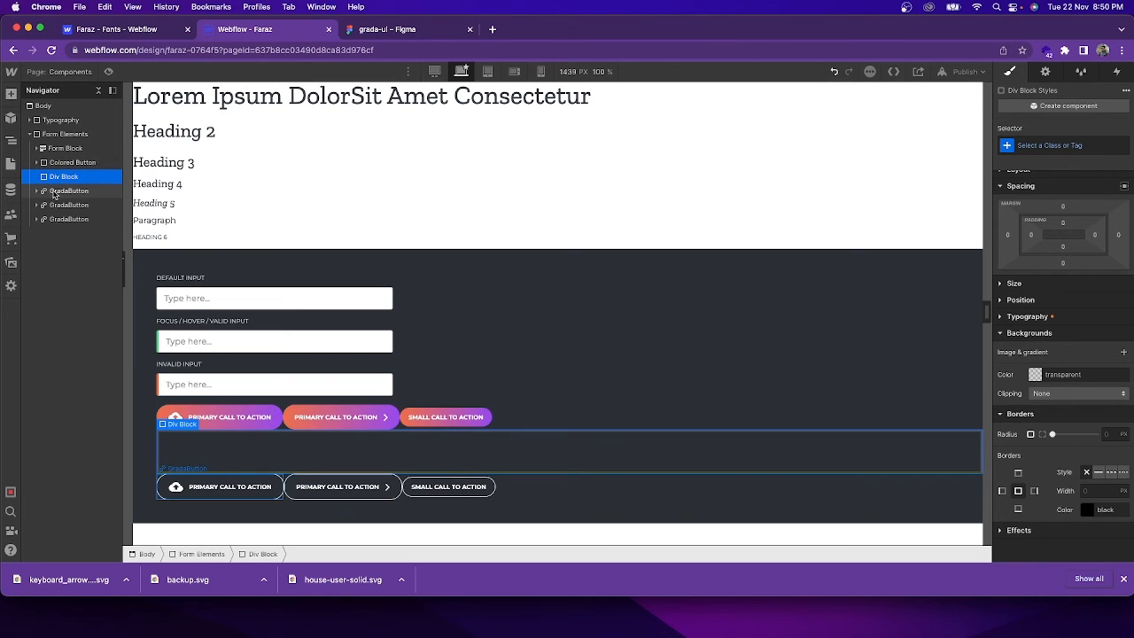
- Move the three outlined GradaButtons into the new Div Block and give the block a new class named Outlined Button
{"action": "left_click_drag", "start_coordinate": [53, 194], "coordinate": [63, 224]}
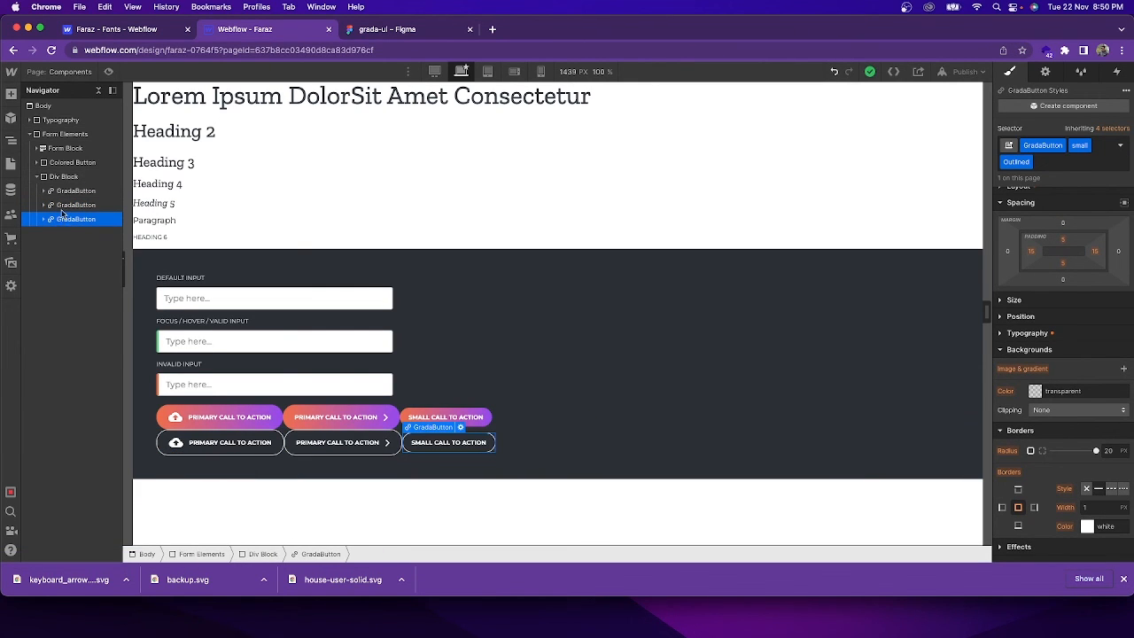
{"action": "left_click", "coordinate": [73, 177]}
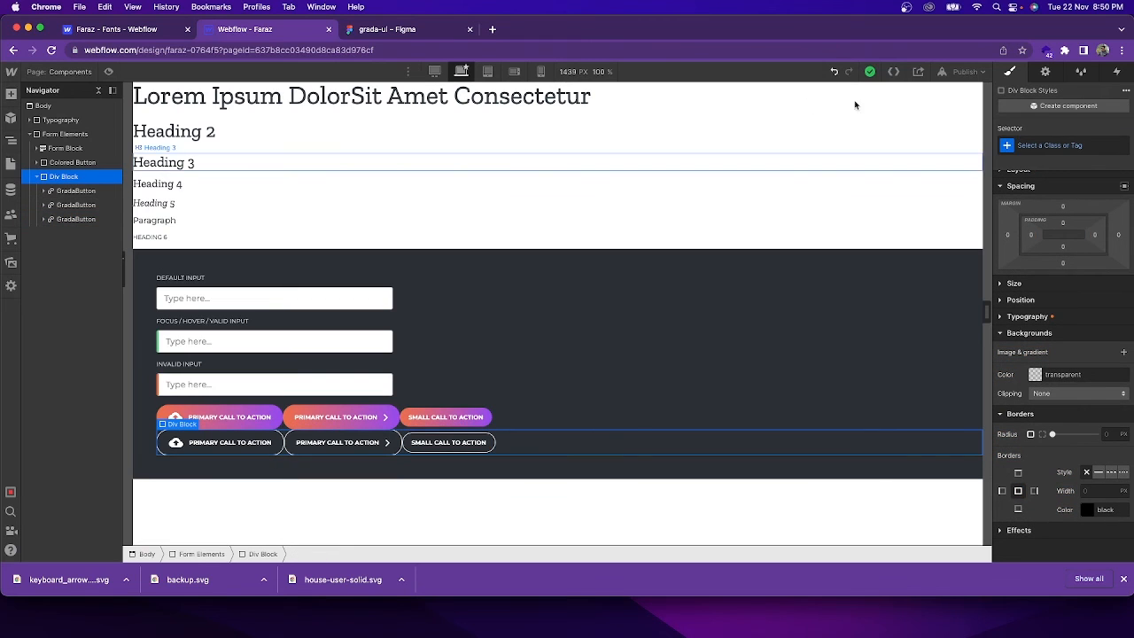
{"action": "left_click", "coordinate": [1042, 146]}
{"action": "type", "text": "O"}
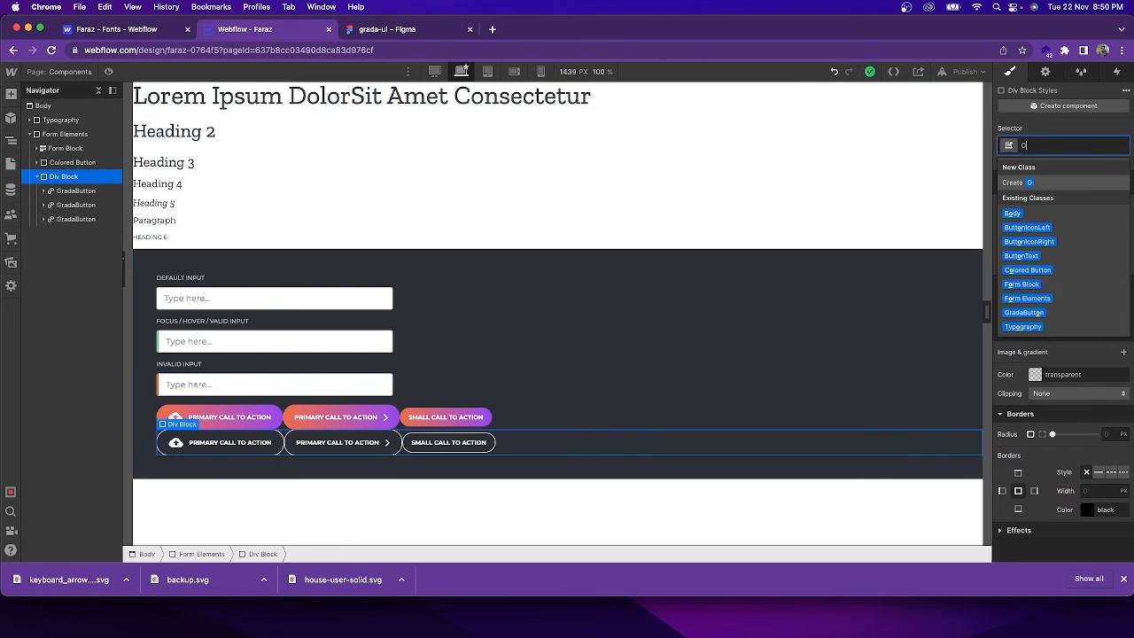
{"action": "type", "text": "utlined Button"}
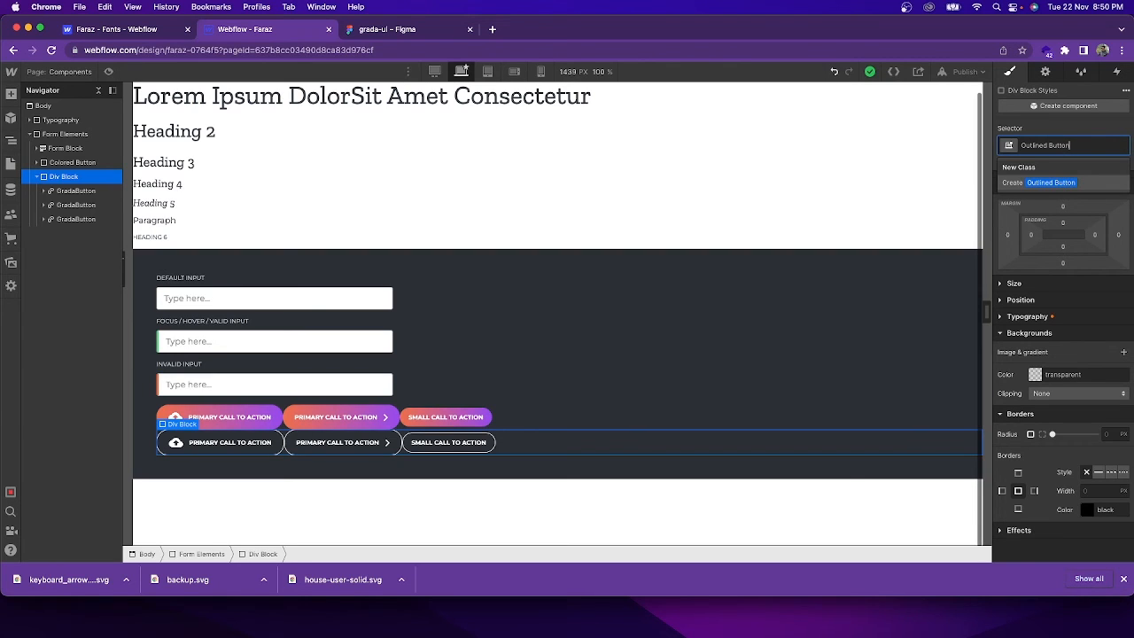
{"action": "key", "text": "Return"}
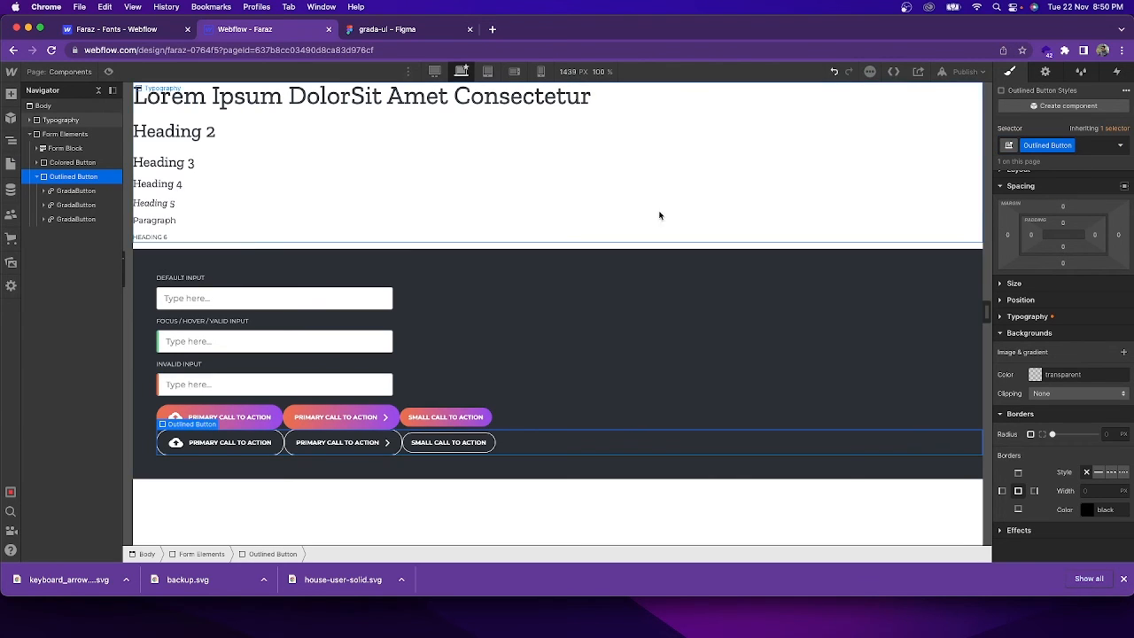
- Set the bottom margin of the Colored Button block to 20 px
{"action": "left_click", "coordinate": [96, 164]}
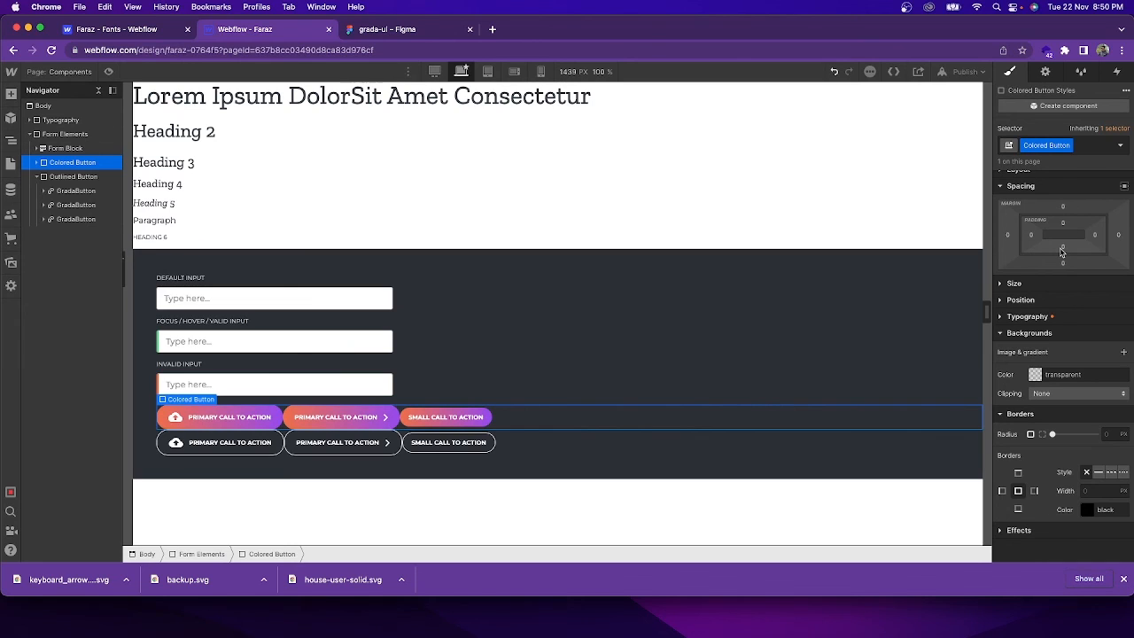
{"action": "left_click", "coordinate": [590, 485]}
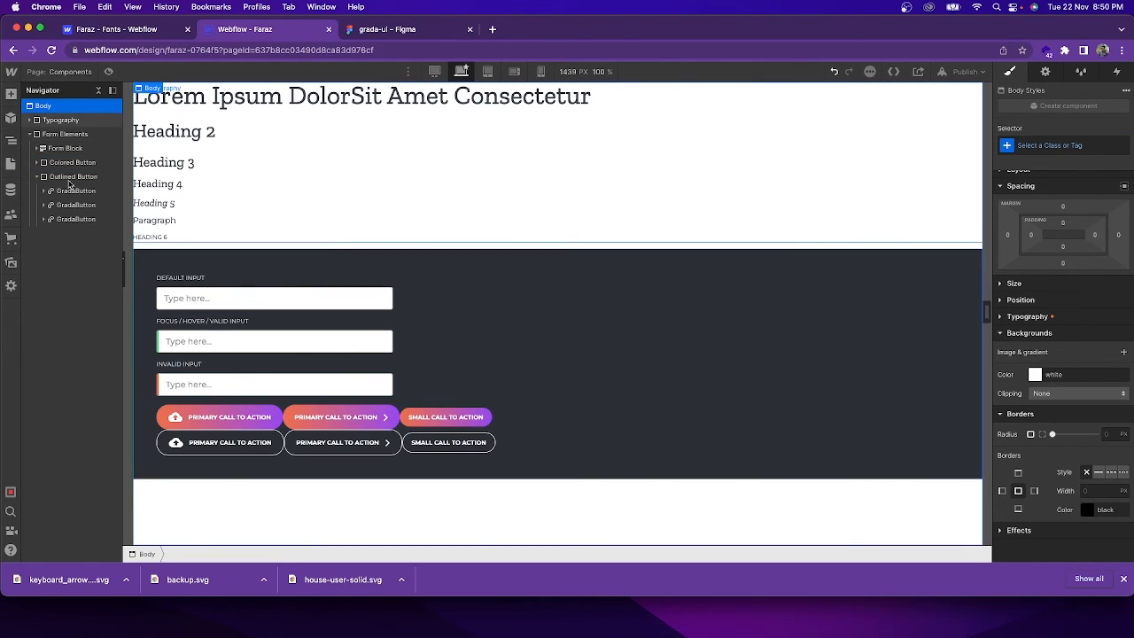
{"action": "left_click", "coordinate": [611, 420]}
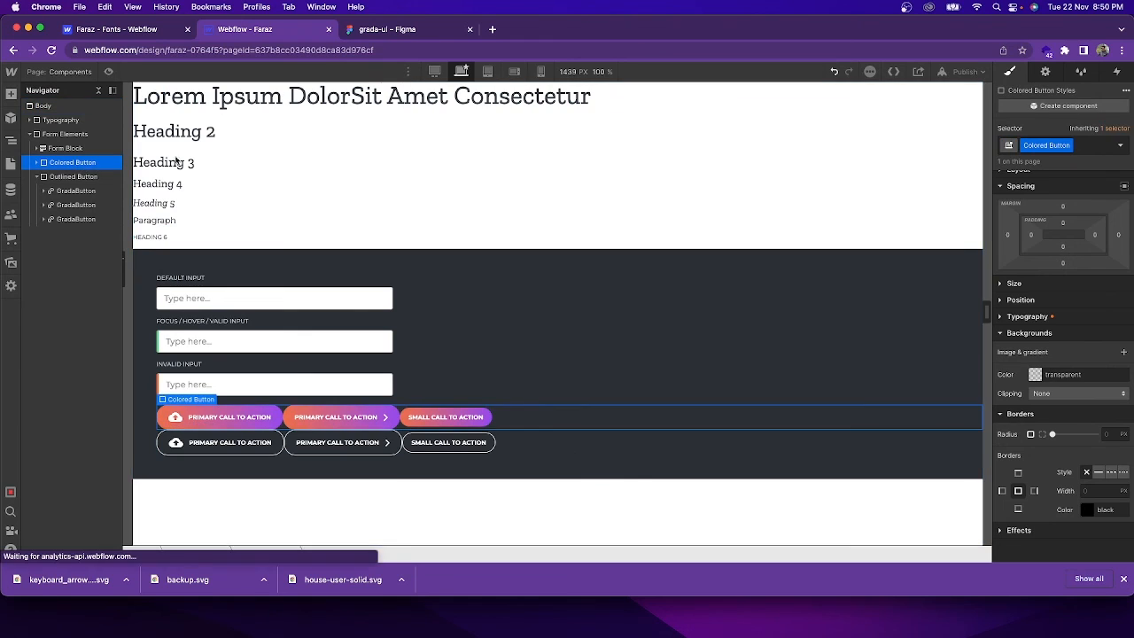
{"action": "left_click", "coordinate": [1063, 248]}
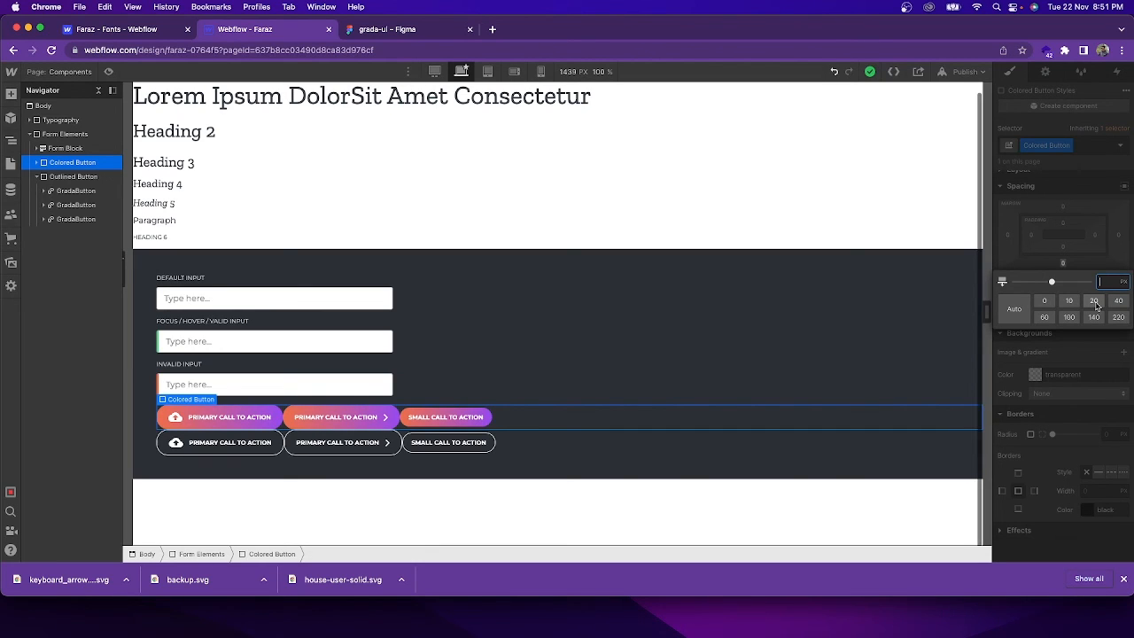
{"action": "left_click", "coordinate": [1095, 305]}
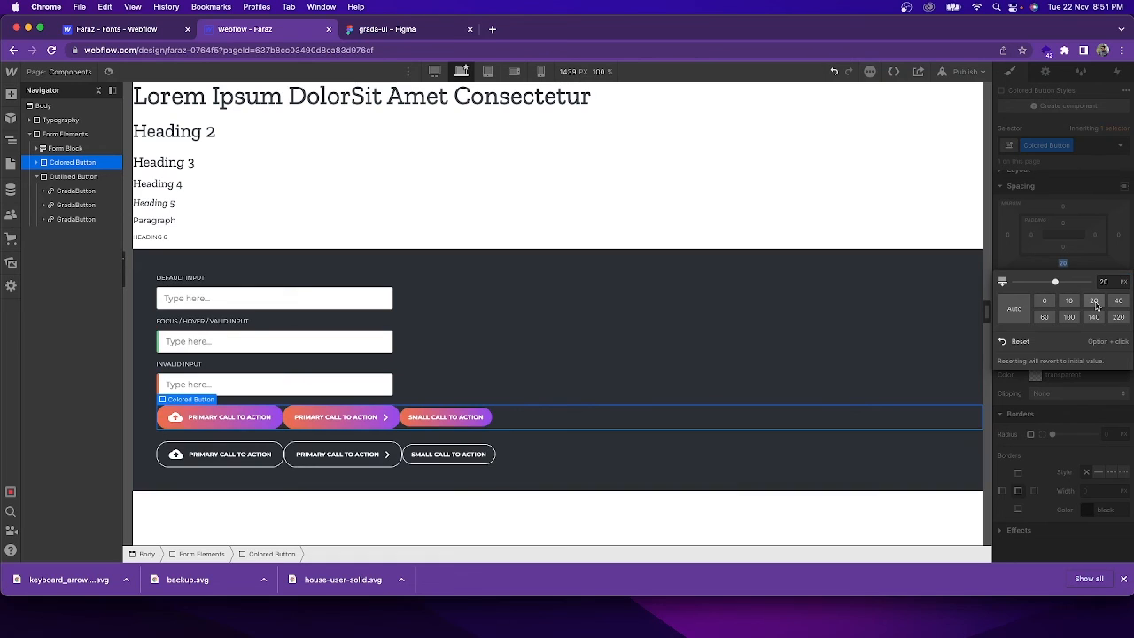
{"action": "left_click", "coordinate": [559, 470]}
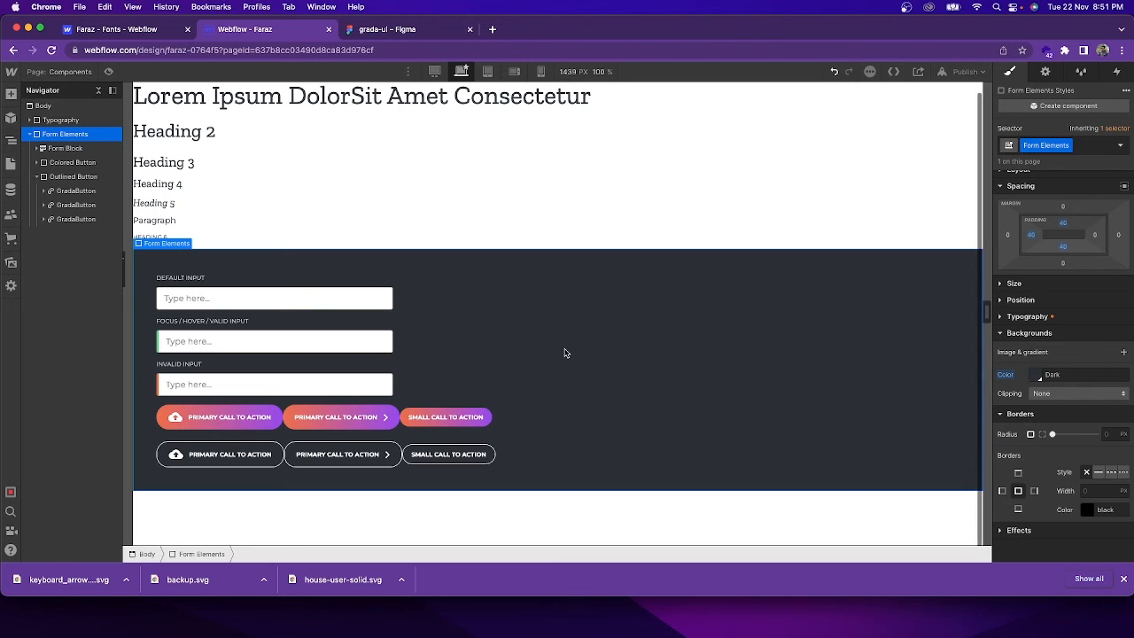
- Examine the select inputs and other form elements in the Figma design, comparing them with the Webflow page, and return to Webflow
{"action": "left_click", "coordinate": [378, 29]}
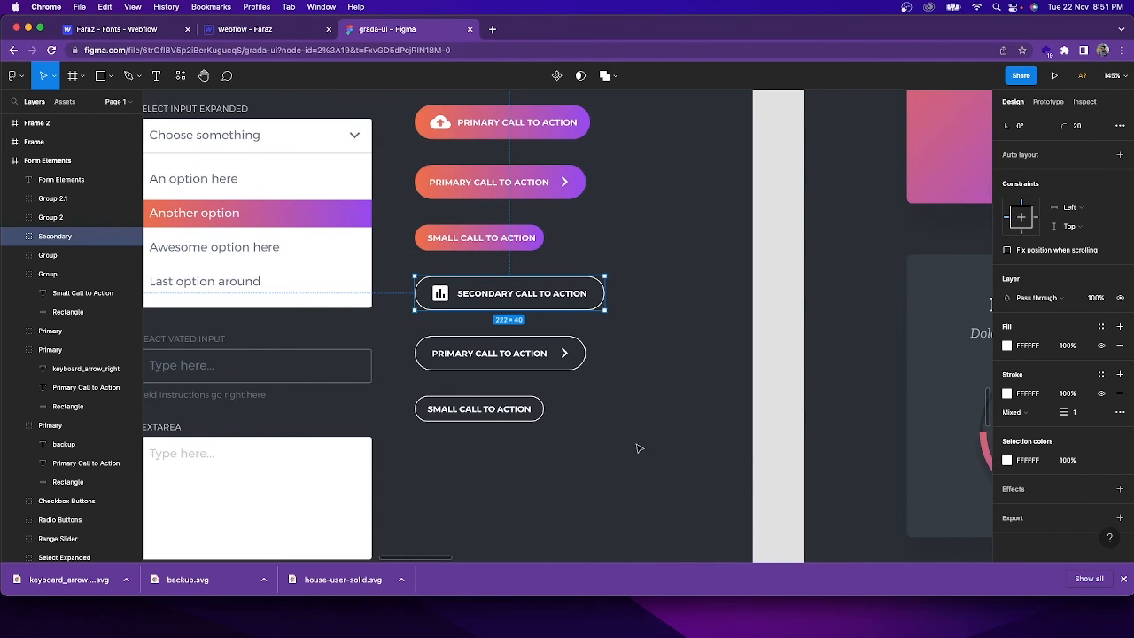
{"action": "scroll", "coordinate": [638, 448], "scroll_direction": "down", "scroll_amount": 5}
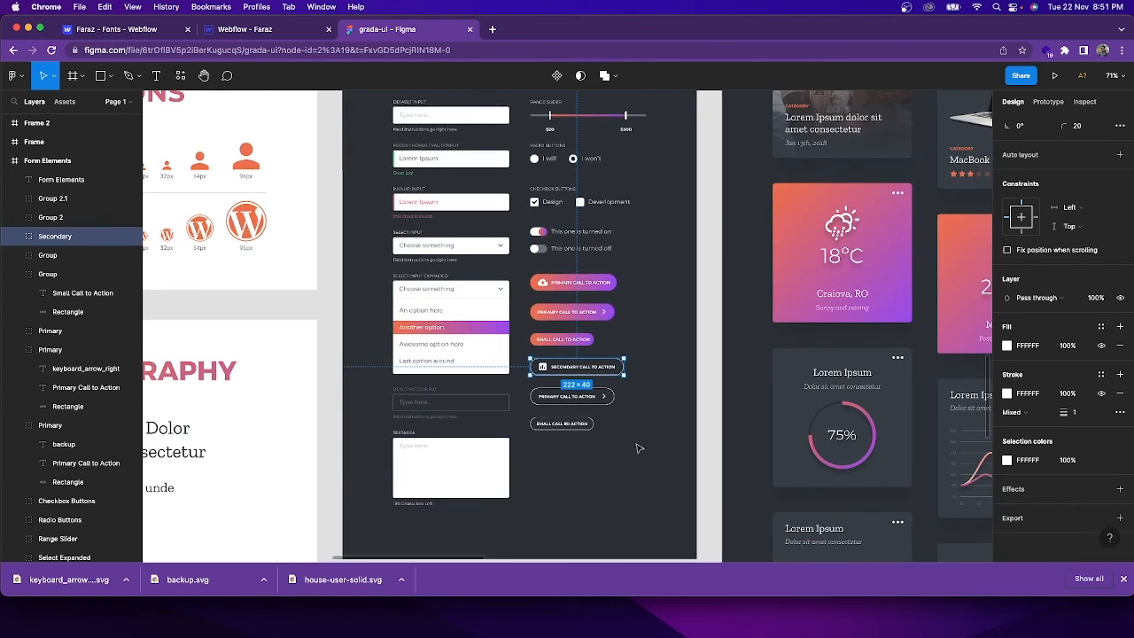
{"action": "scroll", "coordinate": [638, 449], "scroll_direction": "up", "scroll_amount": 2}
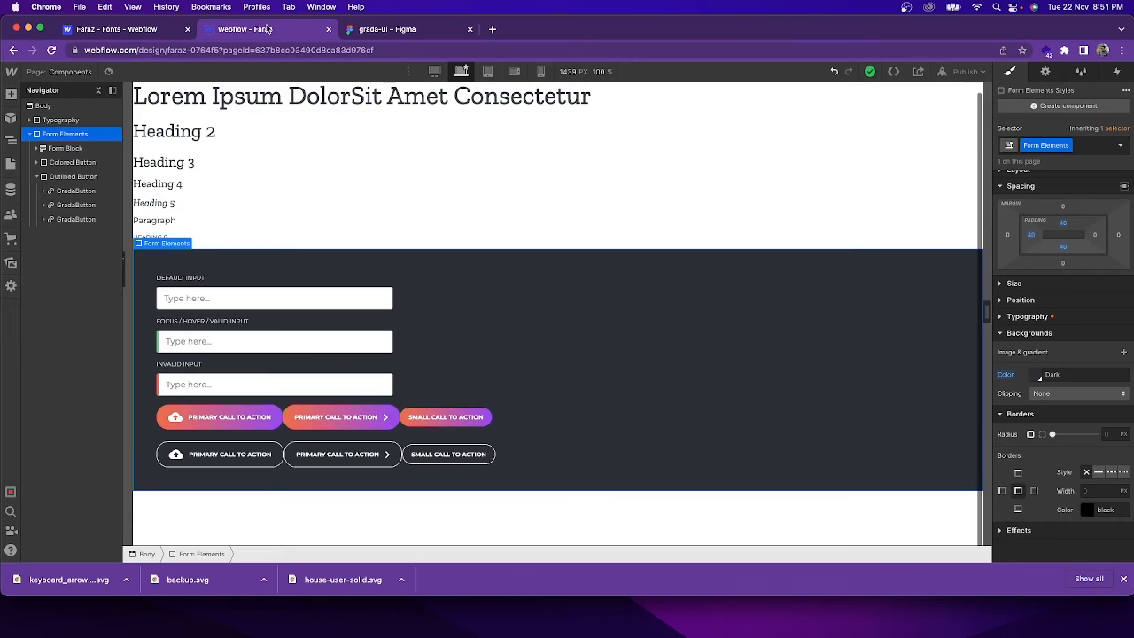
{"action": "left_click", "coordinate": [269, 32]}
{"action": "left_click", "coordinate": [422, 34]}
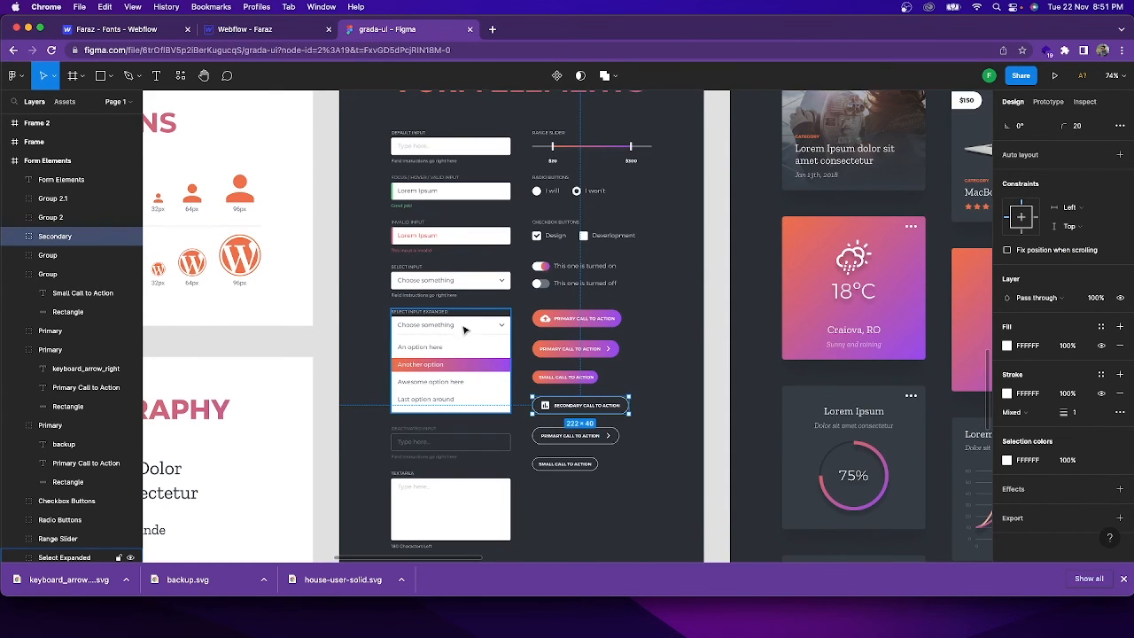
{"action": "scroll", "coordinate": [450, 332], "scroll_direction": "up", "scroll_amount": 5}
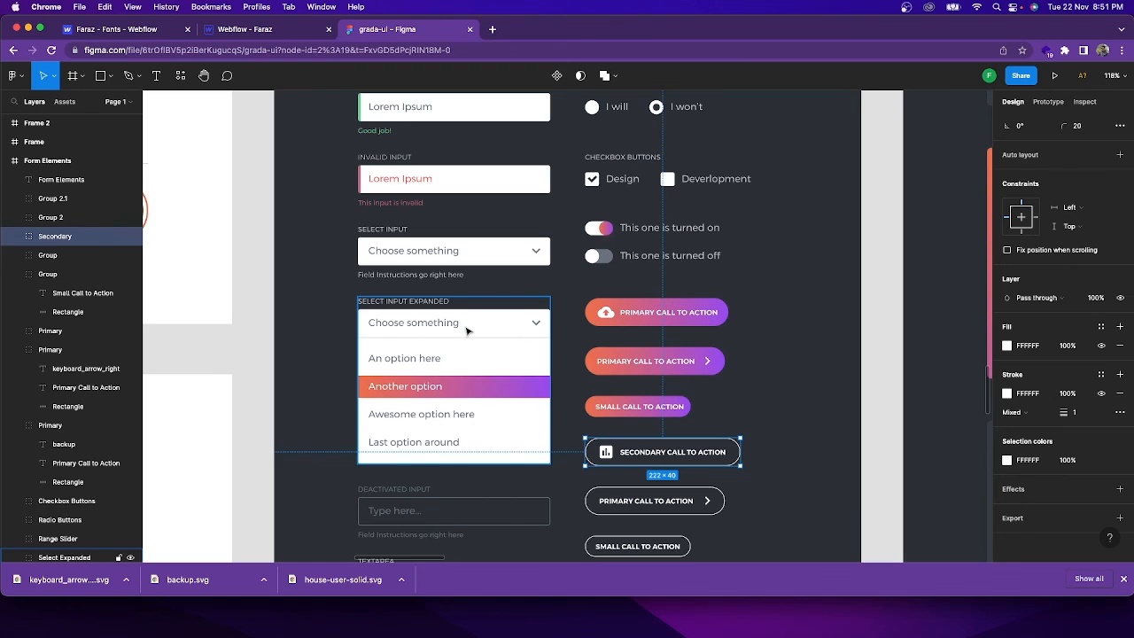
{"action": "left_click", "coordinate": [281, 33]}
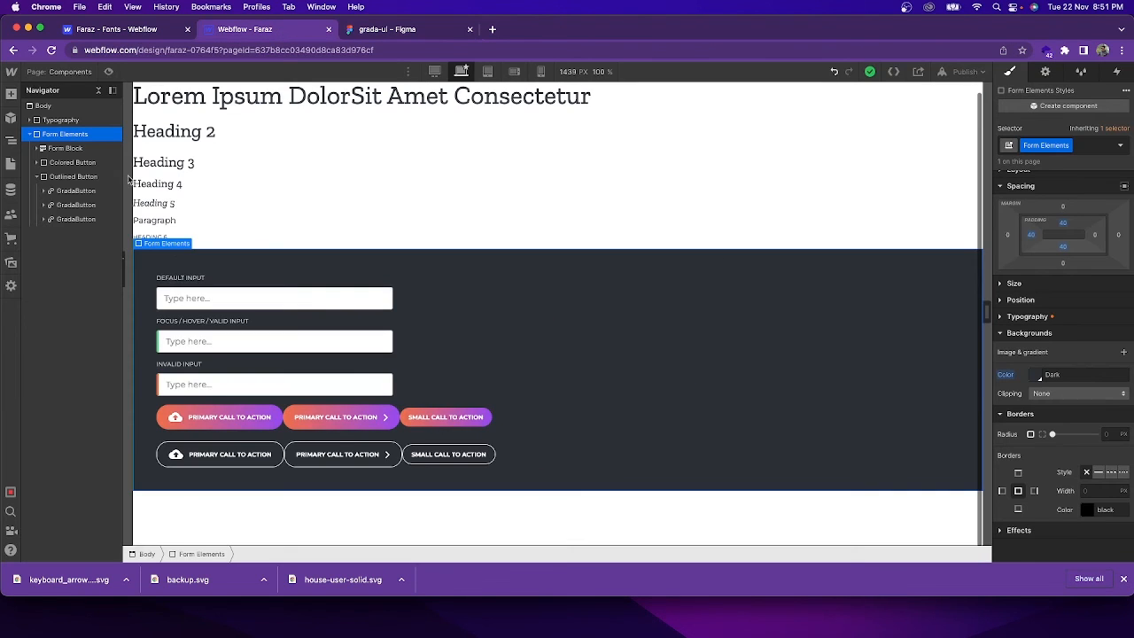
- Add another Div Block inside Form Elements, collapse Outlined Button and place the new block directly below it
{"action": "left_click", "coordinate": [12, 94]}
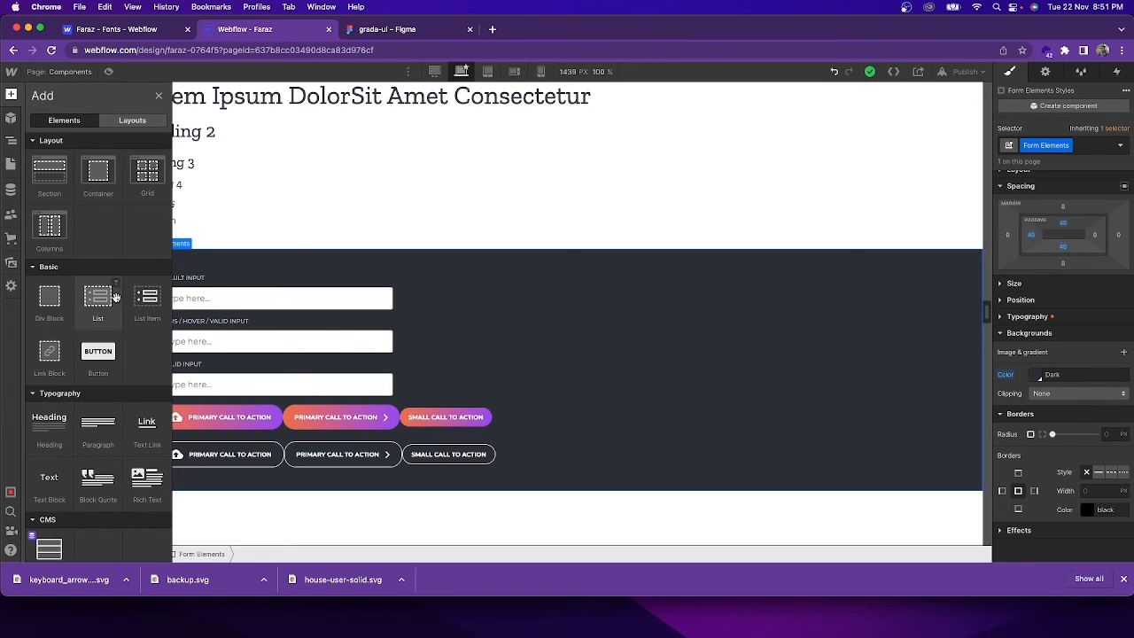
{"action": "left_click_drag", "start_coordinate": [49, 302], "coordinate": [73, 139]}
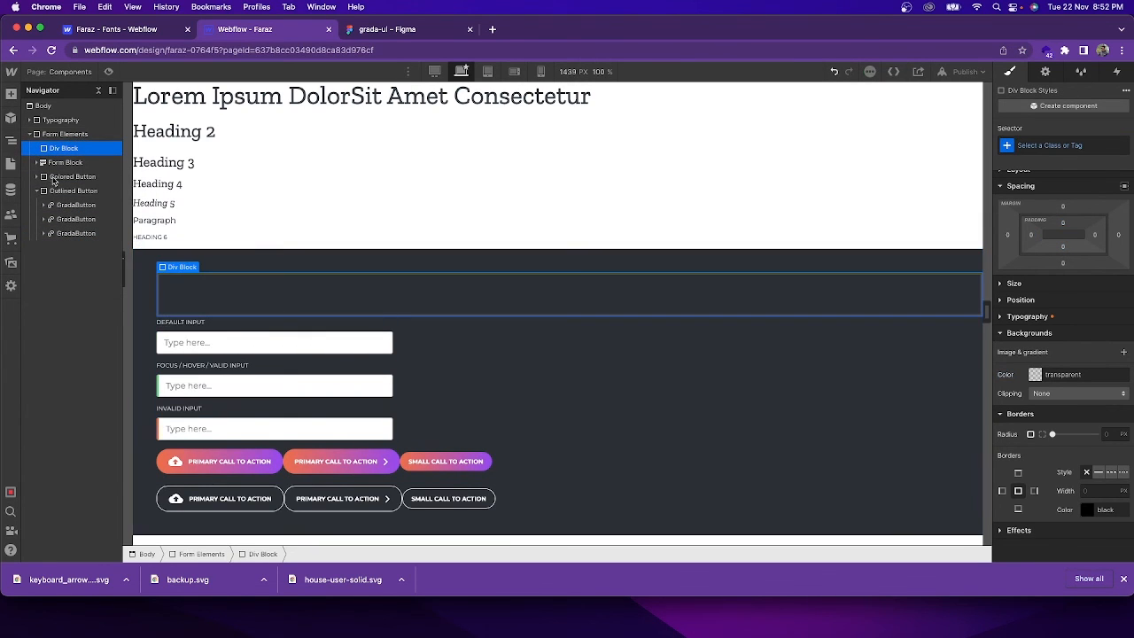
{"action": "left_click", "coordinate": [37, 192]}
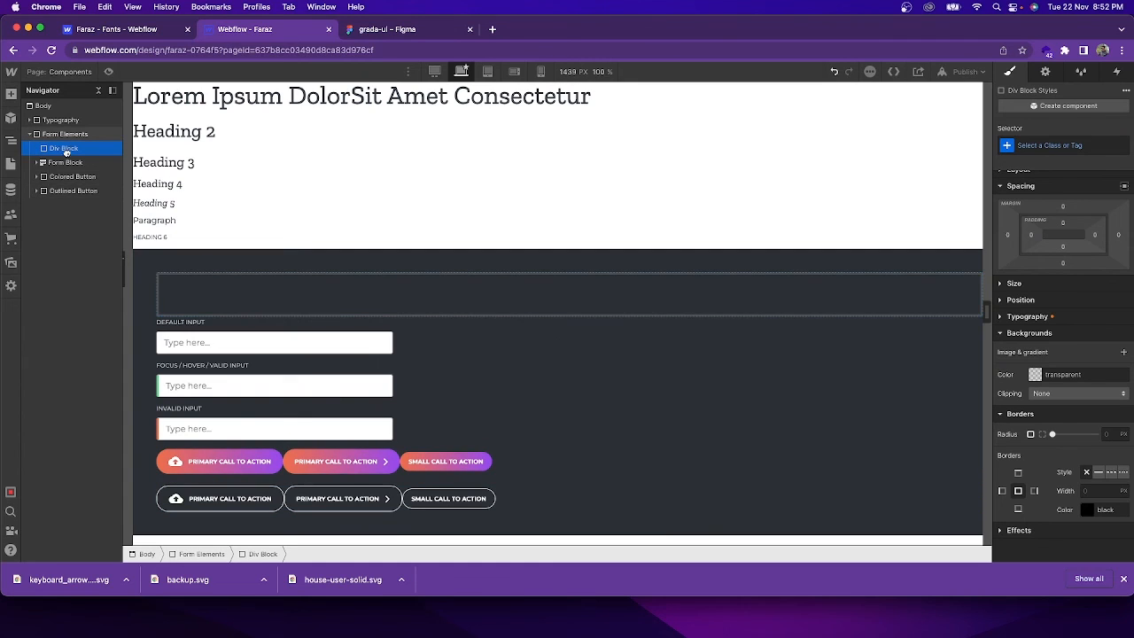
{"action": "left_click_drag", "start_coordinate": [63, 148], "coordinate": [63, 203]}
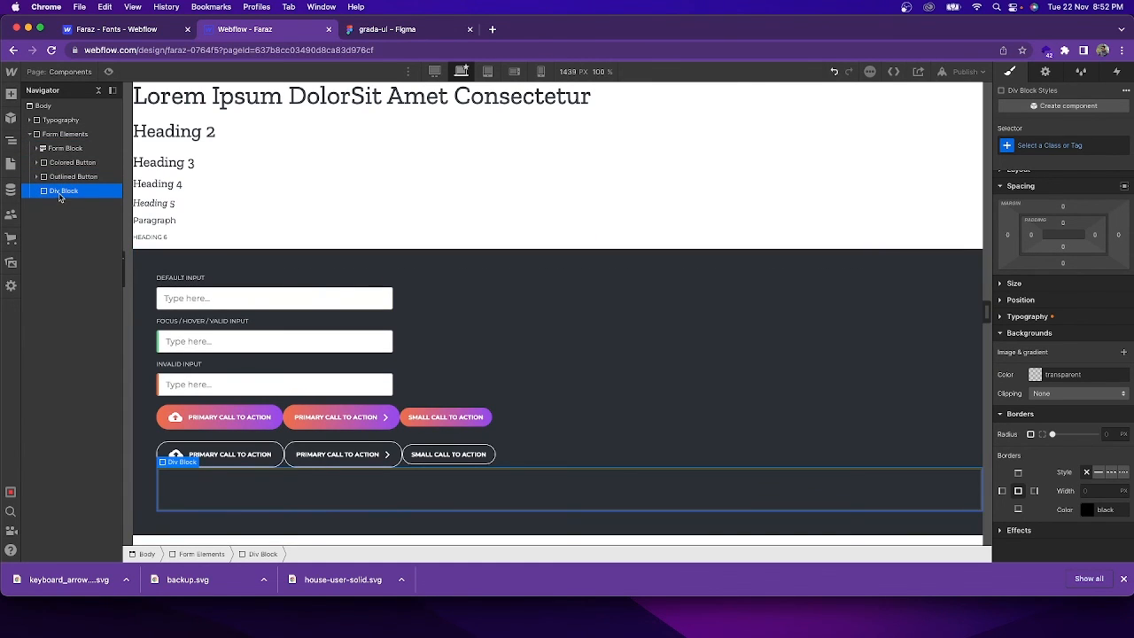
- Give the new empty Div Block a new class named Select Elements
{"action": "left_click", "coordinate": [1056, 141]}
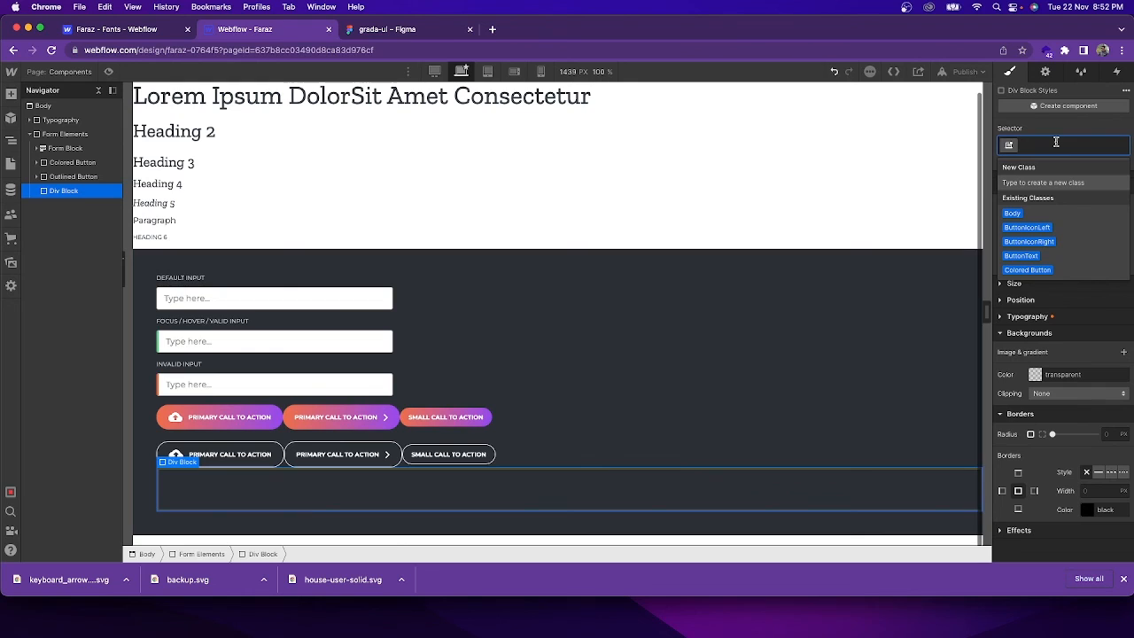
{"action": "type", "text": "Select"}
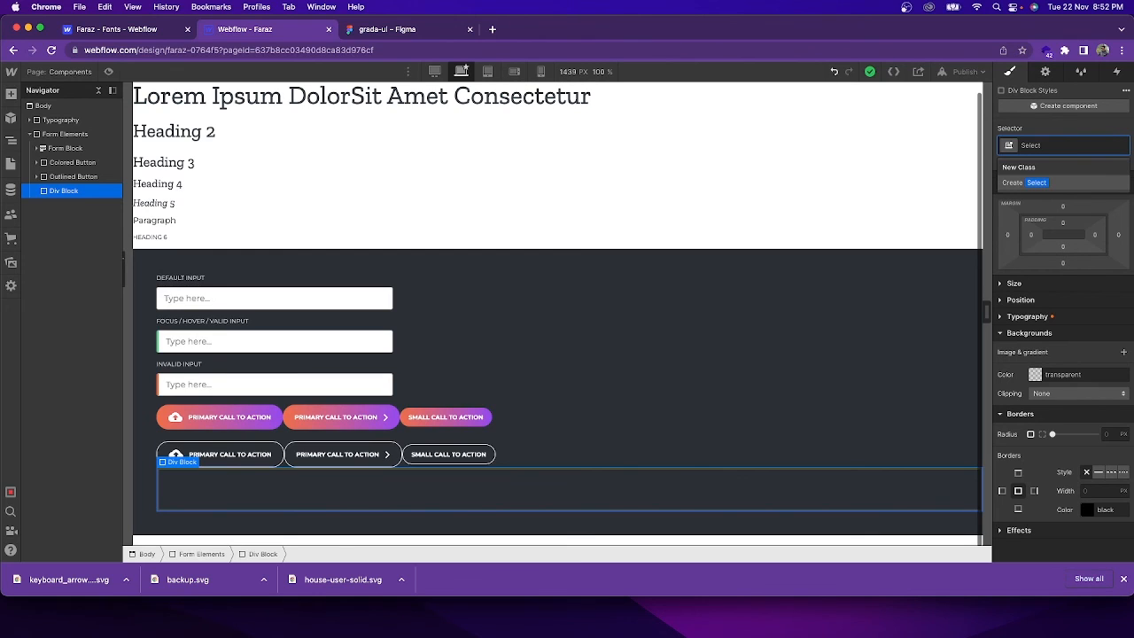
{"action": "type", "text": " Elements"}
{"action": "key", "text": "Return"}
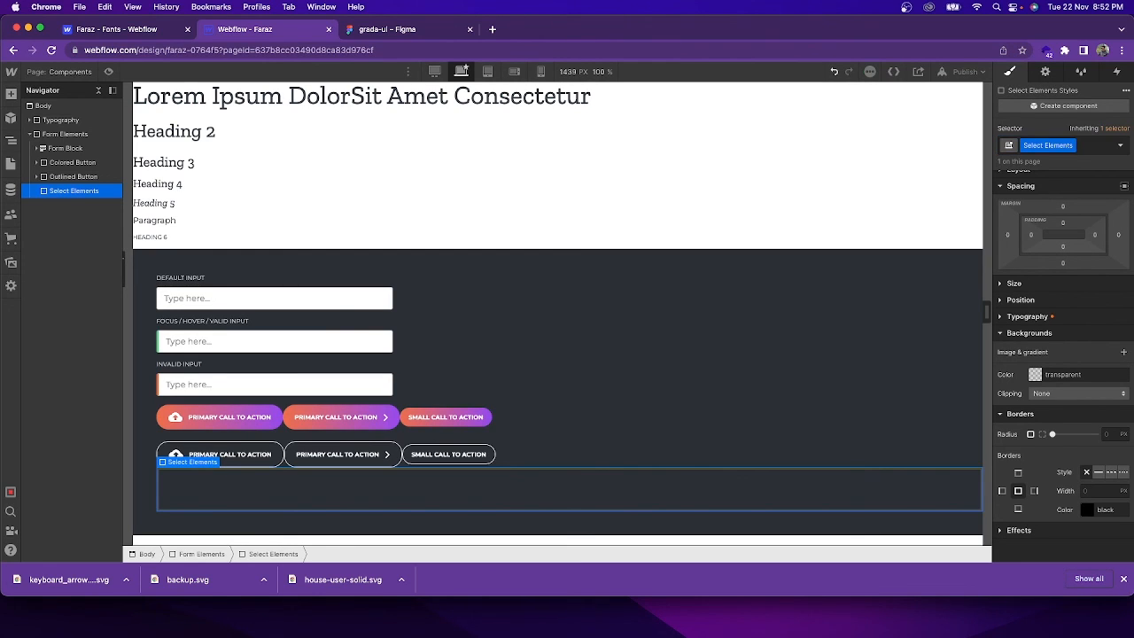
- Add a Select field to the form inside Form Block, below the last text field, keeping its default settings
{"action": "left_click", "coordinate": [11, 93]}
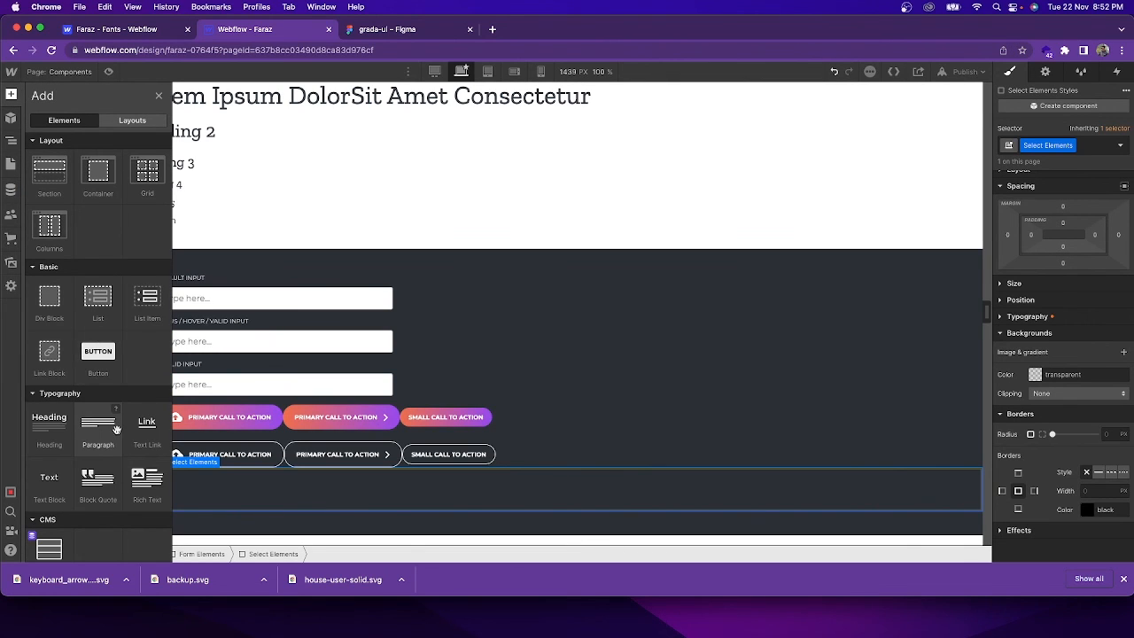
{"action": "scroll", "coordinate": [111, 416], "scroll_direction": "down", "scroll_amount": 6}
{"action": "scroll", "coordinate": [117, 432], "scroll_direction": "down", "scroll_amount": 4}
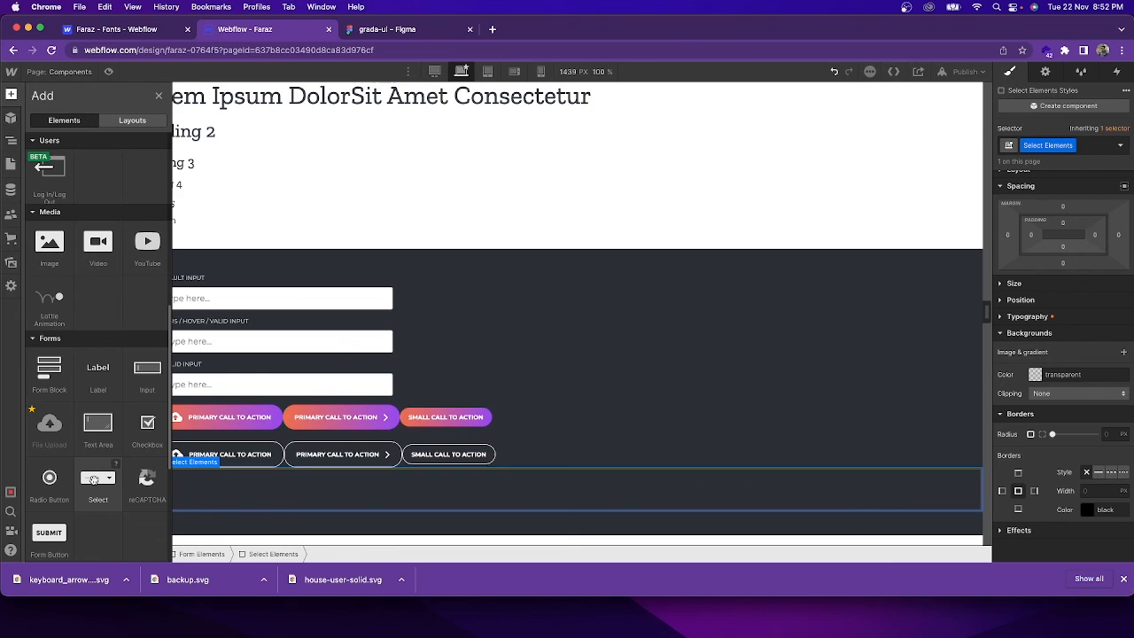
{"action": "left_click_drag", "start_coordinate": [110, 479], "coordinate": [105, 241]}
{"action": "left_click_drag", "start_coordinate": [104, 242], "coordinate": [104, 265]}
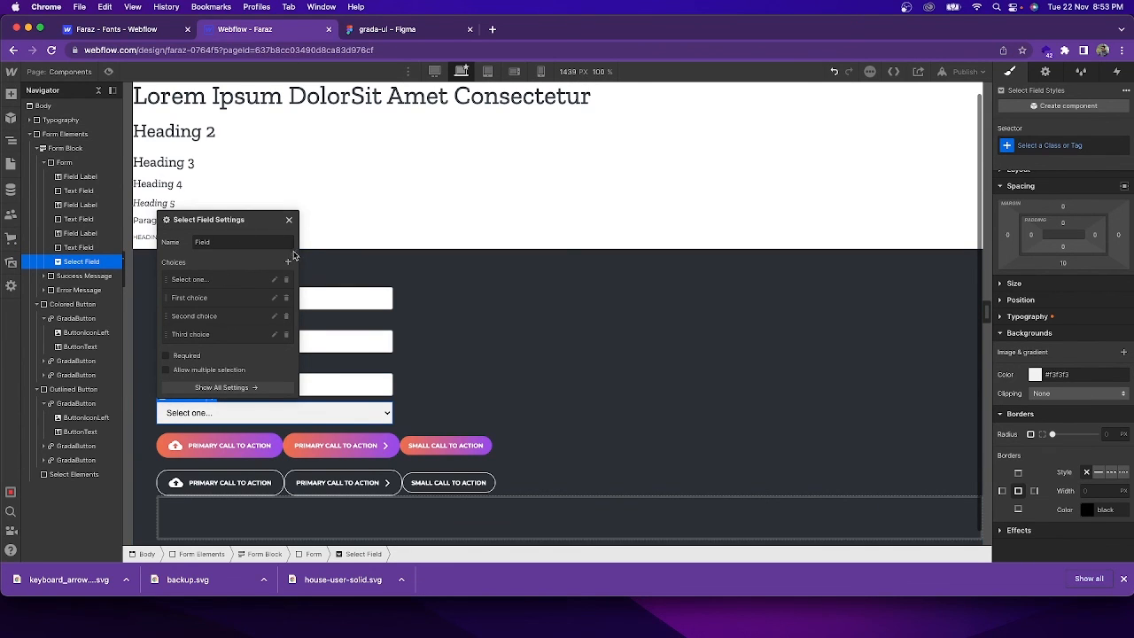
{"action": "left_click", "coordinate": [288, 220]}
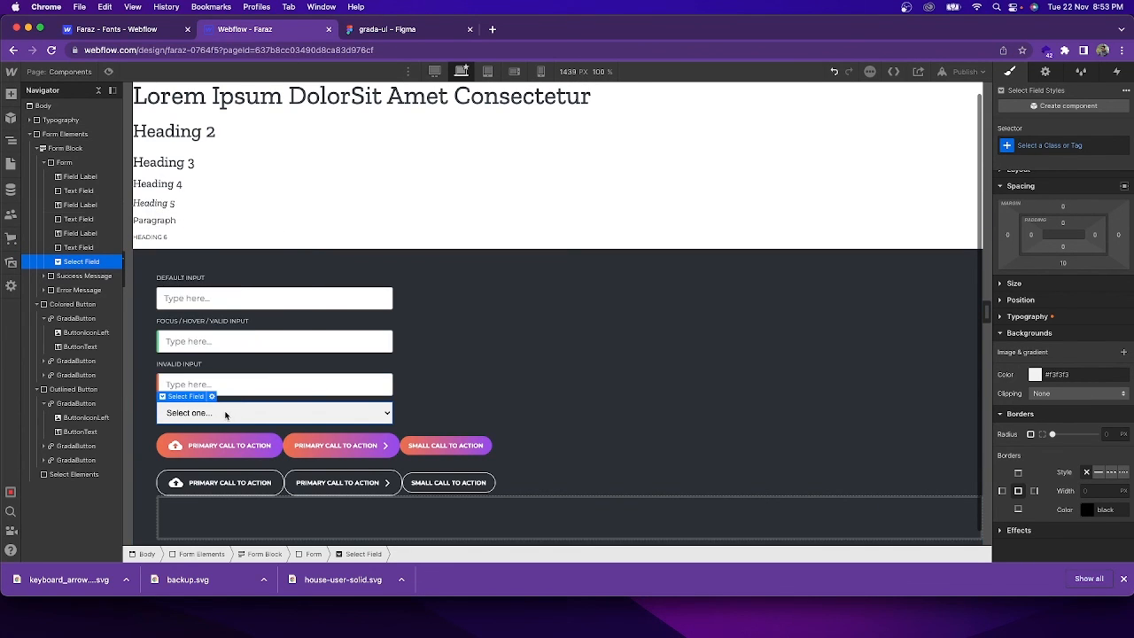
- Review the new Select Field's name and choices in its settings, keep them as they are and close the settings
{"action": "left_click", "coordinate": [461, 384]}
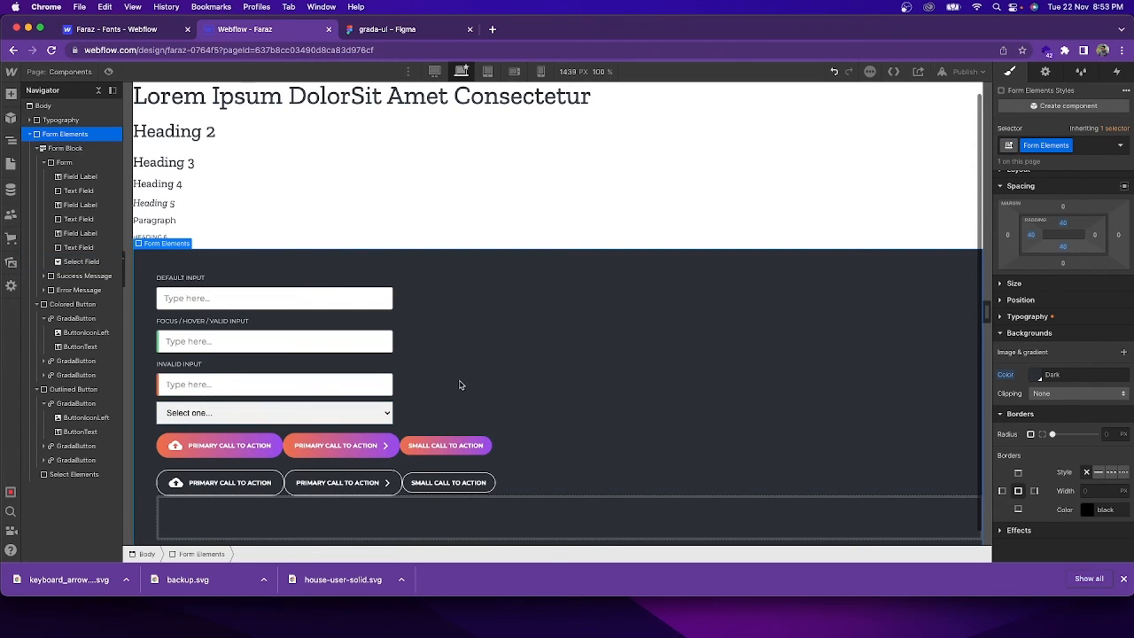
{"action": "left_click", "coordinate": [193, 416]}
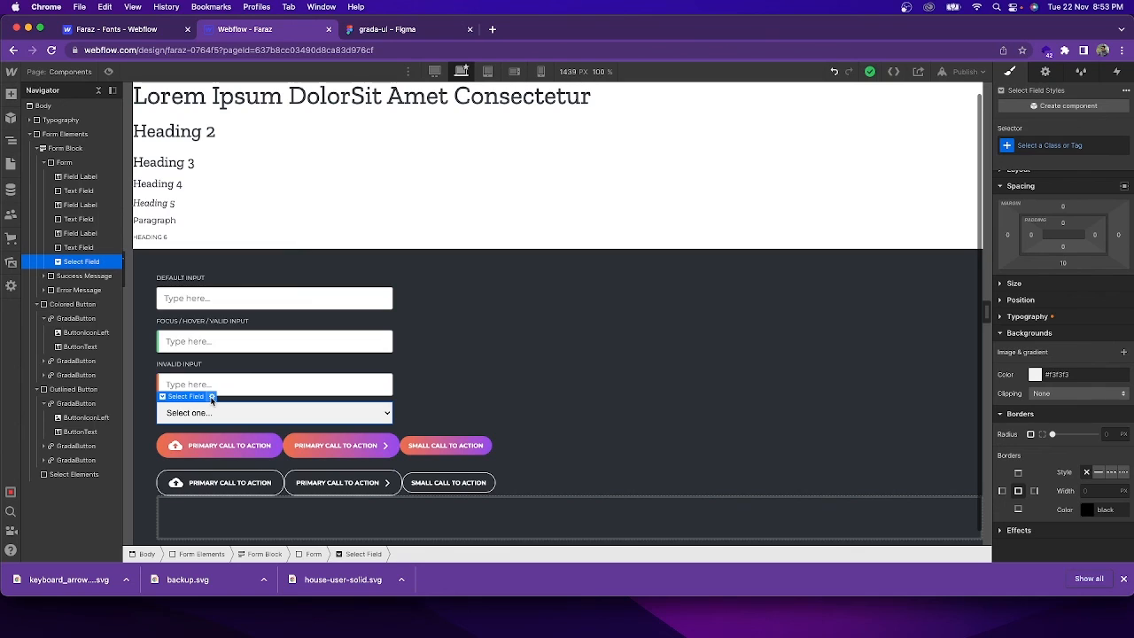
{"action": "left_click", "coordinate": [212, 398]}
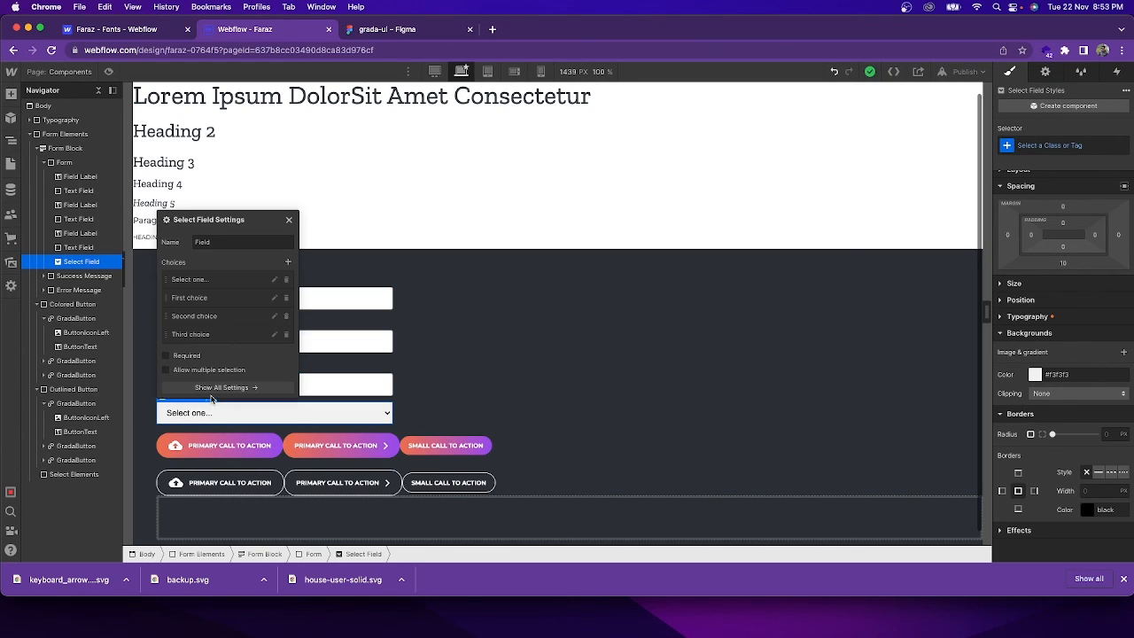
{"action": "double_click", "coordinate": [224, 241]}
{"action": "left_click", "coordinate": [230, 417]}
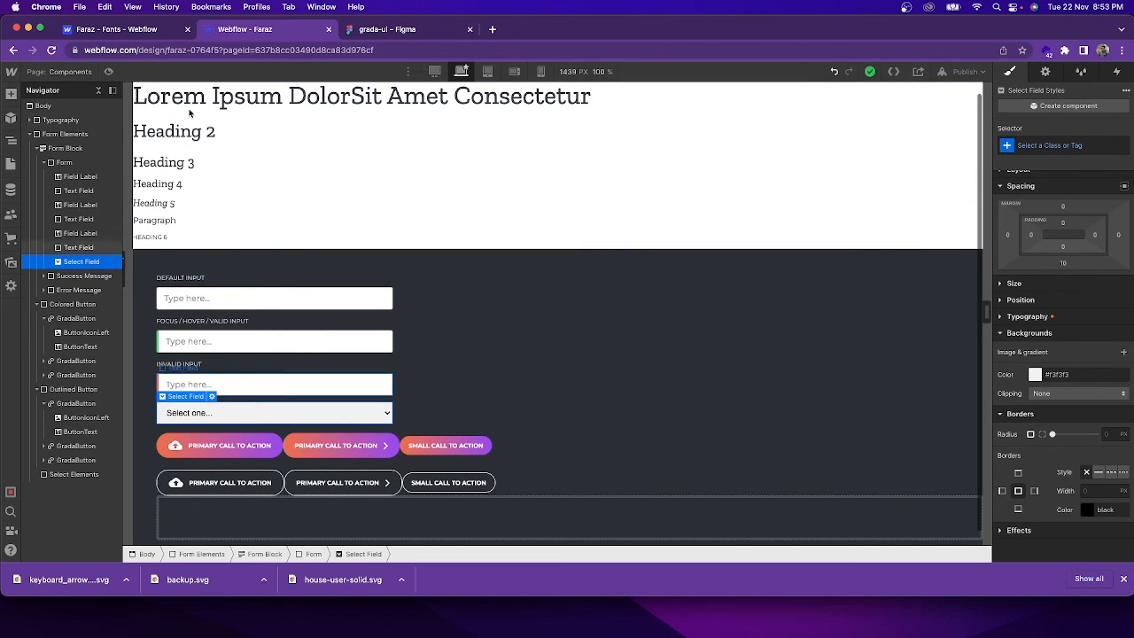
- Preview the page, view the select field's list of choices and compare it with the expanded select input in Figma
{"action": "left_click", "coordinate": [109, 73]}
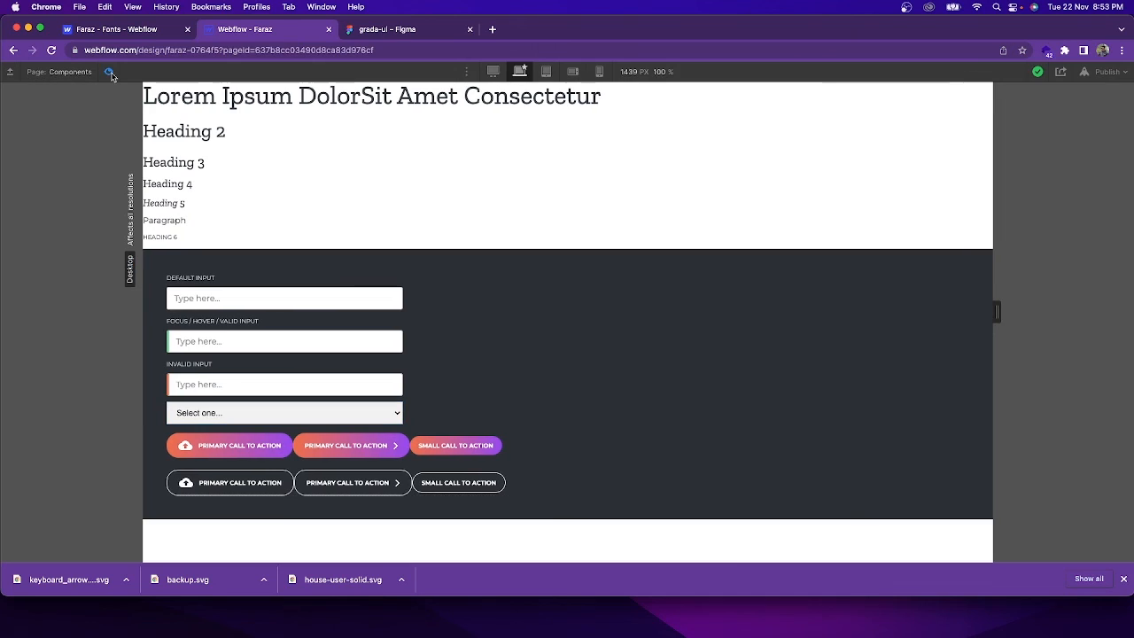
{"action": "left_click", "coordinate": [216, 414]}
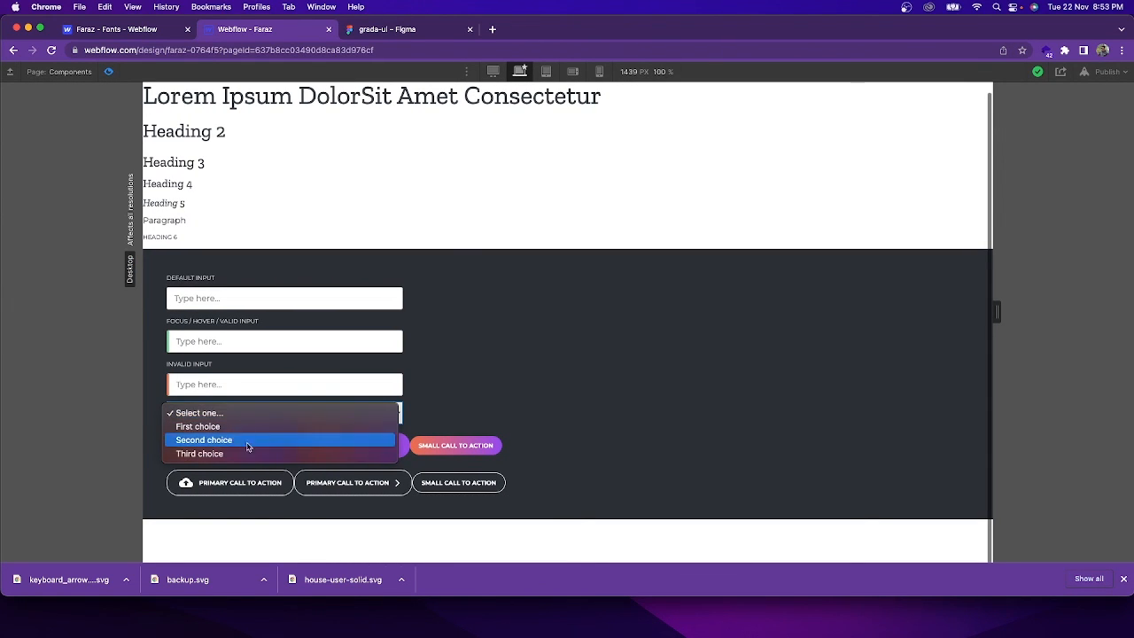
{"action": "left_click", "coordinate": [473, 377]}
{"action": "left_click", "coordinate": [395, 412]}
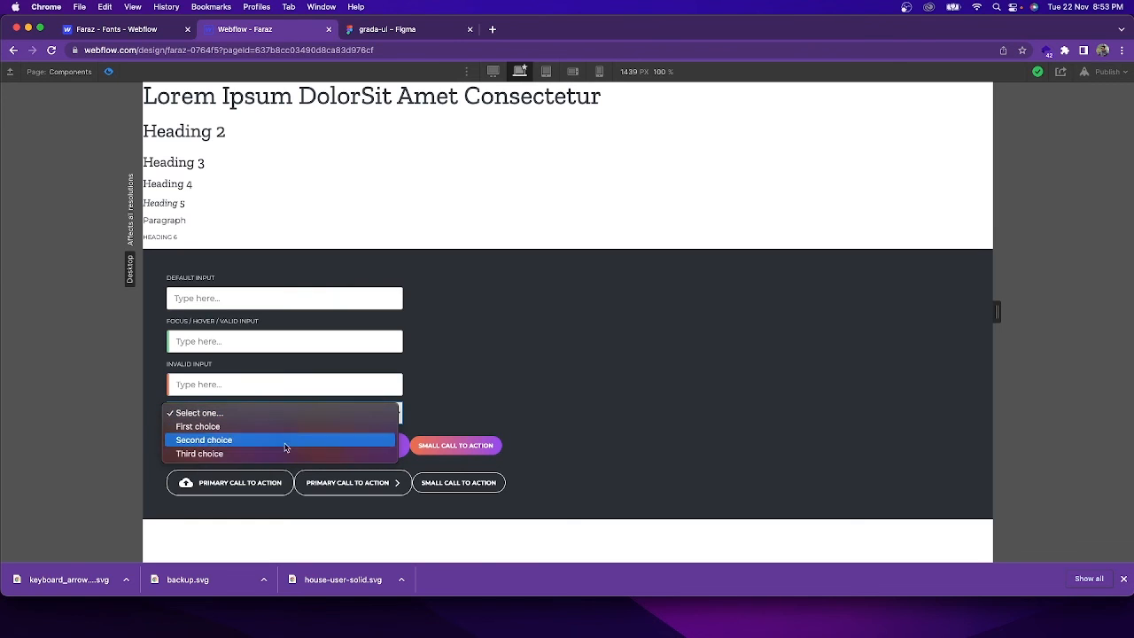
{"action": "left_click", "coordinate": [447, 389]}
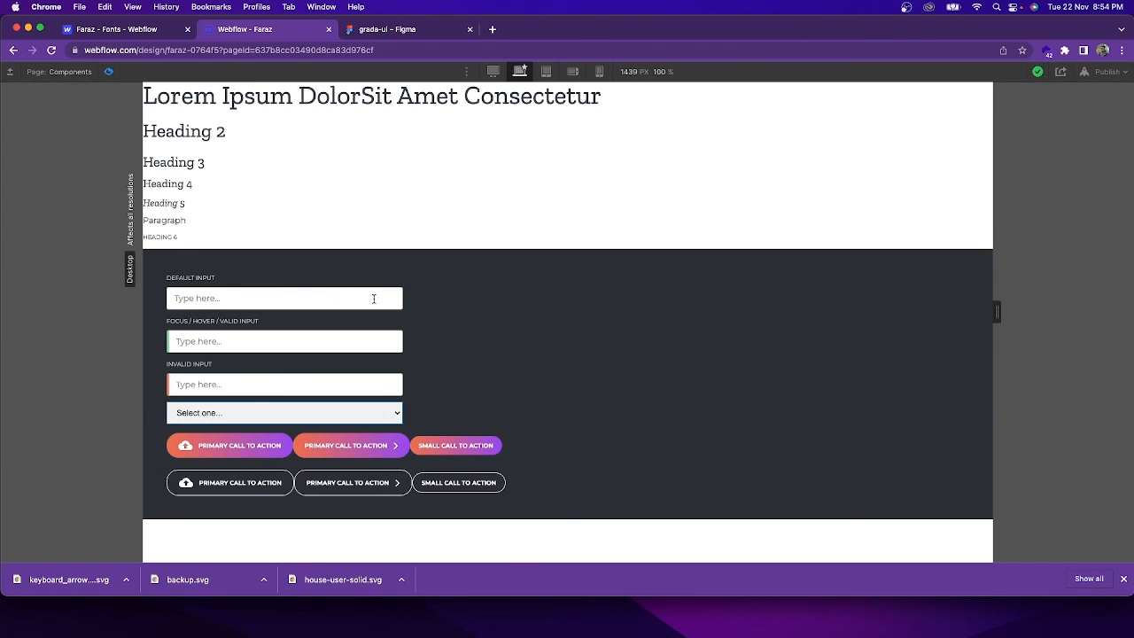
{"action": "left_click", "coordinate": [417, 34]}
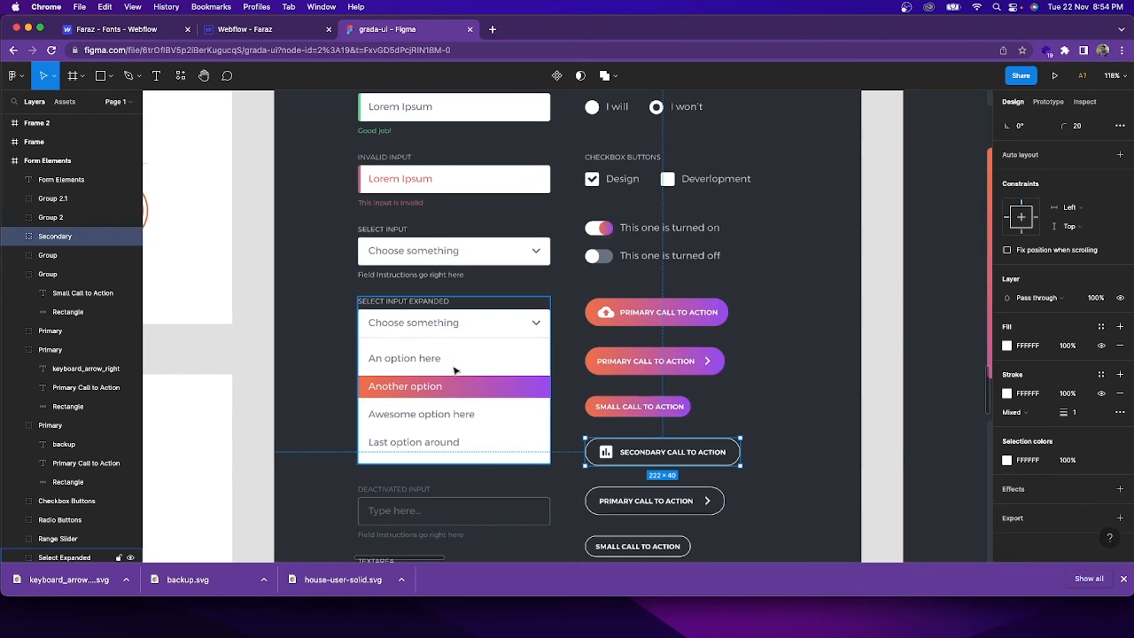
{"action": "left_click", "coordinate": [286, 32]}
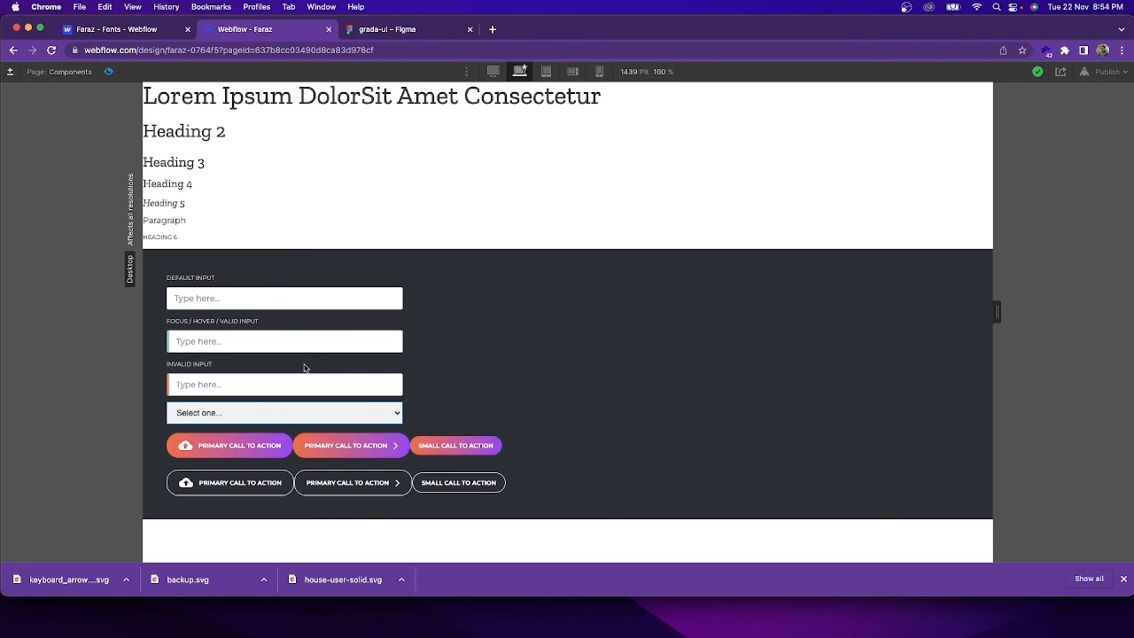
{"action": "left_click", "coordinate": [273, 413]}
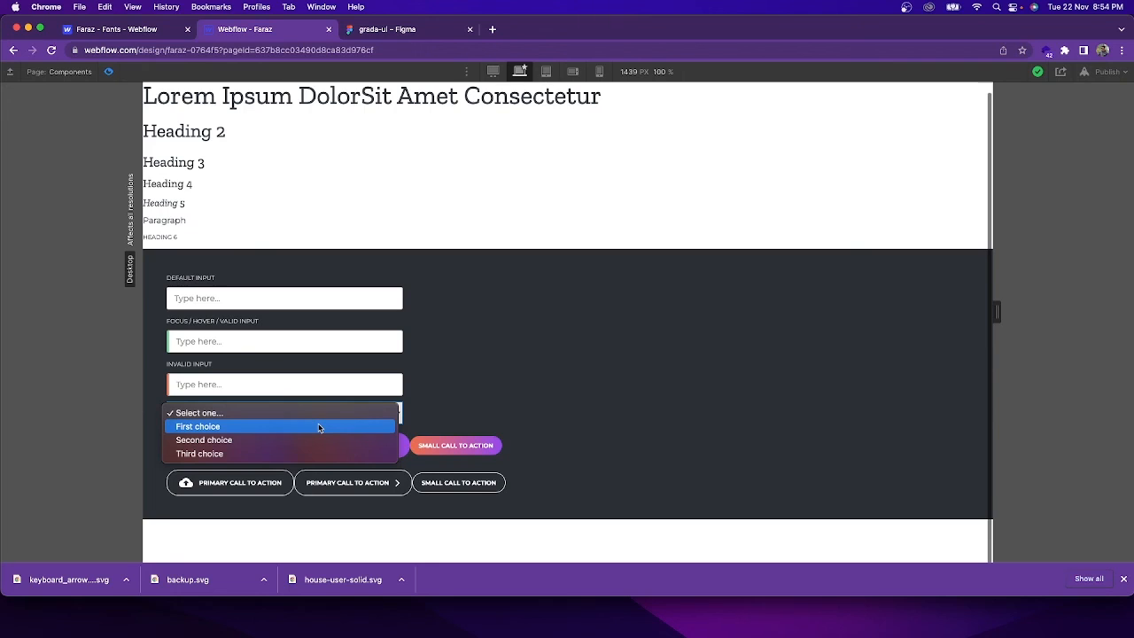
{"action": "left_click", "coordinate": [429, 414]}
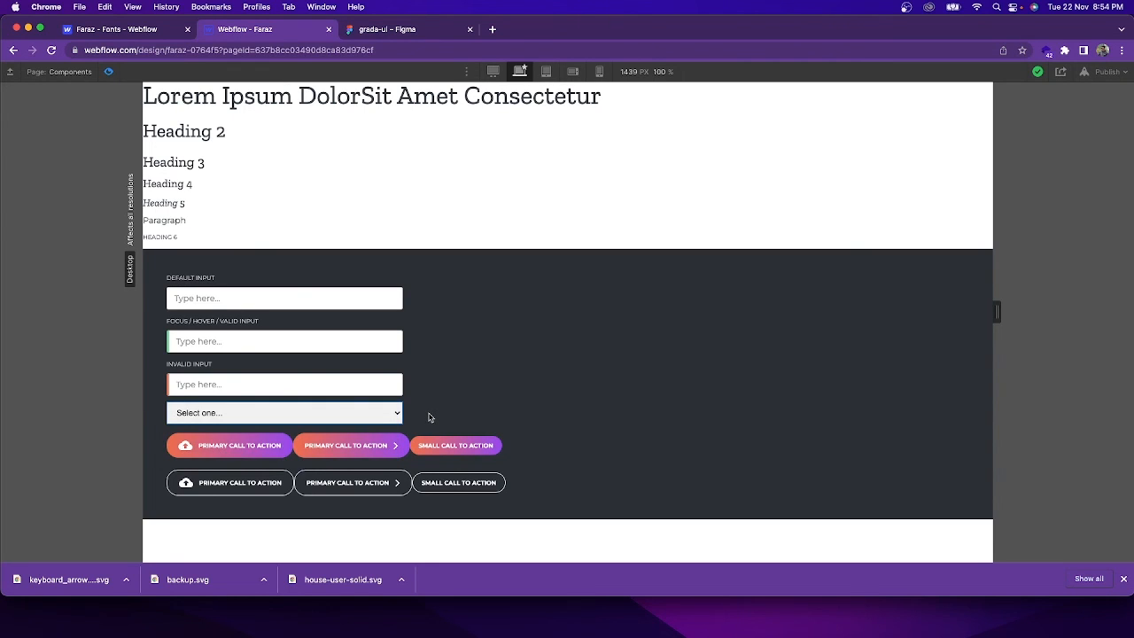
- Test the select field in the preview by picking First choice and Third choice, and look over its list again
{"action": "left_click", "coordinate": [358, 411]}
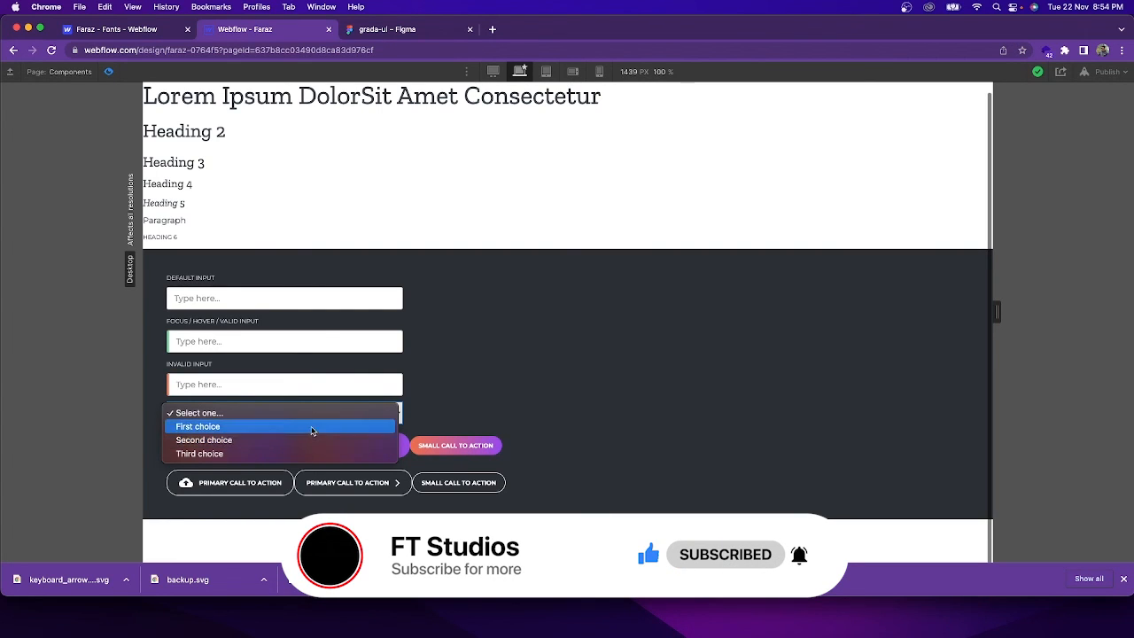
{"action": "left_click", "coordinate": [311, 427]}
{"action": "left_click", "coordinate": [257, 423]}
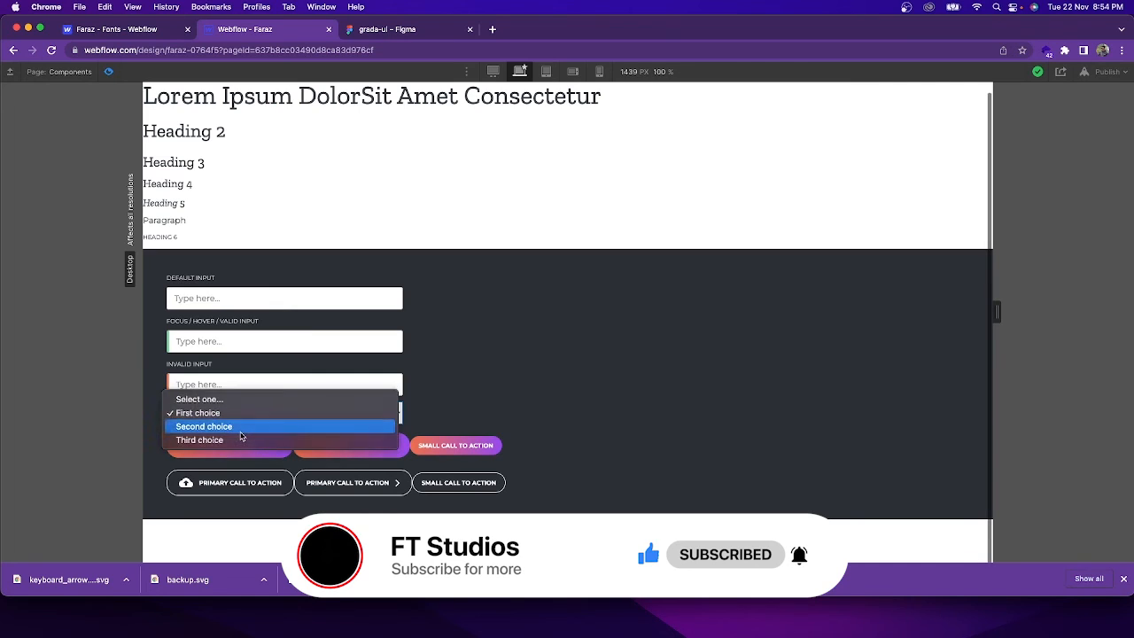
{"action": "left_click", "coordinate": [253, 425]}
{"action": "left_click", "coordinate": [241, 422]}
{"action": "left_click", "coordinate": [229, 429]}
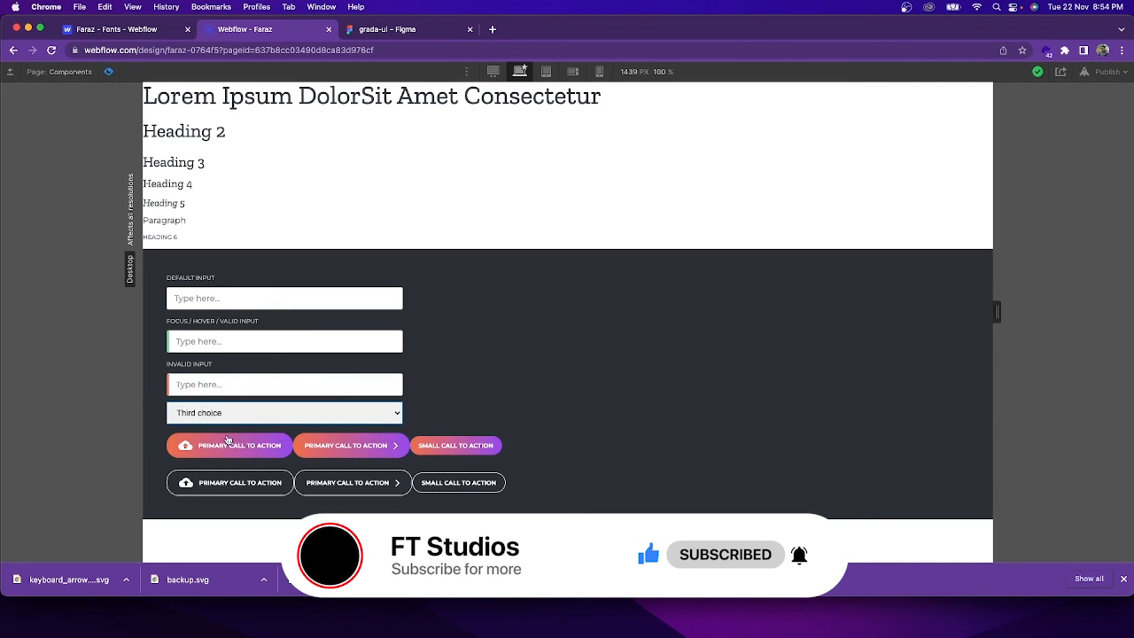
{"action": "left_click", "coordinate": [252, 416]}
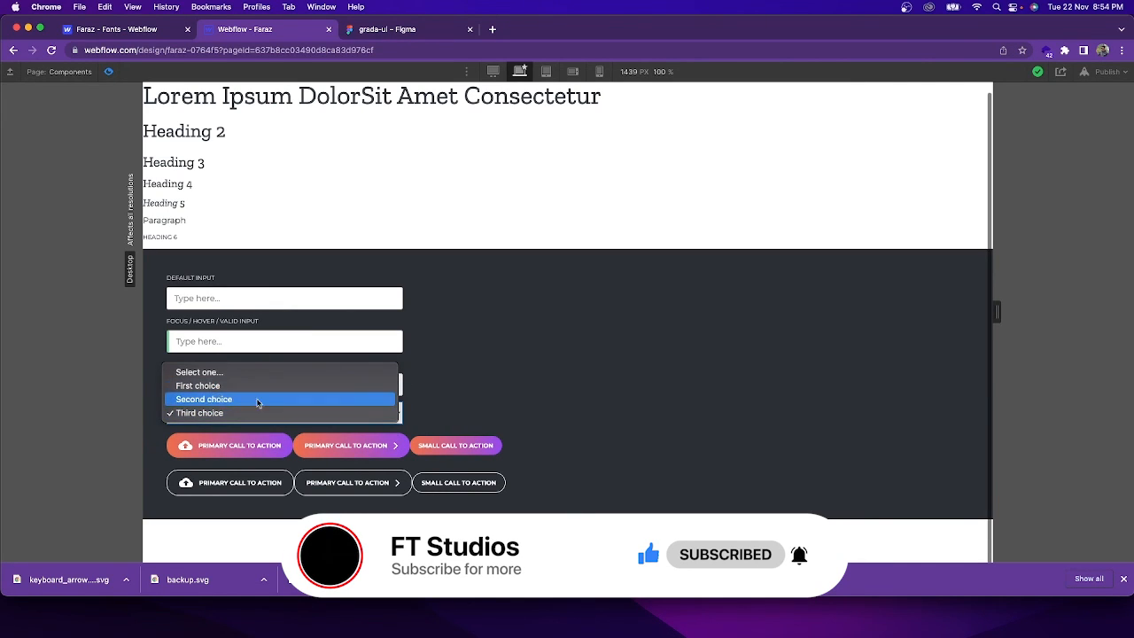
{"action": "left_click", "coordinate": [430, 417]}
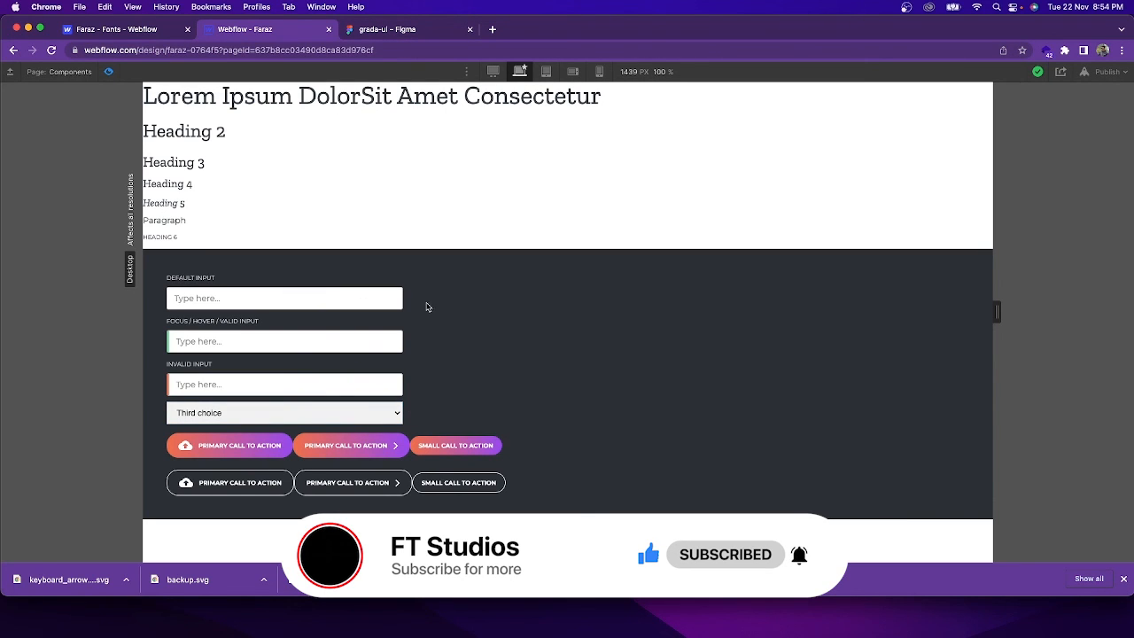
- Check the expanded select input in Figma, return to the Webflow editor and compare the last text field's styles with the Select Field's
{"action": "left_click", "coordinate": [396, 27]}
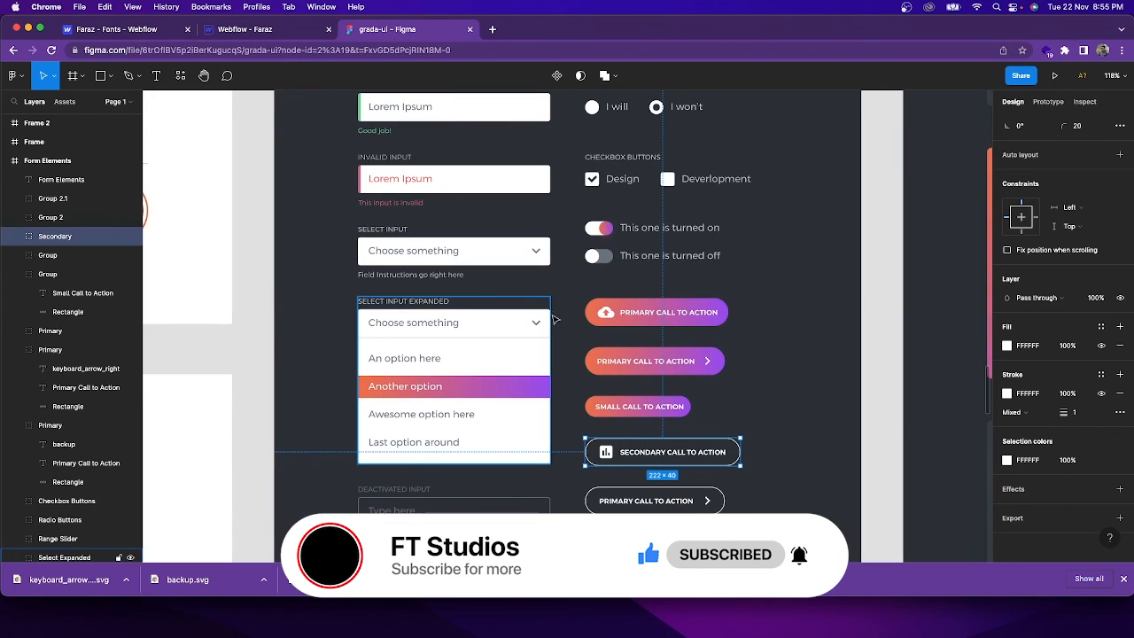
{"action": "left_click", "coordinate": [257, 29]}
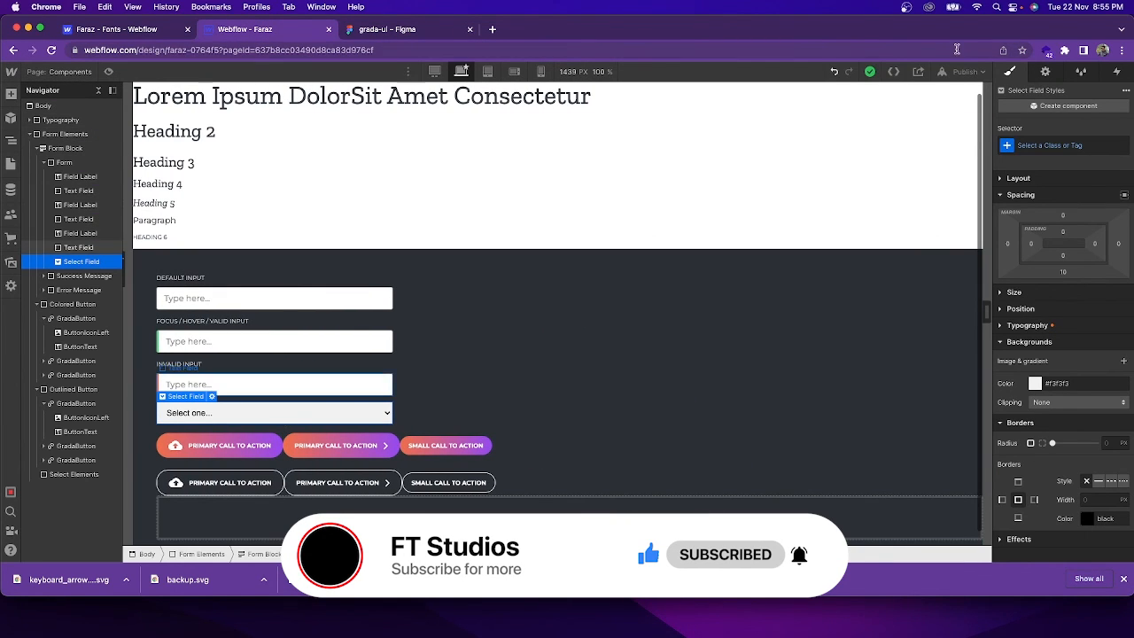
{"action": "left_click", "coordinate": [78, 248]}
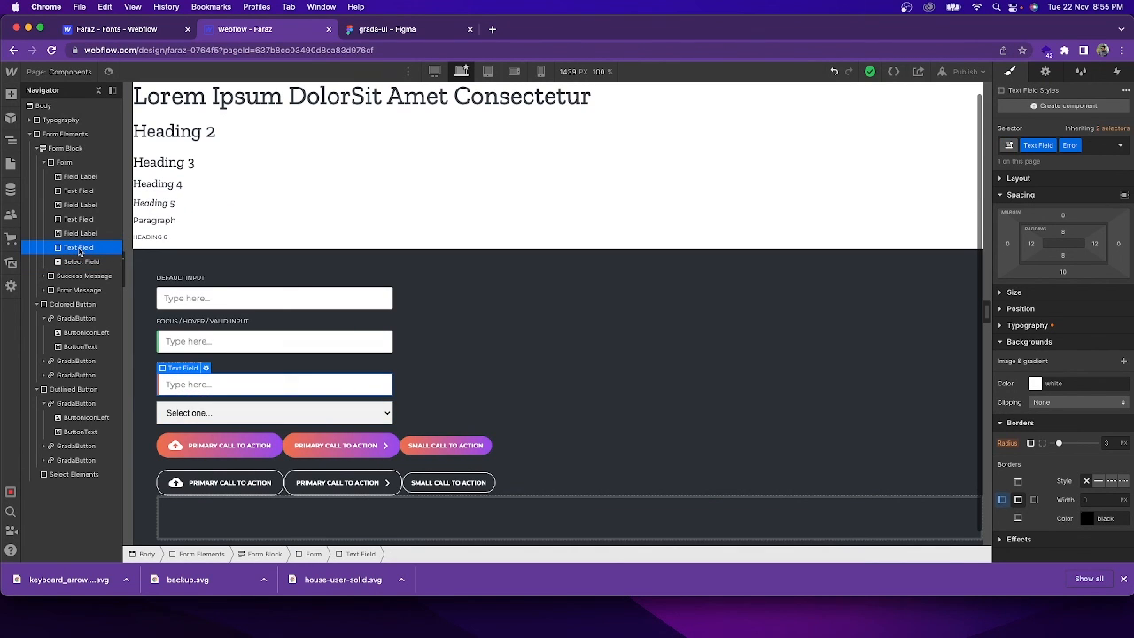
{"action": "left_click", "coordinate": [82, 262]}
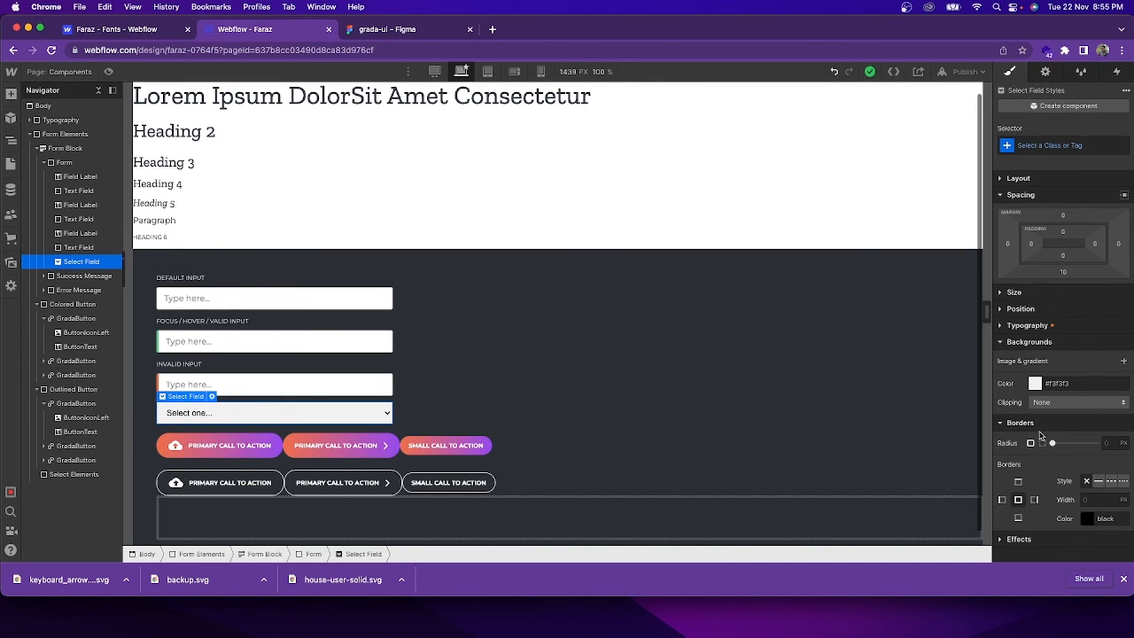
- Switch to Figma and inspect the corner radius of the white rectangle in the Select Input group
{"action": "left_click", "coordinate": [400, 32]}
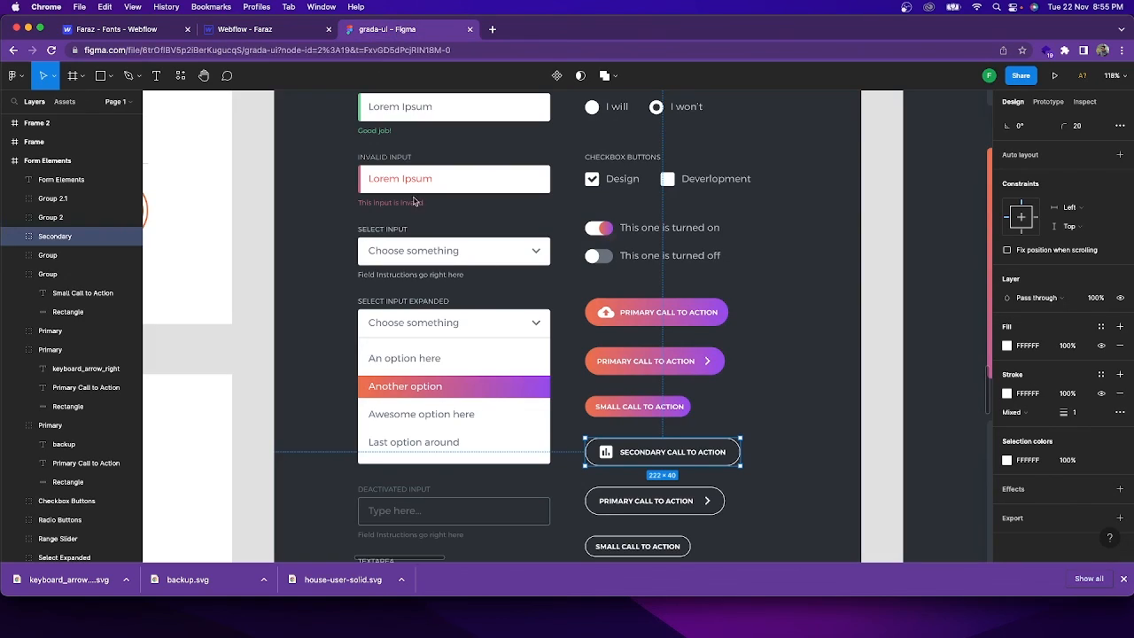
{"action": "left_click", "coordinate": [542, 247]}
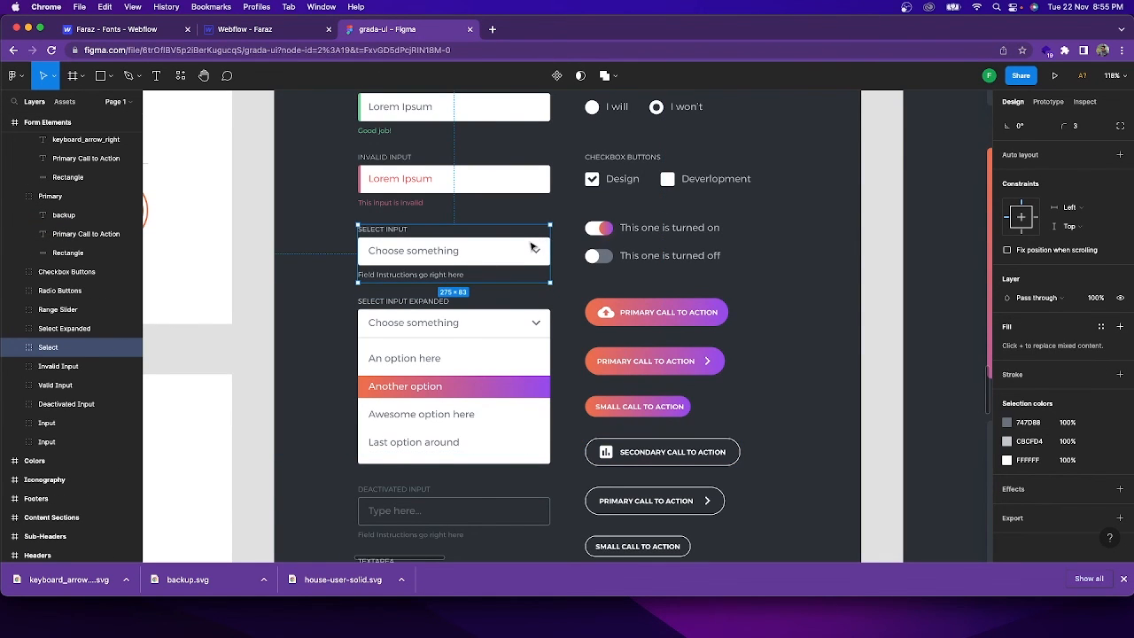
{"action": "double_click", "coordinate": [535, 248]}
{"action": "left_click", "coordinate": [508, 247]}
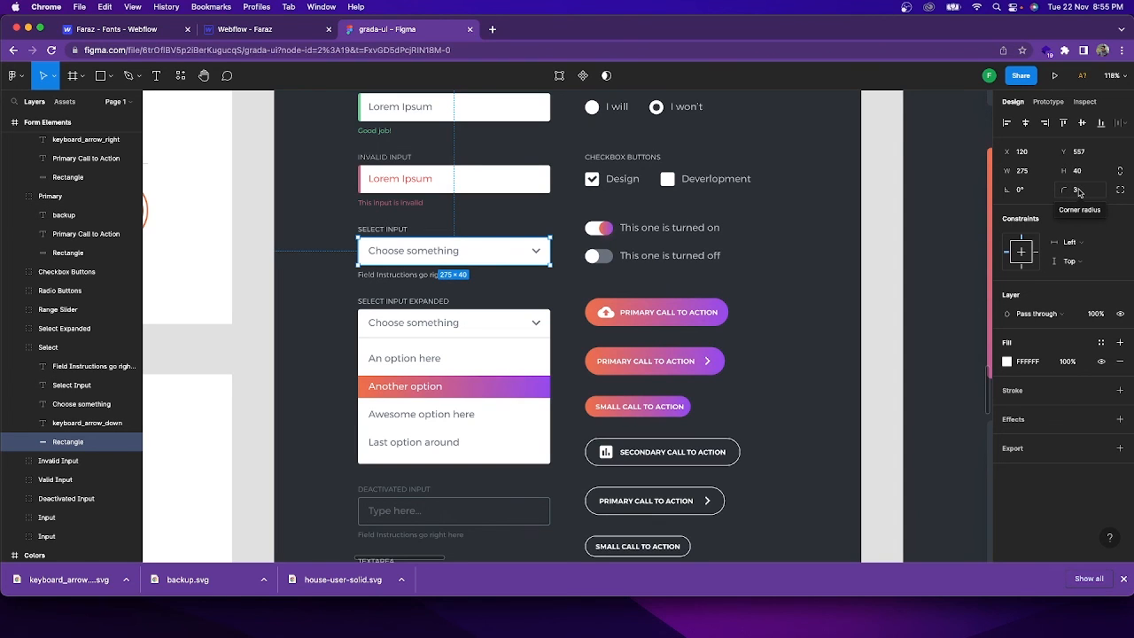
- Return to Webflow, collapse all style sections of the Select Field and set its border radius to 3 px
{"action": "left_click", "coordinate": [272, 33]}
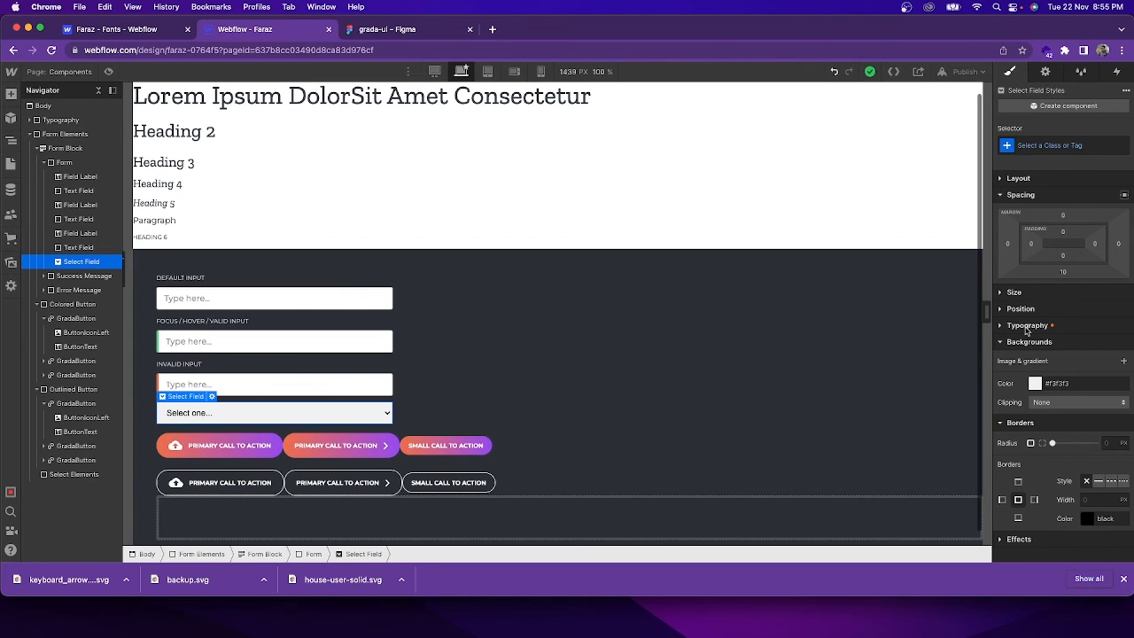
{"action": "left_click", "coordinate": [1126, 91]}
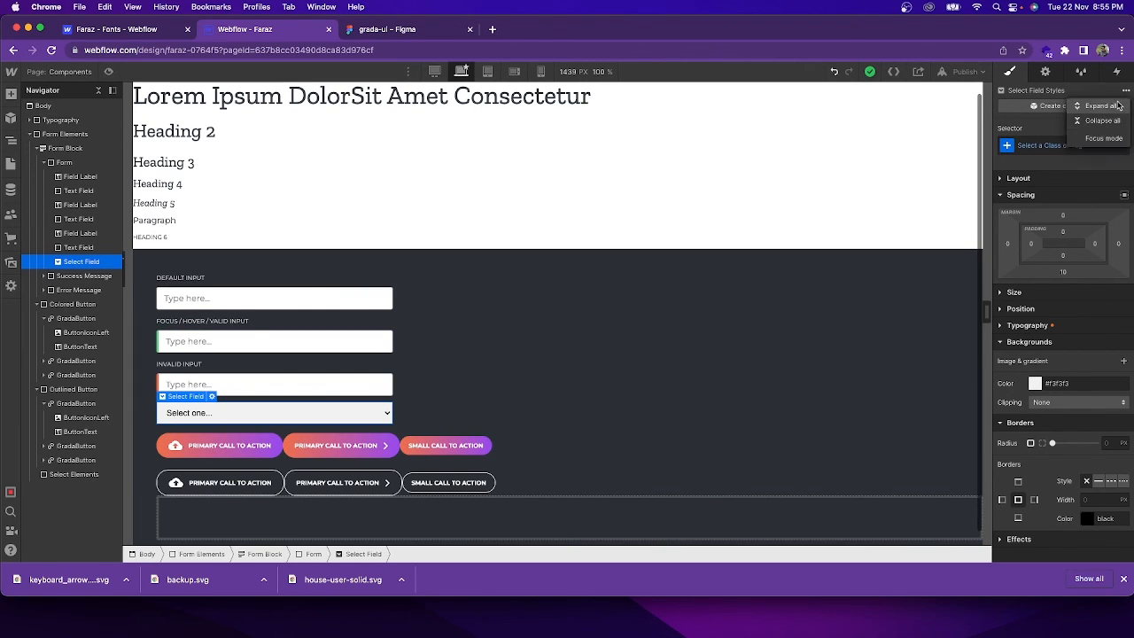
{"action": "left_click", "coordinate": [1103, 121]}
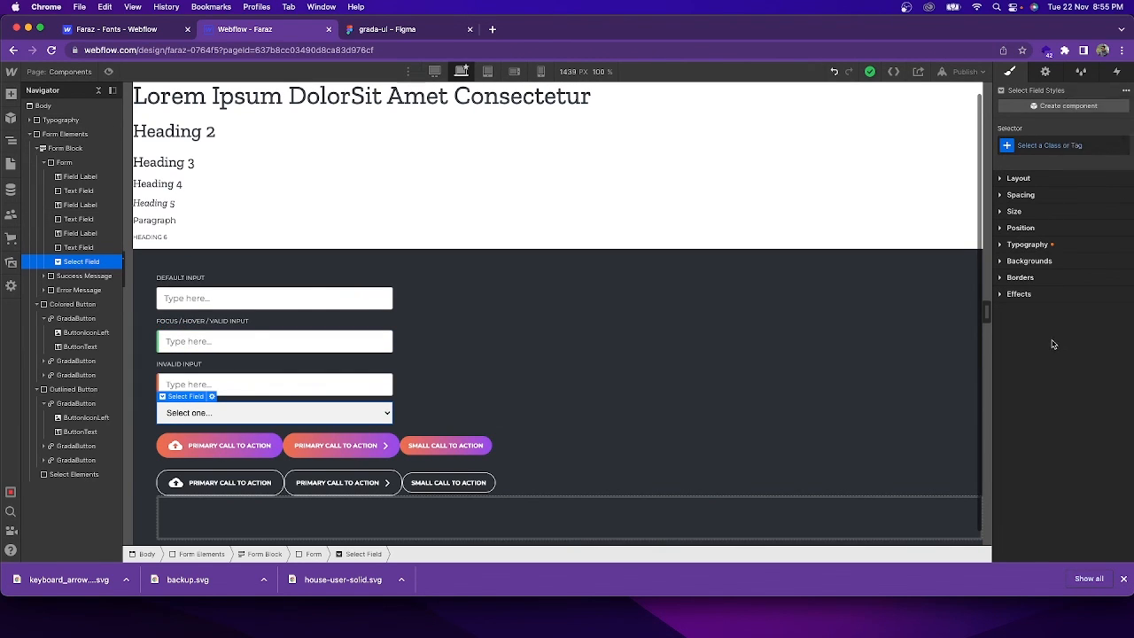
{"action": "left_click", "coordinate": [1019, 277]}
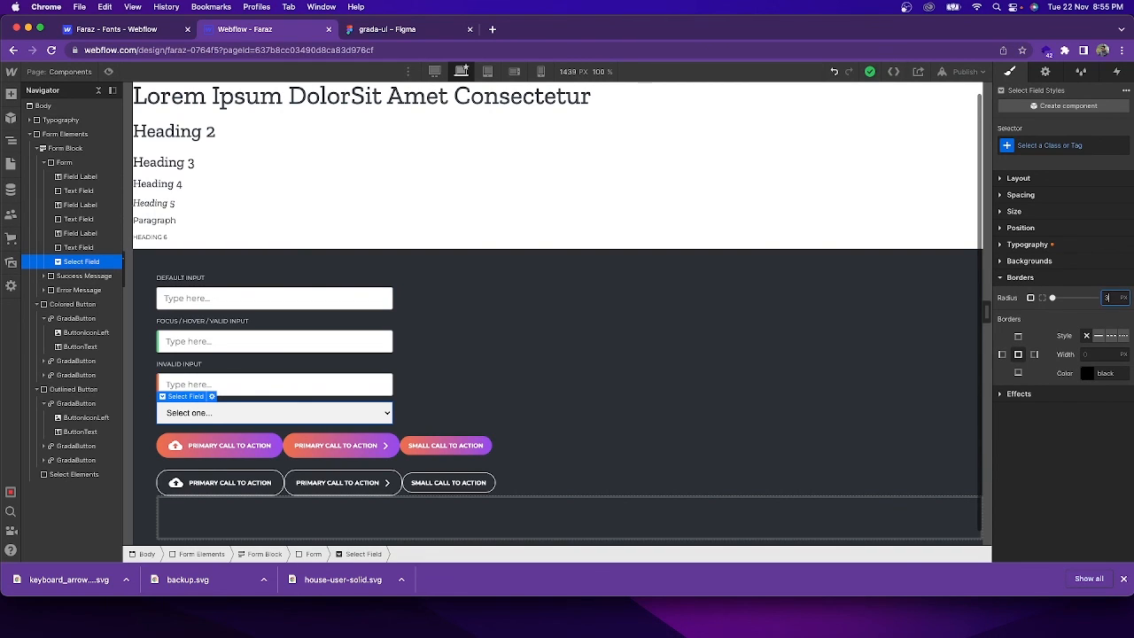
{"action": "type", "text": "3"}
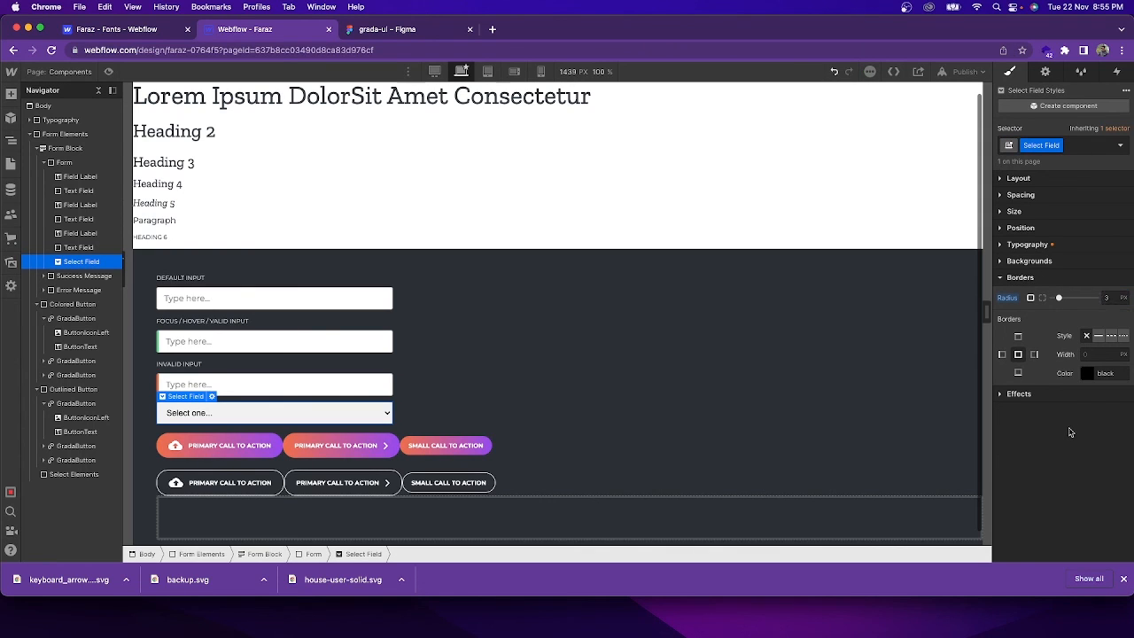
{"action": "left_click", "coordinate": [401, 424]}
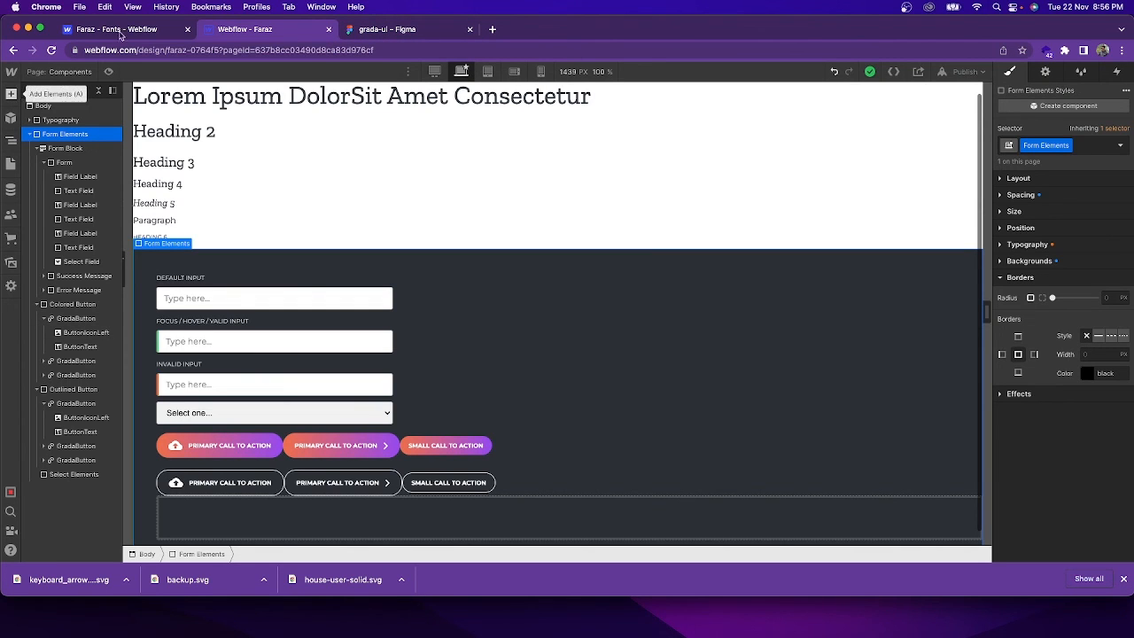
- Check the expanded select input in Figma, return to Webflow, add a Dropdown element inside the Select Elements block and select its toggle
{"action": "left_click", "coordinate": [390, 29]}
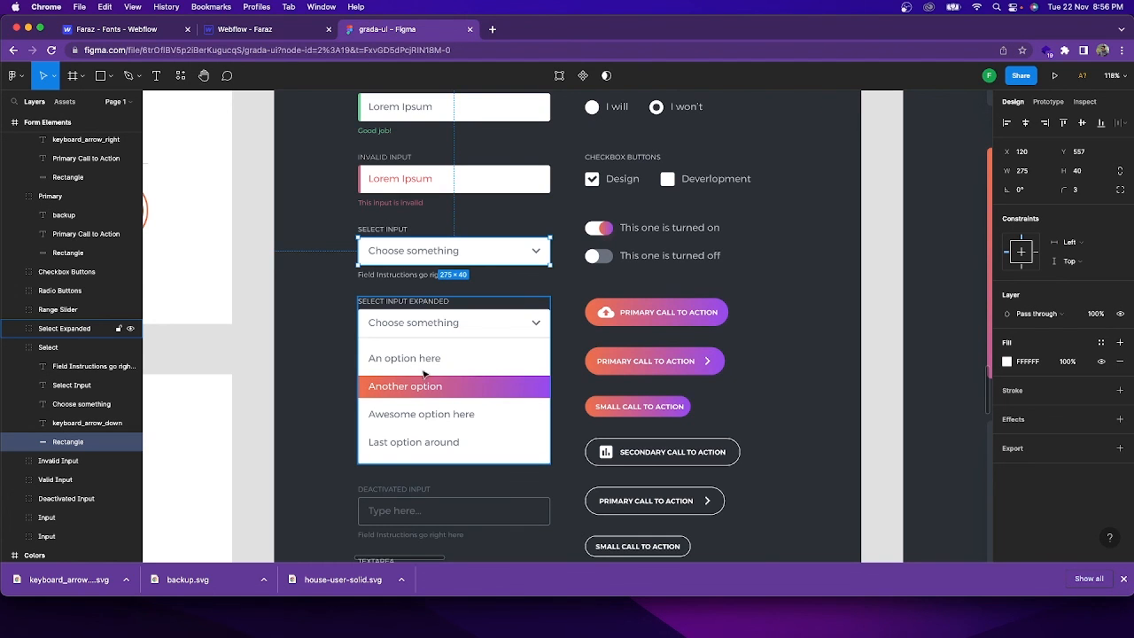
{"action": "left_click", "coordinate": [282, 37]}
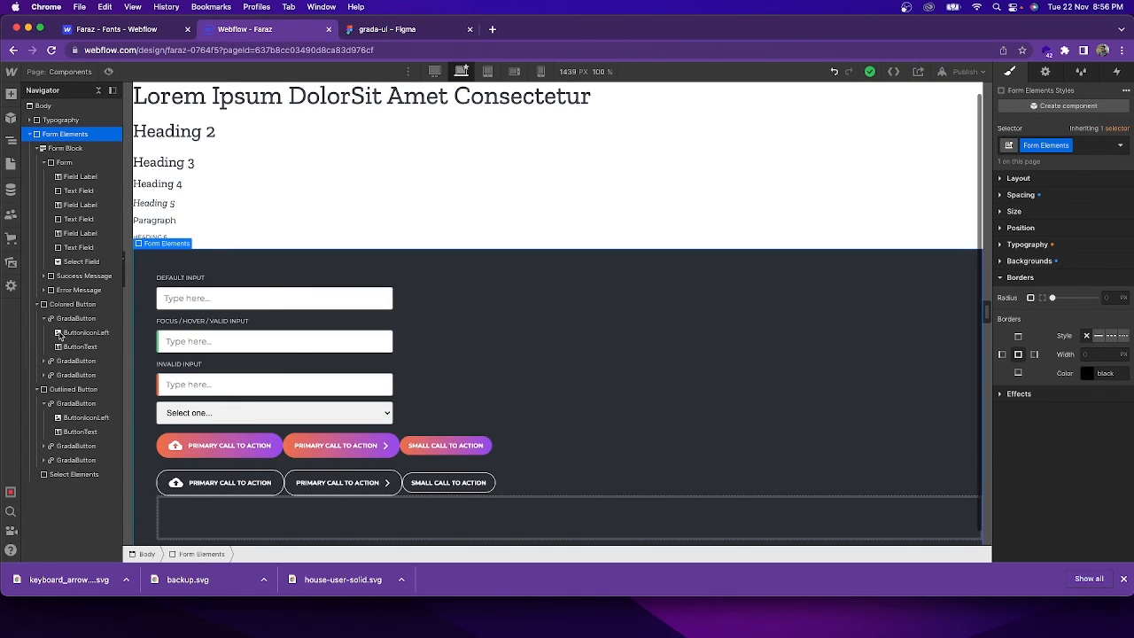
{"action": "left_click", "coordinate": [10, 94]}
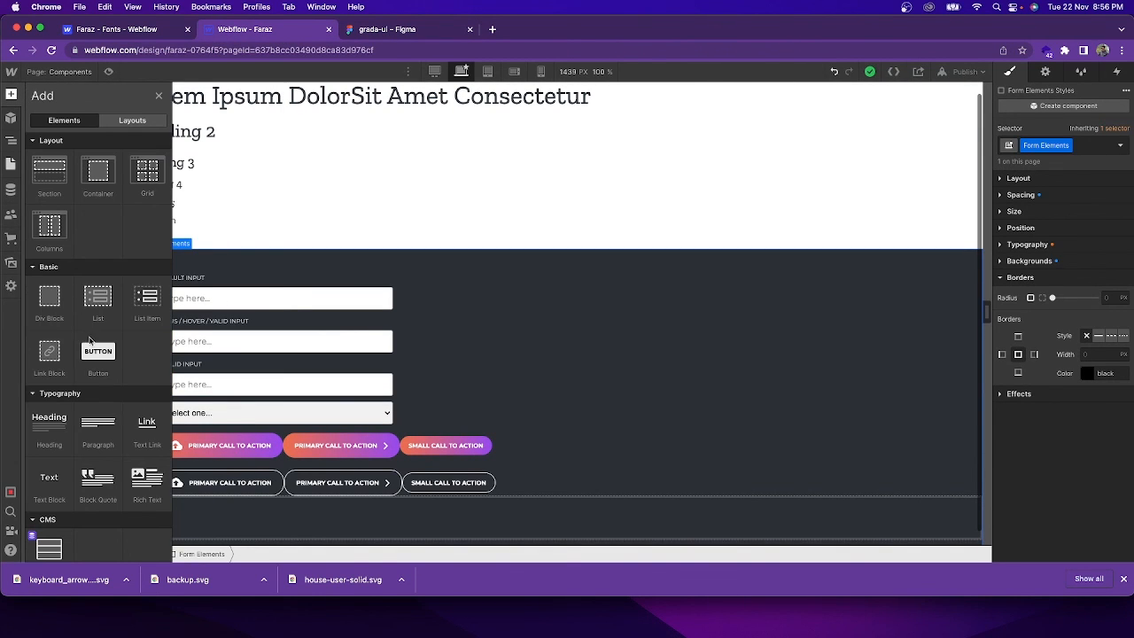
{"action": "scroll", "coordinate": [96, 406], "scroll_direction": "down", "scroll_amount": 2}
{"action": "scroll", "coordinate": [97, 406], "scroll_direction": "down", "scroll_amount": 10}
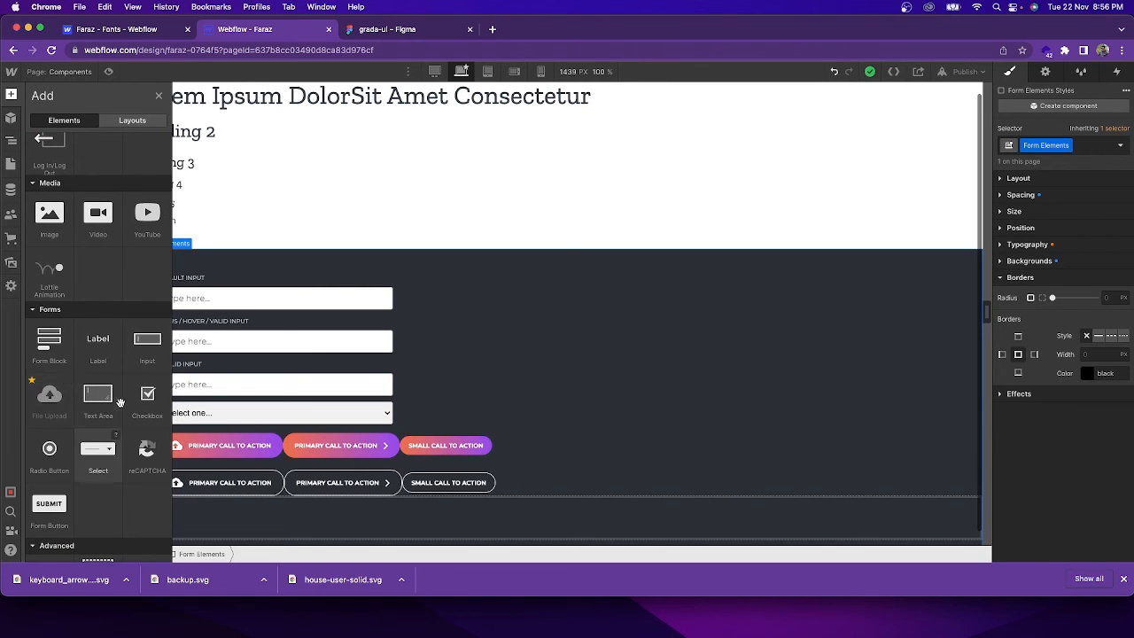
{"action": "scroll", "coordinate": [120, 403], "scroll_direction": "down", "scroll_amount": 1}
{"action": "scroll", "coordinate": [121, 404], "scroll_direction": "down", "scroll_amount": 4}
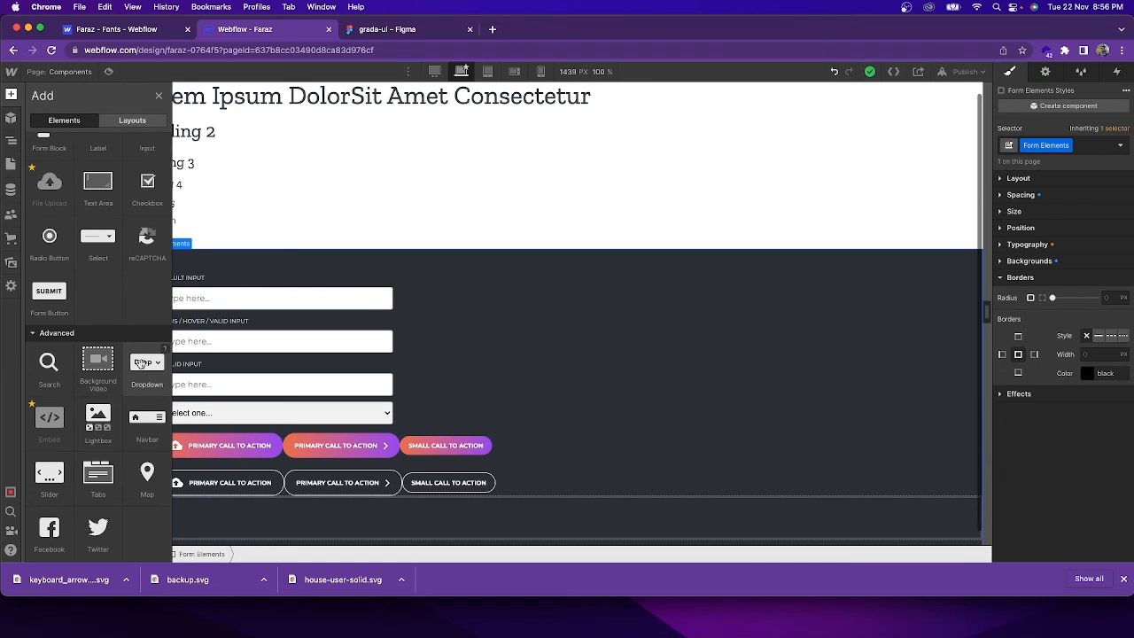
{"action": "left_click_drag", "start_coordinate": [140, 363], "coordinate": [212, 517]}
{"action": "left_click_drag", "start_coordinate": [212, 518], "coordinate": [211, 520]}
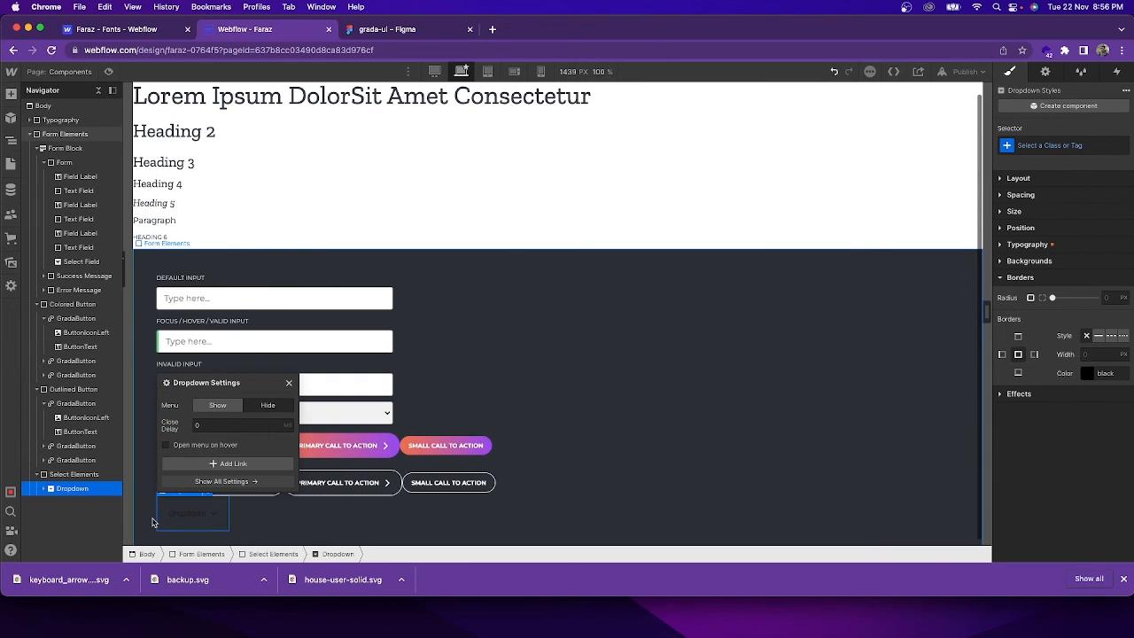
{"action": "left_click", "coordinate": [198, 529]}
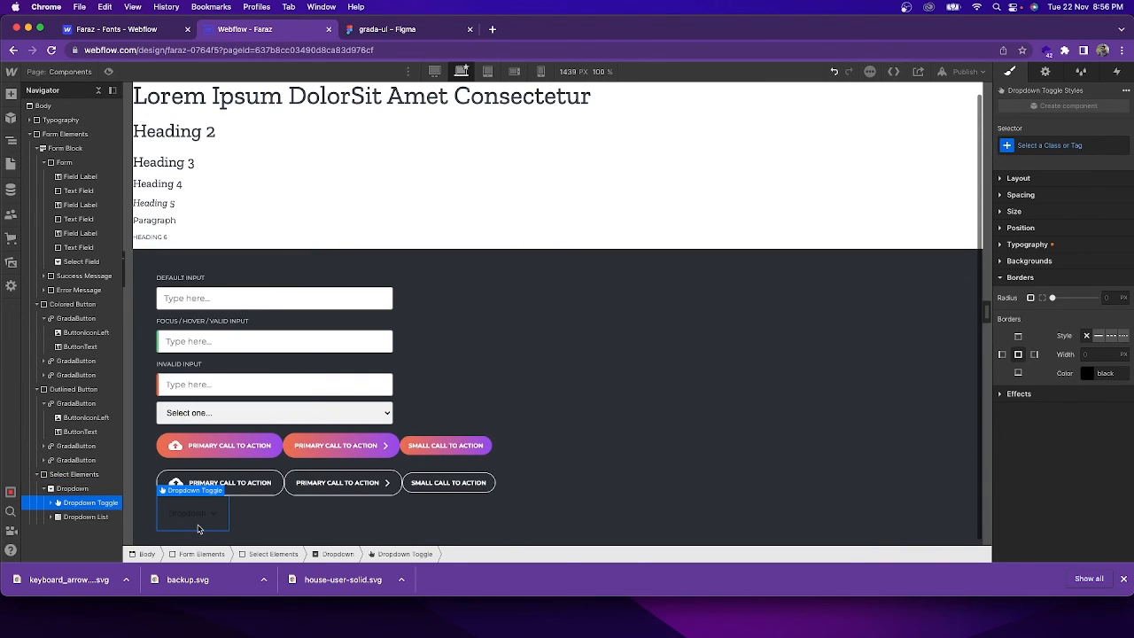
{"action": "left_click", "coordinate": [248, 514]}
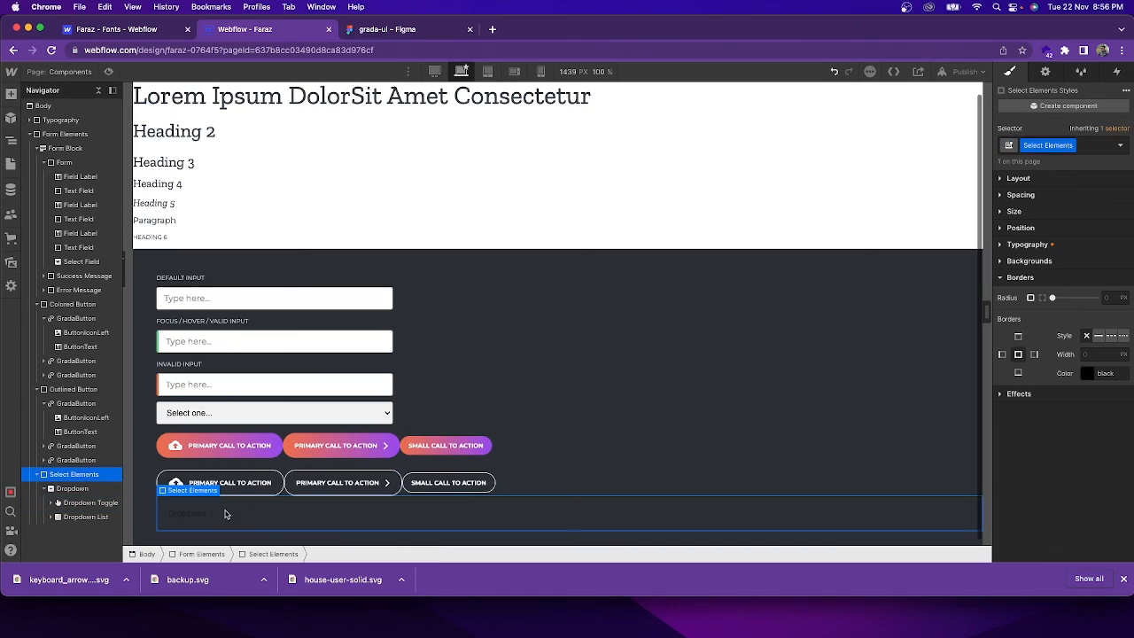
{"action": "left_click", "coordinate": [201, 508]}
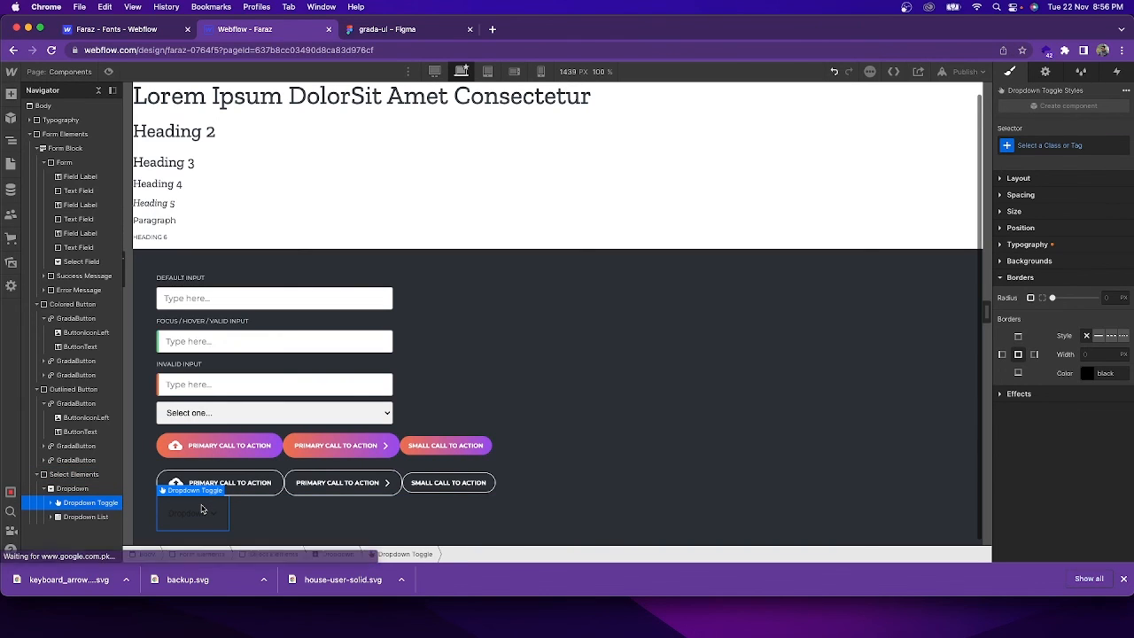
- Preview the page and test the new dropdown by opening and closing its list of links several times
{"action": "left_click", "coordinate": [109, 74]}
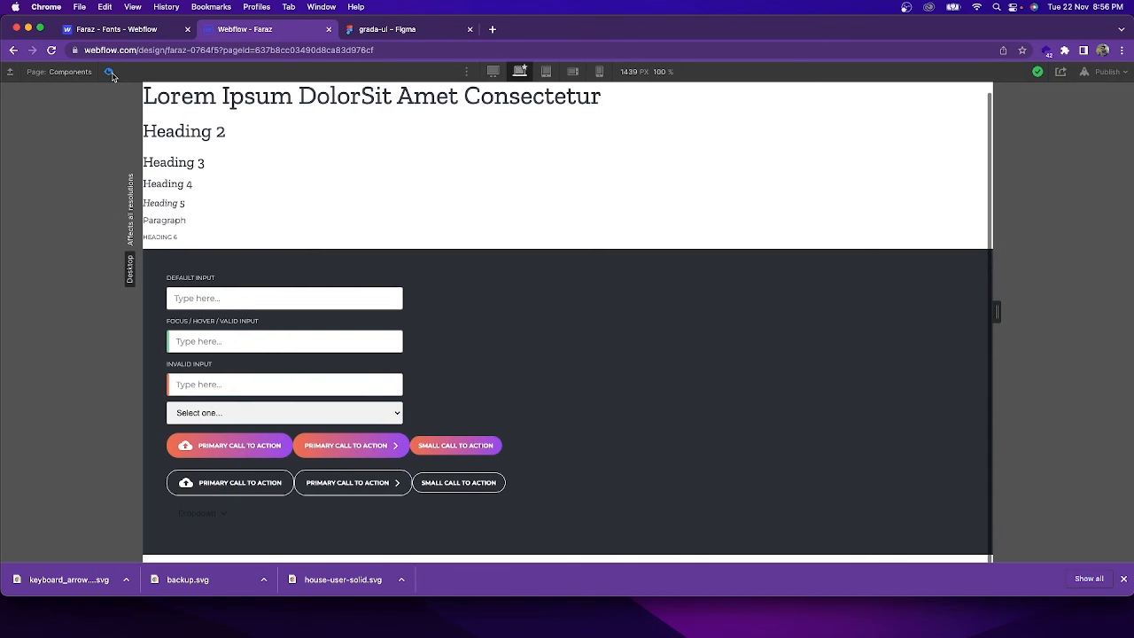
{"action": "left_click", "coordinate": [215, 520]}
{"action": "scroll", "coordinate": [272, 525], "scroll_direction": "down", "scroll_amount": 1}
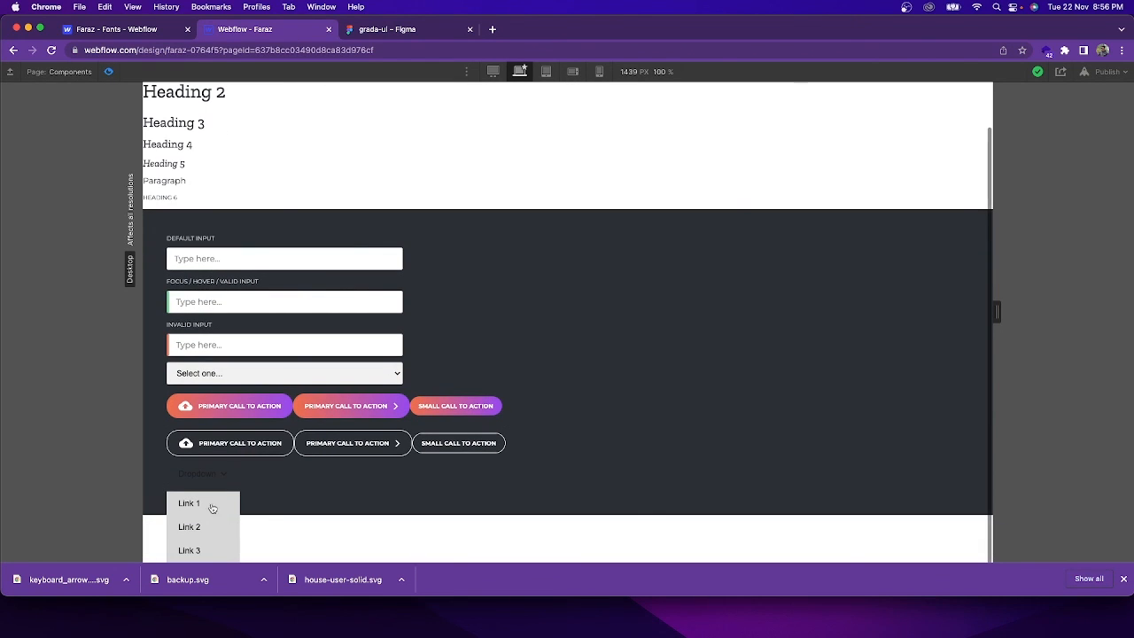
{"action": "scroll", "coordinate": [244, 489], "scroll_direction": "up", "scroll_amount": 1}
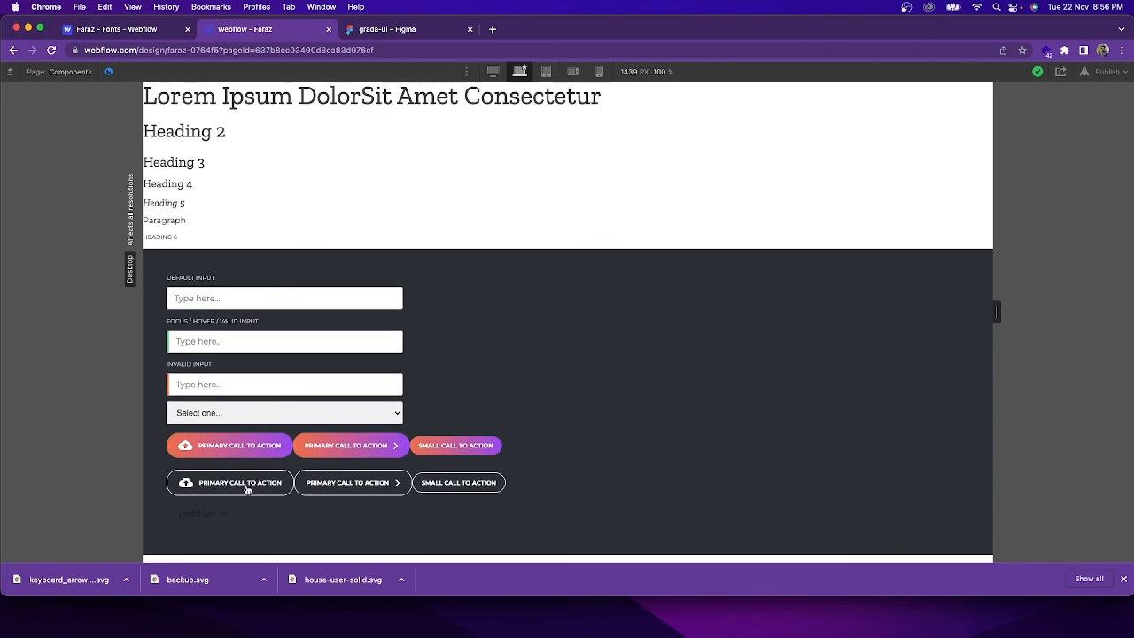
{"action": "left_click", "coordinate": [223, 517]}
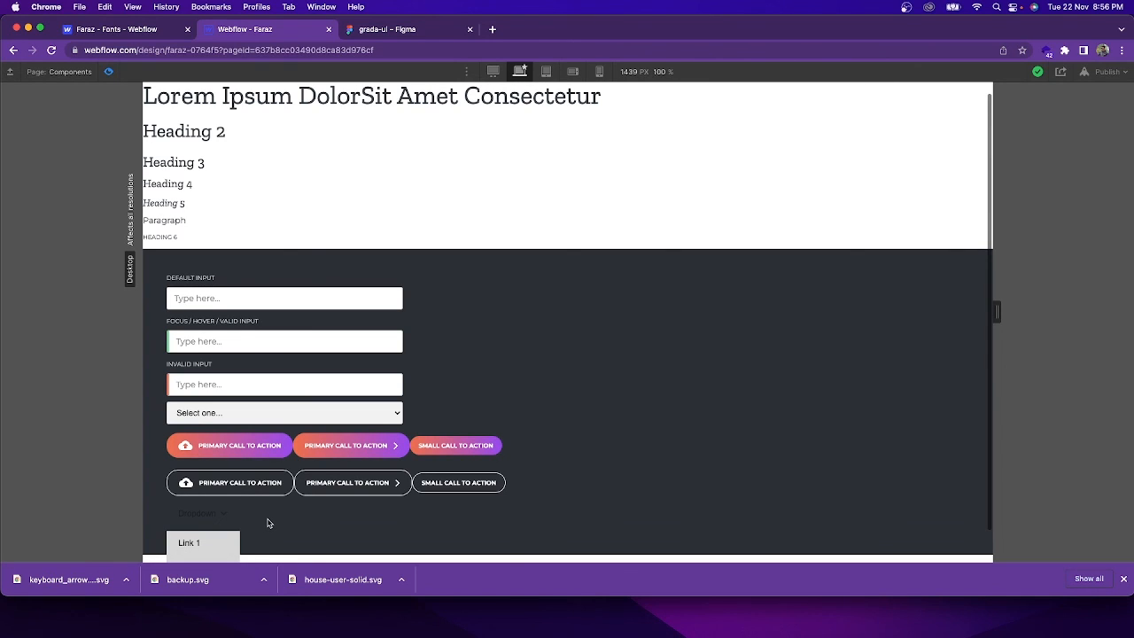
{"action": "left_click", "coordinate": [269, 523]}
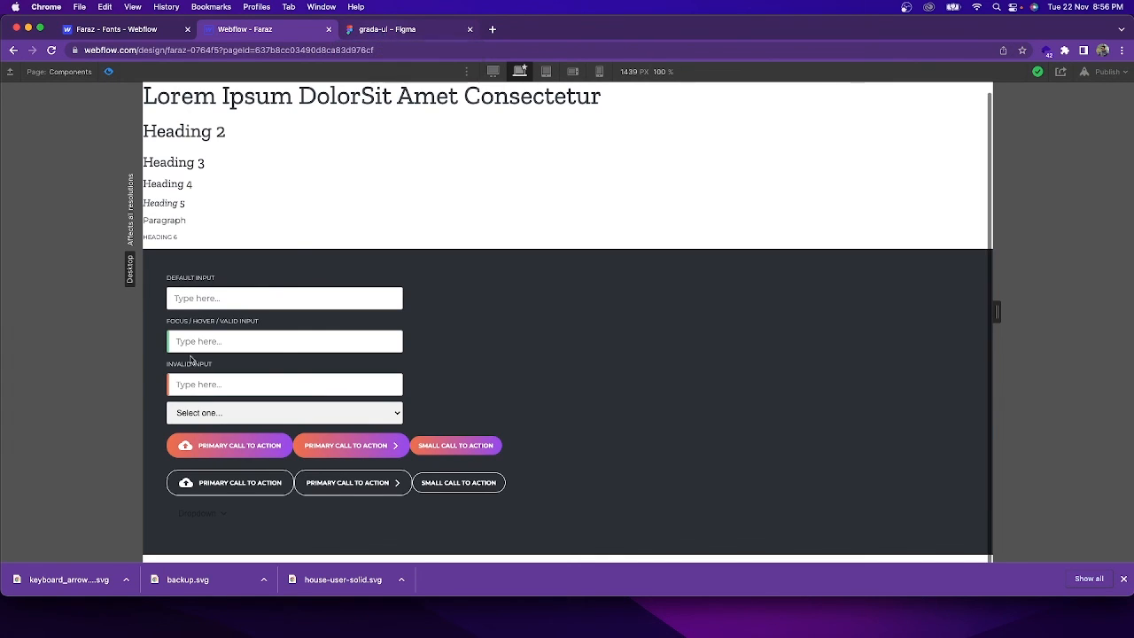
{"action": "left_click", "coordinate": [205, 507]}
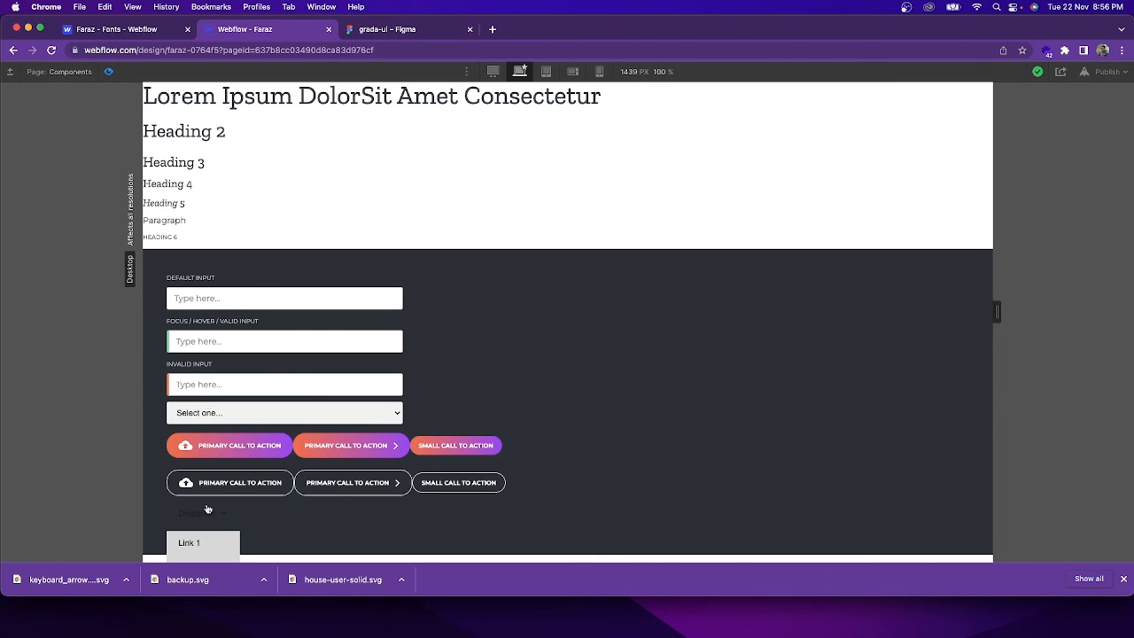
{"action": "left_click", "coordinate": [304, 522]}
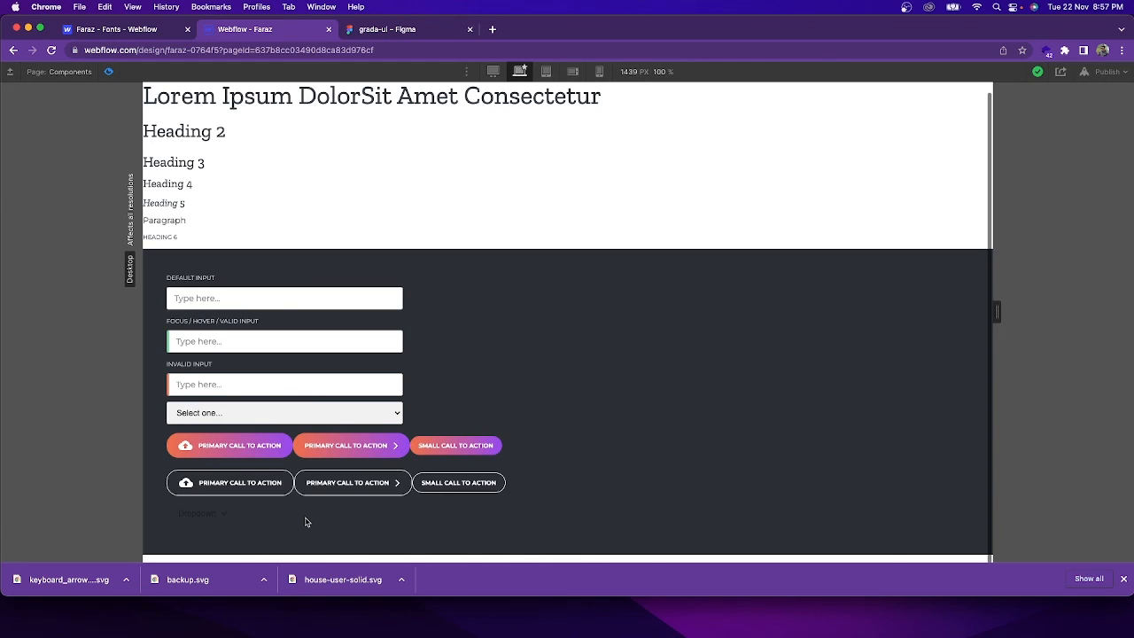